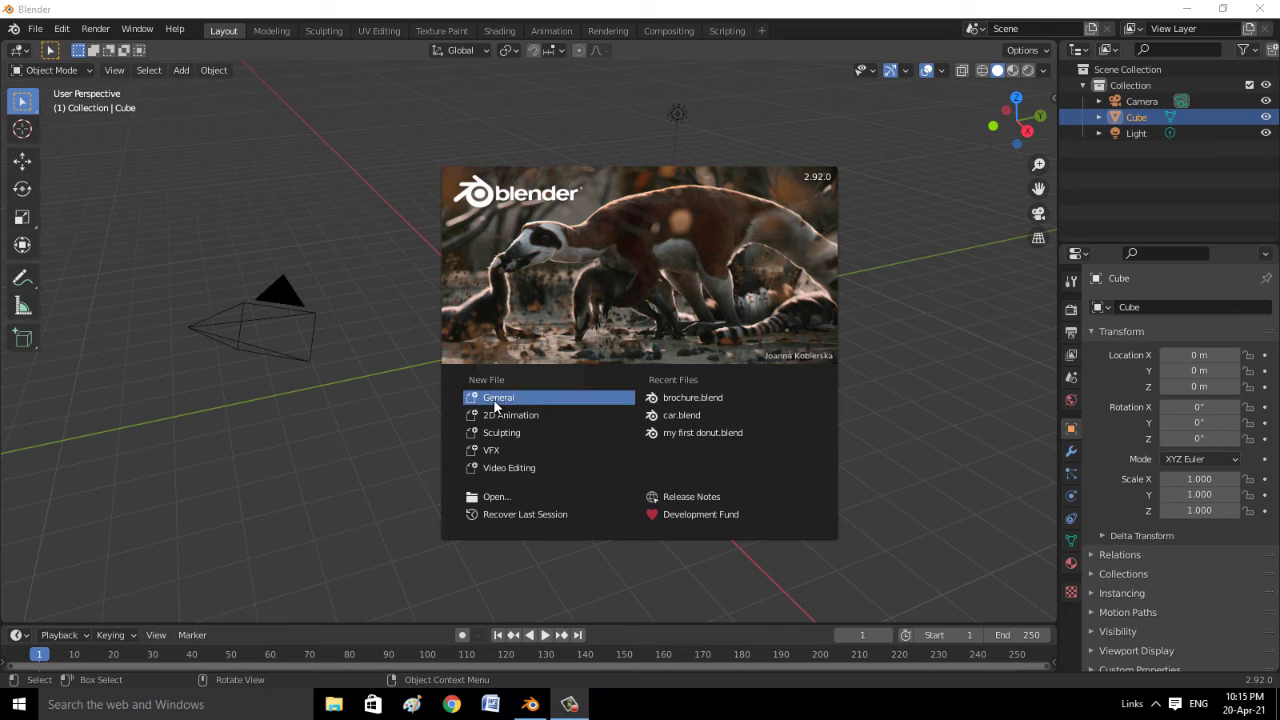
Dismiss the splash screen and replace the default cube with a cylinder
click(515, 400)
key(Delete)
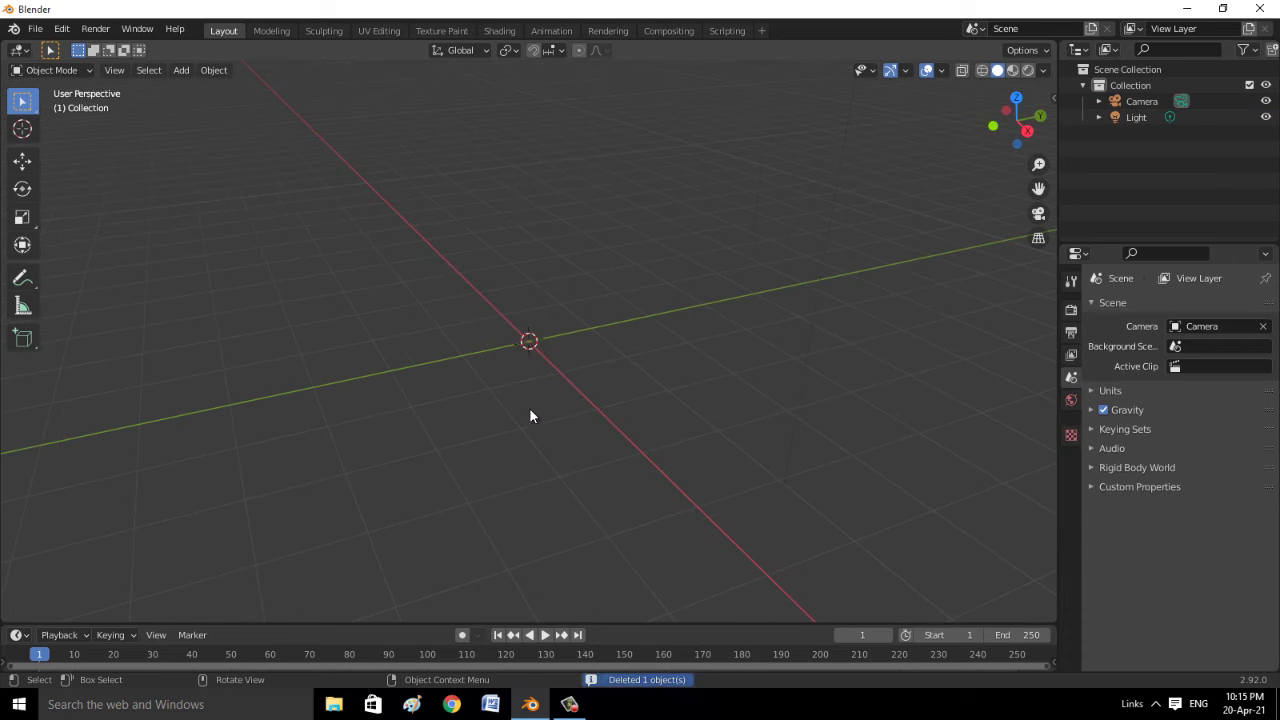
key(shift+a)
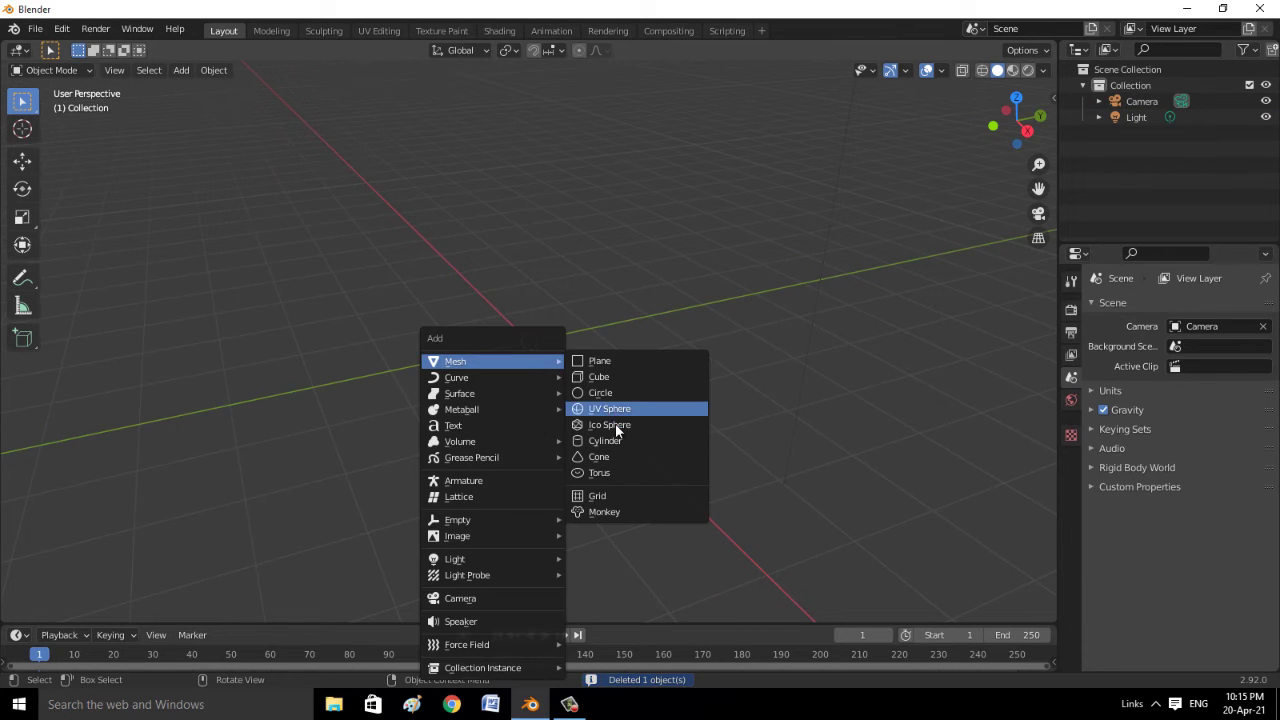
click(606, 440)
Flatten the cylinder to a Z scale of 0.114 and enter Edit Mode to cut a loop
key(s)
key(z)
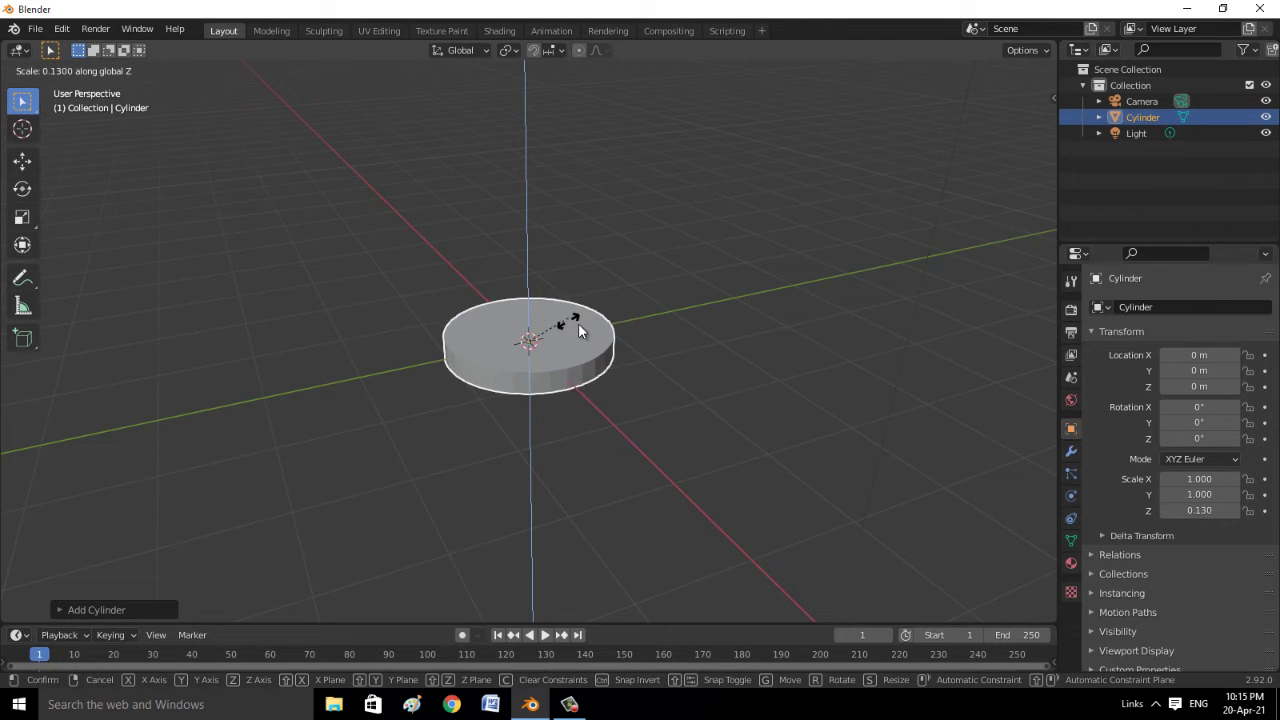
click(566, 318)
middle_drag(621, 538, 620, 506)
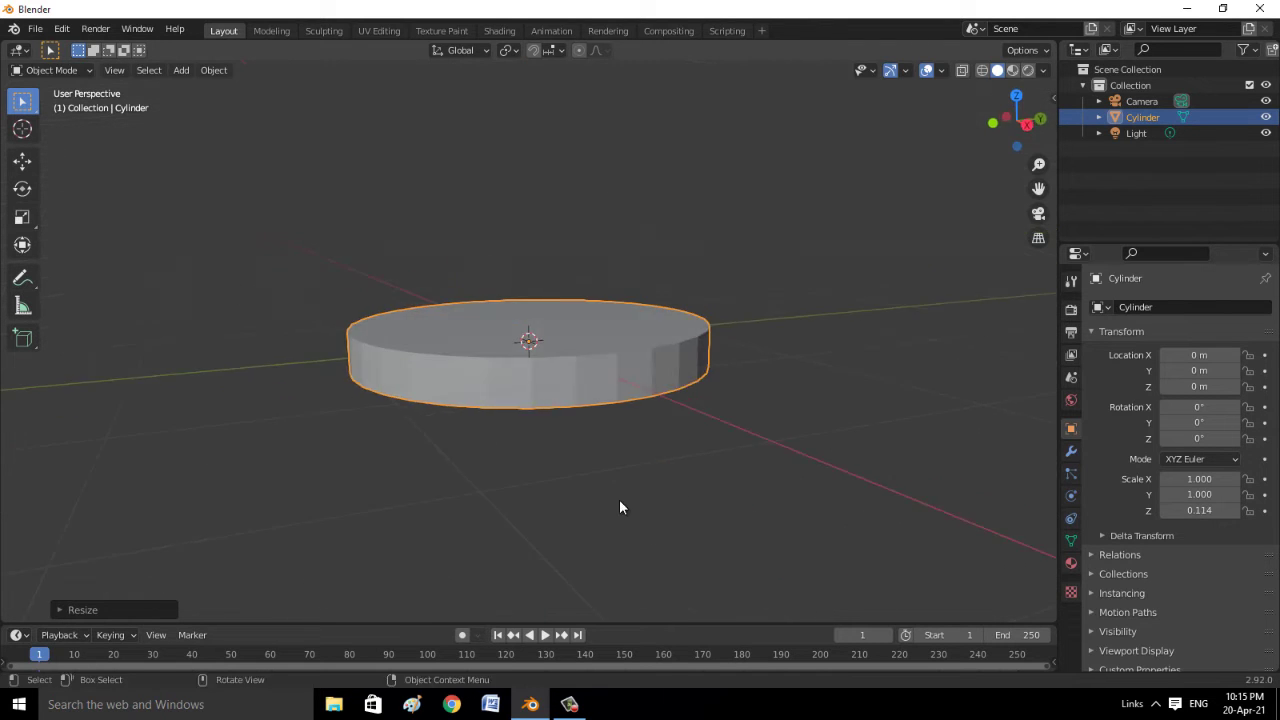
key(Tab)
key(ctrl+r)
Add a centred edge loop around the disc's side and scale it outward into a bulge
click(712, 373)
right_click(724, 371)
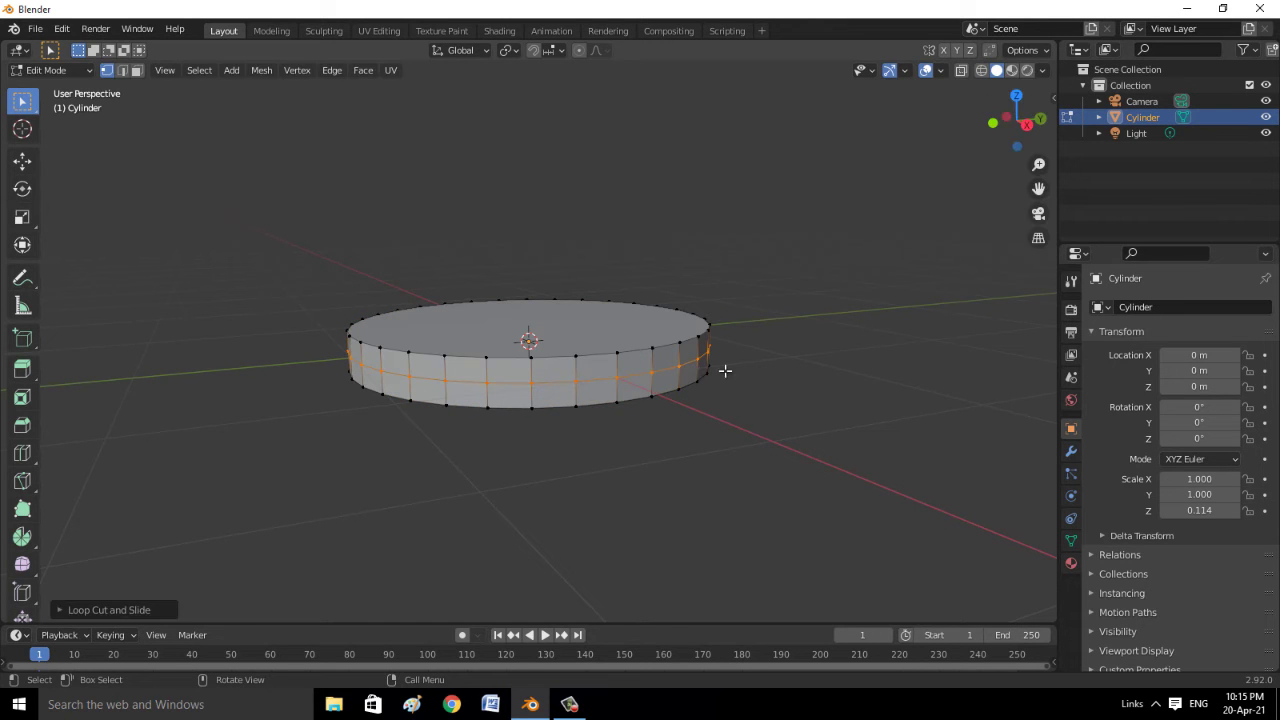
key(s)
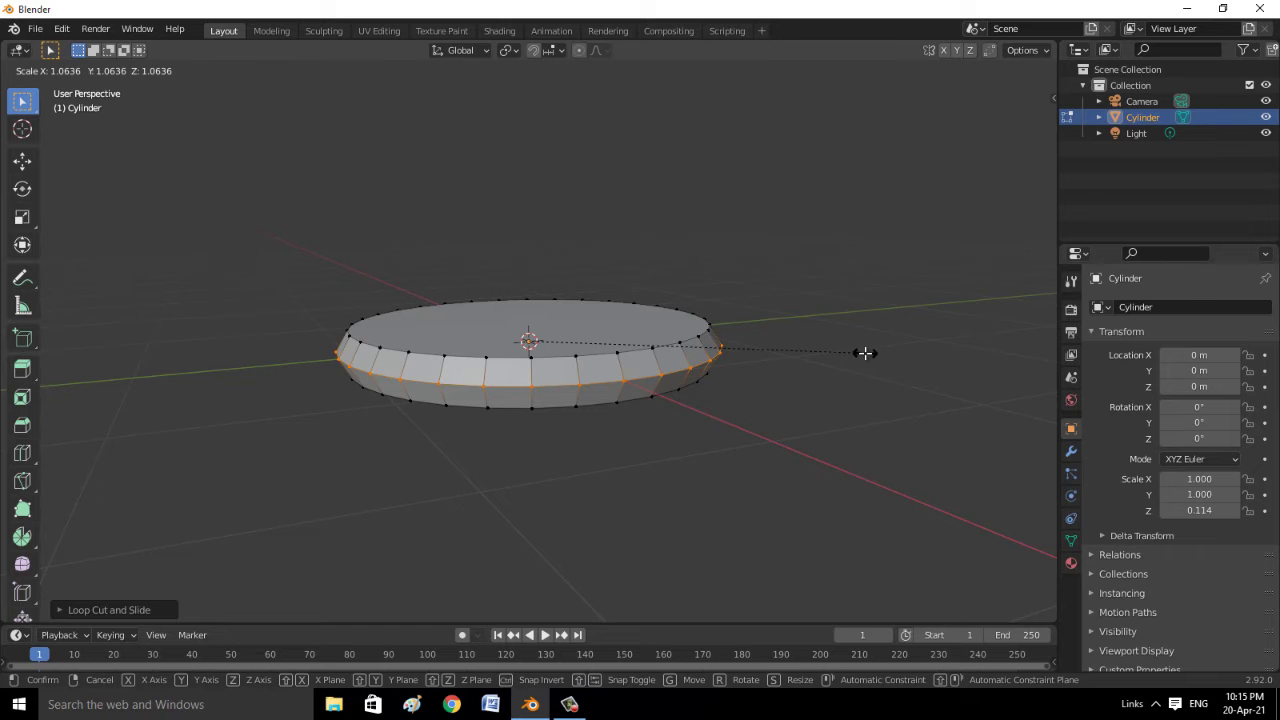
click(866, 353)
mouse_move(866, 353)
middle_down()
mouse_move(717, 406)
mouse_move(731, 457)
mouse_move(660, 403)
middle_up()
Select the disc's top face and inset it once, cancelling a vertical move
click(660, 403)
alt+click(660, 403)
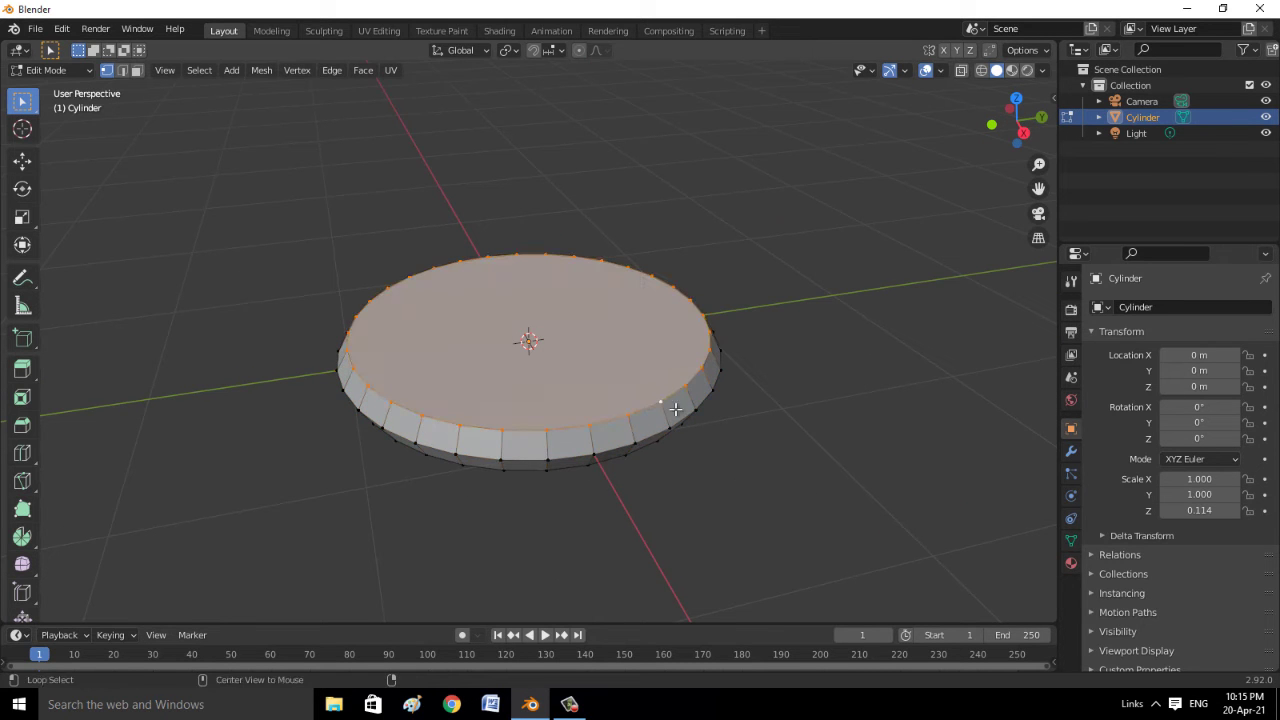
key(i)
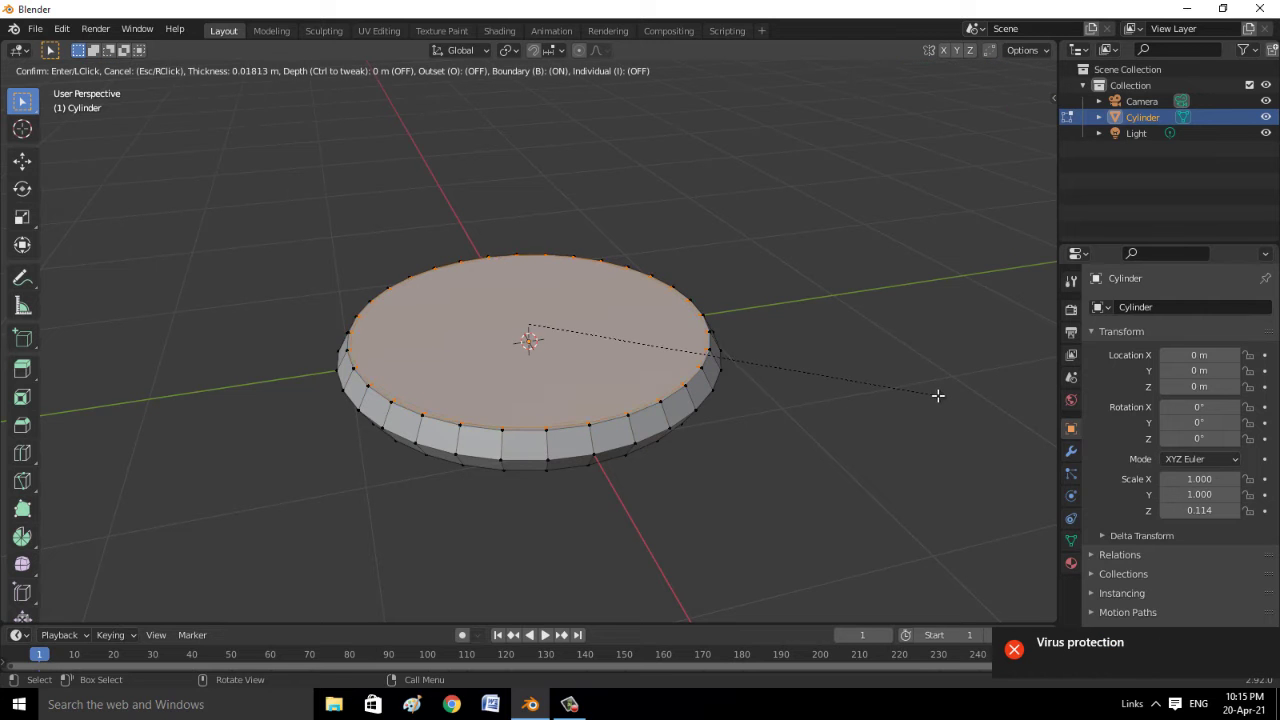
click(933, 395)
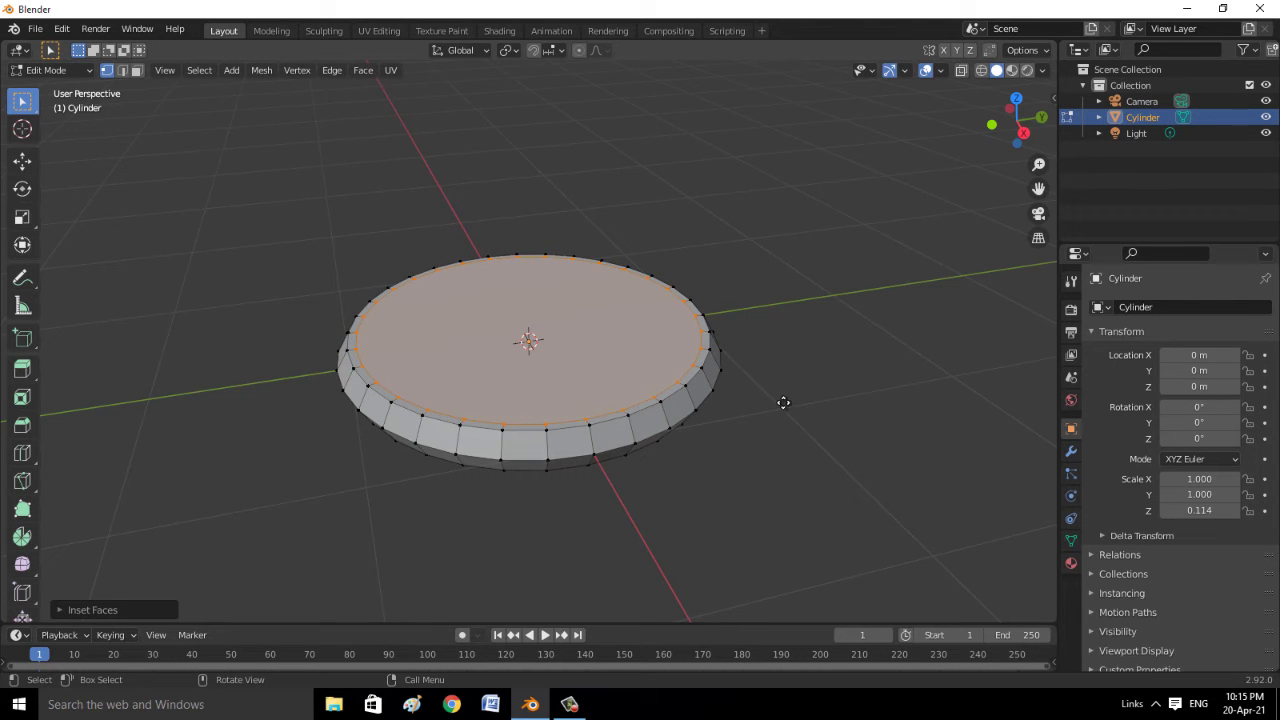
key(g)
key(z)
right_click(782, 393)
Inset the top face a second time and start moving it along Z
key(i)
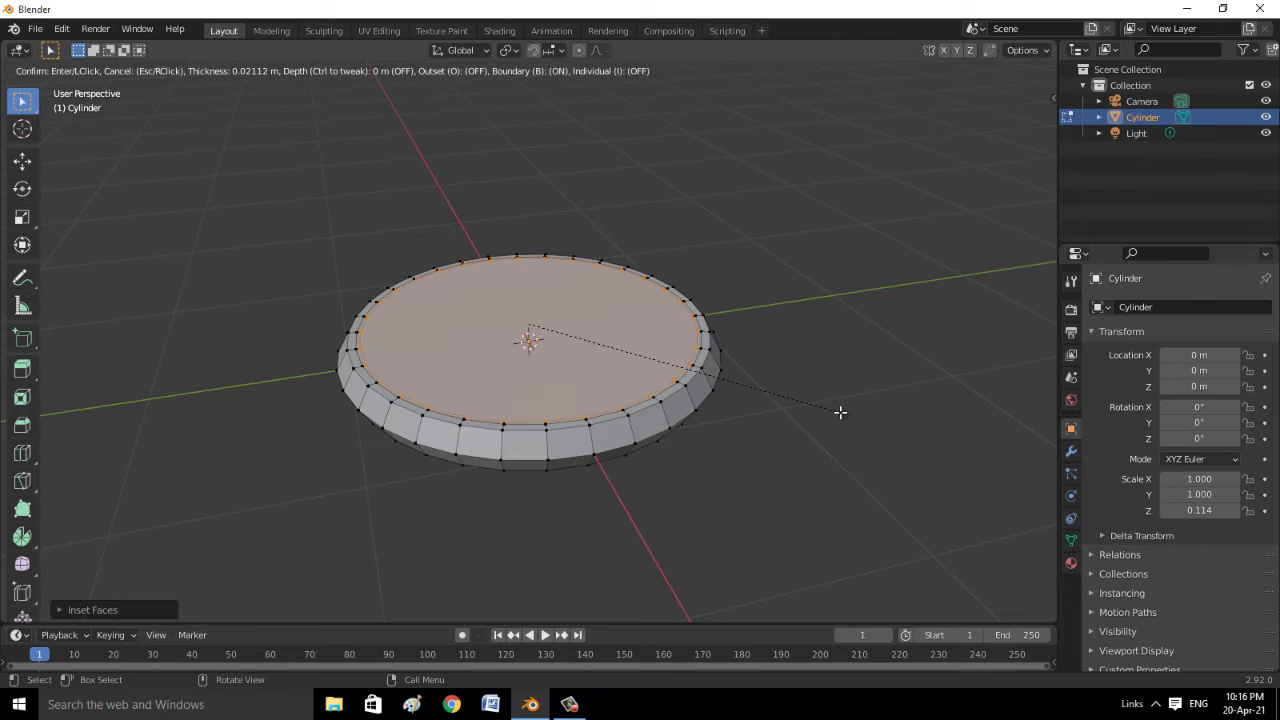
click(839, 412)
key(g)
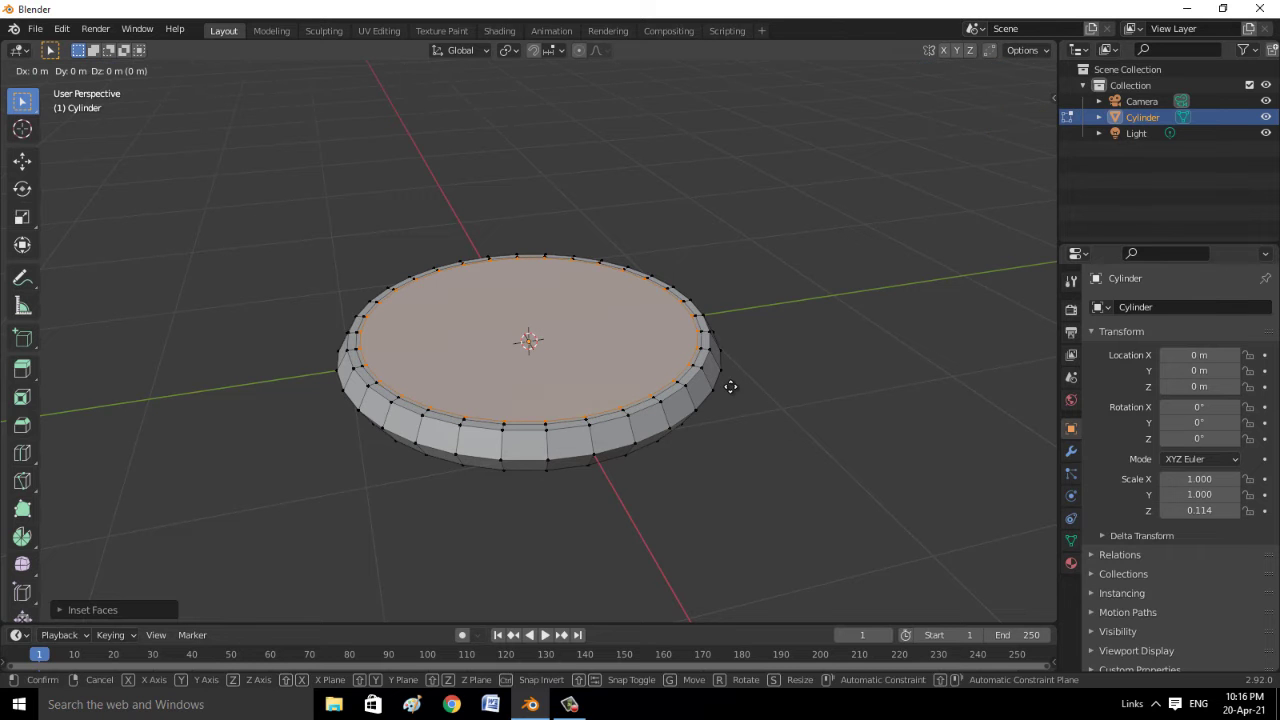
key(z)
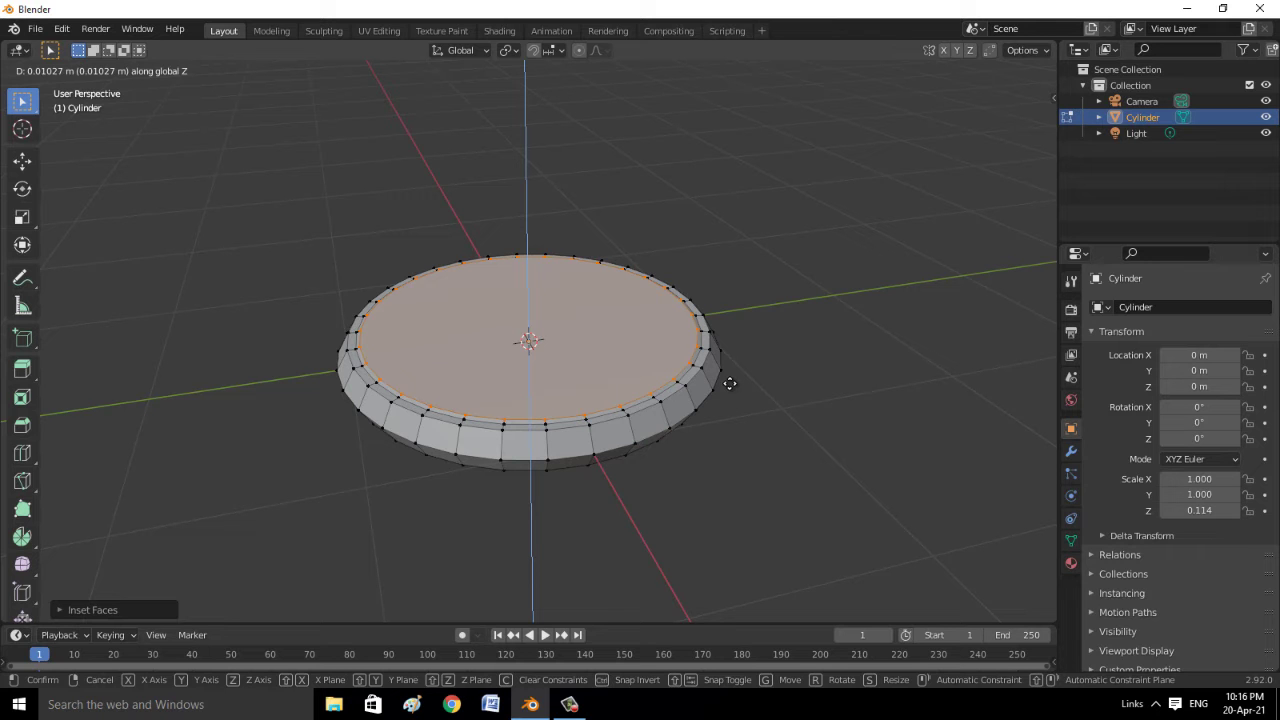
Raise the face slightly, inset it again, and extrude the inner face downward into a recess
click(730, 383)
key(i)
click(786, 391)
key(e)
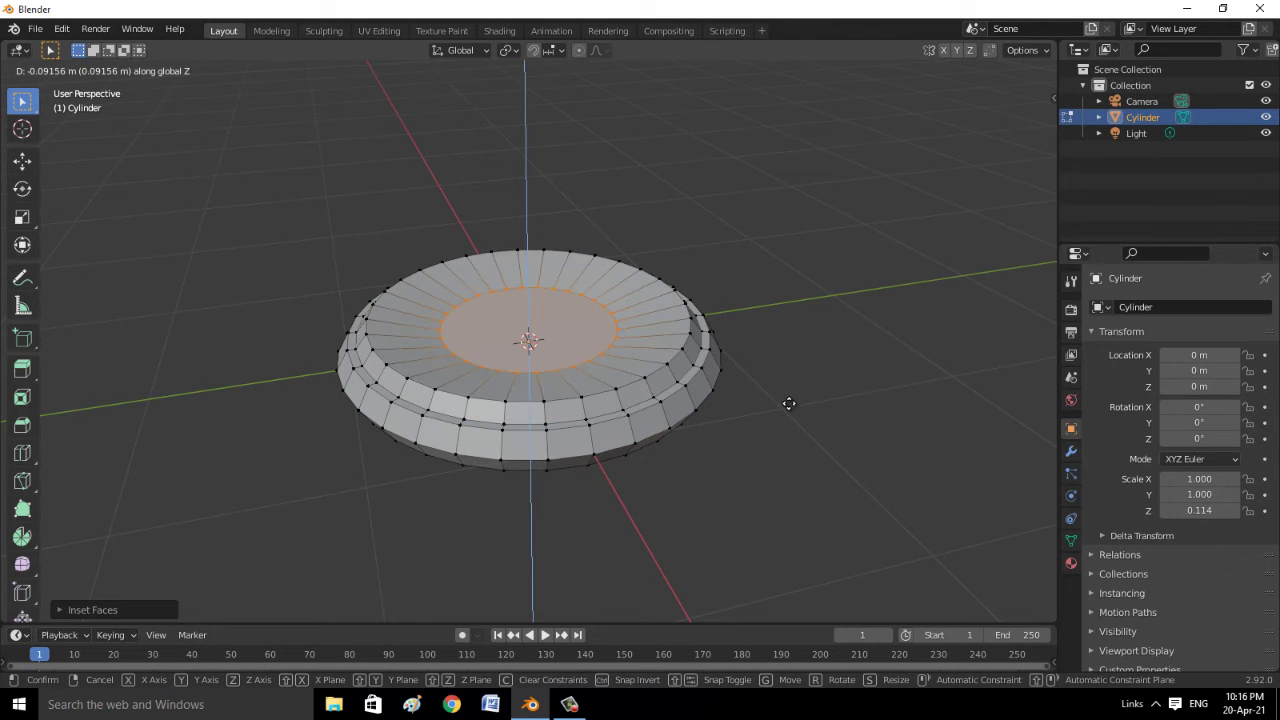
click(794, 410)
mouse_move(795, 469)
middle_down()
mouse_move(826, 459)
mouse_move(602, 397)
mouse_move(703, 408)
mouse_move(690, 477)
middle_up()
Smooth-shade the dish in Object Mode and enable Auto Smooth in its normals settings
key(Tab)
key(ctrl+2)
click(1070, 541)
click(1103, 561)
click(1164, 604)
middle_drag(781, 458, 759, 492)
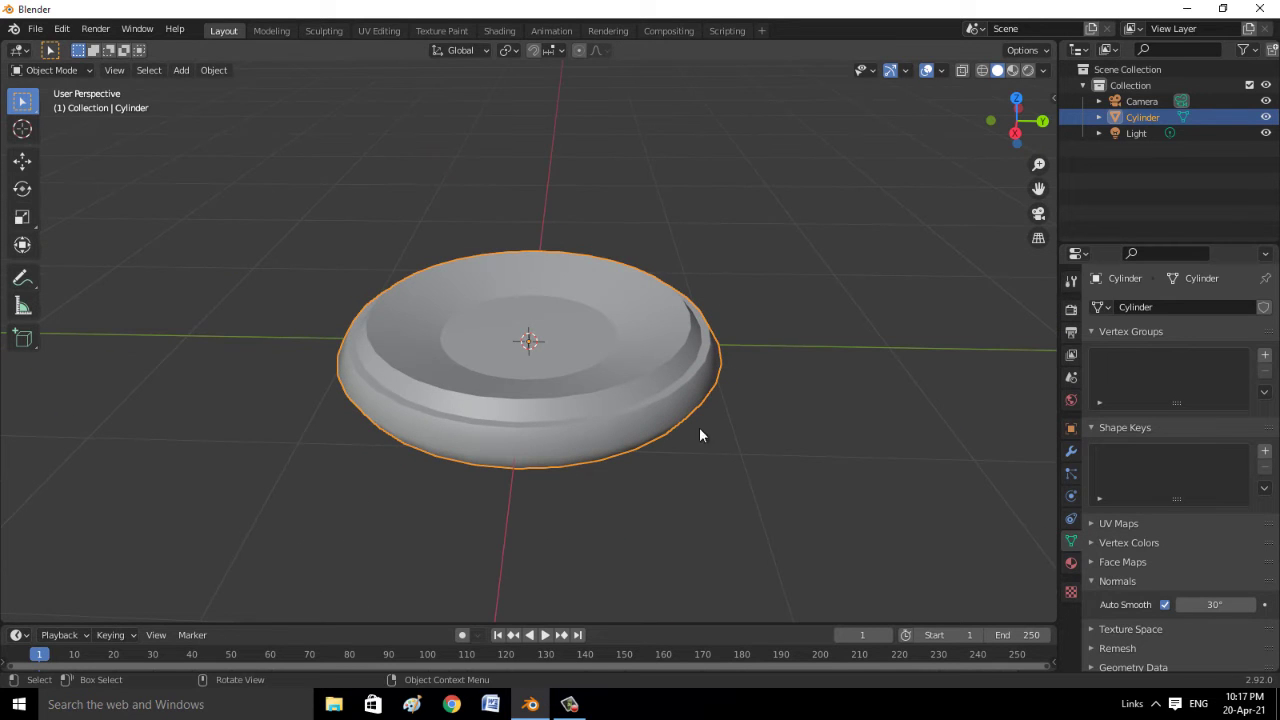
Add a Subdivision Surface modifier to round the dish
click(1070, 451)
click(1125, 306)
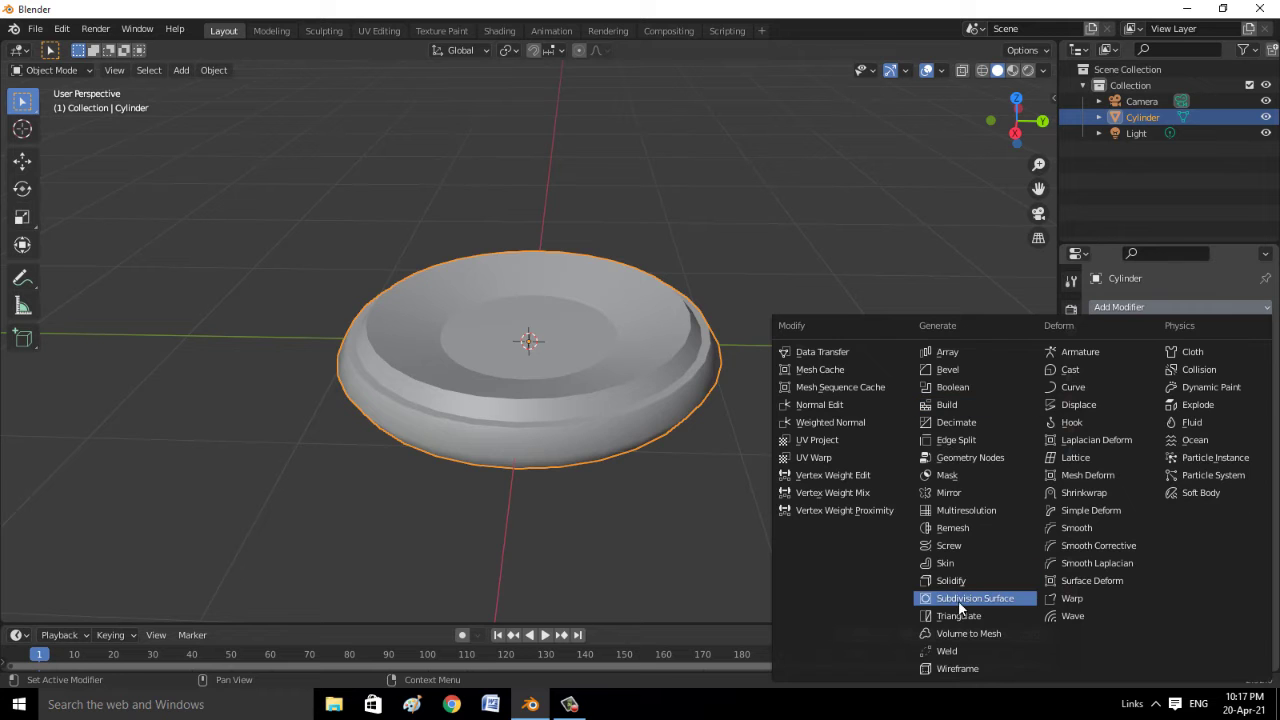
click(958, 600)
mouse_move(731, 546)
middle_down()
mouse_move(687, 548)
mouse_move(646, 580)
mouse_move(617, 357)
mouse_move(681, 571)
mouse_move(549, 511)
middle_up()
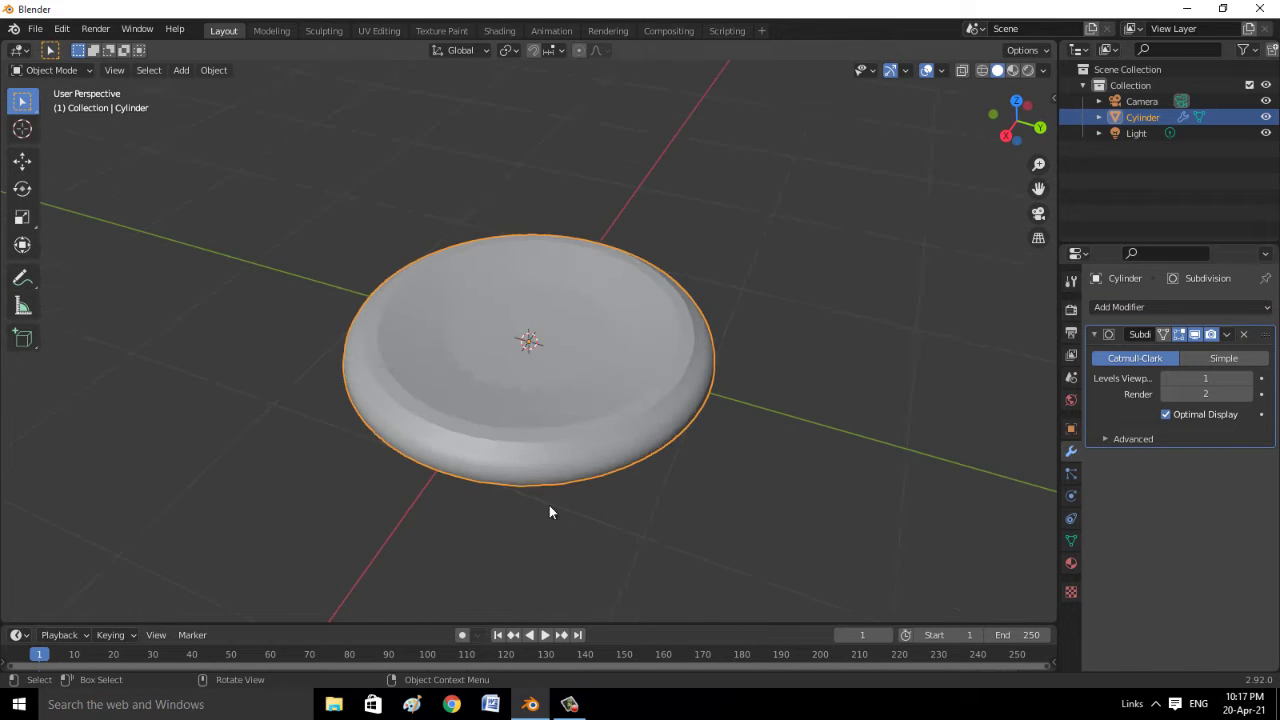
In Edit Mode with X-ray on, scale the dish's central cap down to a small ring
scroll(766, 583, up, 2)
mouse_move(766, 583)
middle_down()
mouse_move(729, 517)
mouse_move(737, 539)
mouse_move(734, 423)
middle_up()
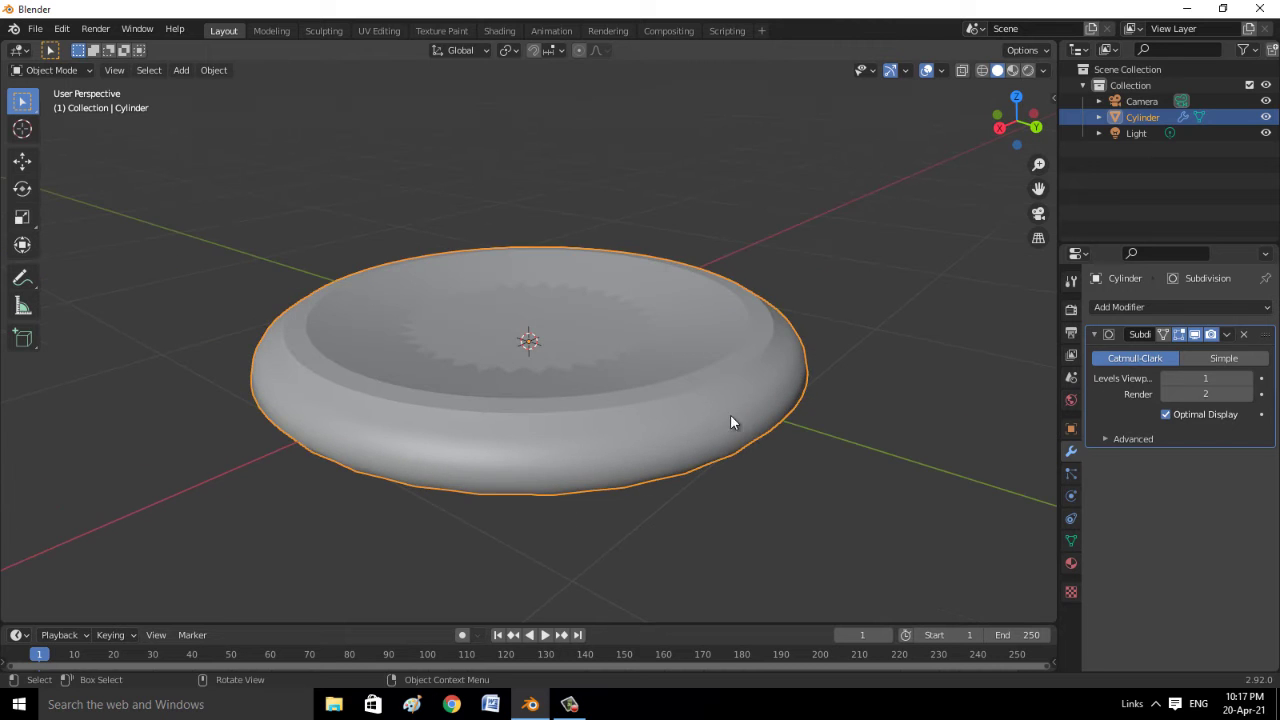
key(Tab)
middle_drag(806, 517, 783, 320)
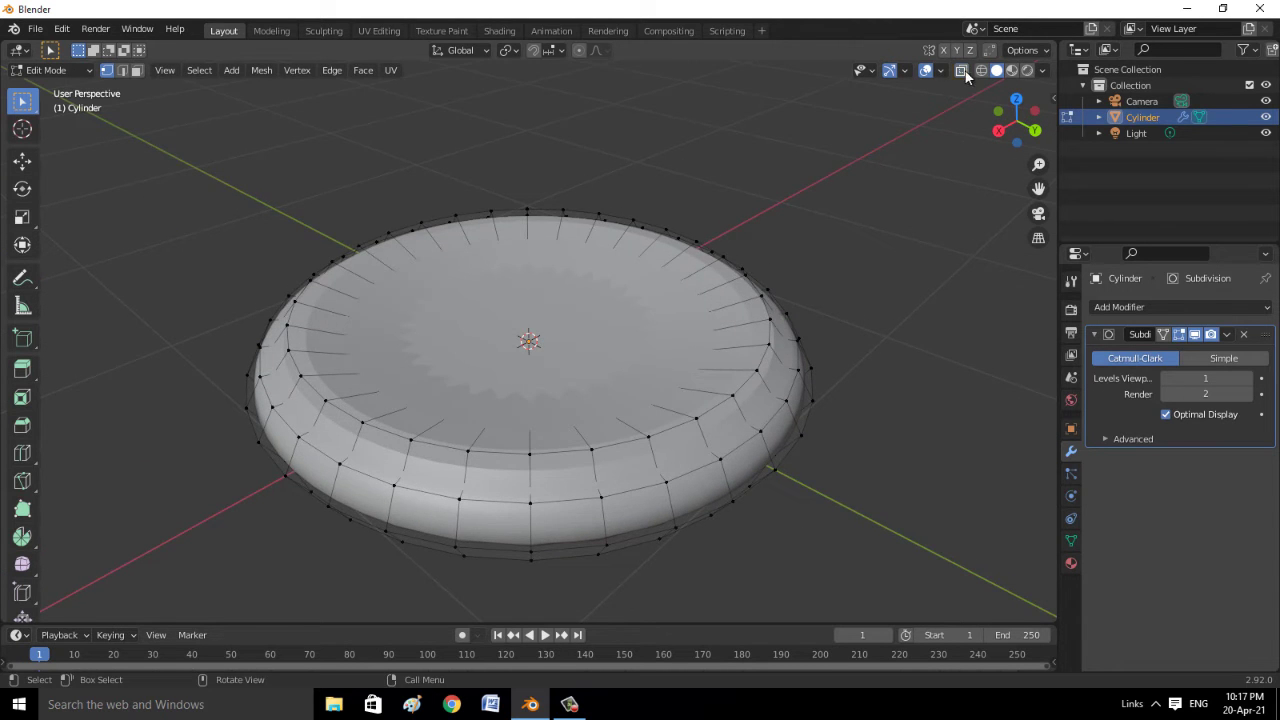
click(961, 70)
middle_drag(888, 409, 654, 353)
alt+click(651, 351)
key(s)
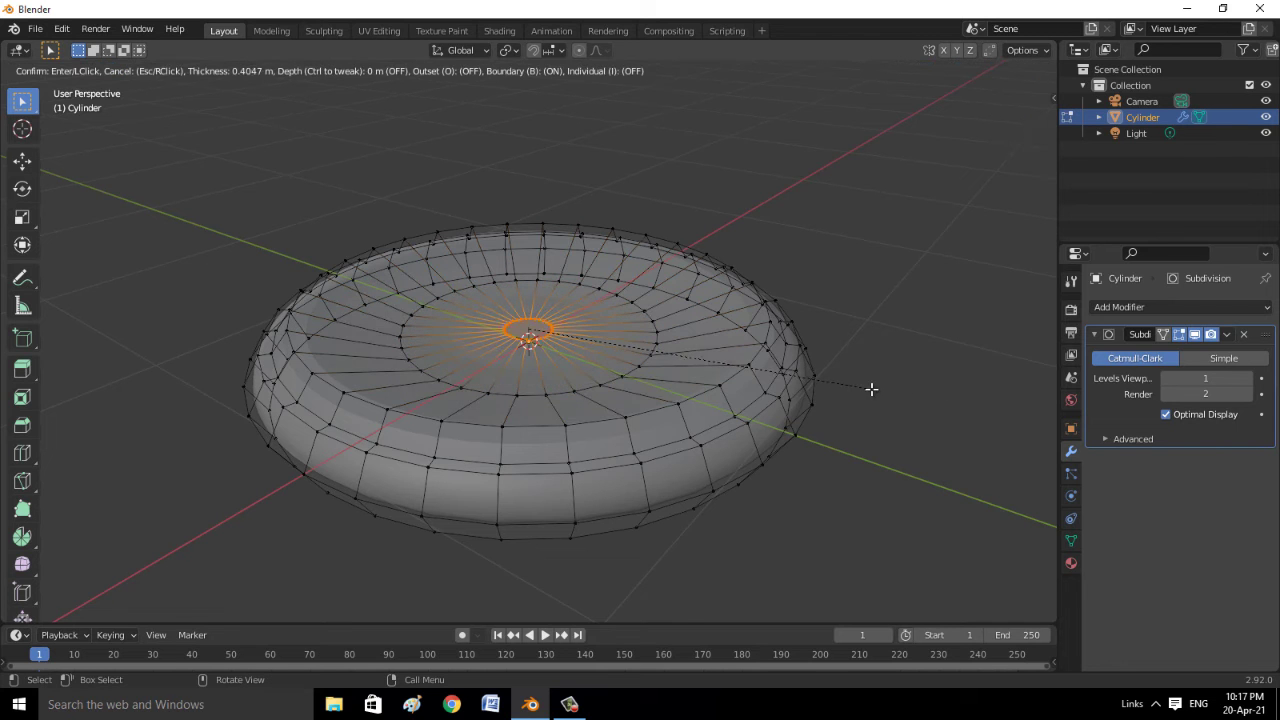
click(871, 390)
Add three edge loops slid close to the dish's rim to tighten its curve
middle_drag(871, 443, 885, 550)
middle_drag(704, 441, 707, 473)
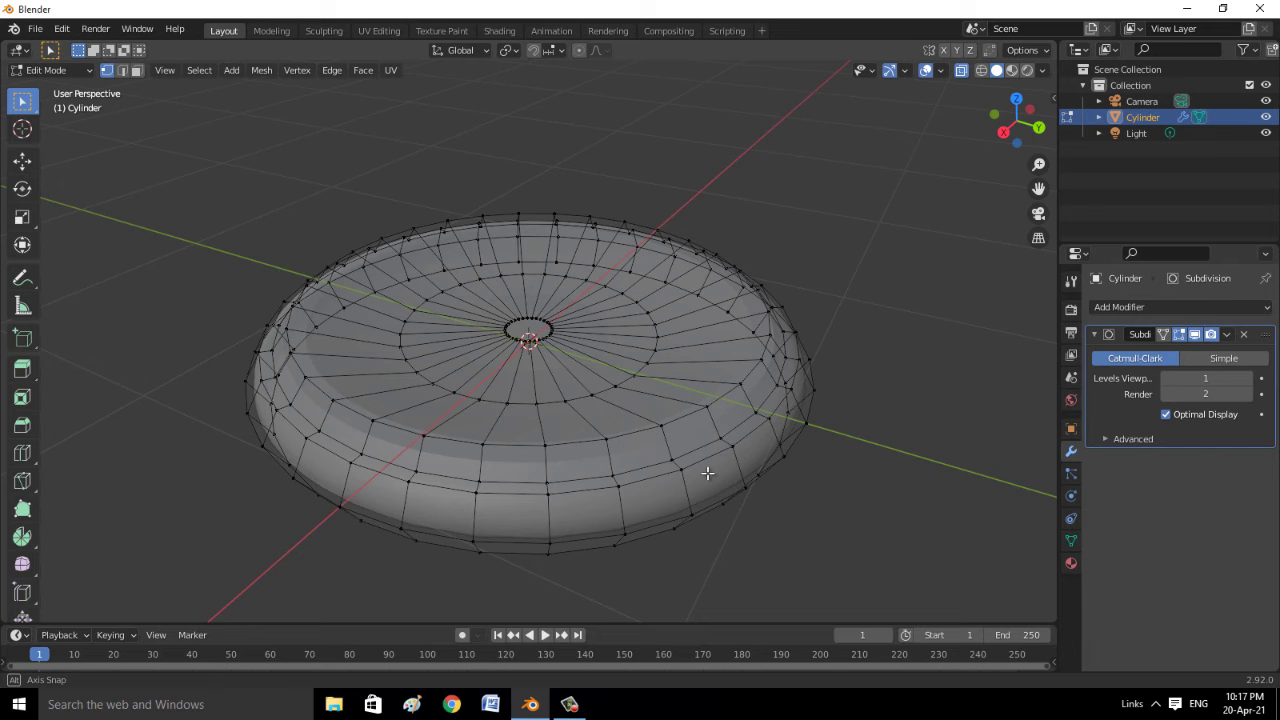
middle_drag(707, 473, 693, 416)
key(ctrl+r)
click(693, 416)
key(ctrl+r)
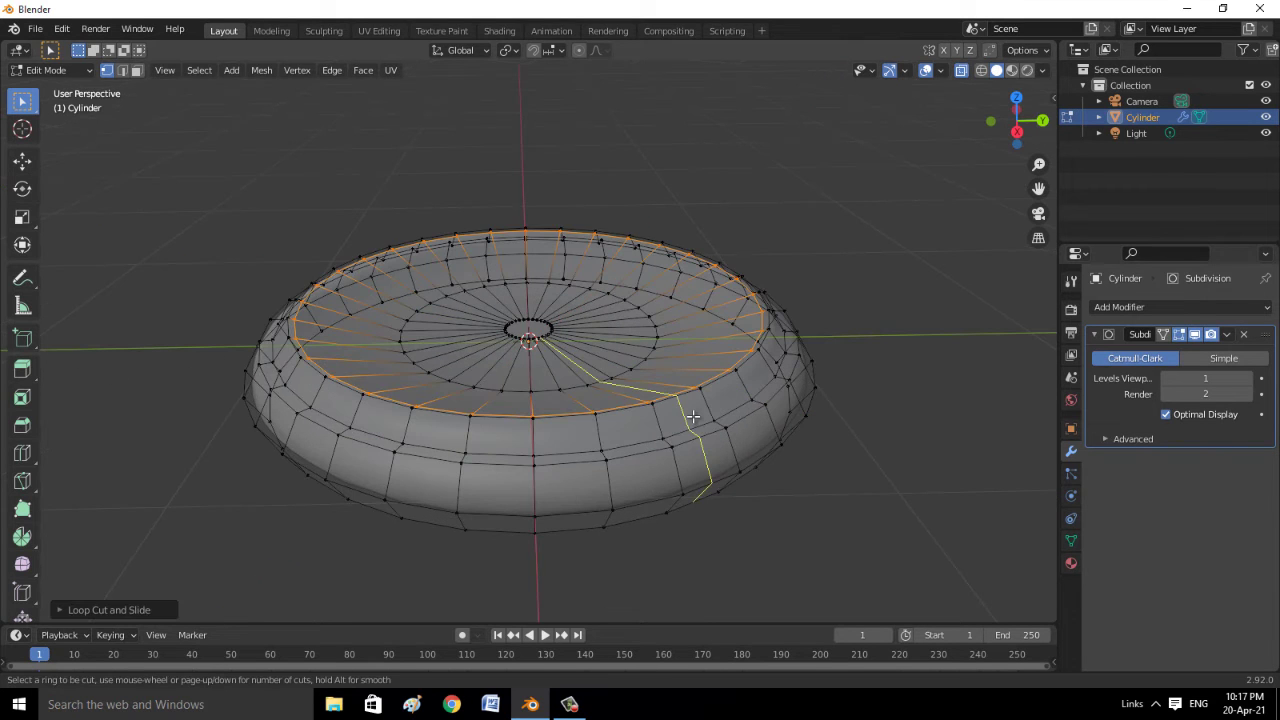
click(675, 410)
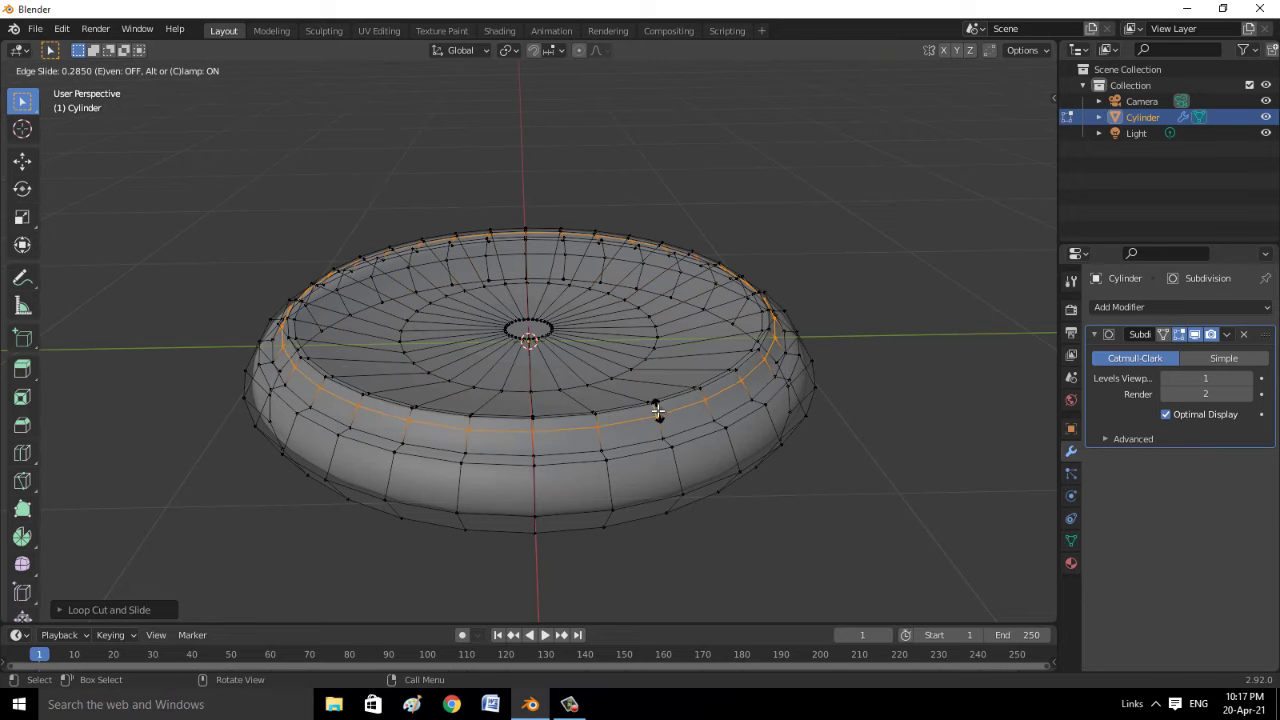
click(666, 401)
key(ctrl+r)
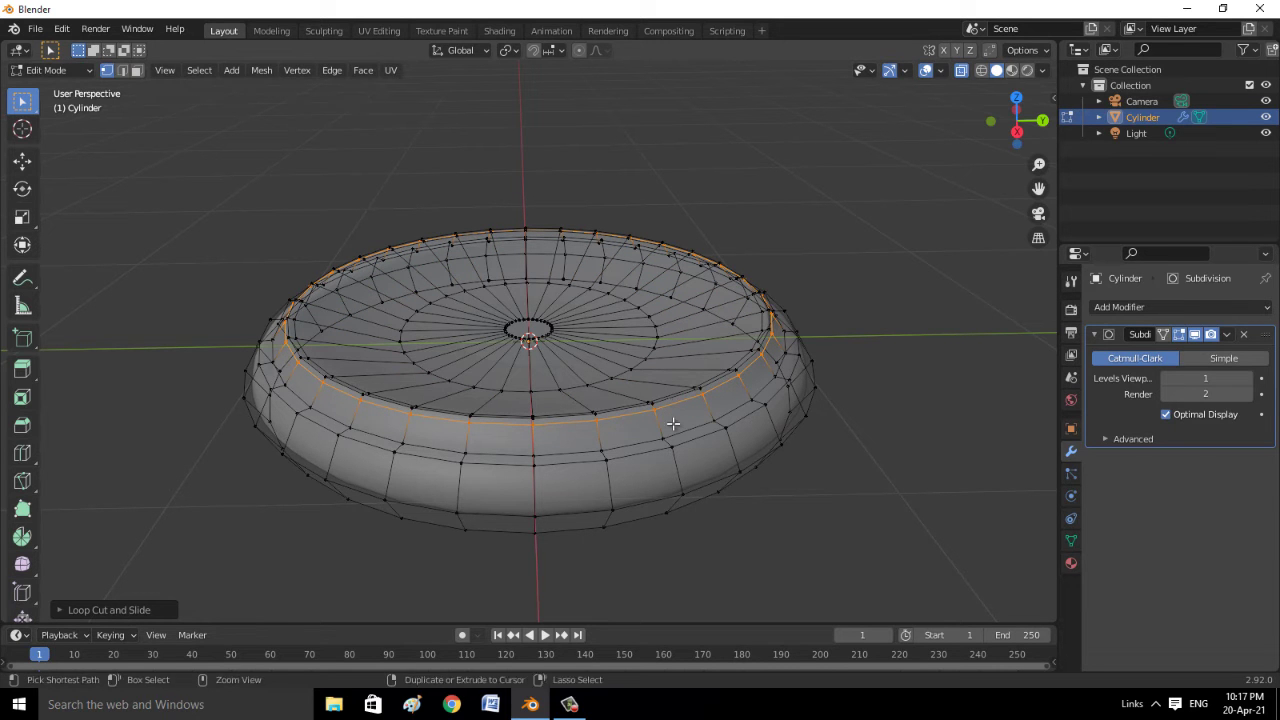
click(663, 423)
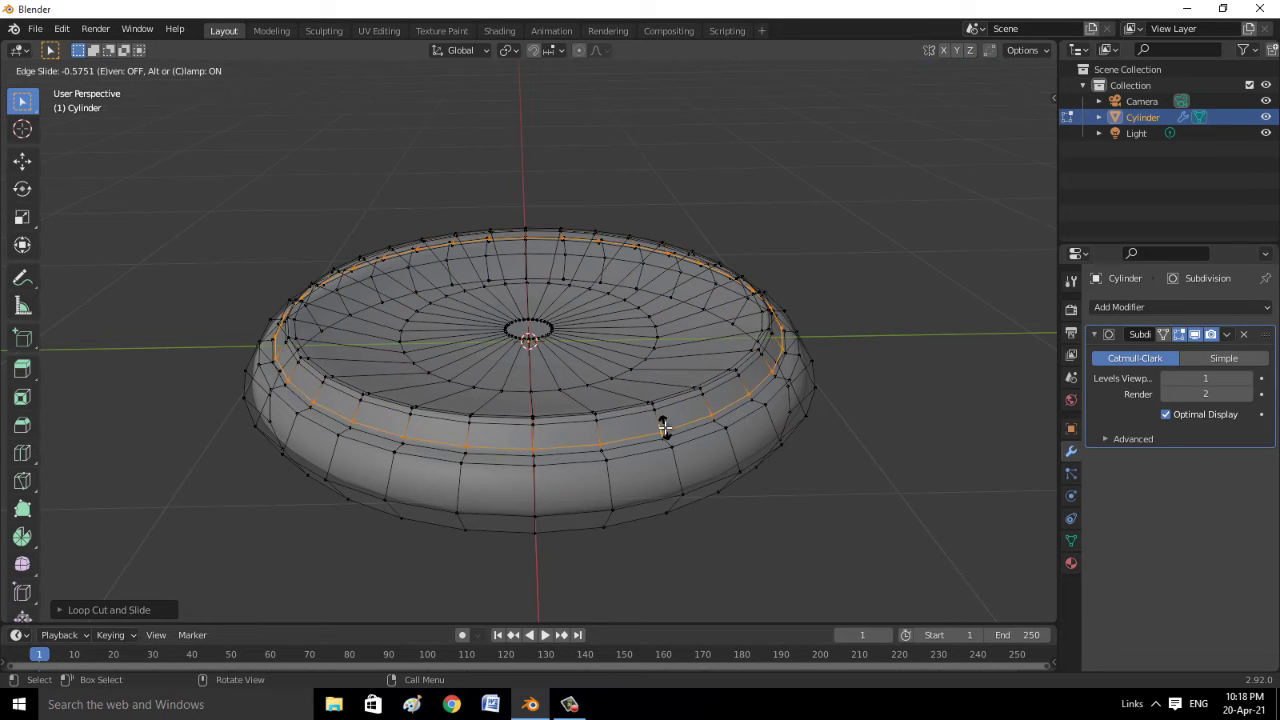
click(666, 428)
key(ctrl+r)
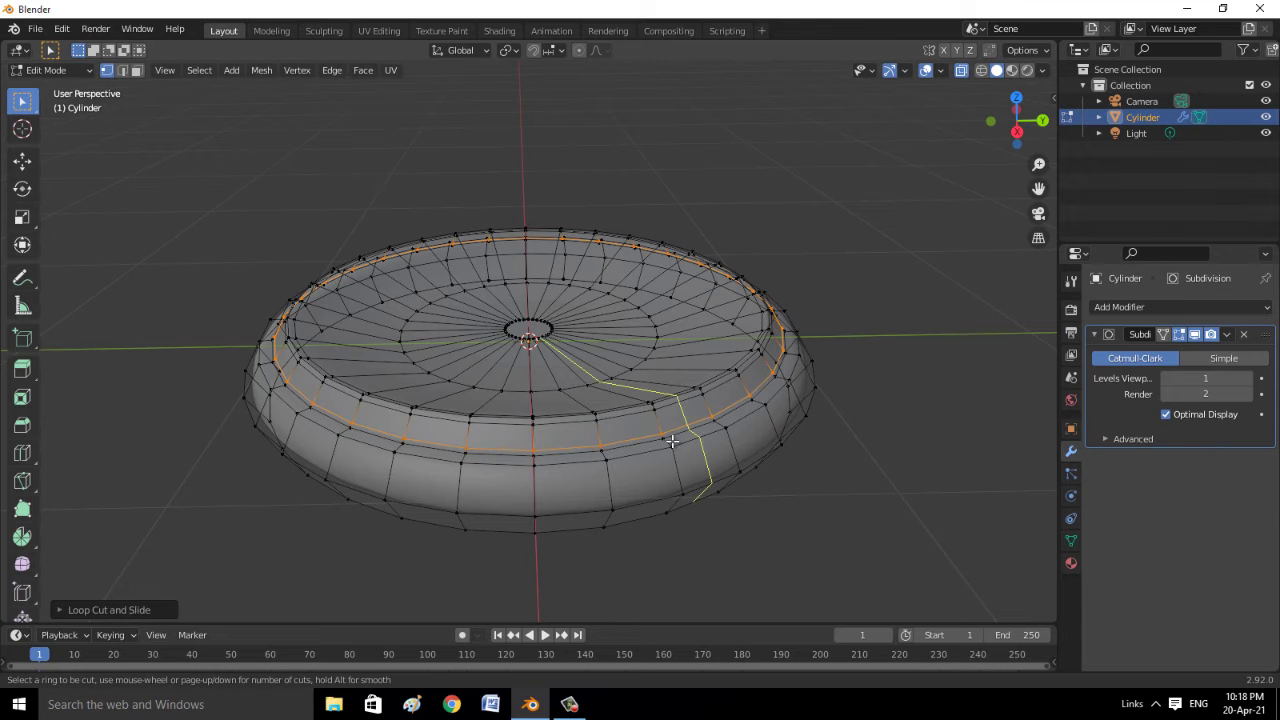
click(668, 440)
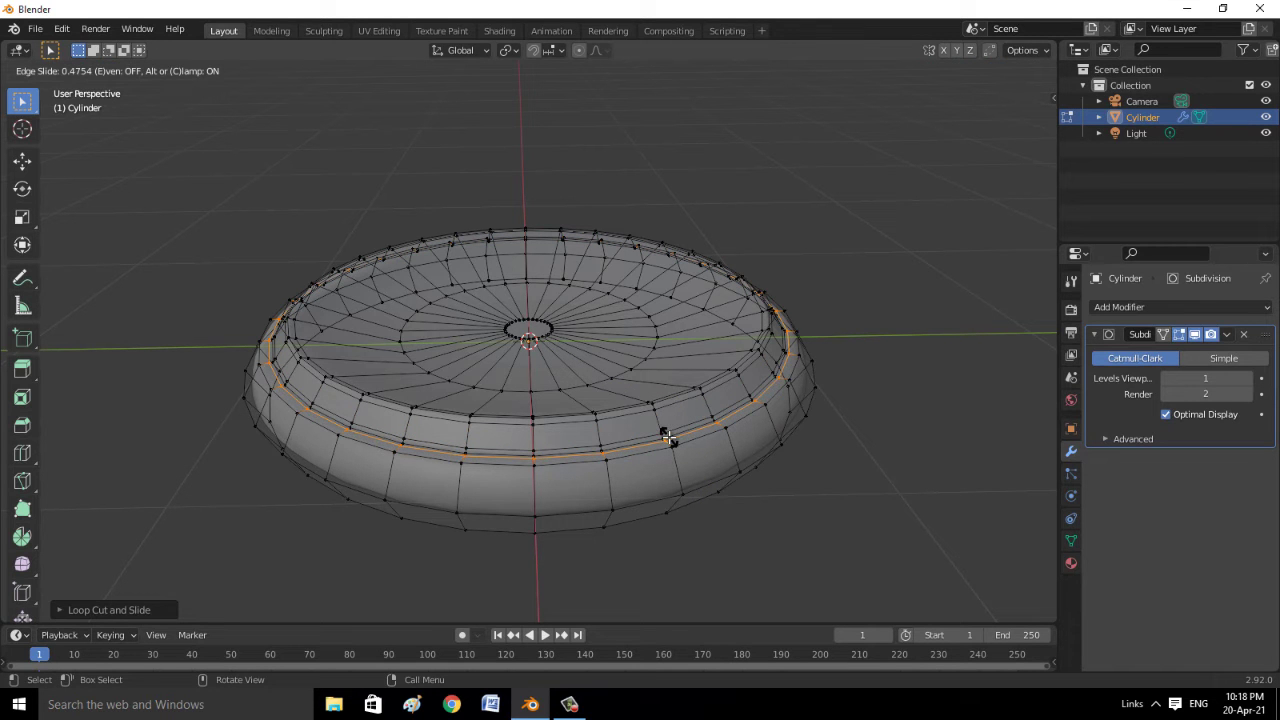
click(668, 440)
mouse_move(743, 509)
middle_down()
mouse_move(751, 546)
mouse_move(777, 554)
mouse_move(759, 359)
mouse_move(774, 463)
mouse_move(651, 200)
middle_up()
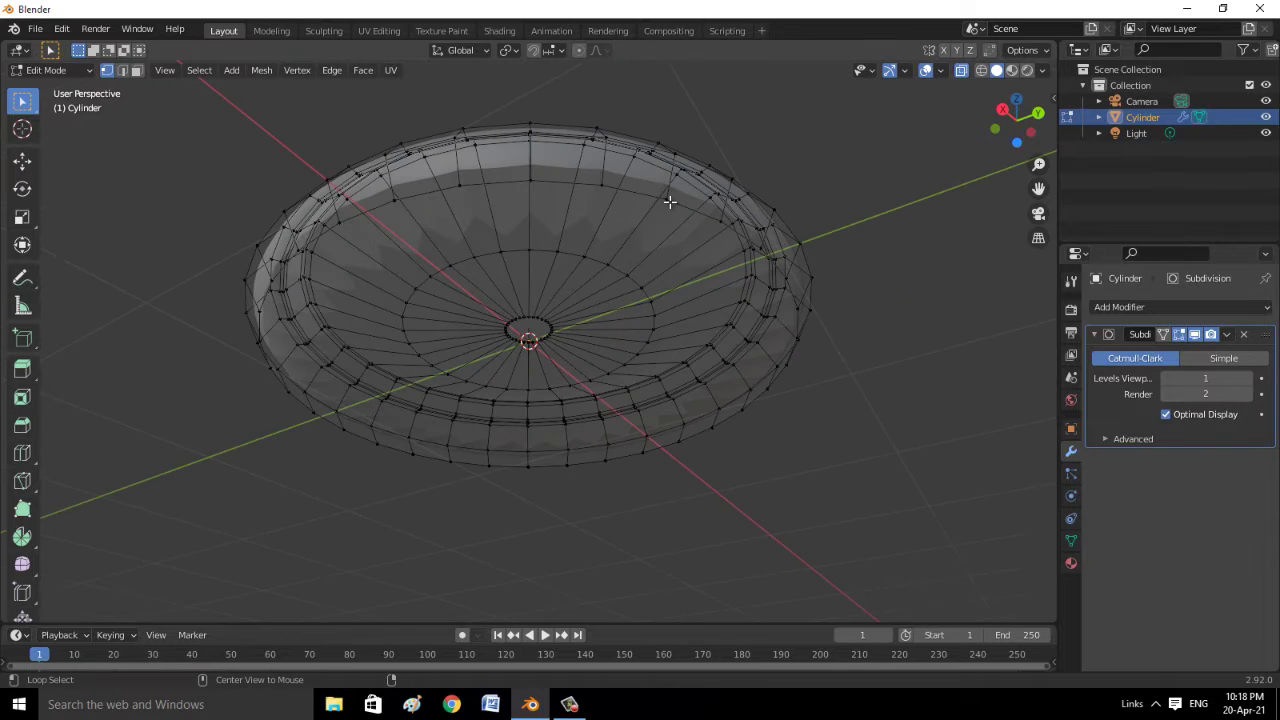
Select the dish's base faces and inset them three times
alt+click(669, 202)
key(i)
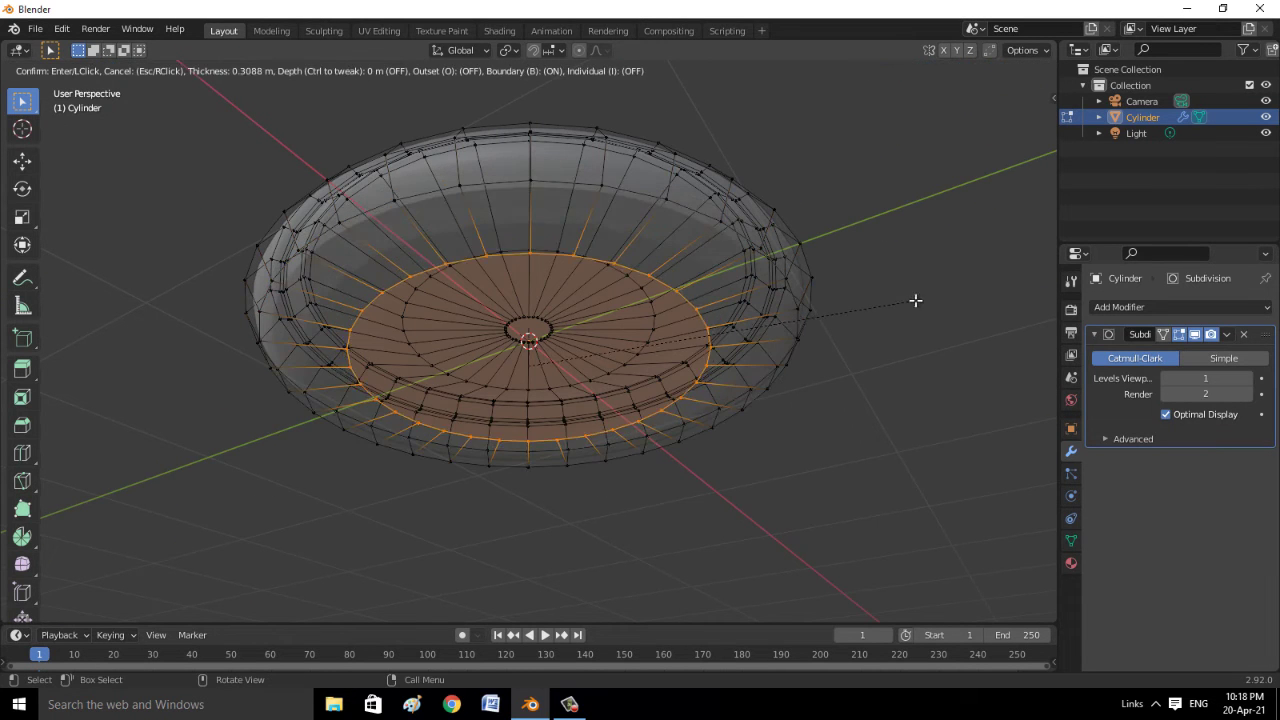
click(920, 303)
key(i)
click(850, 320)
key(i)
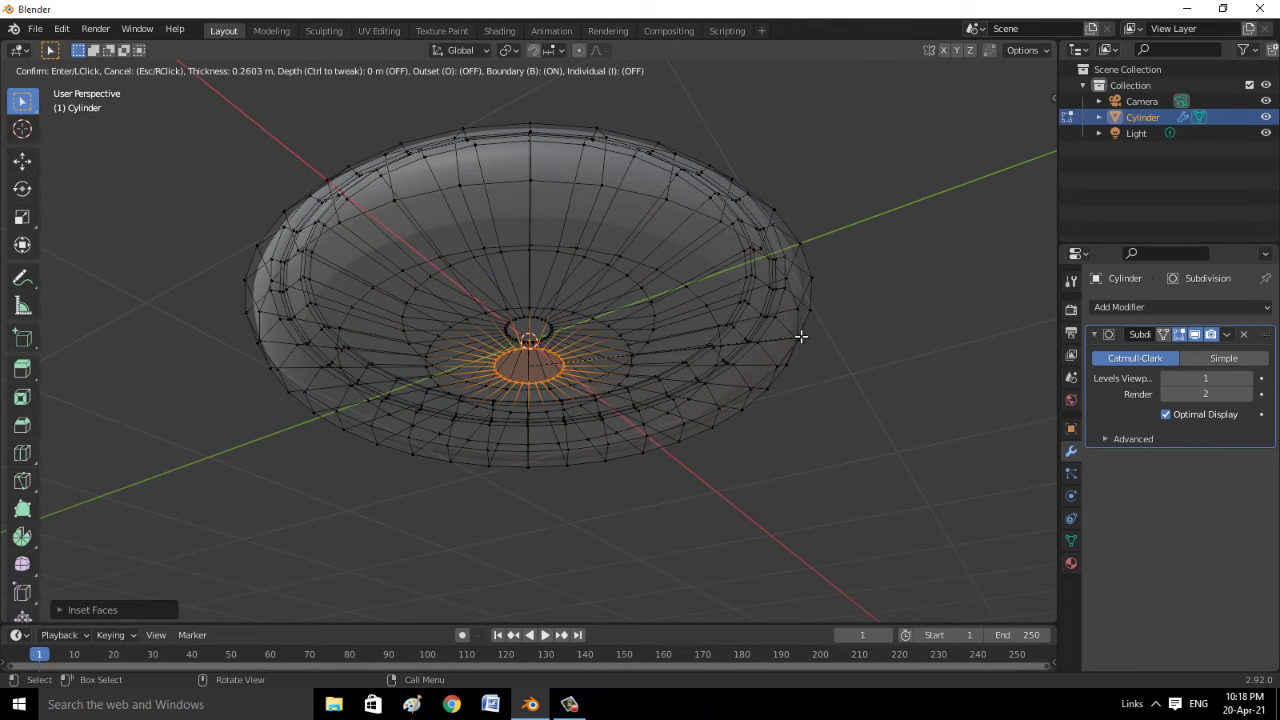
click(800, 337)
Grow the top selection outward from the centre and inset those faces into a small central ring
middle_drag(871, 491, 891, 591)
key(Tab)
mouse_move(848, 474)
middle_down()
mouse_move(881, 262)
mouse_move(891, 491)
mouse_move(951, 80)
mouse_move(886, 306)
mouse_move(895, 157)
mouse_move(863, 71)
mouse_move(771, 589)
mouse_move(814, 614)
mouse_move(668, 182)
middle_up()
key(Tab)
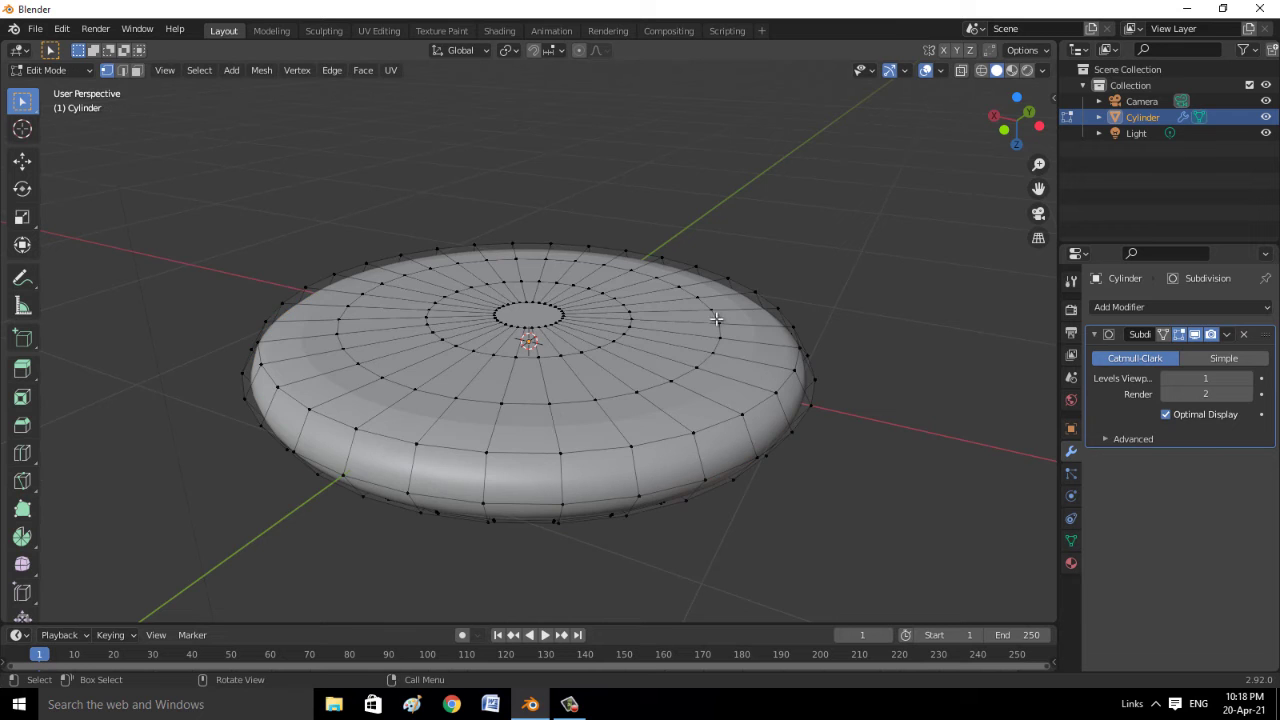
mouse_move(552, 422)
middle_down()
mouse_move(514, 399)
mouse_move(566, 376)
middle_up()
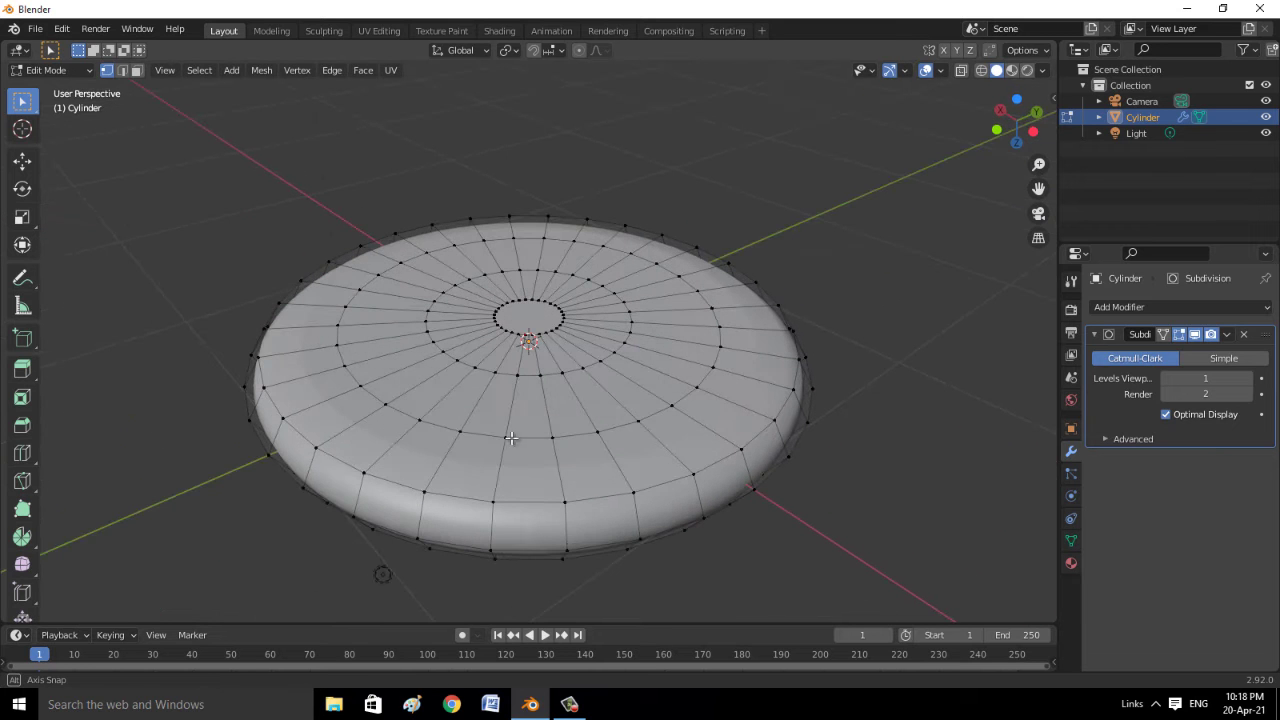
key(ctrl+KP_Add)
key(ctrl+KP_Add)
key(ctrl+KP_Add)
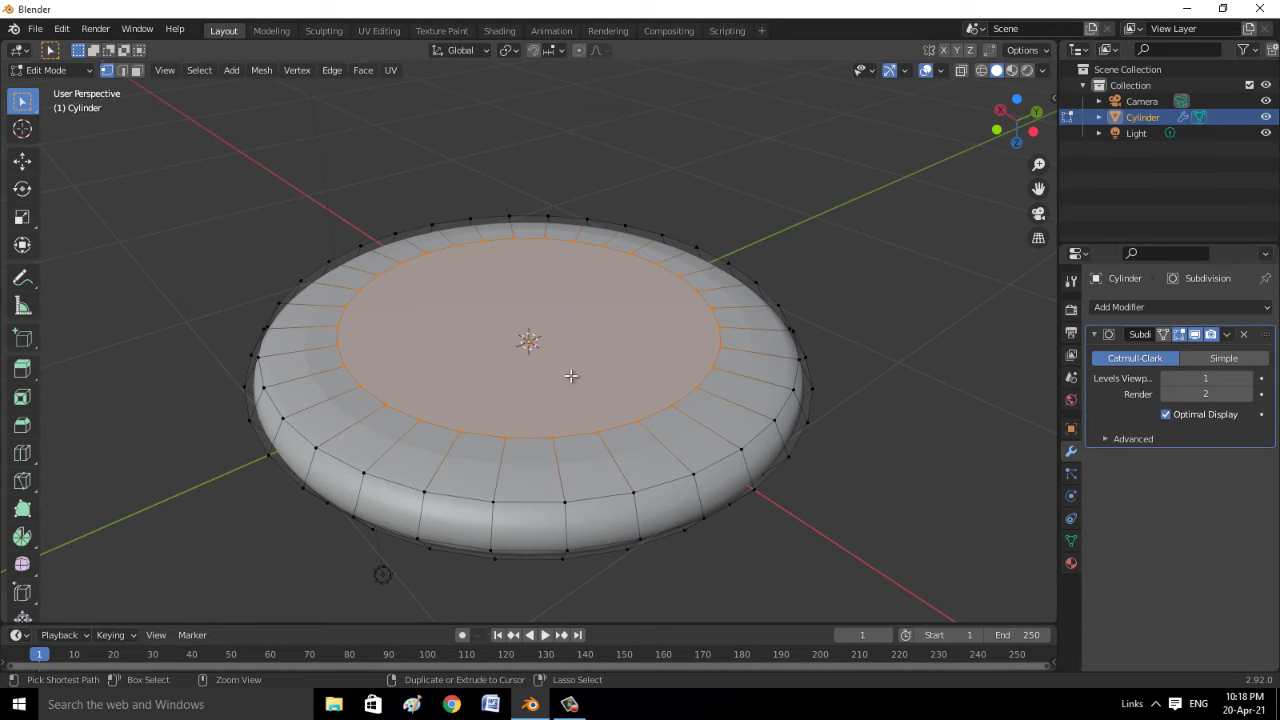
key(i)
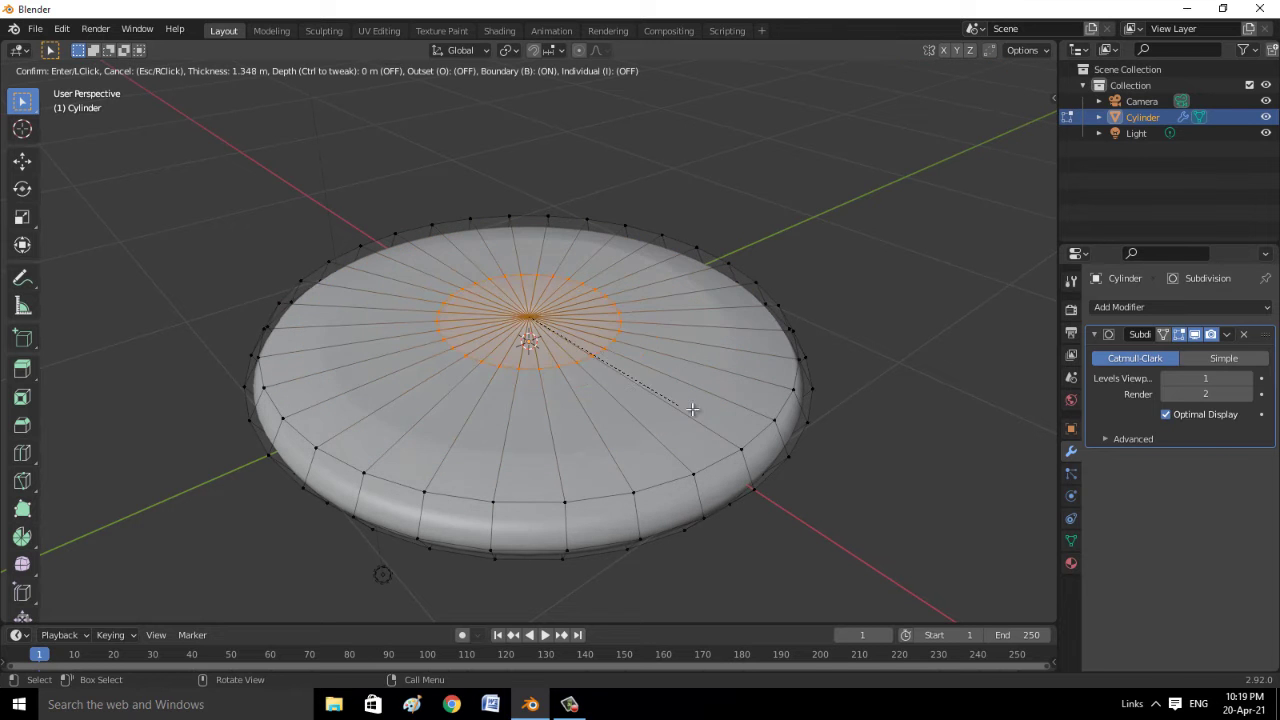
click(740, 430)
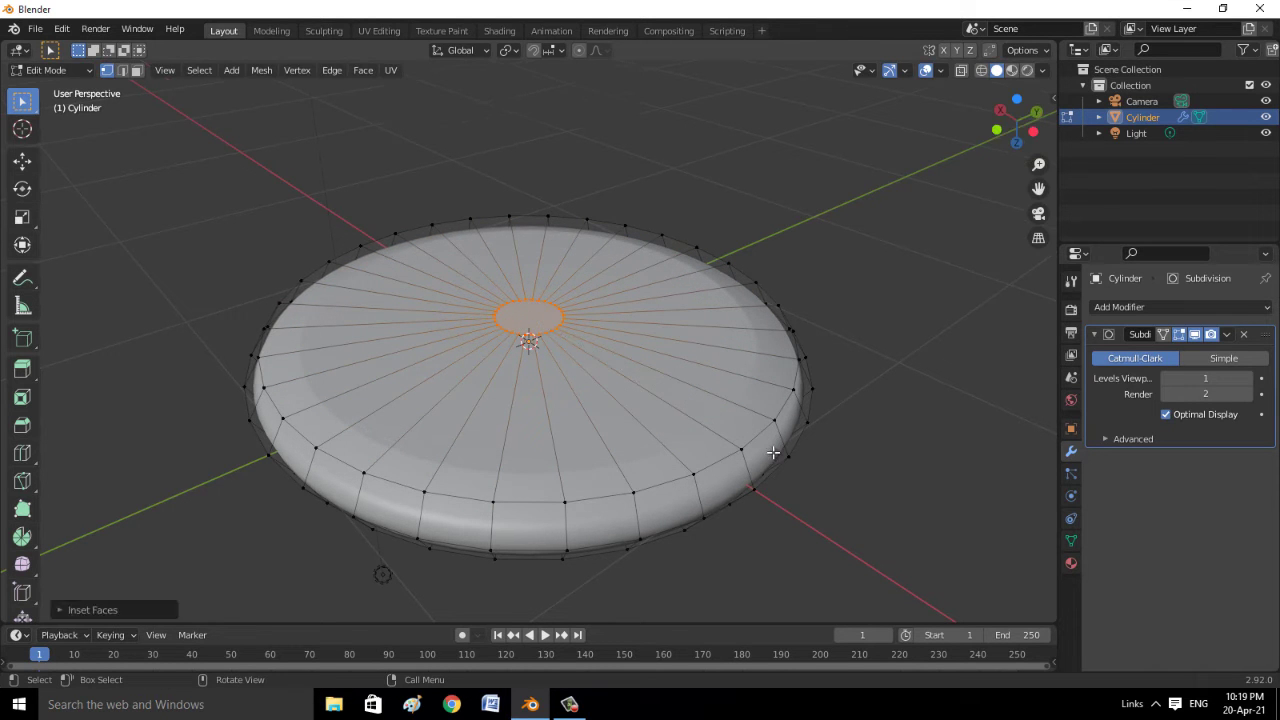
Raise the Subdivision modifier's viewport level to 4
middle_drag(946, 548, 1090, 514)
click(1247, 378)
click(1247, 378)
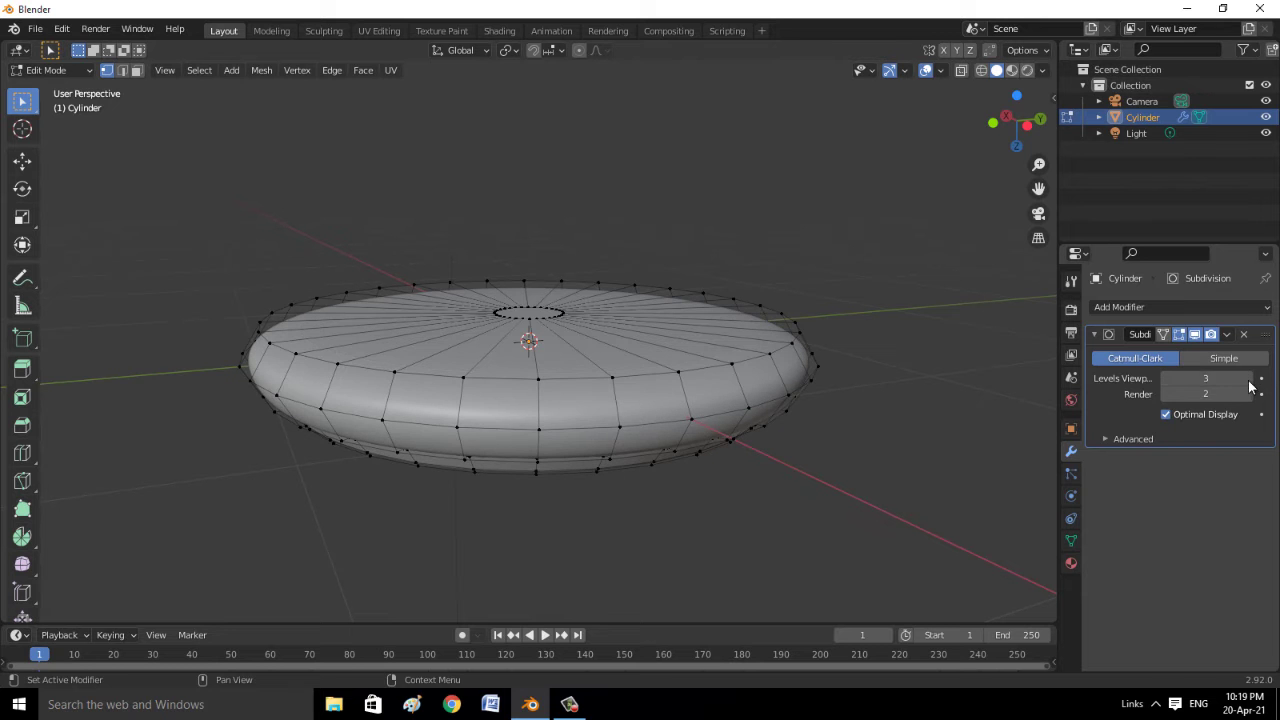
click(1247, 378)
mouse_move(843, 508)
middle_down()
mouse_move(558, 257)
mouse_move(663, 134)
mouse_move(857, 480)
middle_up()
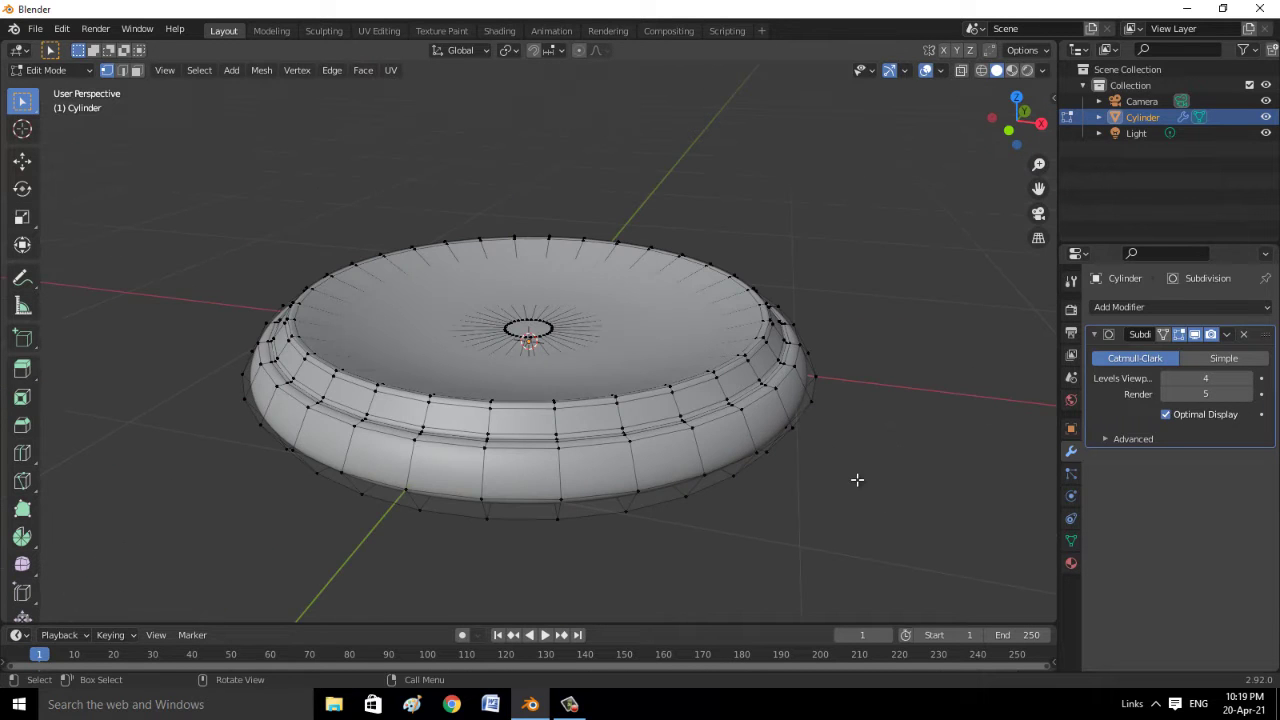
Select the dish's bottom outer edge loop and scale it out by about 1.024
key(Tab)
mouse_move(811, 542)
middle_down()
mouse_move(757, 563)
mouse_move(766, 577)
mouse_move(683, 577)
mouse_move(783, 542)
mouse_move(733, 448)
middle_up()
key(Tab)
middle_drag(626, 461, 698, 510)
alt+click(668, 470)
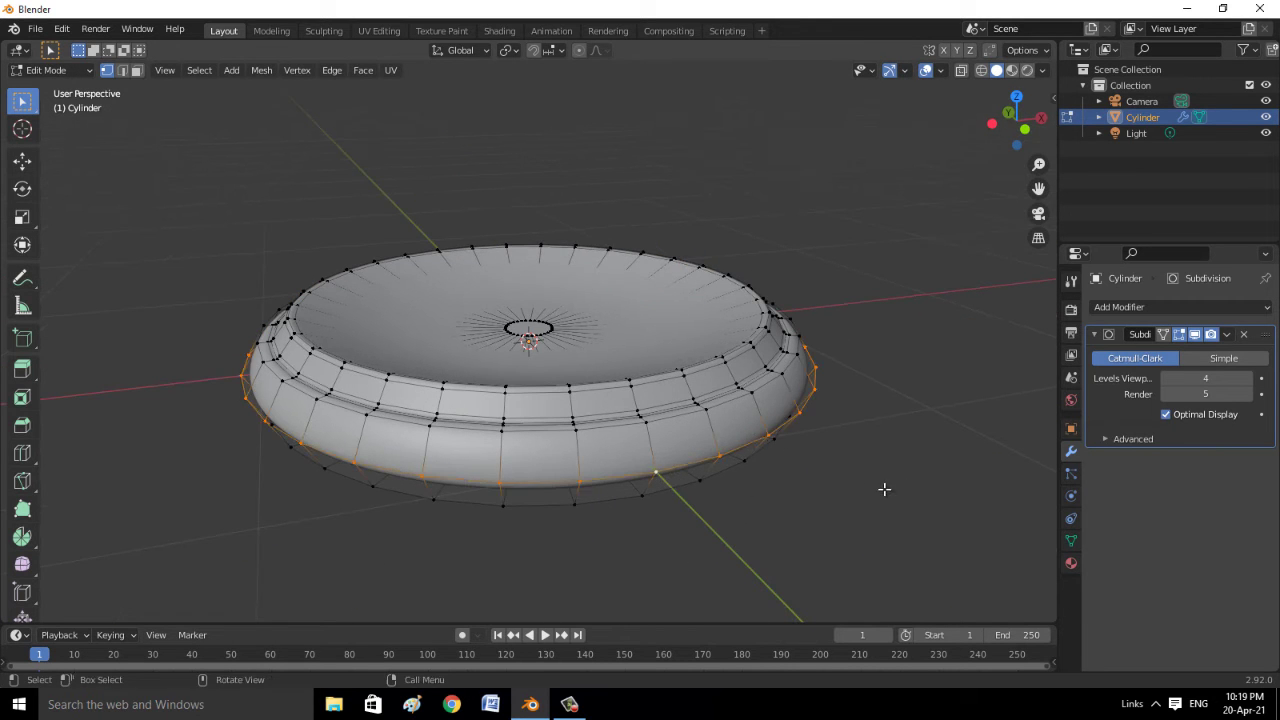
key(s)
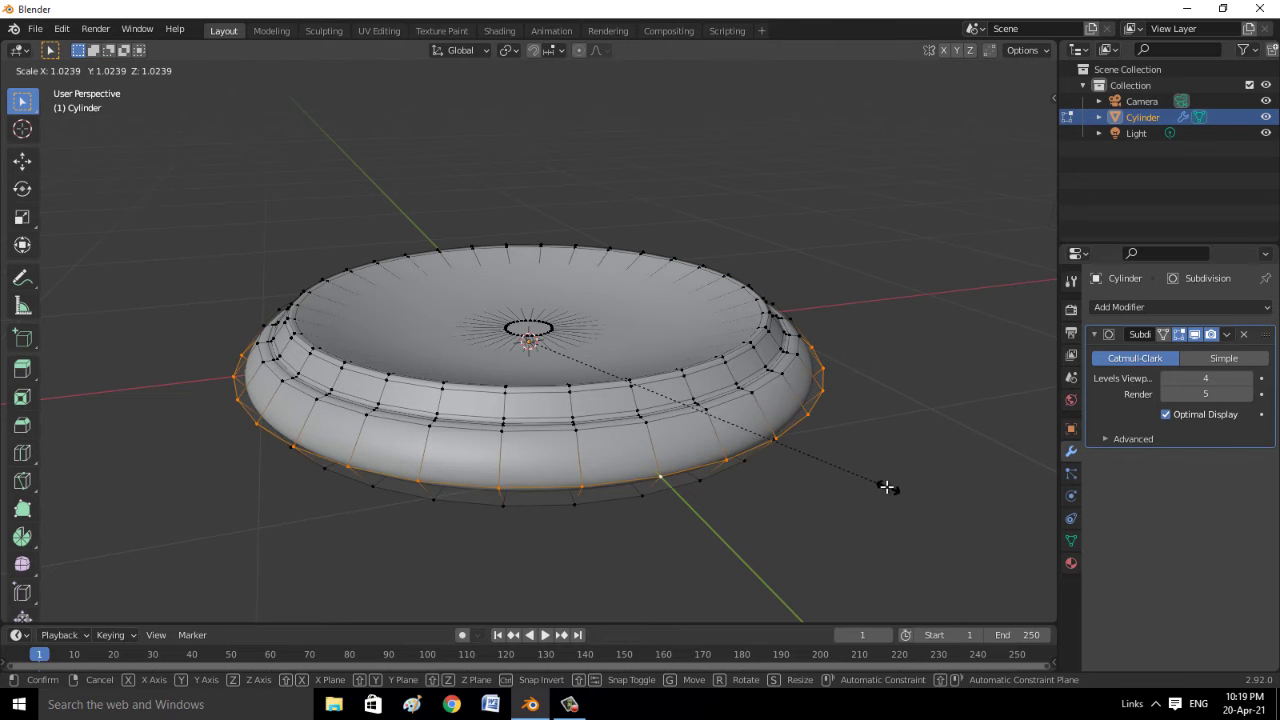
click(886, 487)
mouse_move(880, 500)
middle_down()
mouse_move(746, 537)
mouse_move(851, 571)
mouse_move(834, 546)
mouse_move(846, 529)
middle_up()
click(843, 578)
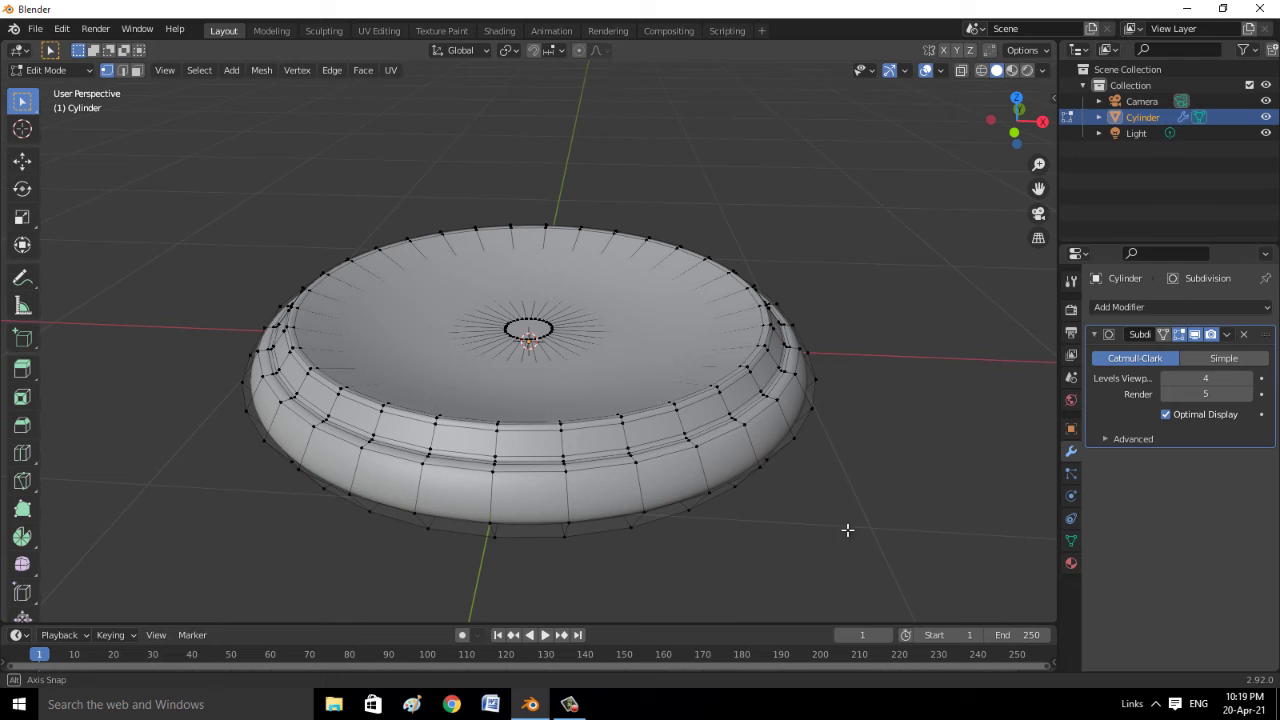
Hide the dish and search the Preferences add-ons list for 'extra'
click(1265, 117)
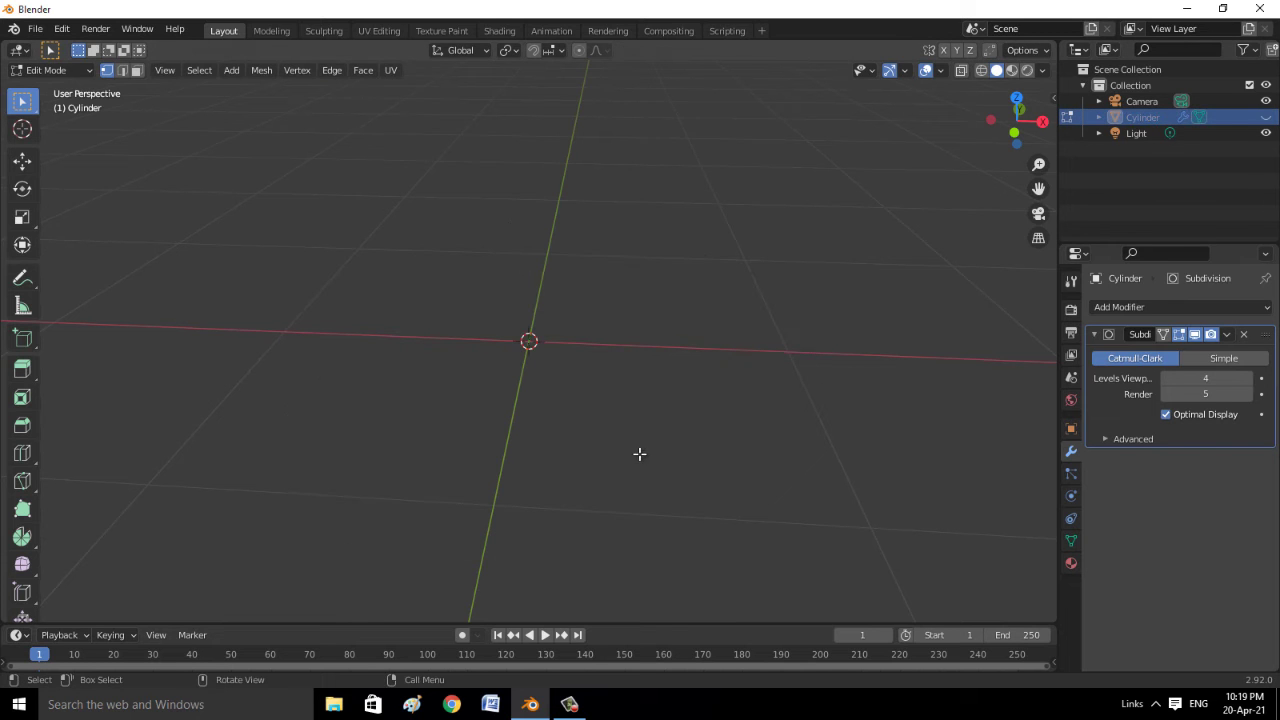
click(61, 28)
click(70, 257)
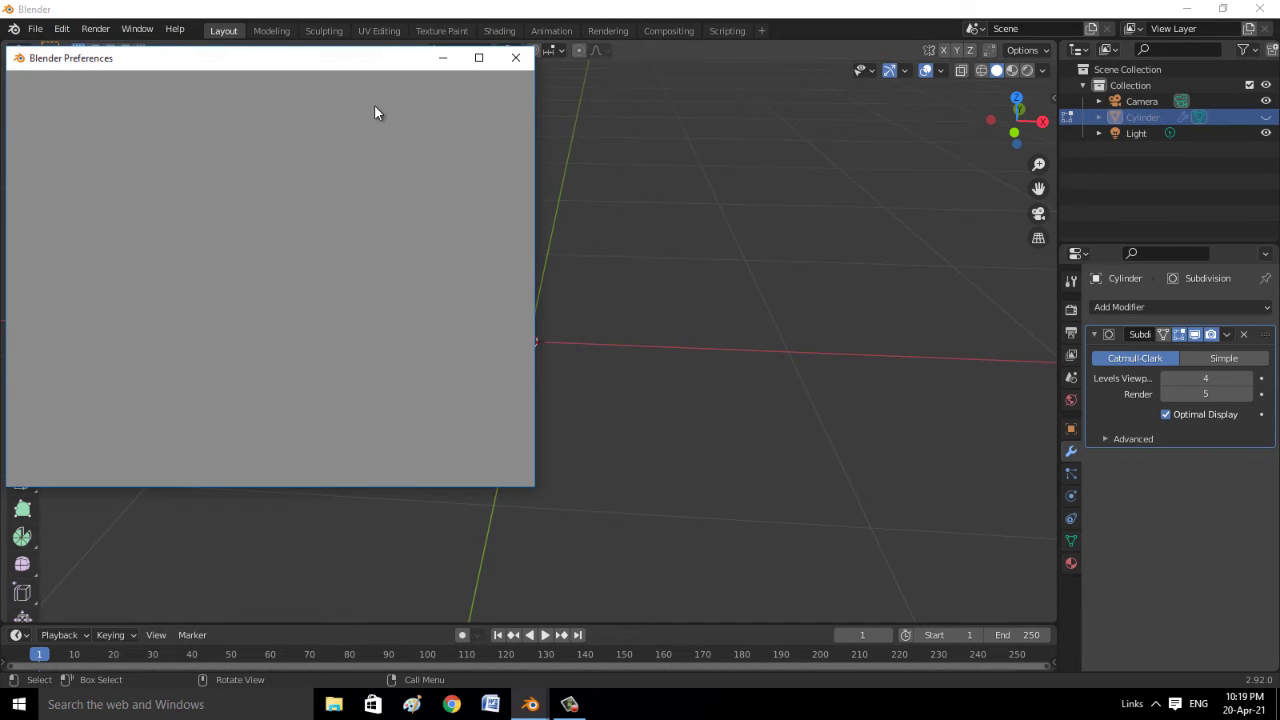
click(422, 104)
text(extra)
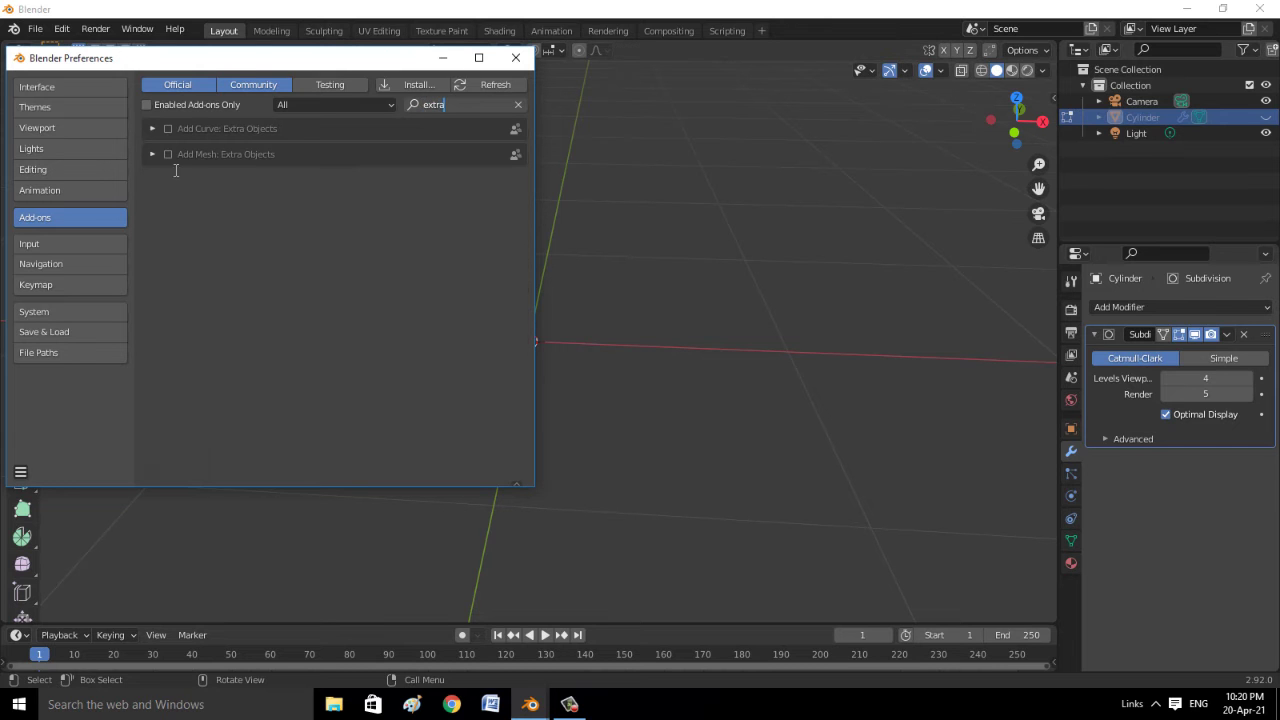
Enable the Add Mesh: Extra Objects add-on and close Preferences
click(176, 172)
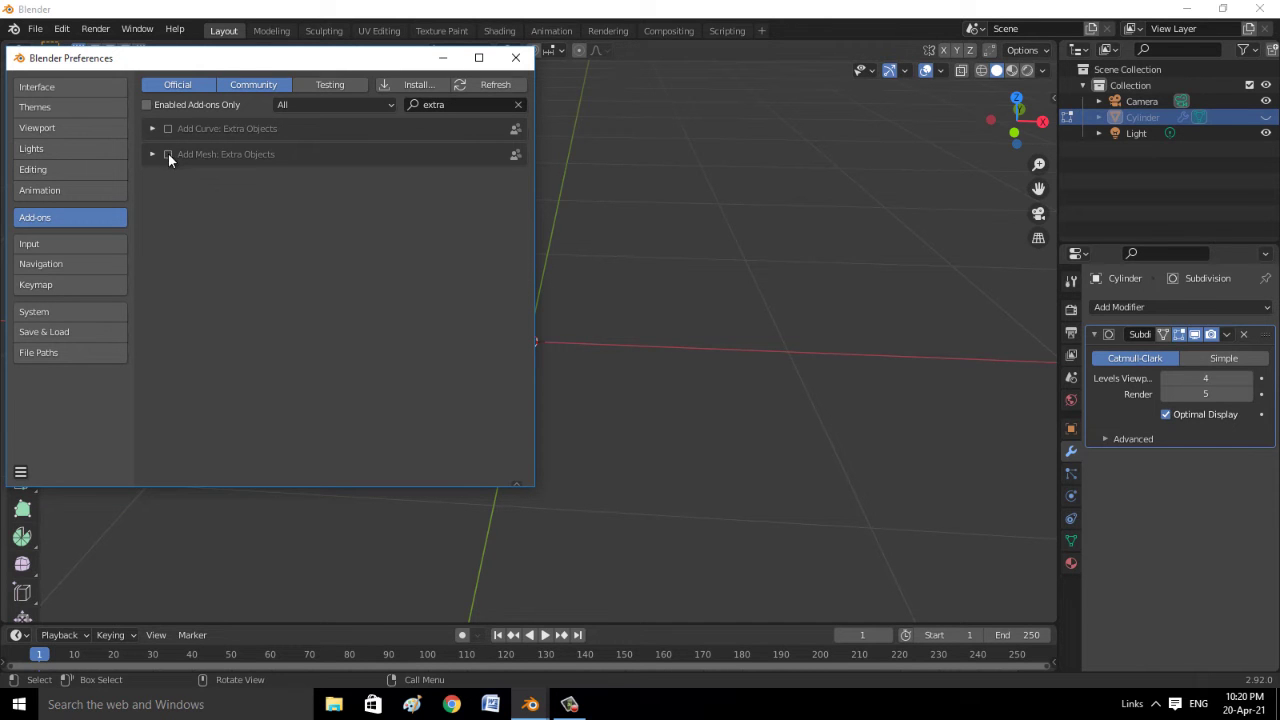
click(168, 155)
click(175, 156)
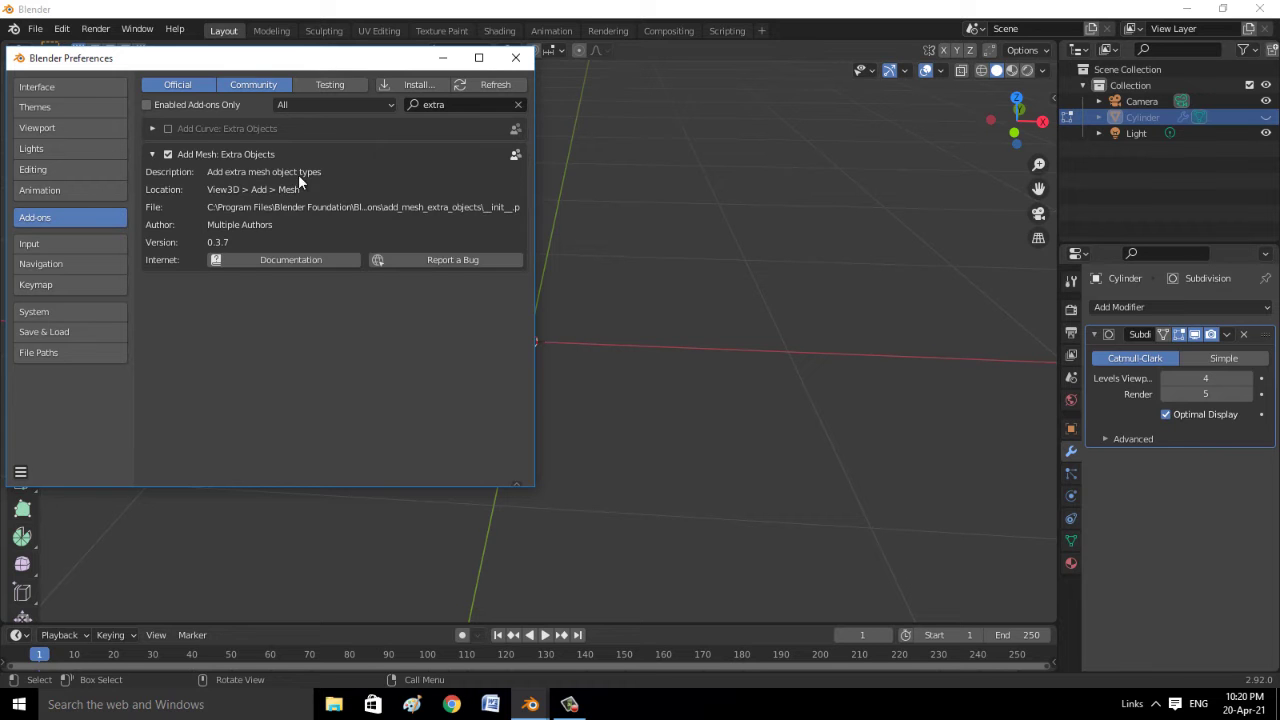
click(515, 57)
right_click(550, 337)
click(573, 296)
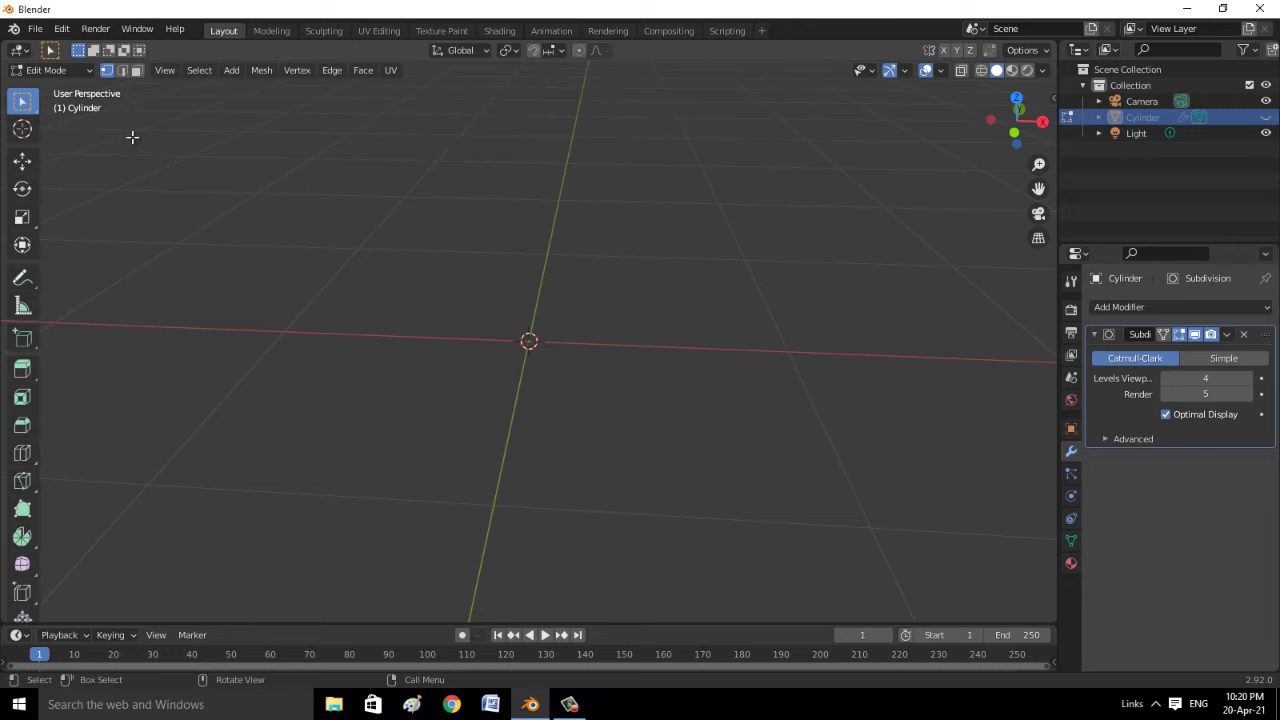
Add a Single Vert object named Vert at the origin
key(Tab)
right_click(470, 312)
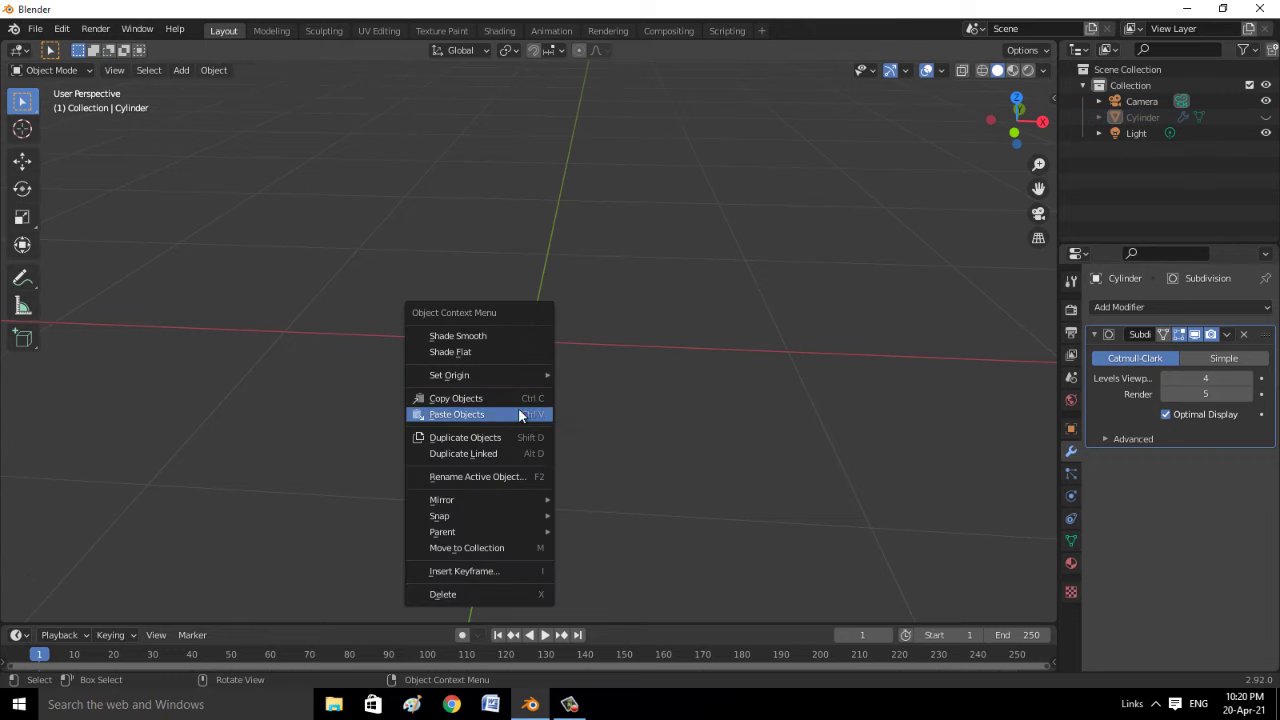
key(shift+a)
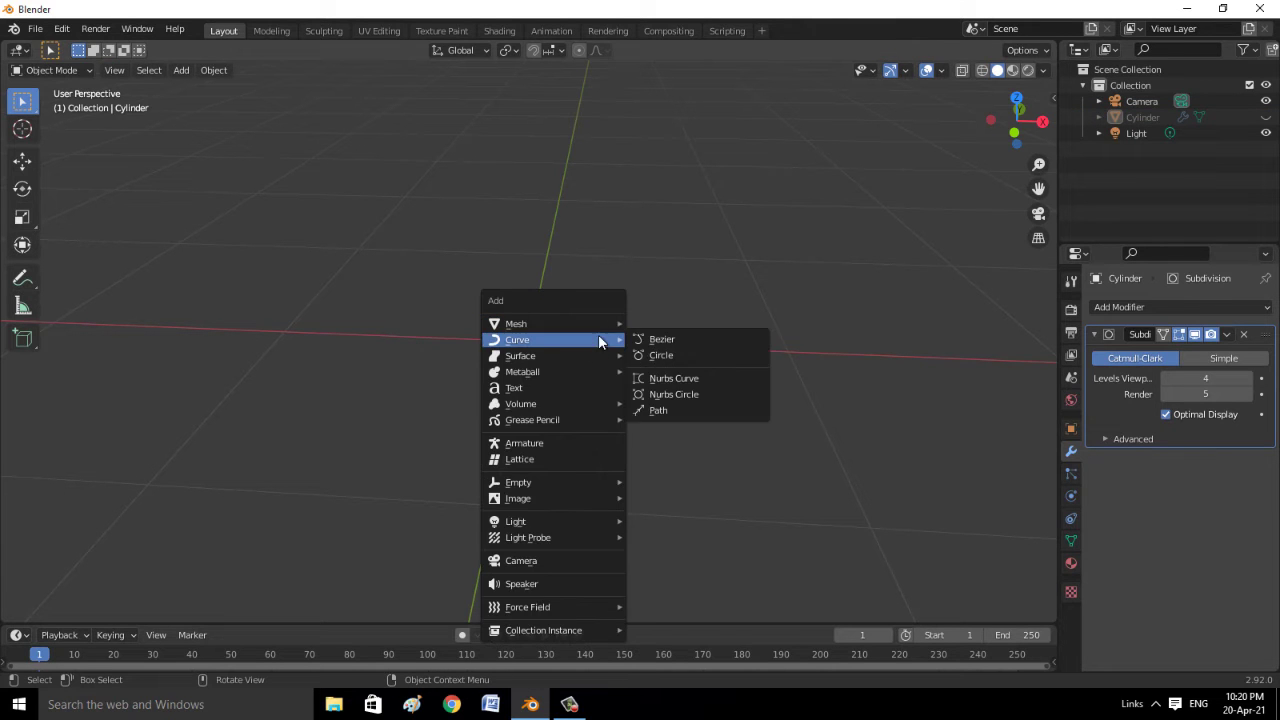
mouse_move(671, 521)
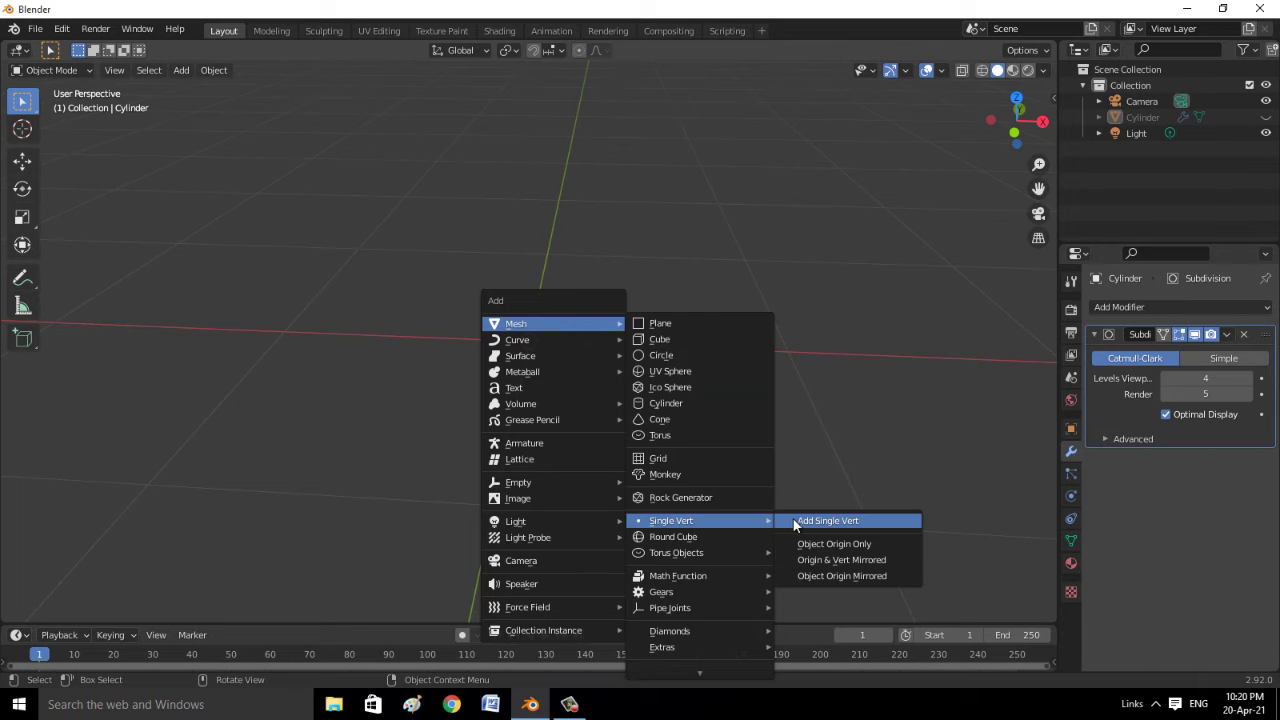
click(800, 520)
middle_drag(597, 423, 584, 414)
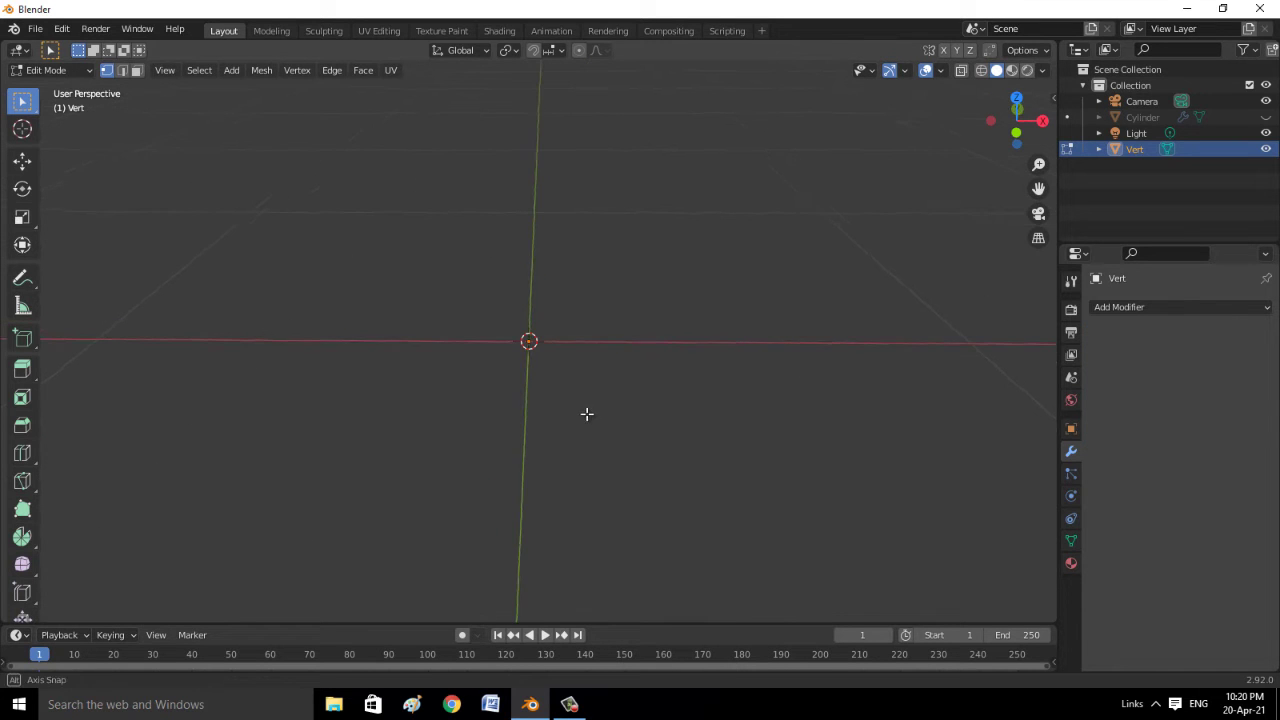
Move the vertex about 0.304 m along the global X axis
key(g)
key(x)
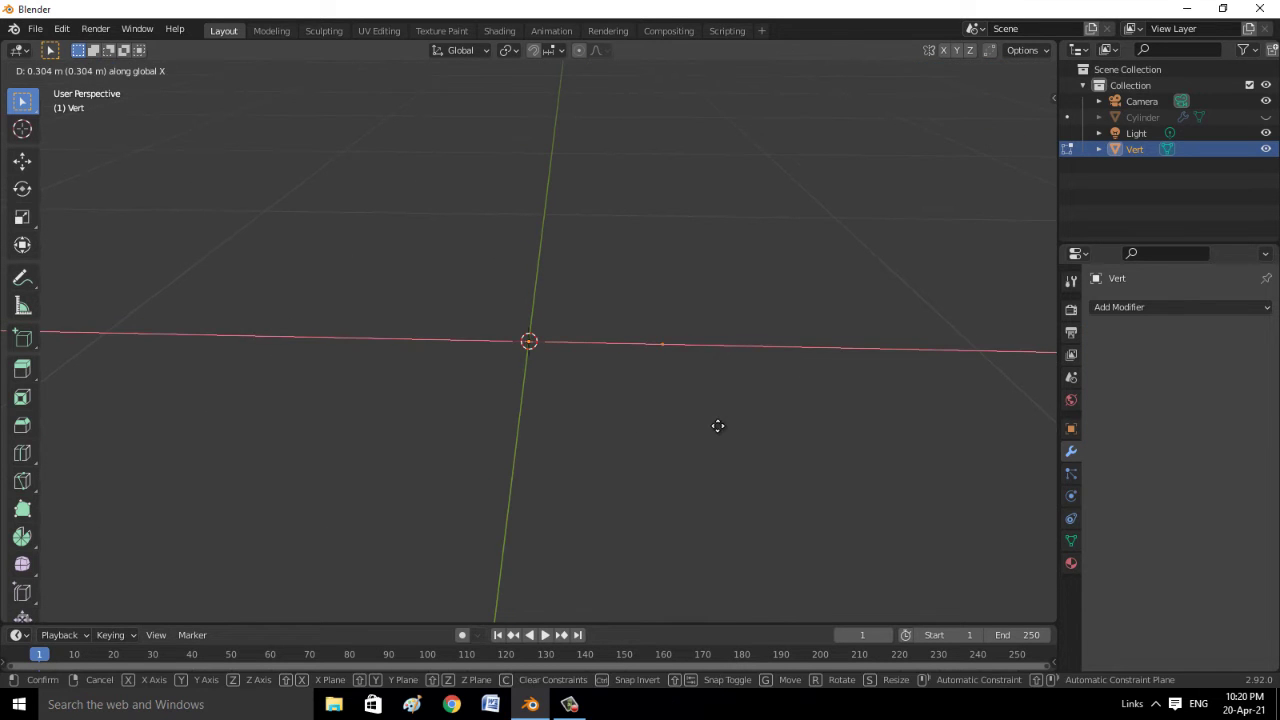
click(716, 426)
mouse_move(711, 434)
middle_down()
mouse_move(688, 466)
mouse_move(716, 463)
middle_up()
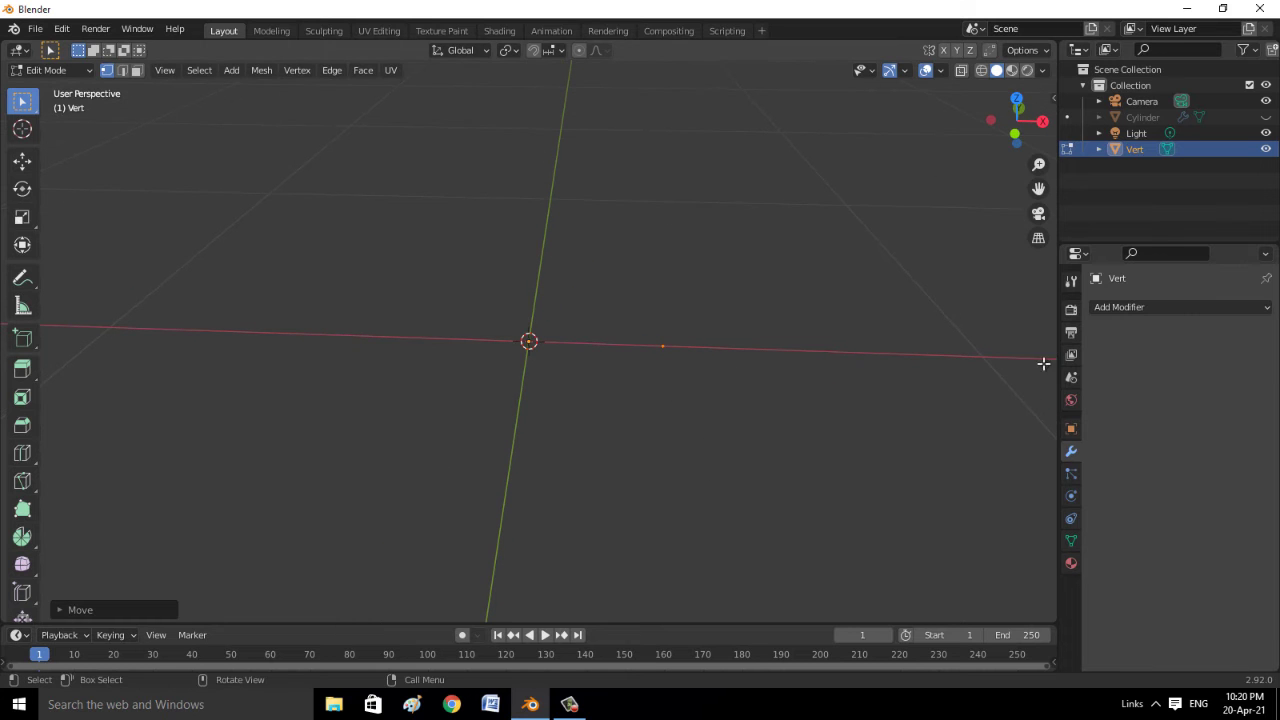
click(1180, 307)
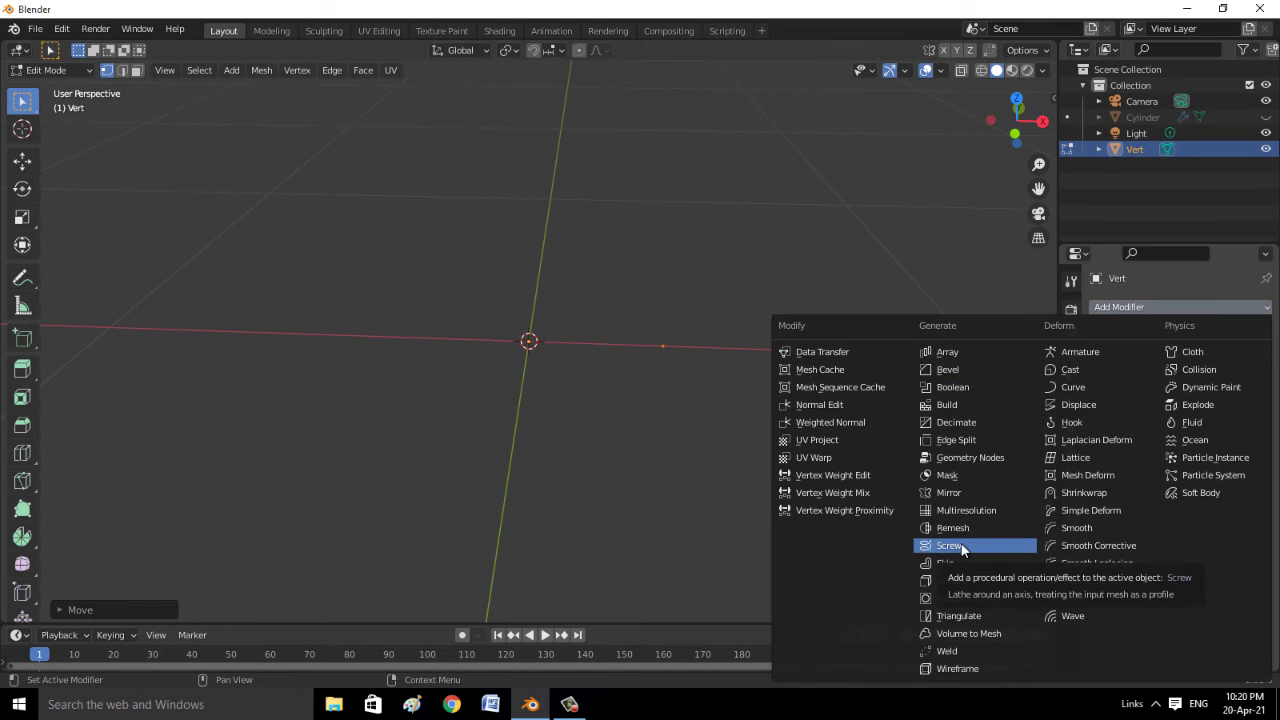
Add a Screw modifier to Vert revolving around the Y axis with more iterations
click(962, 547)
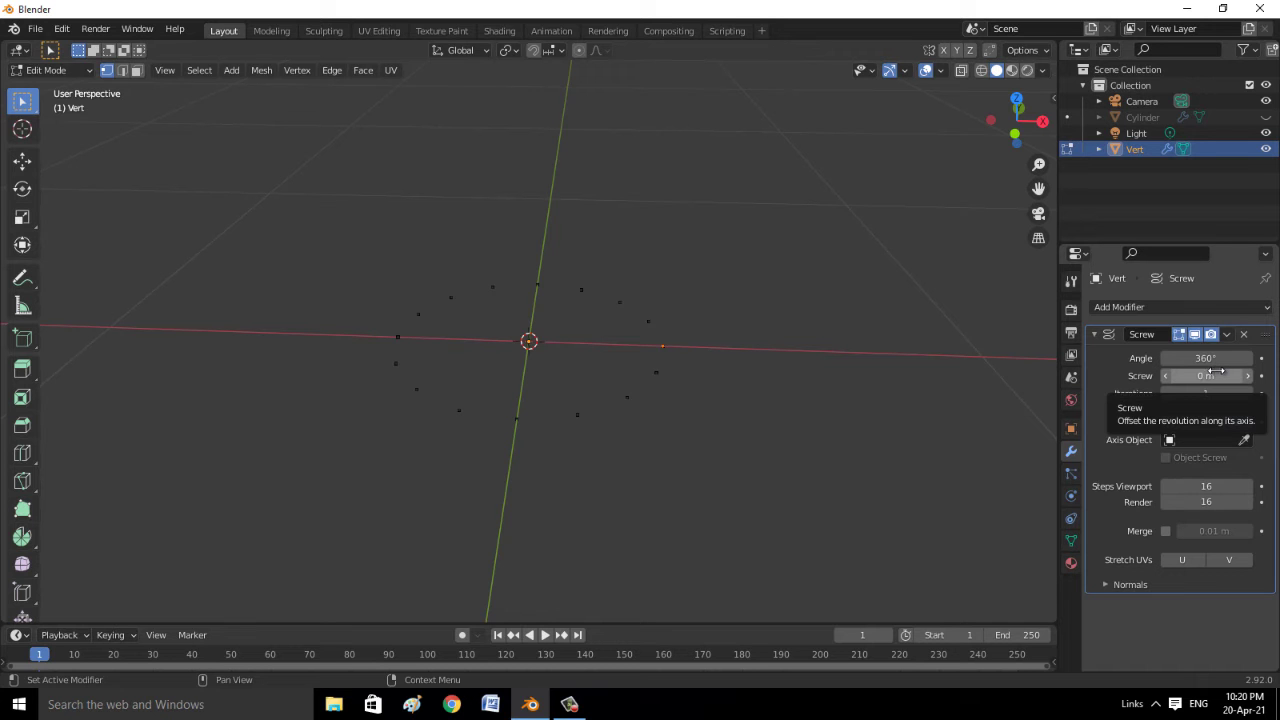
click(1211, 422)
middle_drag(811, 389, 700, 417)
click(1248, 394)
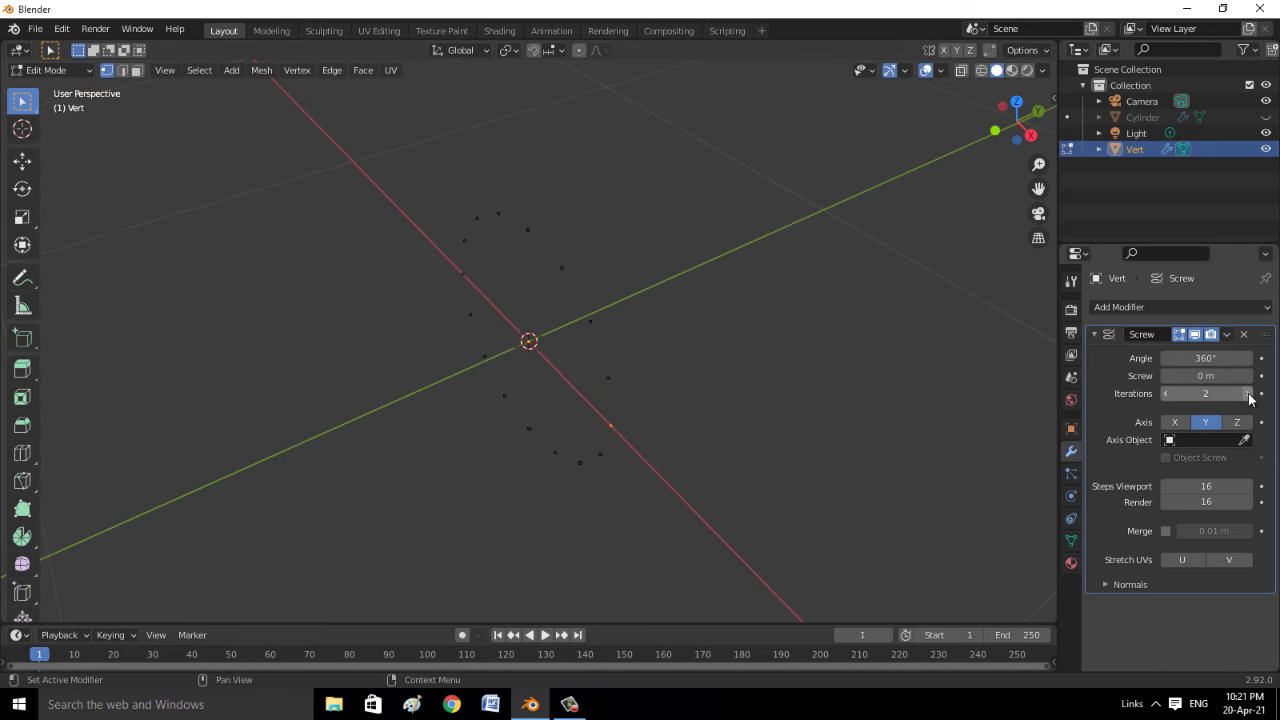
Set the Screw modifier offset to 0.2 m for a three-turn coil and view the helix in Object Mode
drag(1222, 375, 1203, 375)
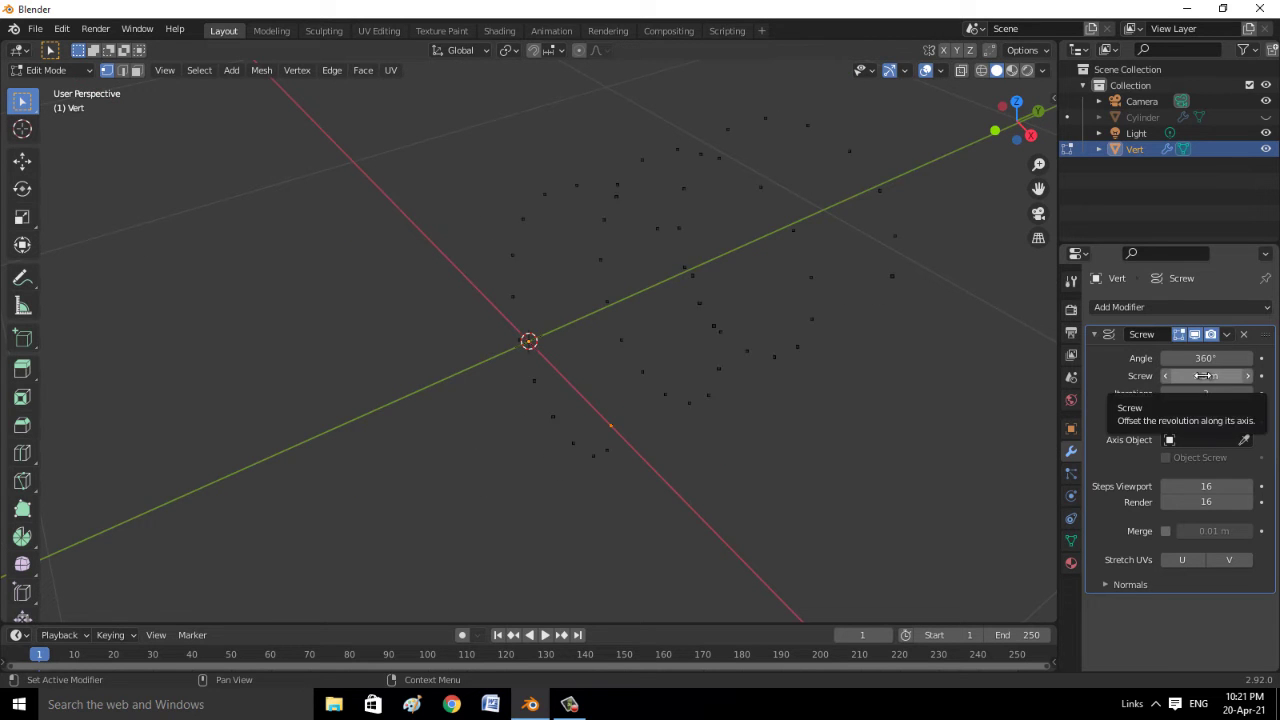
middle_drag(735, 389, 683, 383)
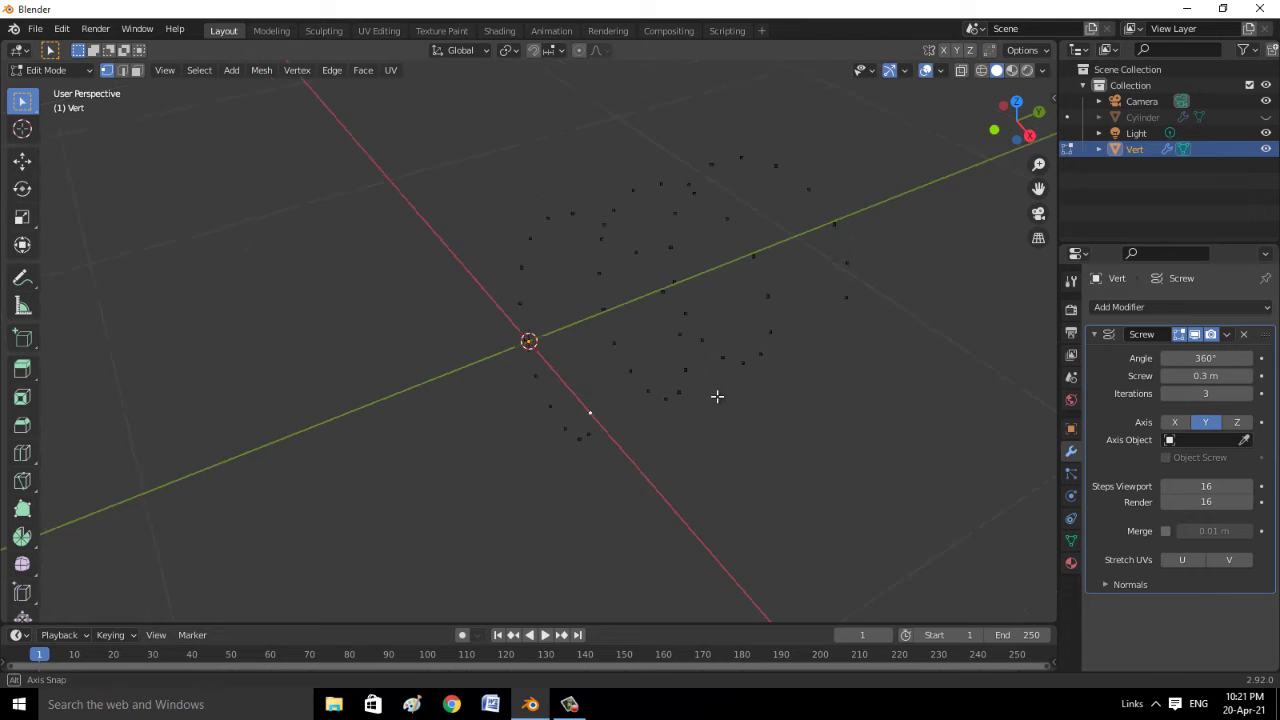
drag(1183, 378, 1181, 378)
click(1190, 378)
text(0.01)
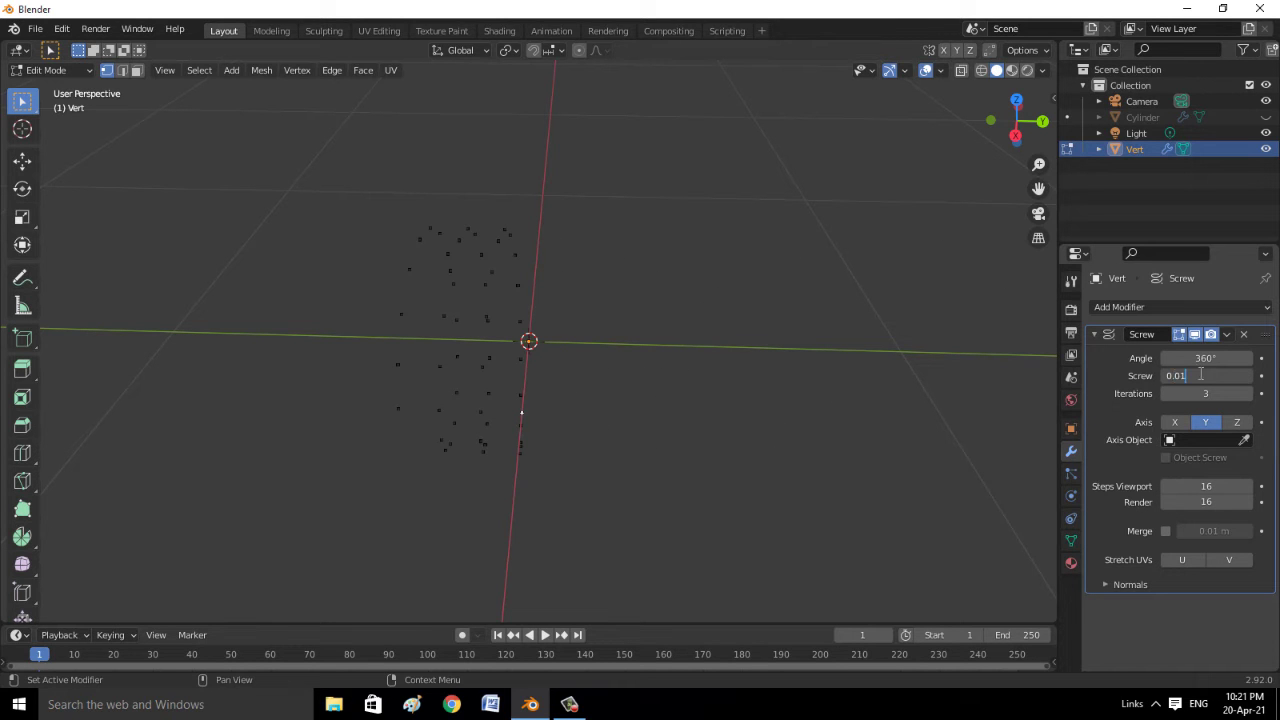
key(Return)
click(1202, 376)
text(0)
key(Return)
mouse_move(780, 494)
middle_down()
mouse_move(666, 448)
mouse_move(768, 434)
mouse_move(632, 420)
mouse_move(763, 443)
middle_up()
key(Tab)
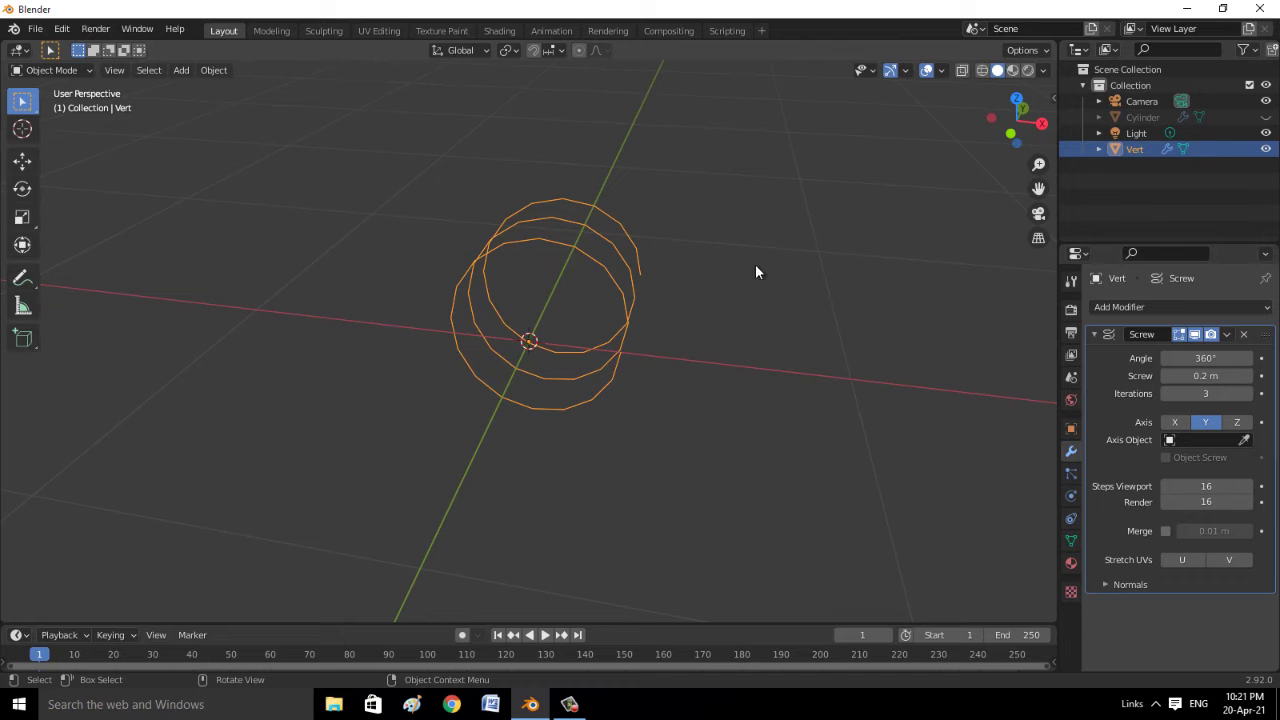
Rotate the spiral around the global Y axis
key(r)
key(y)
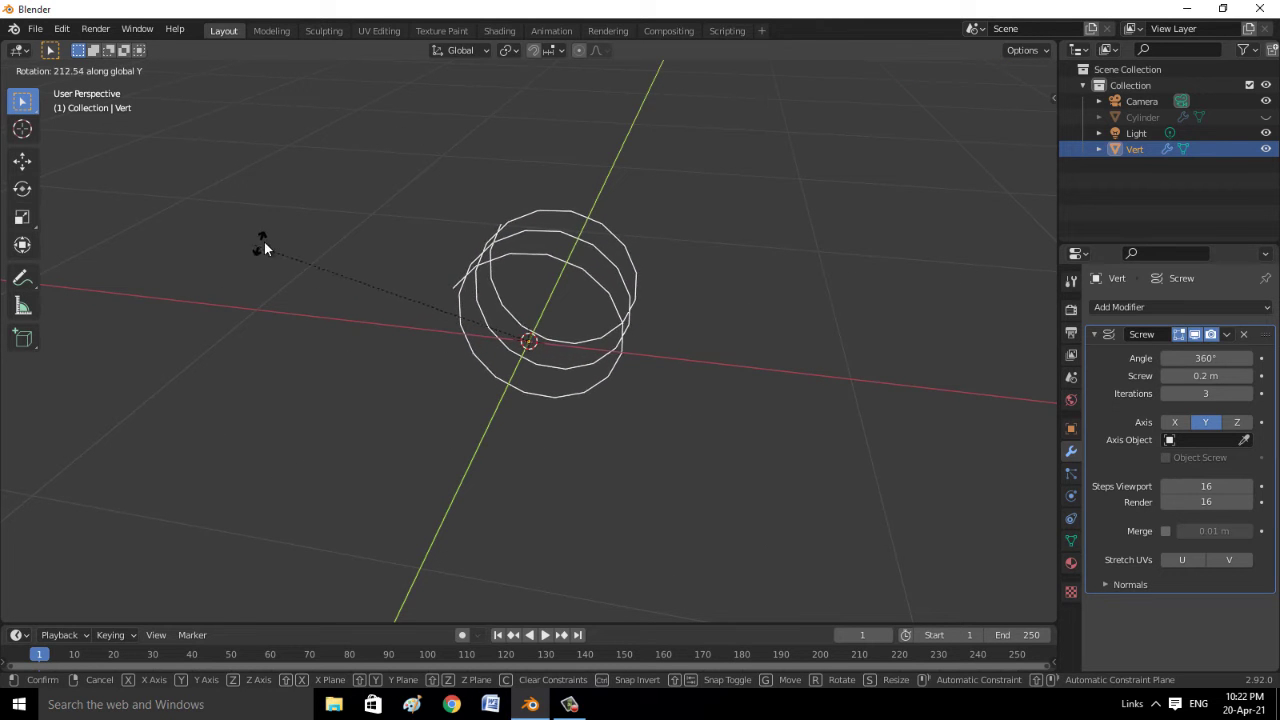
click(198, 323)
middle_drag(530, 557, 585, 526)
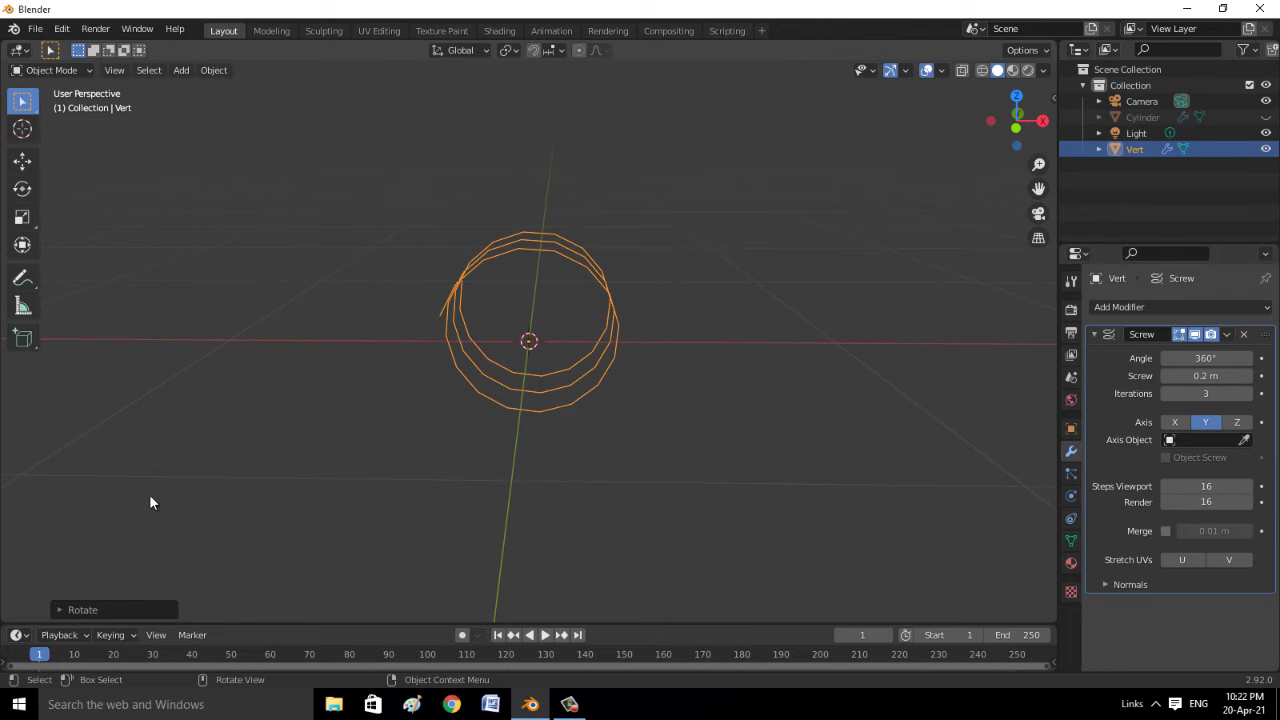
middle_drag(607, 349, 1070, 403)
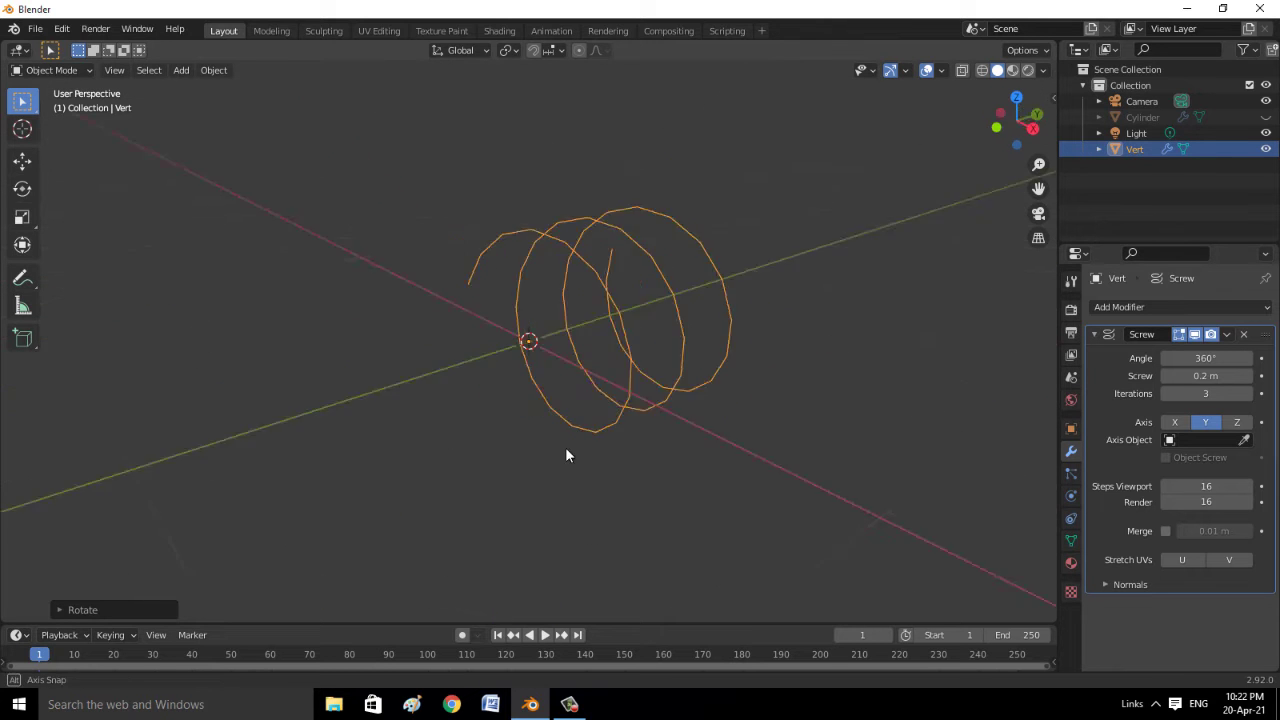
Apply the Screw modifier and enter Edit Mode on the spiral
click(1226, 334)
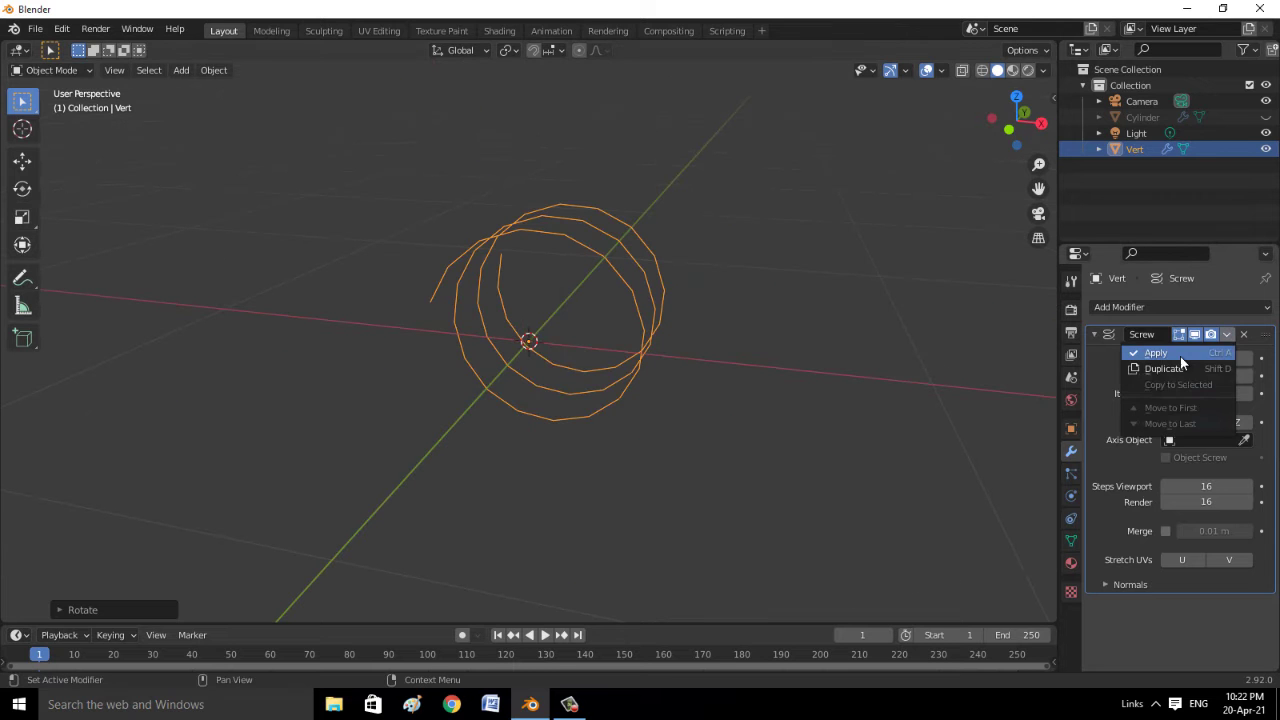
click(1180, 356)
key(Tab)
Delete the inner spiral vertices, then remove two trial extruded points
click(503, 287)
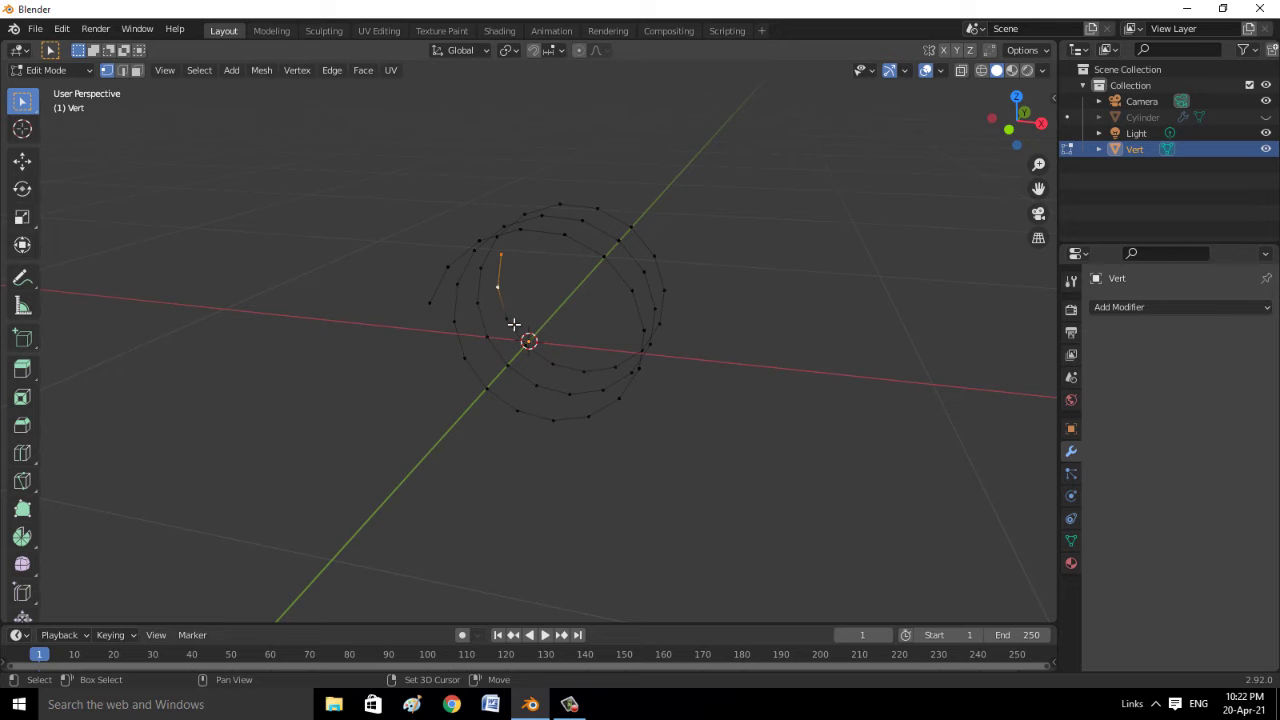
mouse_move(528, 341)
middle_down()
mouse_move(617, 351)
mouse_move(583, 359)
middle_up()
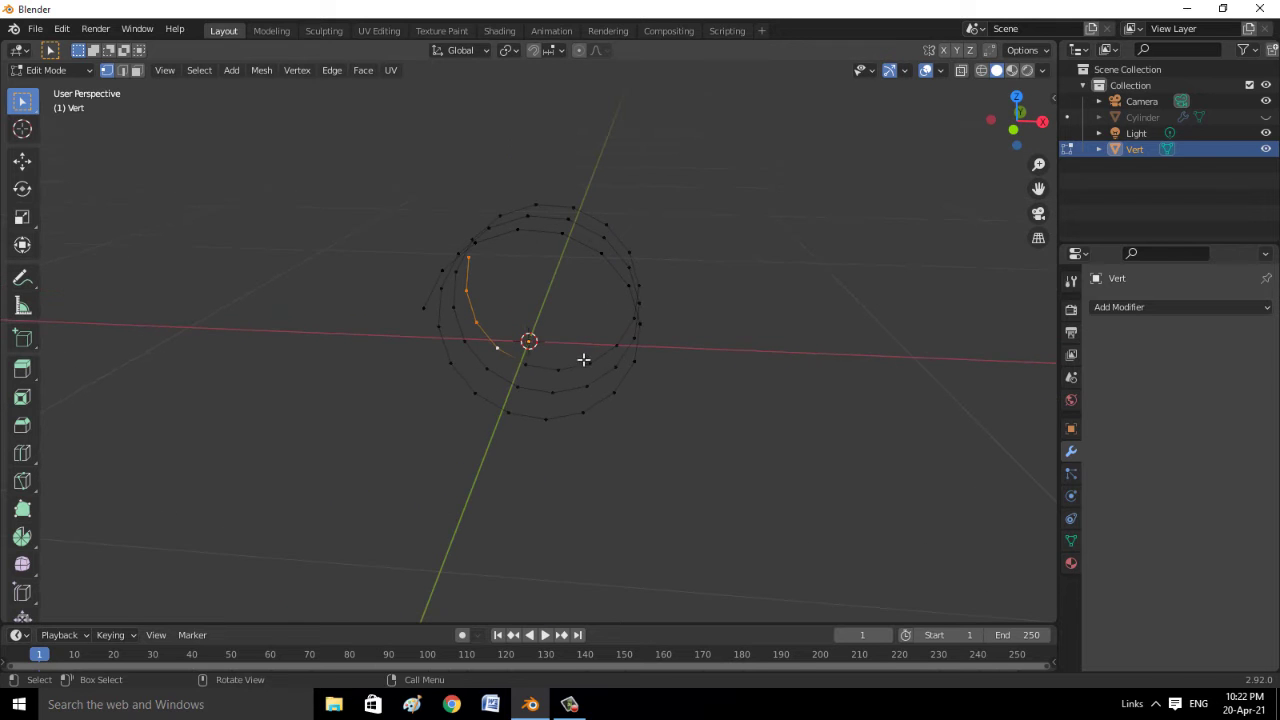
key(x)
click(512, 346)
ctrl+right_click(442, 270)
ctrl+right_click(478, 244)
mouse_move(478, 244)
middle_down()
mouse_move(511, 323)
mouse_move(474, 246)
middle_up()
key(x)
click(526, 313)
Extrude a straight leg from the spiral end, align it along X, and return to Object Mode
scroll(541, 330, down, 2)
key(e)
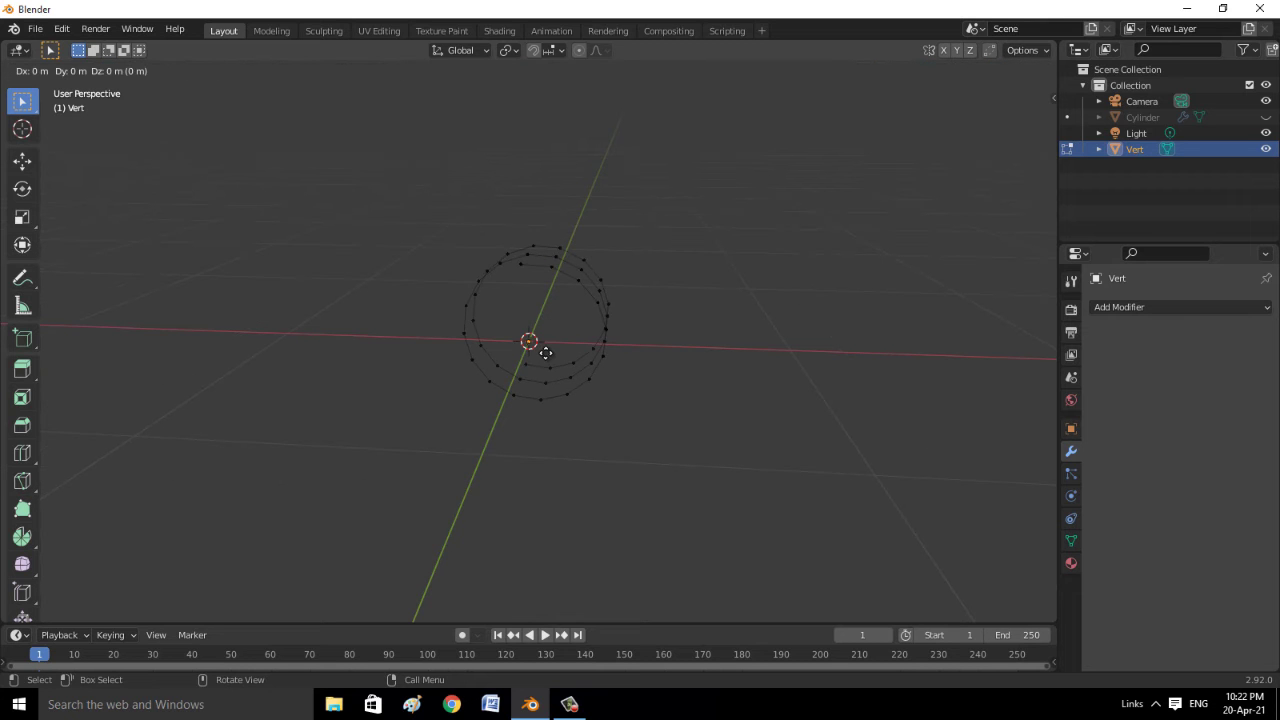
click(54, 342)
middle_drag(54, 342, 290, 404)
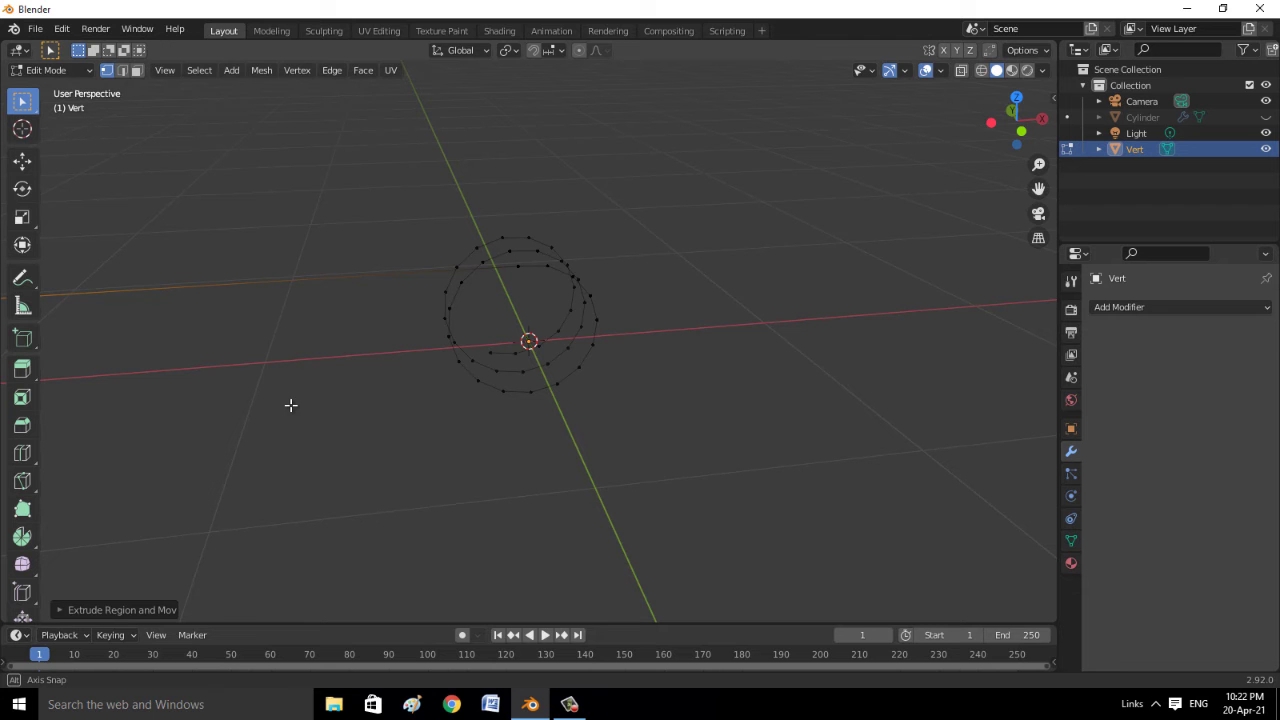
key(g)
key(x)
click(445, 383)
mouse_move(514, 423)
middle_down()
mouse_move(611, 481)
mouse_move(269, 303)
middle_up()
key(Tab)
mouse_move(449, 405)
middle_down()
mouse_move(573, 421)
mouse_move(640, 400)
middle_up()
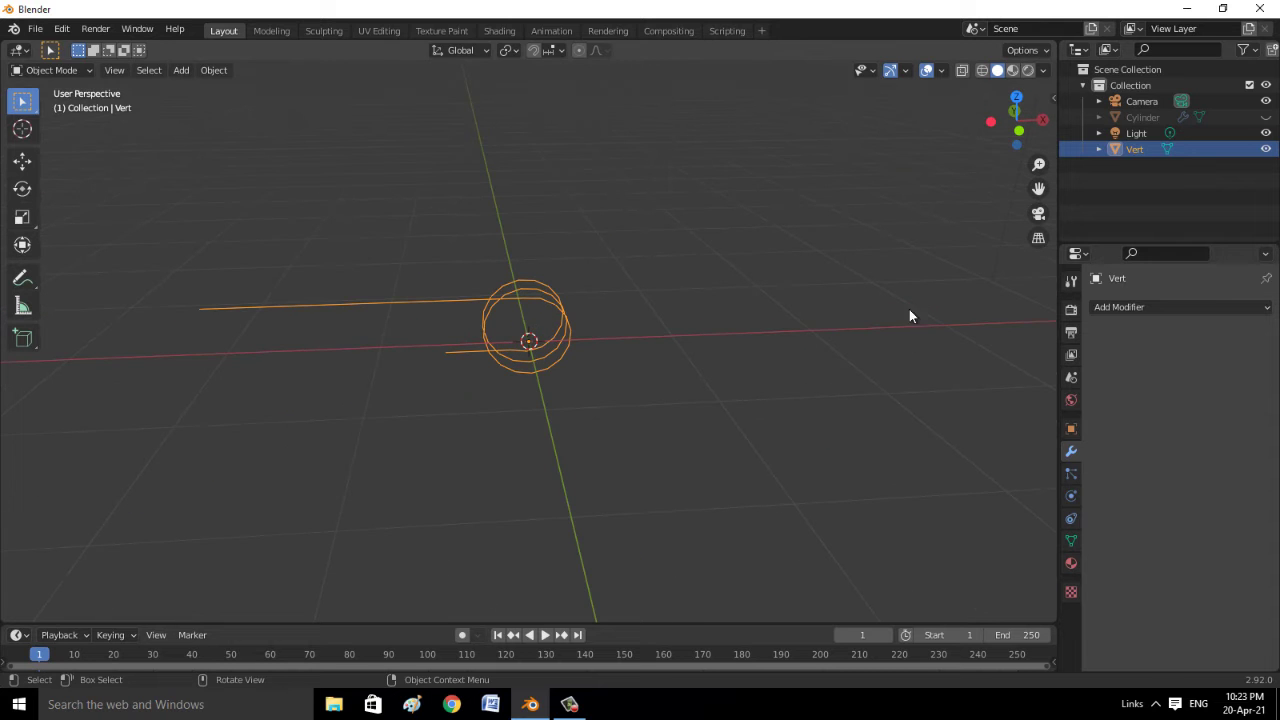
Convert the spiral mesh into a curve
click(201, 72)
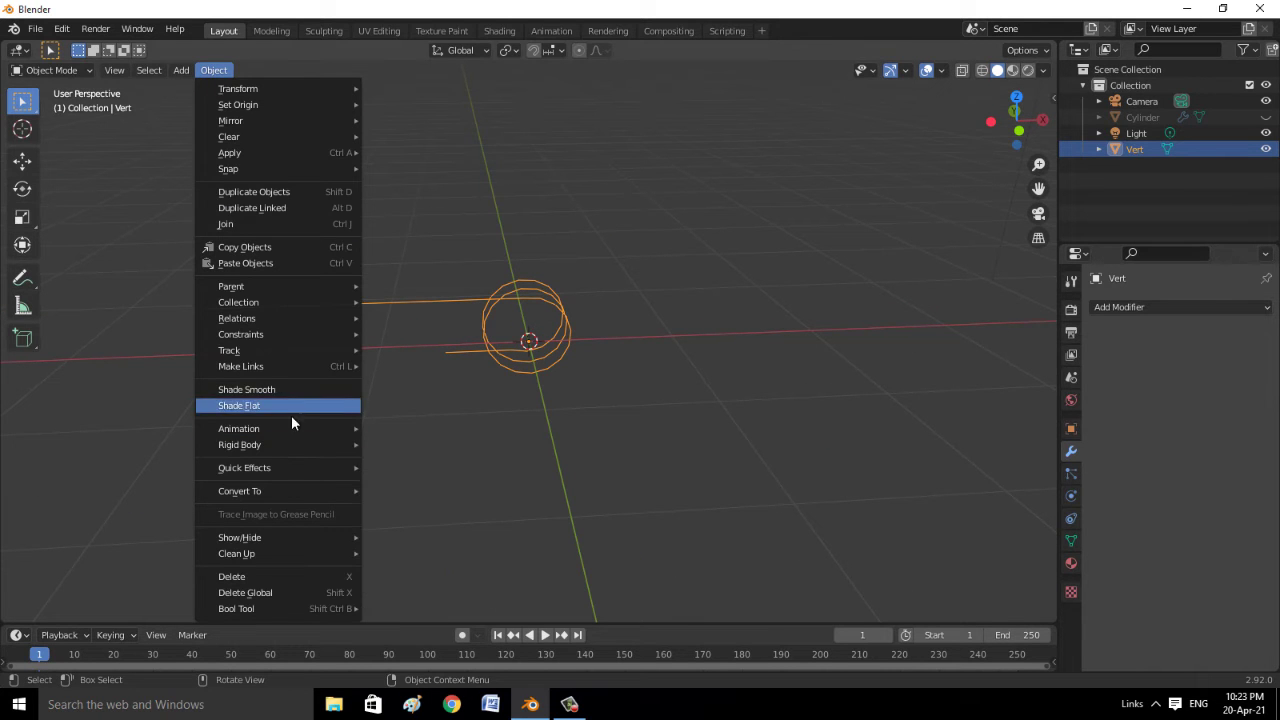
click(415, 490)
click(1072, 520)
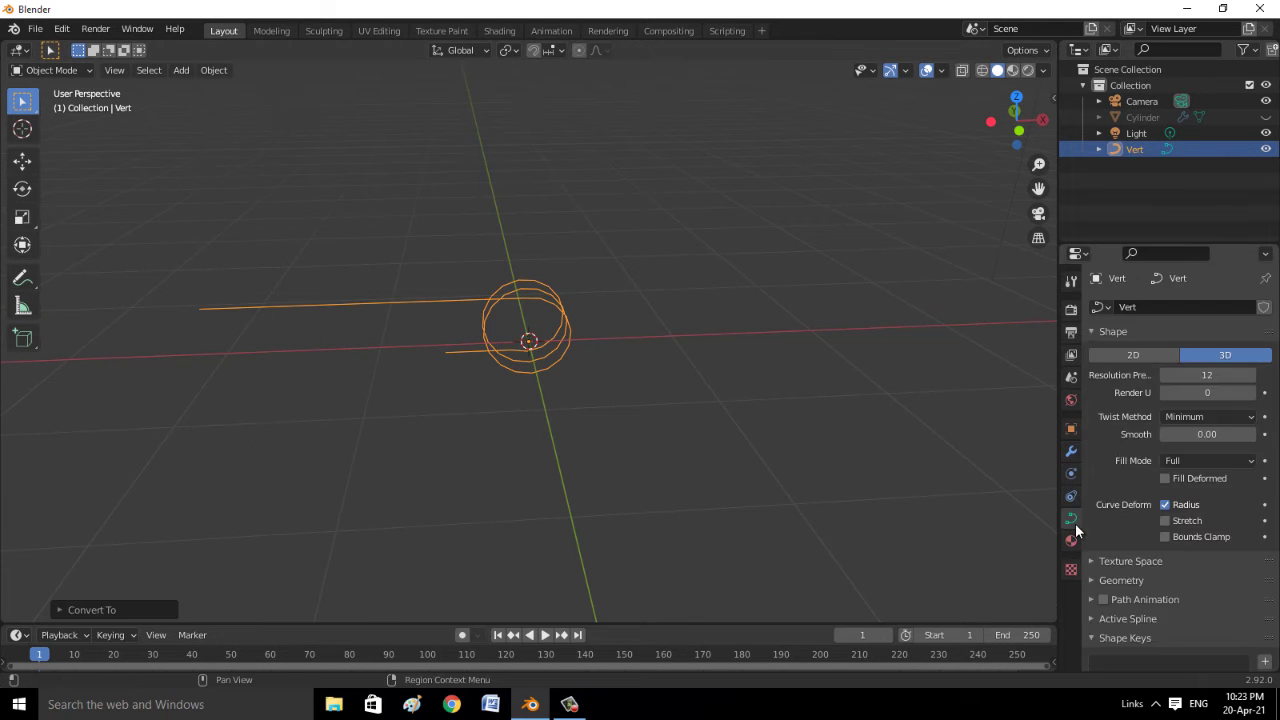
click(1103, 578)
Give the curve a round tube bevel, first at 0.01 m depth
scroll(1145, 575, down, 2)
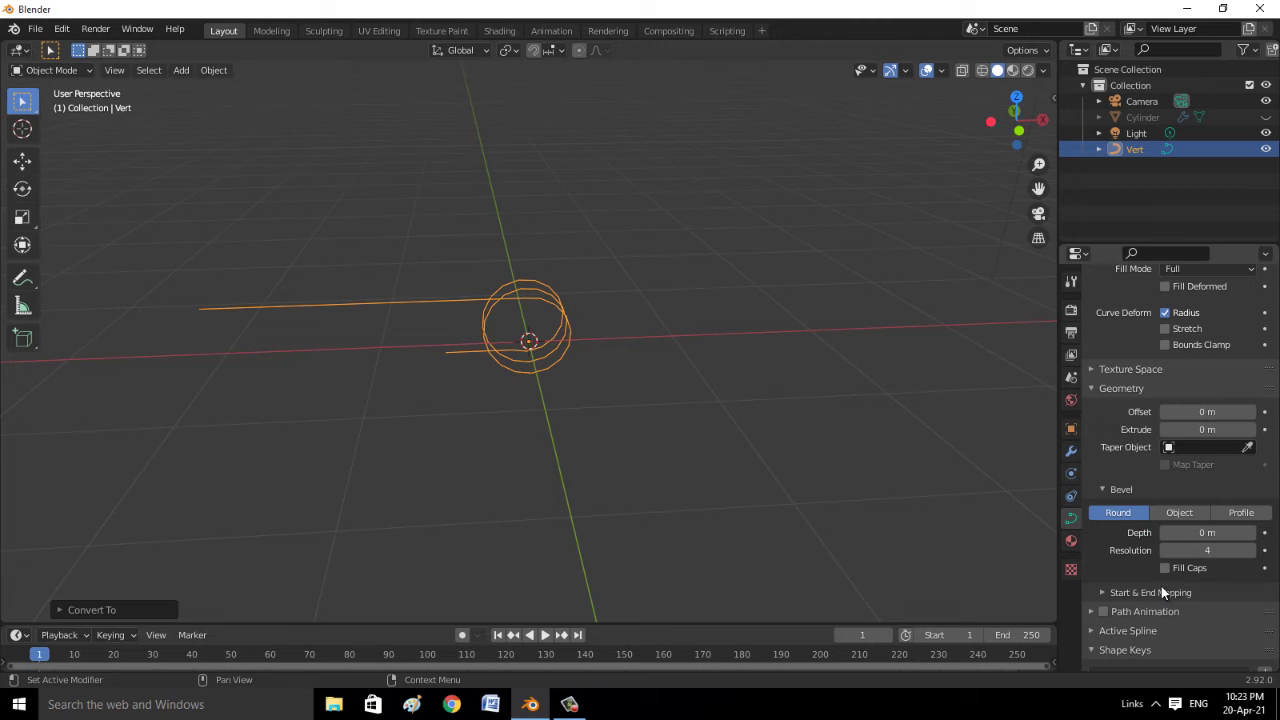
drag(1207, 533, 1207, 535)
click(1206, 535)
key(Return)
mouse_move(284, 388)
middle_down()
mouse_move(694, 460)
mouse_move(633, 459)
mouse_move(675, 479)
mouse_move(983, 537)
middle_up()
click(694, 460)
Raise bevel resolution to 6 and set the final bevel depth to 0.016 m
click(1248, 551)
click(1248, 551)
scroll(543, 404, up, 4)
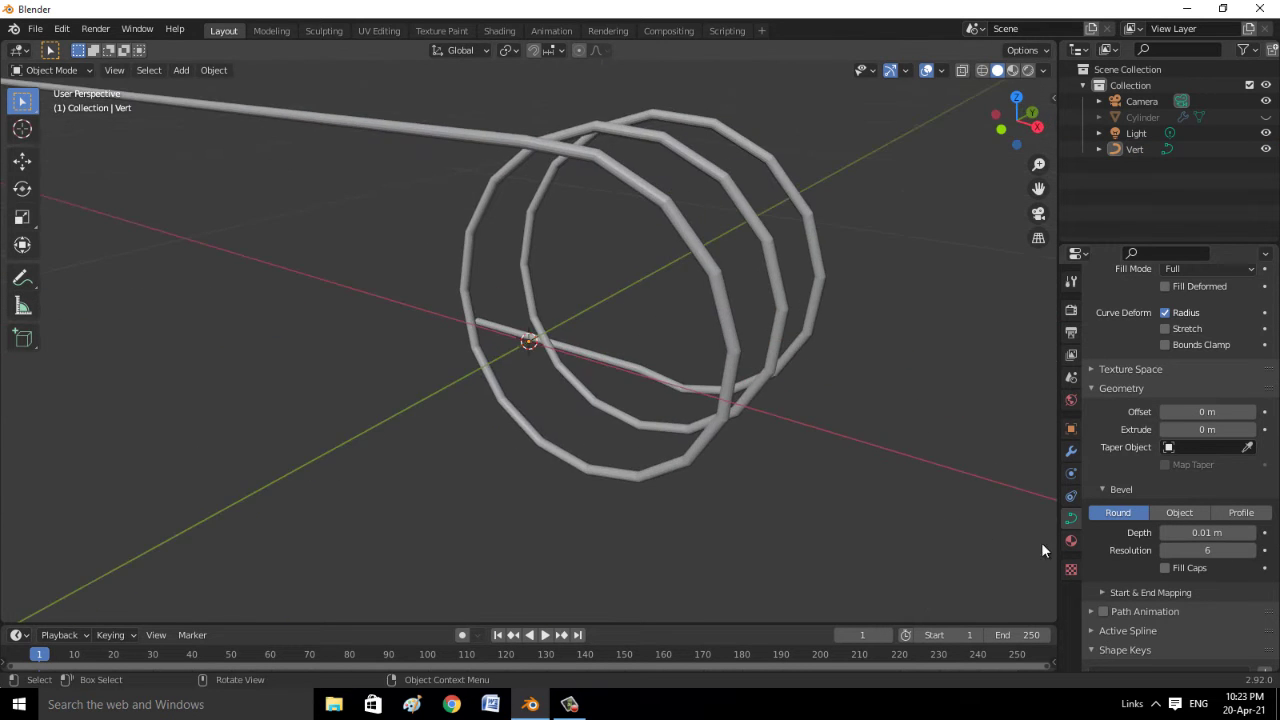
click(1249, 533)
scroll(924, 503, down, 5)
mouse_move(924, 503)
middle_down()
mouse_move(634, 488)
mouse_move(572, 504)
mouse_move(621, 517)
middle_up()
scroll(621, 510, up, 1)
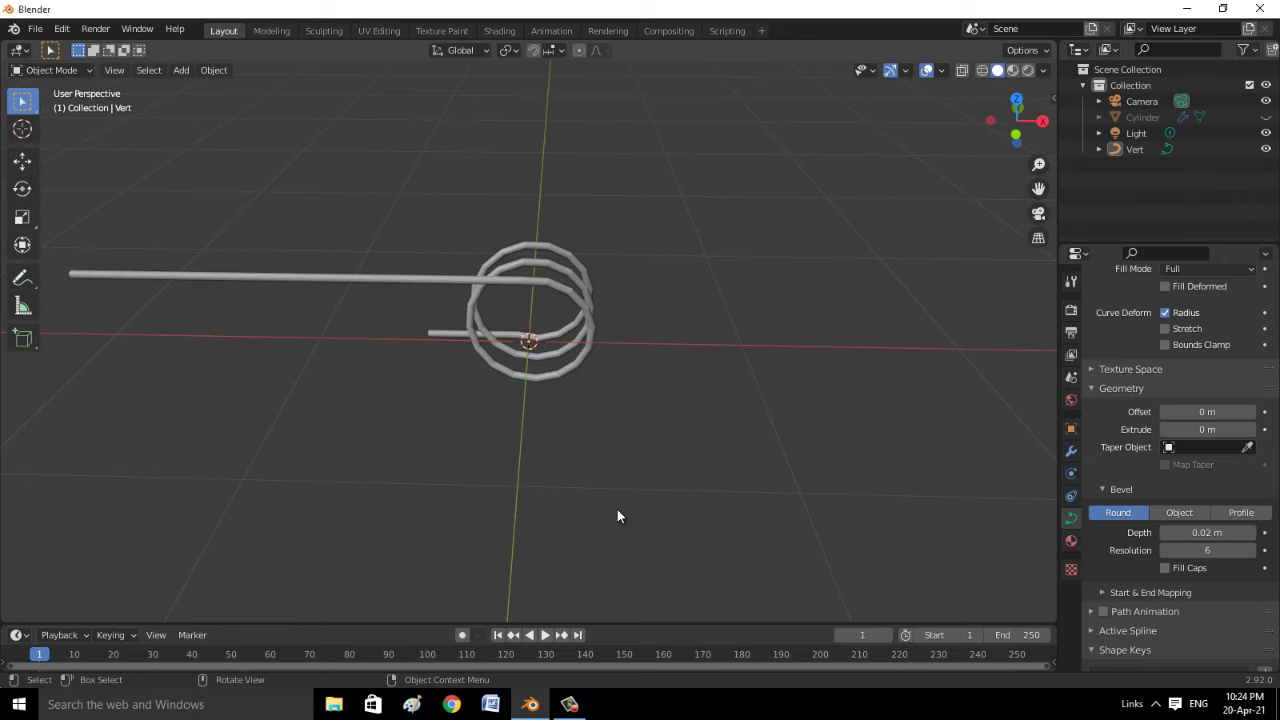
scroll(617, 510, down, 1)
click(1183, 532)
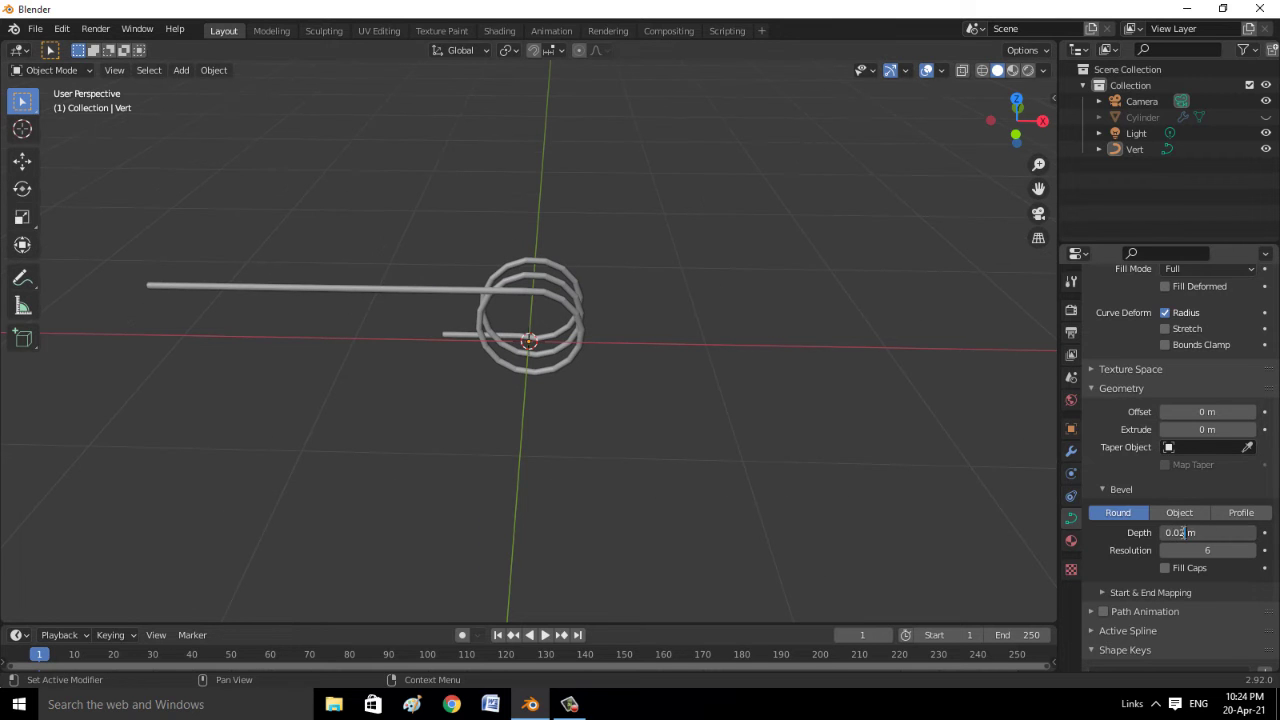
text(16)
key(Return)
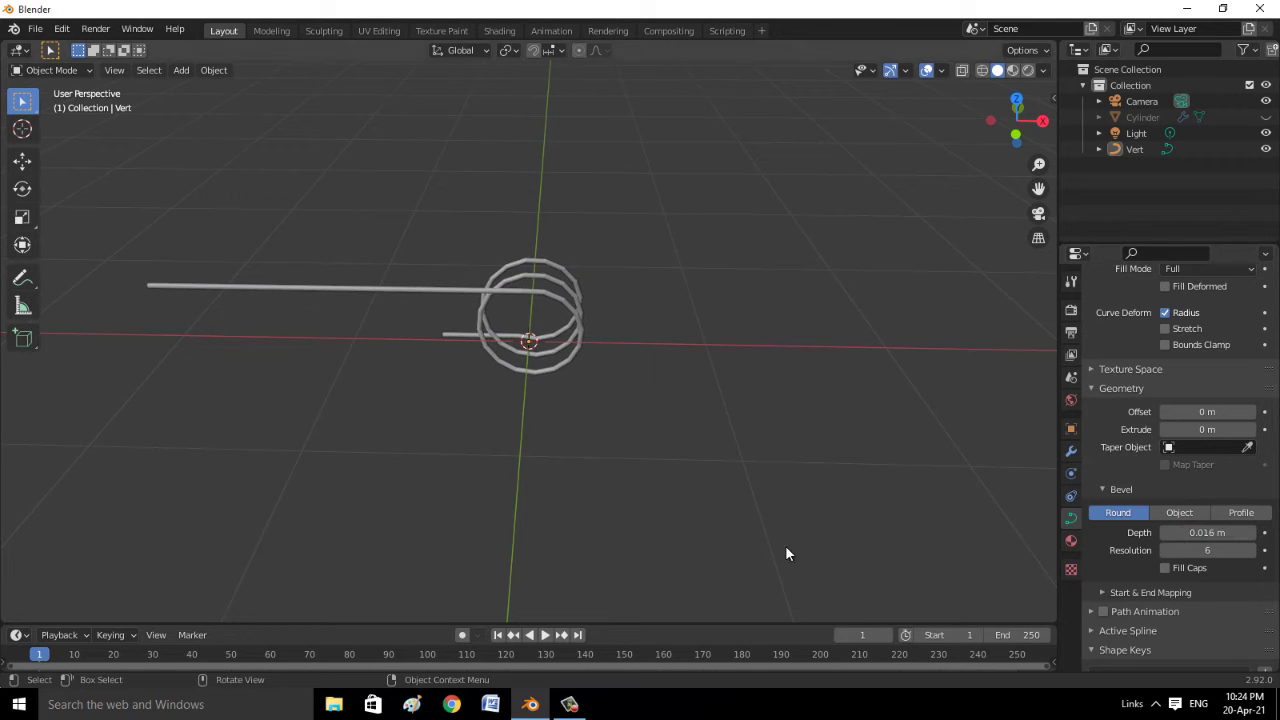
scroll(1120, 420, up, 5)
Browse the spring's modifier list, then return to its curve settings
click(1071, 451)
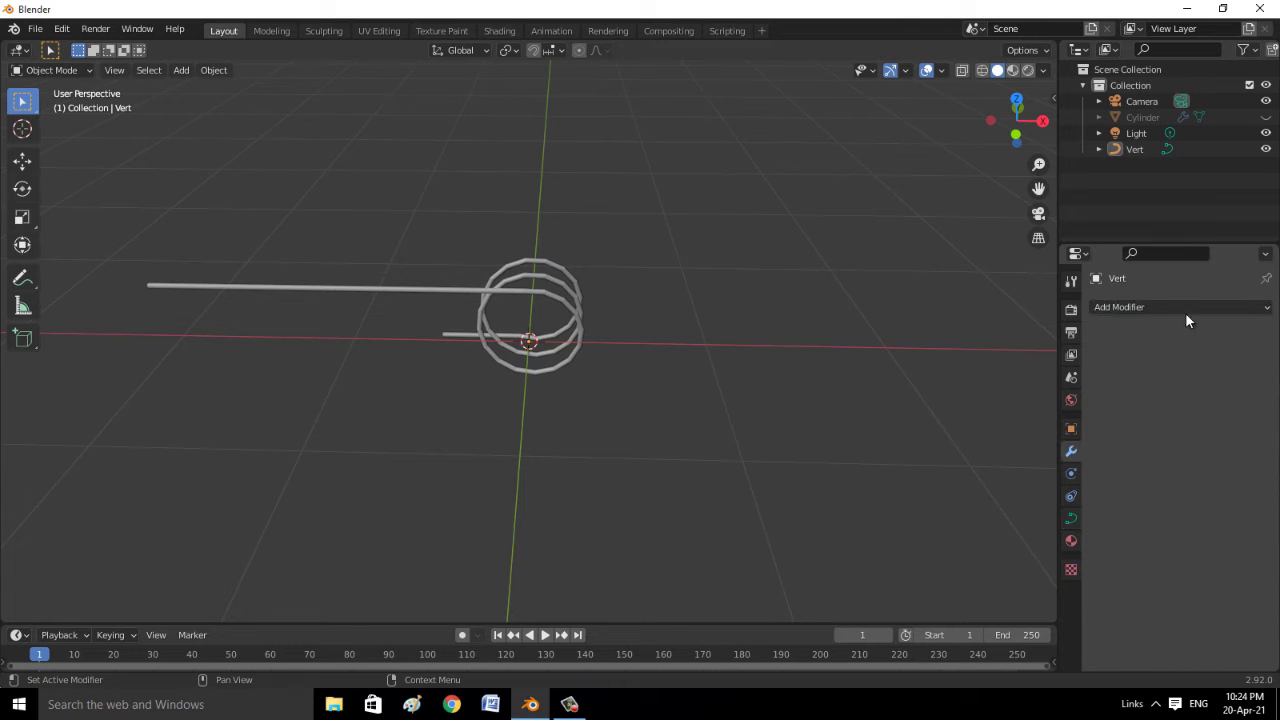
click(1180, 307)
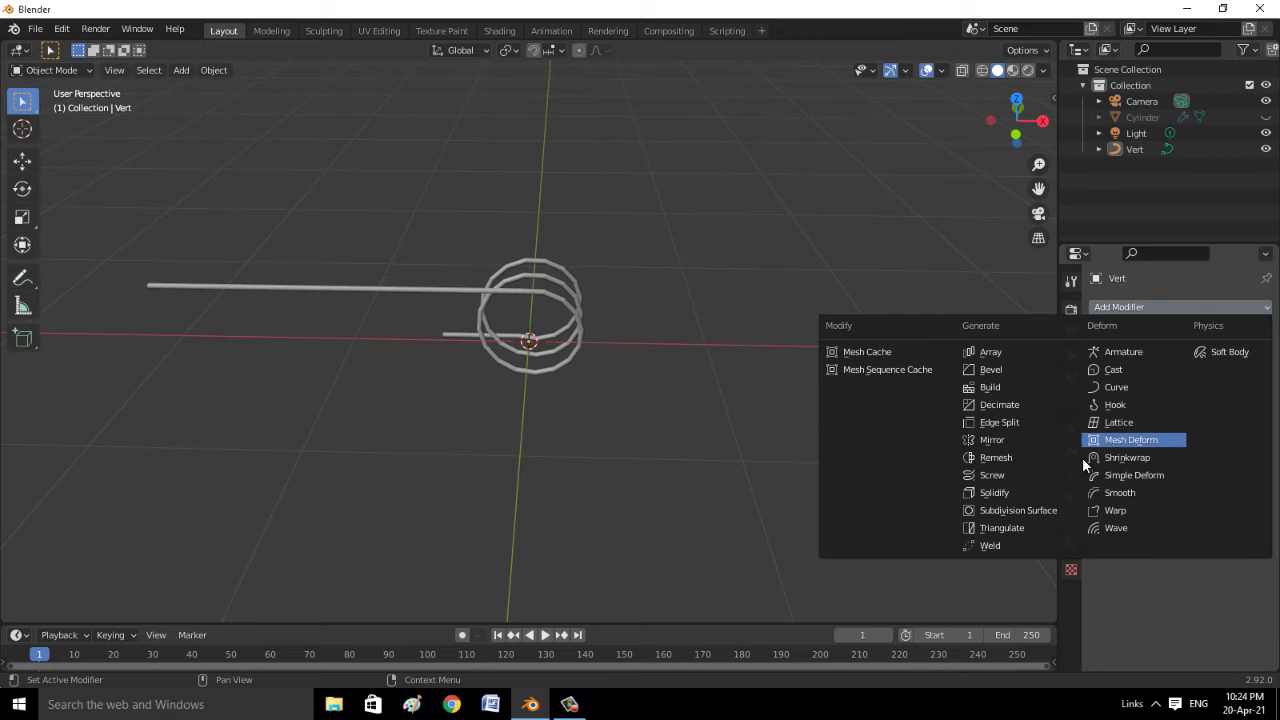
click(1071, 518)
mouse_move(460, 378)
middle_down()
mouse_move(523, 396)
mouse_move(454, 422)
middle_up()
Select all spring control points and scale them along Y, then return to Object Mode
key(Tab)
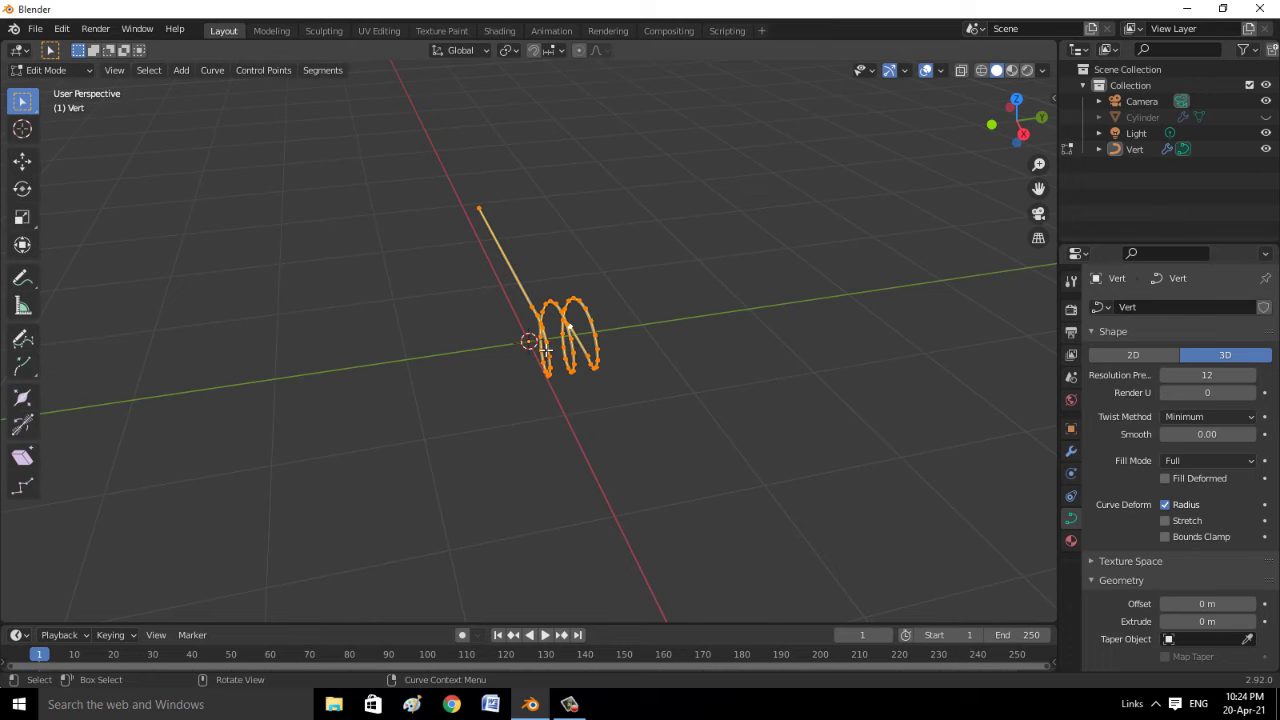
drag(517, 295, 435, 313)
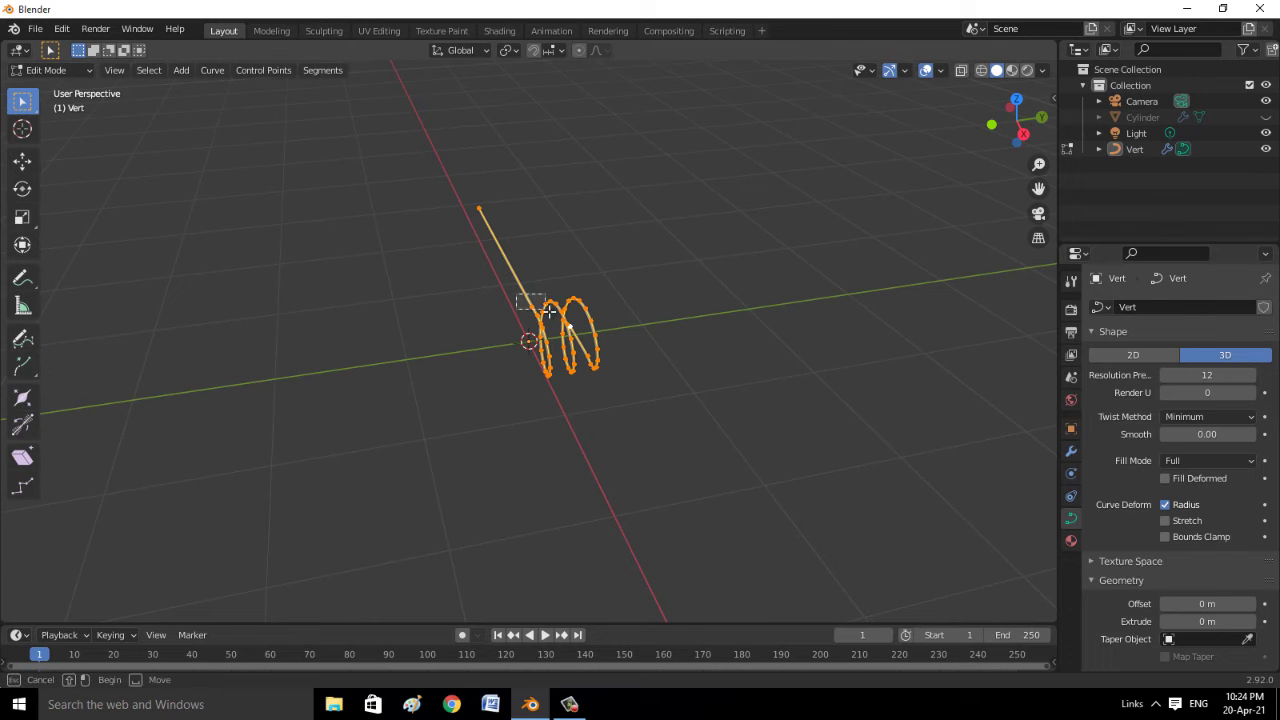
drag(457, 155, 808, 580)
drag(457, 154, 635, 455)
mouse_move(783, 386)
middle_down()
mouse_move(729, 371)
mouse_move(826, 366)
middle_up()
key(s)
key(y)
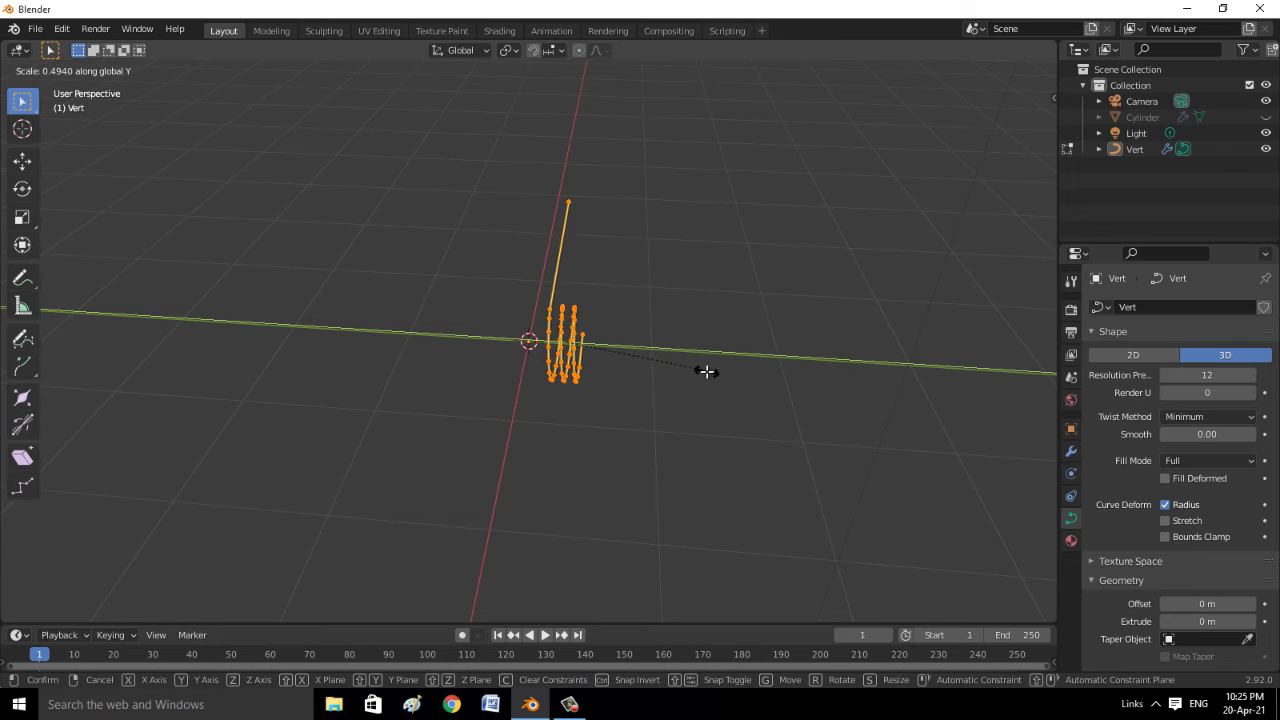
click(703, 375)
mouse_move(697, 380)
middle_down()
mouse_move(754, 442)
mouse_move(600, 423)
mouse_move(794, 409)
middle_up()
key(Tab)
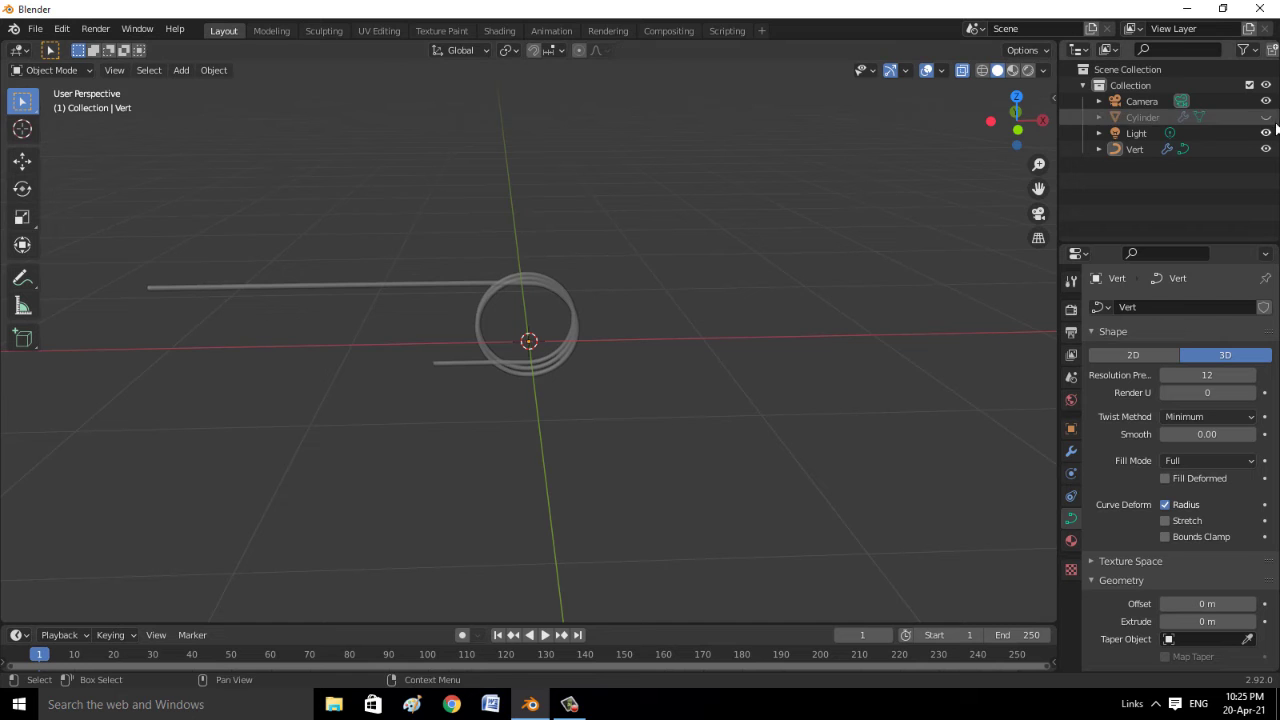
Unhide the dish cylinder and scale the spring clip down
click(1265, 117)
click(454, 293)
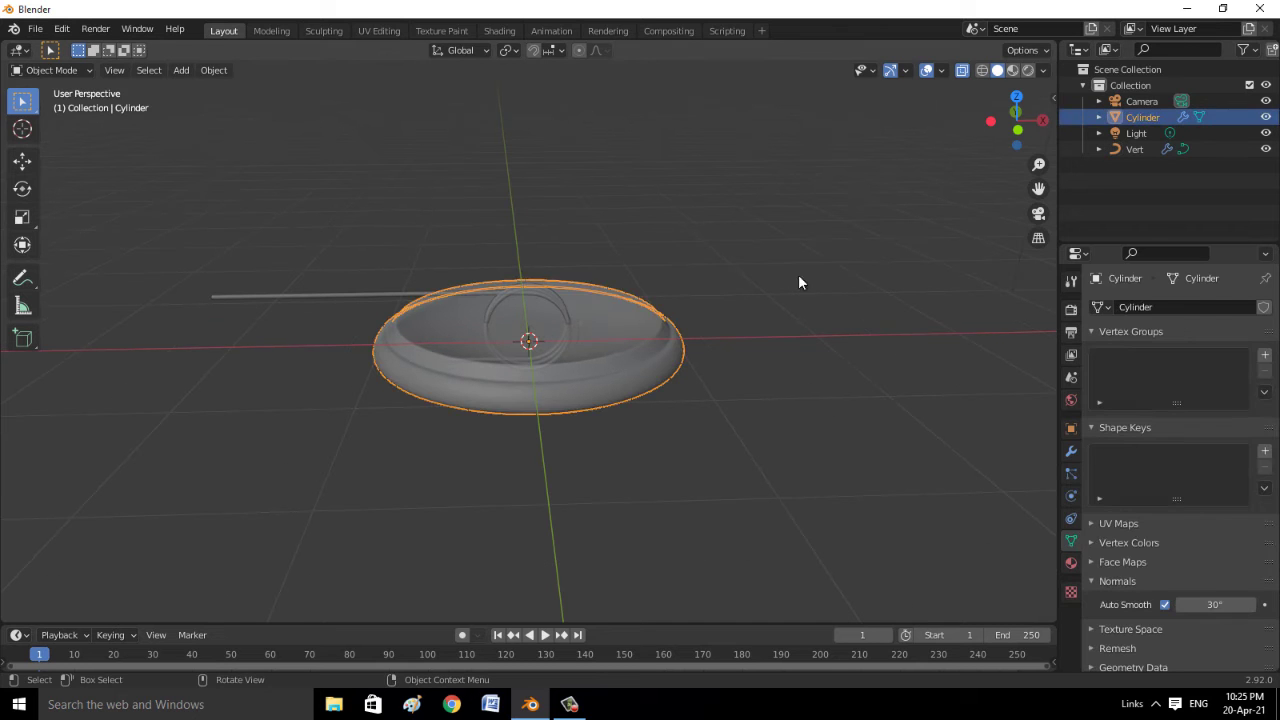
click(393, 305)
key(s)
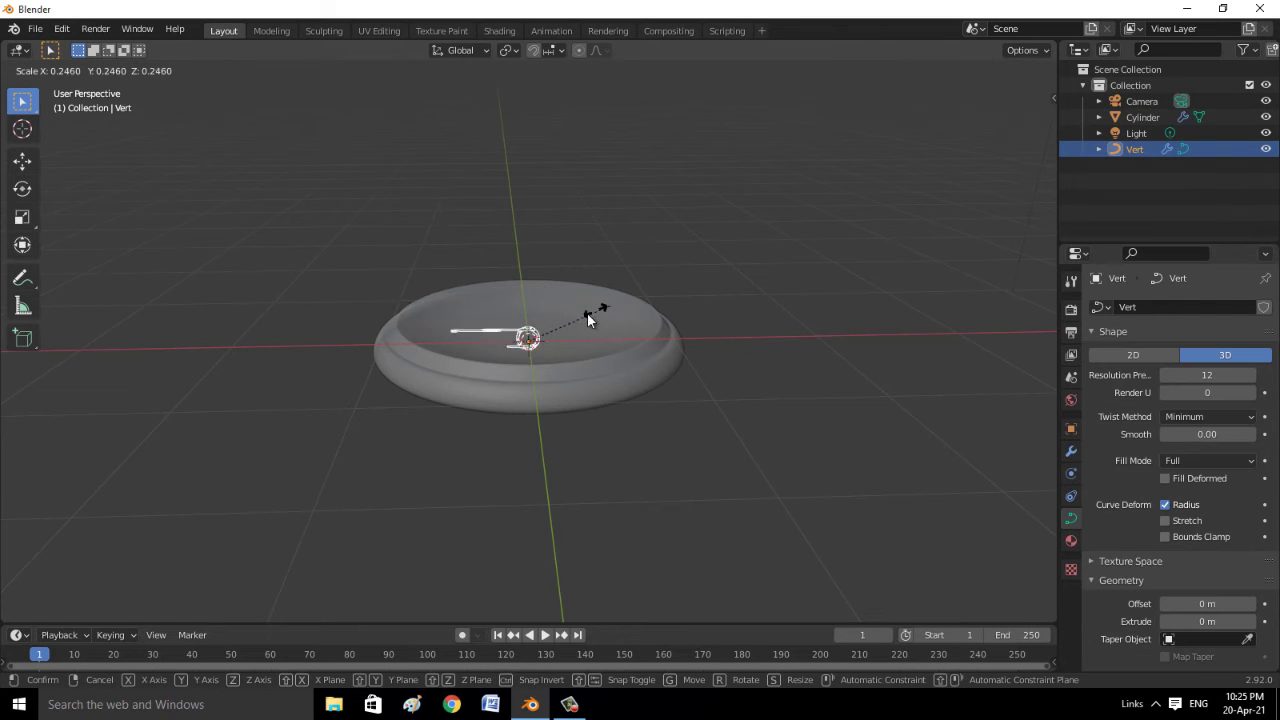
click(629, 310)
middle_drag(629, 310, 607, 428)
click(668, 446)
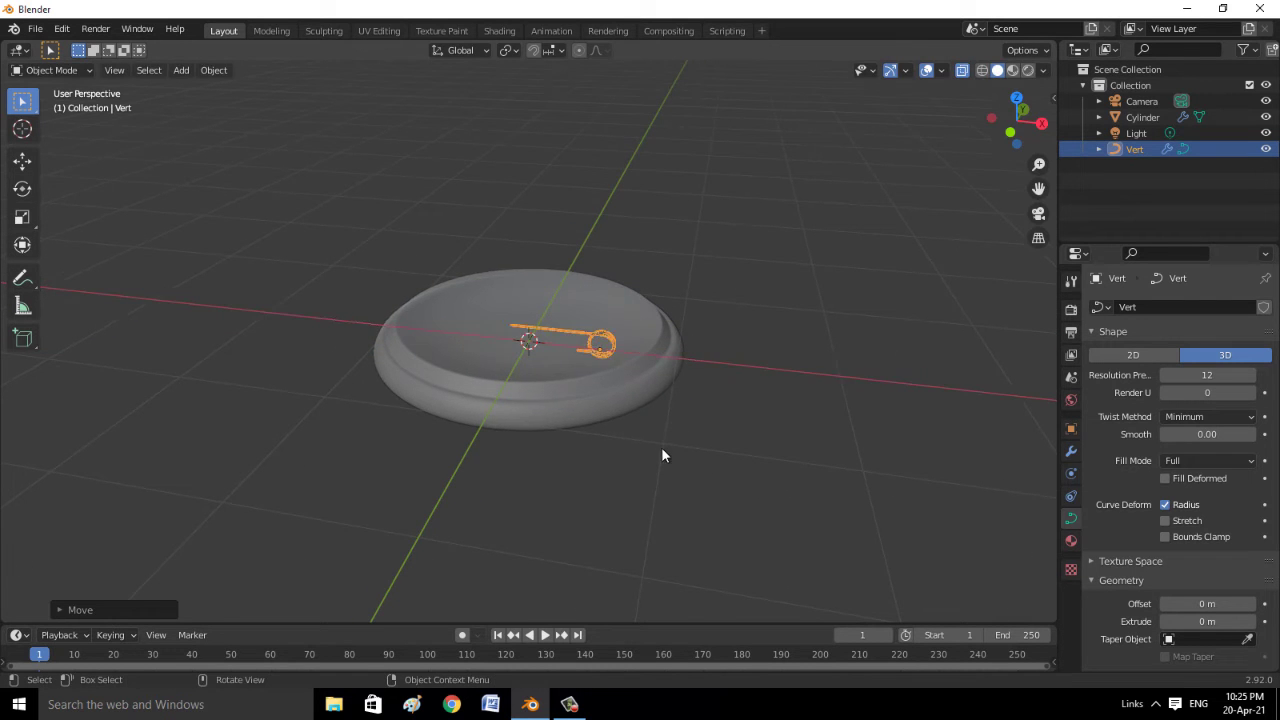
scroll(641, 425, up, 5)
Raise the spring along Z toward the dish's top
click(910, 288)
mouse_move(910, 288)
middle_down()
mouse_move(793, 373)
mouse_move(713, 364)
middle_up()
click(717, 374)
click(703, 368)
key(g)
key(z)
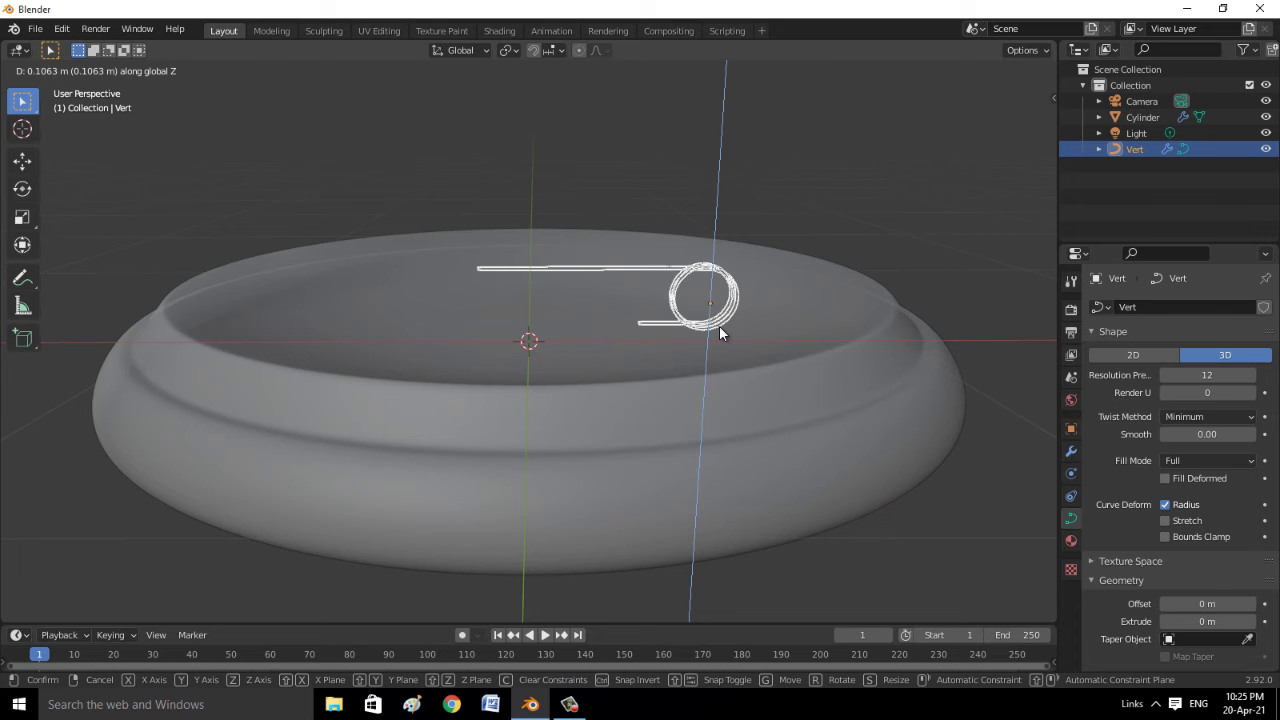
click(719, 325)
mouse_move(719, 325)
middle_down()
mouse_move(788, 263)
mouse_move(825, 294)
mouse_move(877, 267)
mouse_move(848, 321)
middle_up()
key(g)
key(z)
click(790, 261)
Fine-tune the spring's height on the dish along Z
key(alt+a)
click(735, 310)
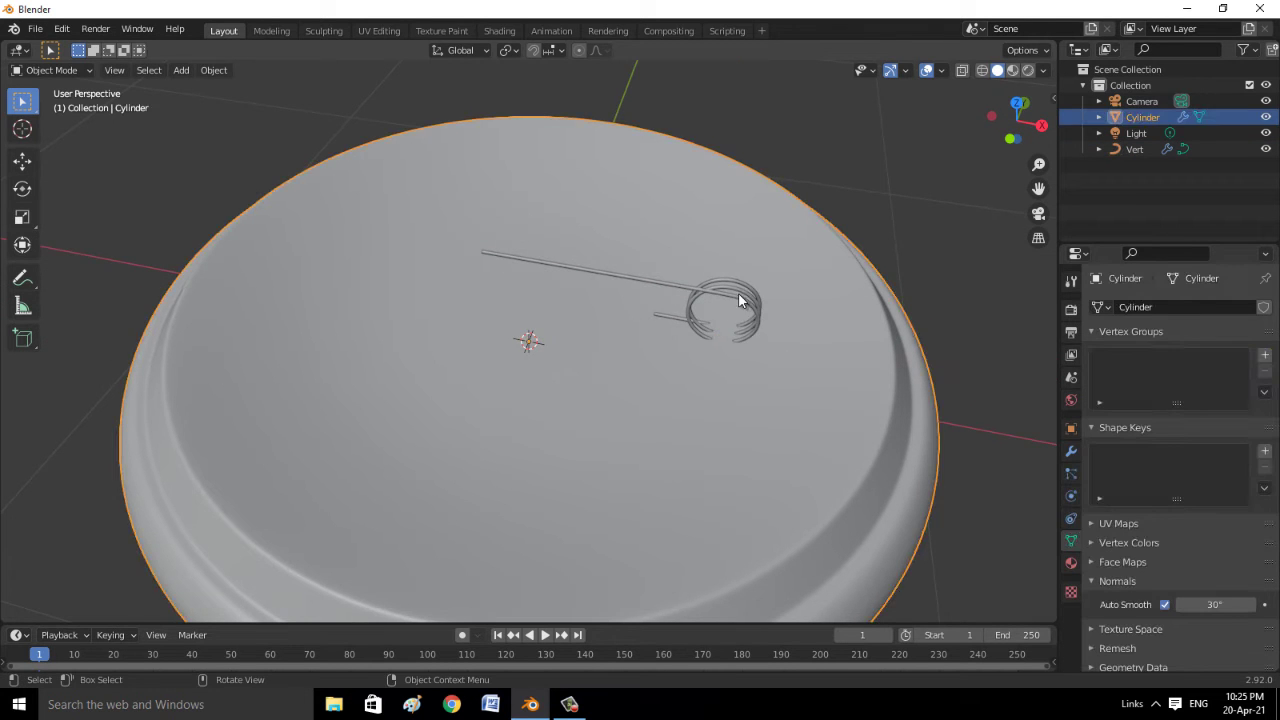
click(735, 310)
middle_drag(766, 385, 768, 368)
key(g)
key(z)
click(769, 366)
key(alt+a)
mouse_move(900, 278)
middle_down()
mouse_move(966, 318)
mouse_move(866, 306)
mouse_move(677, 394)
mouse_move(643, 386)
middle_up()
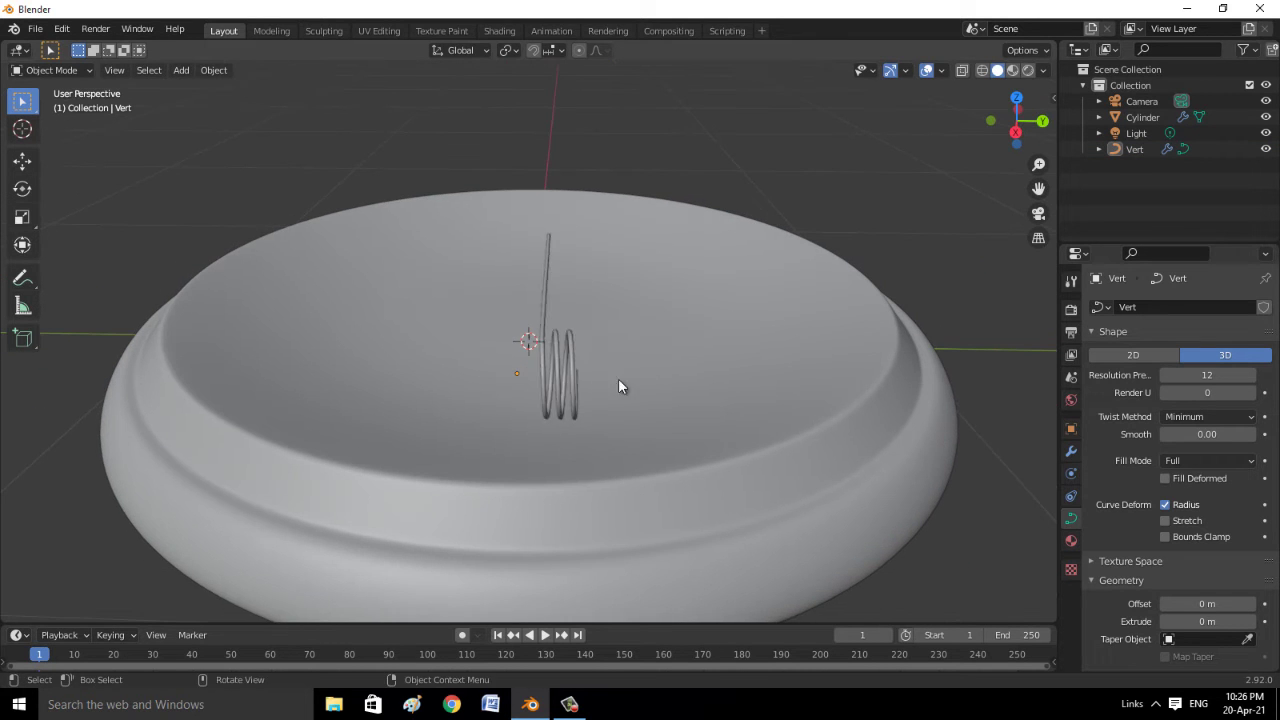
Nudge the spring into place on the dish and enter Edit Mode on its curve
click(586, 400)
key(g)
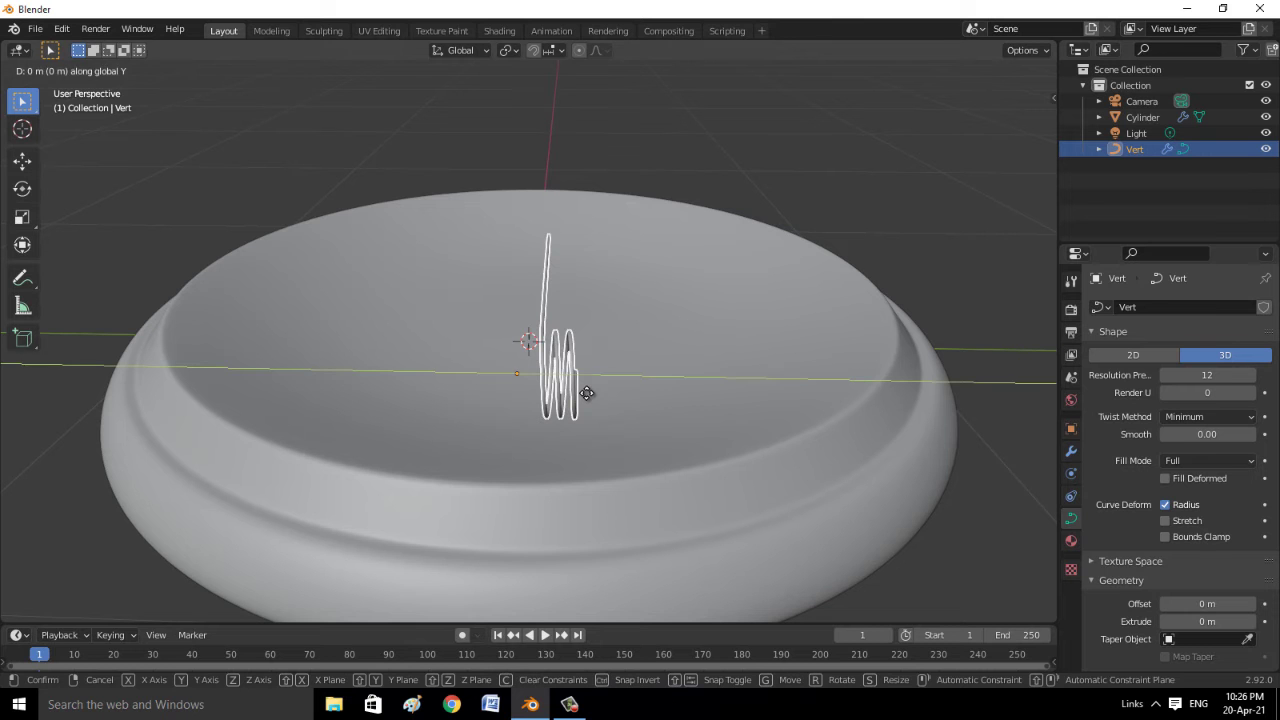
click(580, 405)
mouse_move(603, 436)
middle_down()
mouse_move(784, 443)
mouse_move(781, 352)
middle_up()
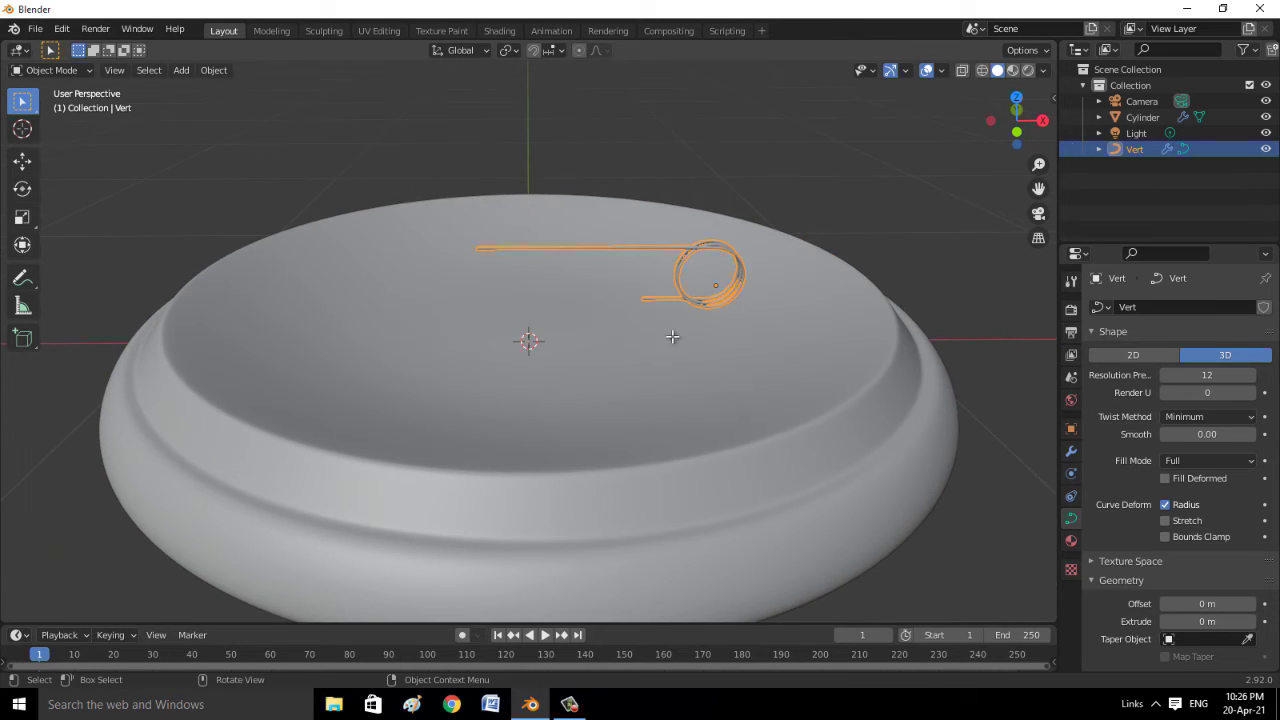
key(Tab)
scroll(670, 312, up, 2)
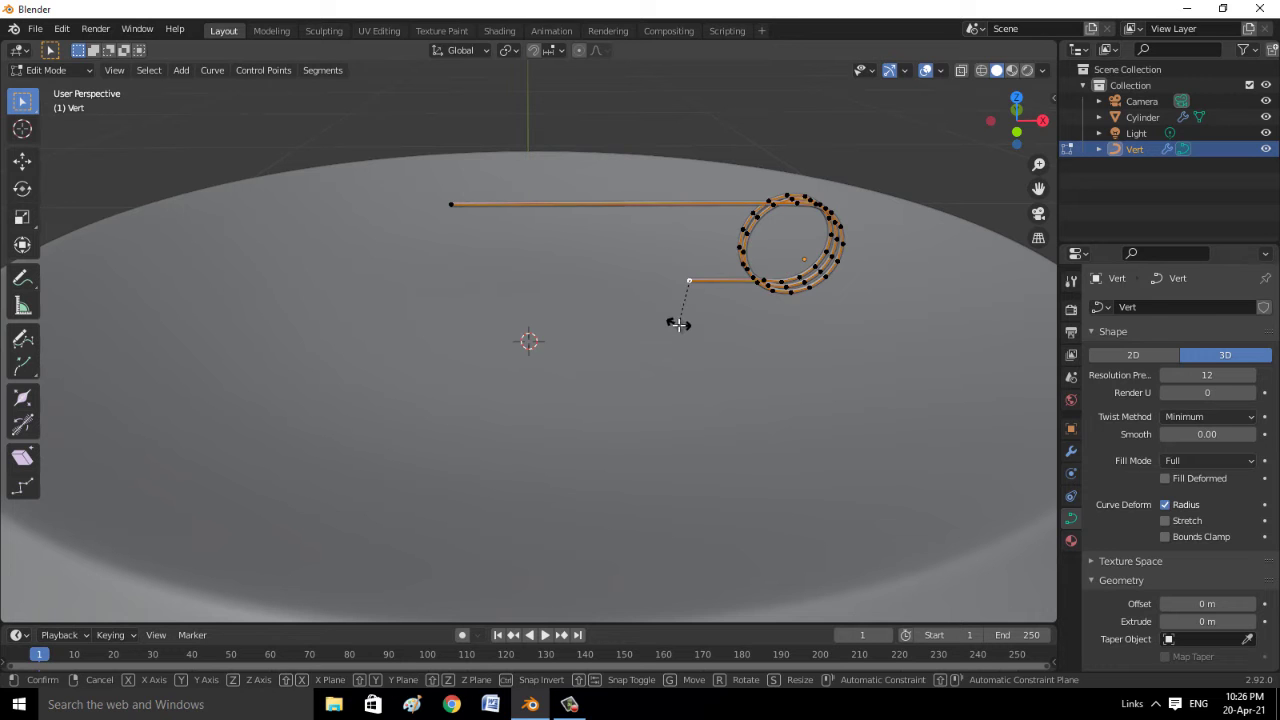
Bend the short leg by rotating it around X, then return to Object Mode
key(r)
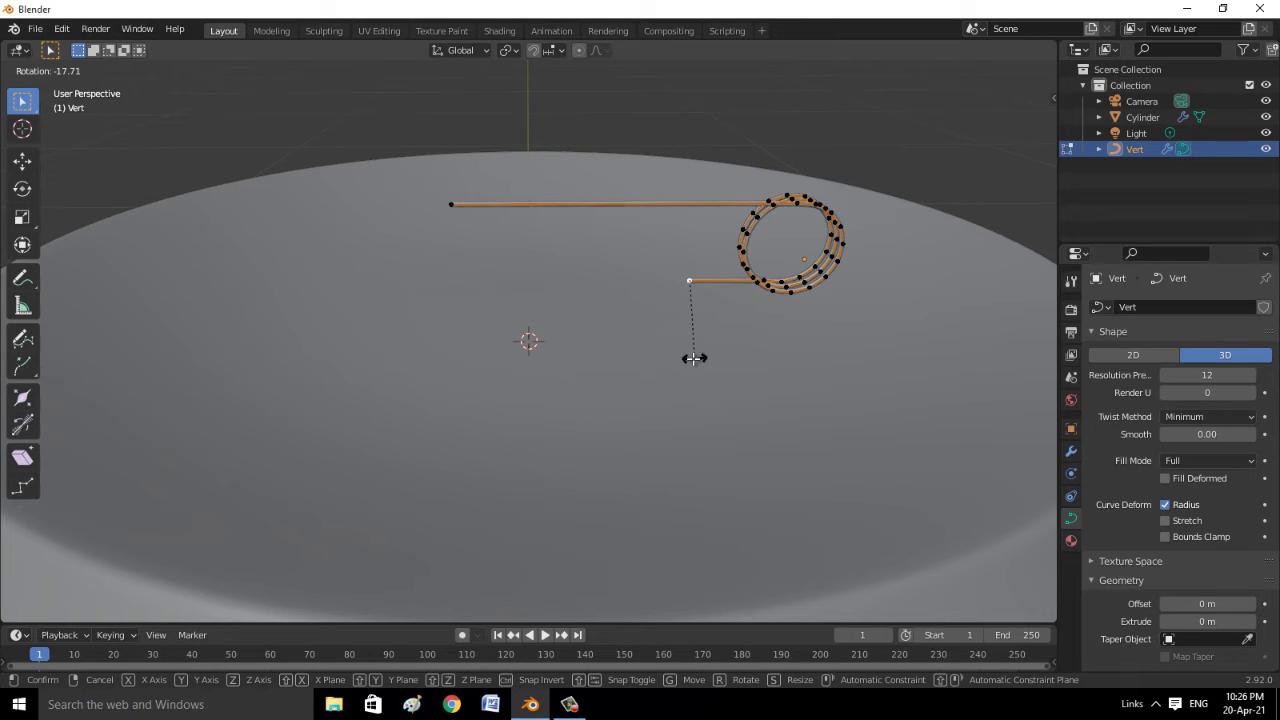
key(x)
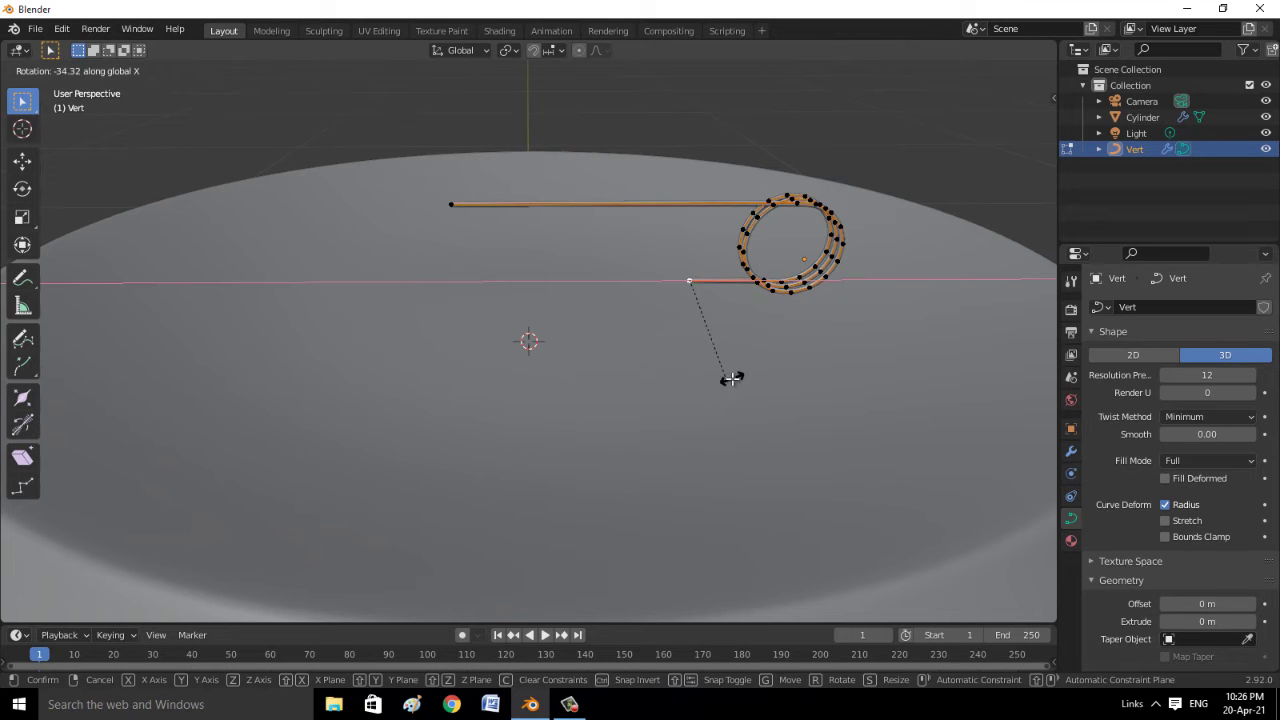
click(733, 379)
mouse_move(754, 337)
middle_down()
mouse_move(766, 371)
mouse_move(700, 289)
mouse_move(686, 318)
middle_up()
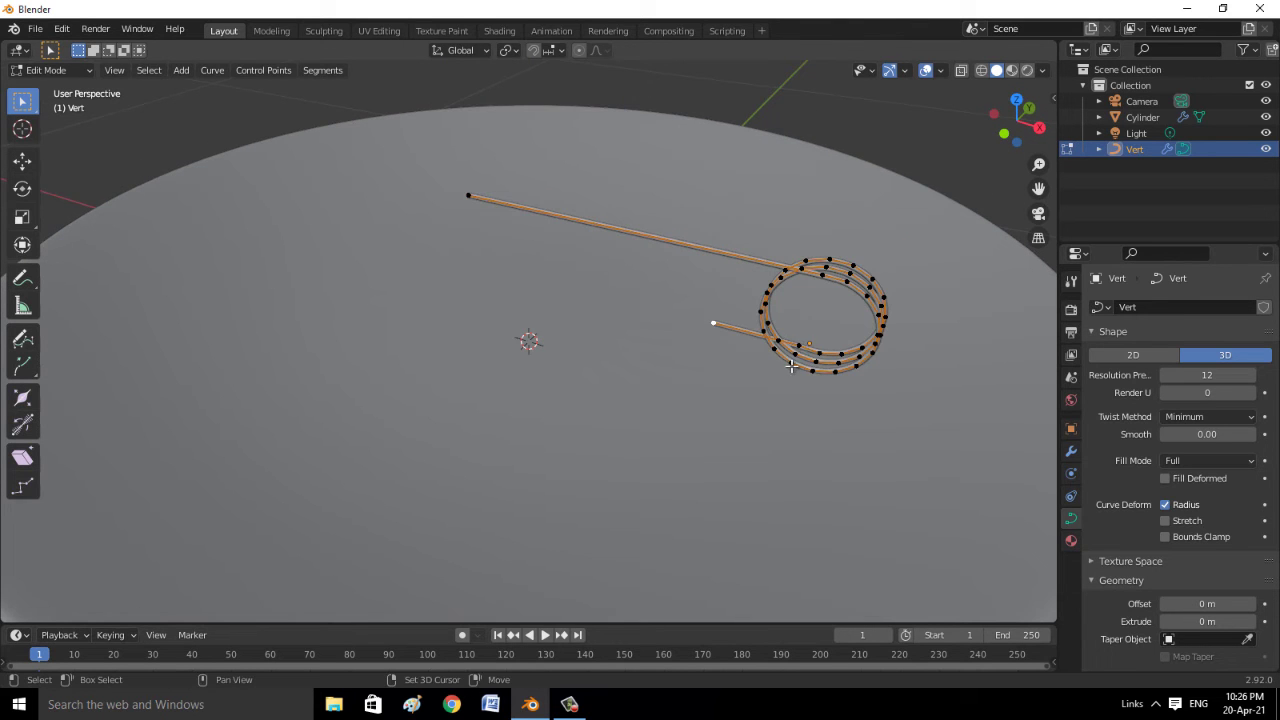
middle_drag(771, 420, 691, 332)
key(r)
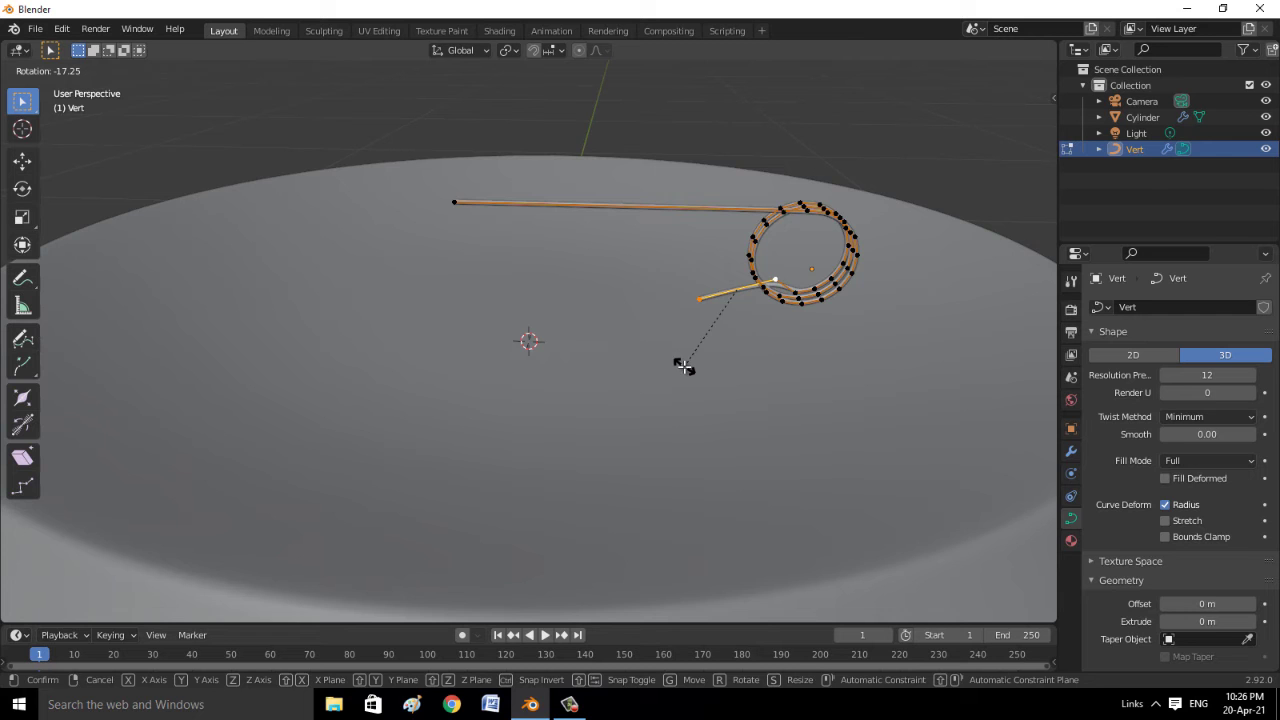
click(683, 366)
key(Tab)
Lower the spring coil along Z onto the dish's top surface
middle_drag(798, 234, 625, 208)
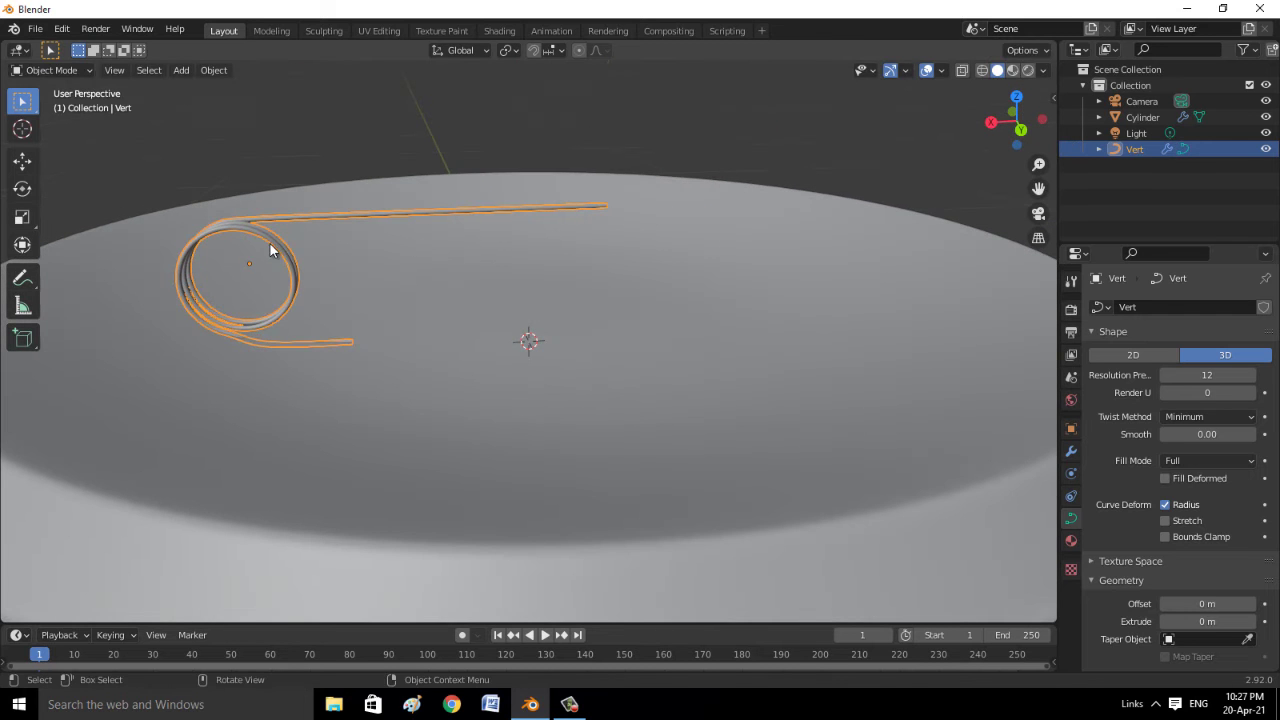
click(357, 333)
mouse_move(357, 333)
middle_down()
mouse_move(383, 317)
mouse_move(240, 278)
middle_up()
click(258, 284)
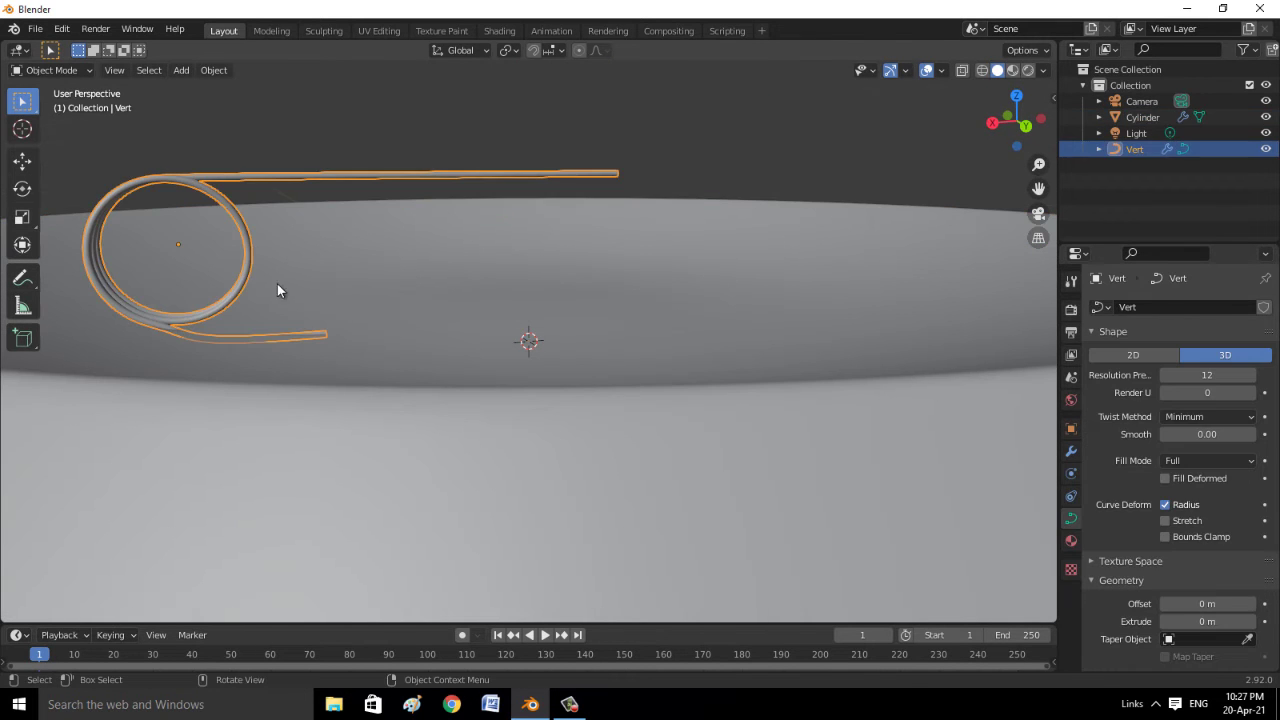
key(g)
key(z)
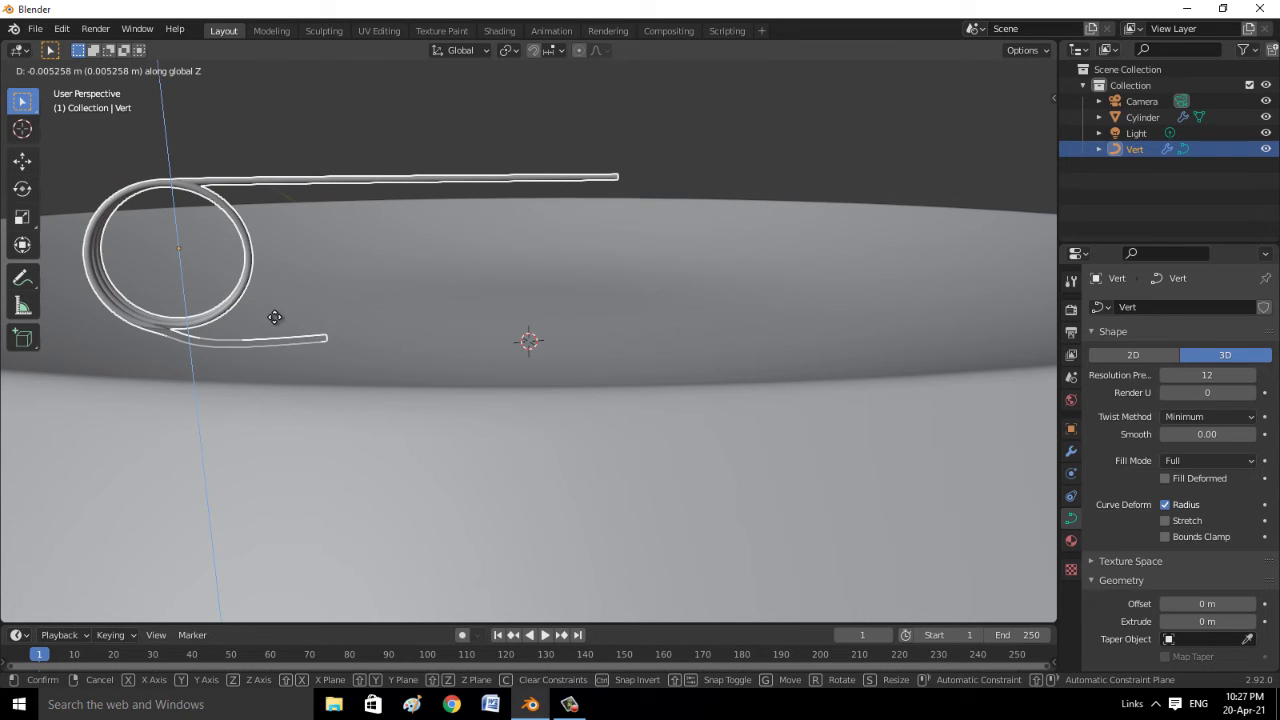
click(277, 318)
middle_drag(321, 379, 633, 435)
click(886, 420)
mouse_move(817, 431)
middle_down()
mouse_move(528, 340)
mouse_move(470, 245)
middle_up()
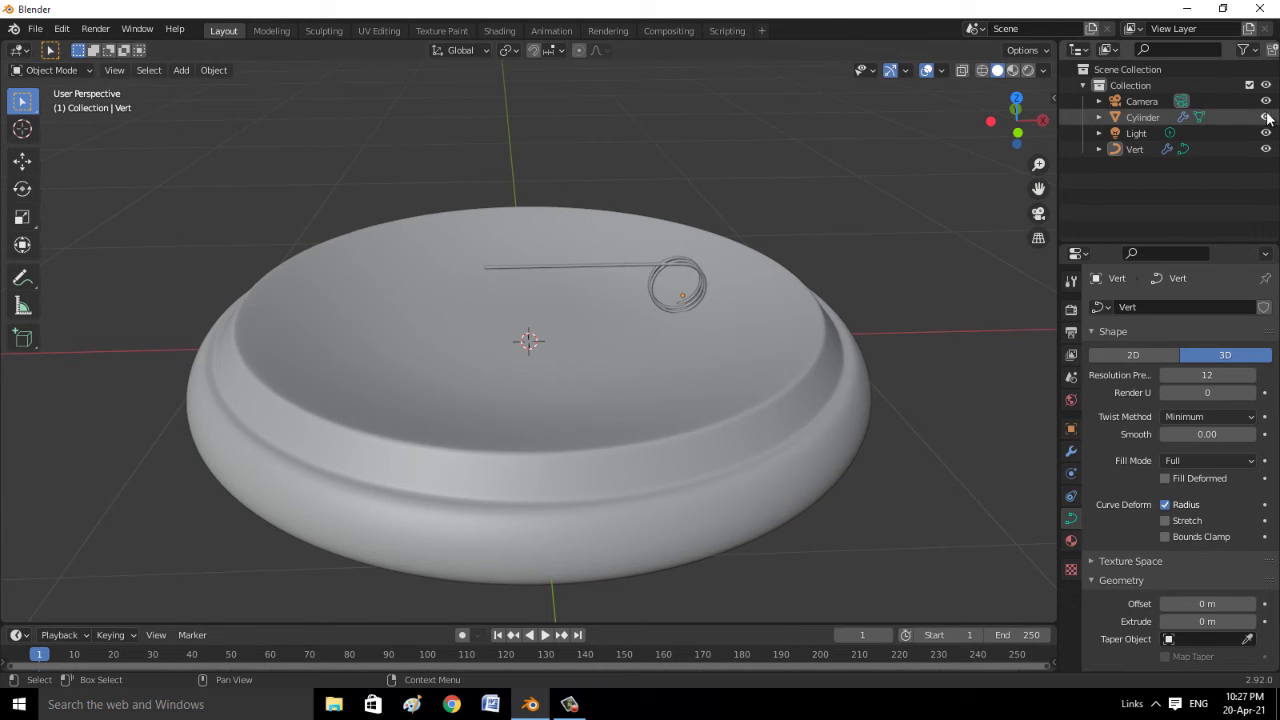
Hide the dish and spring coil, then add and undo a single-vertex object
click(1266, 117)
click(1266, 149)
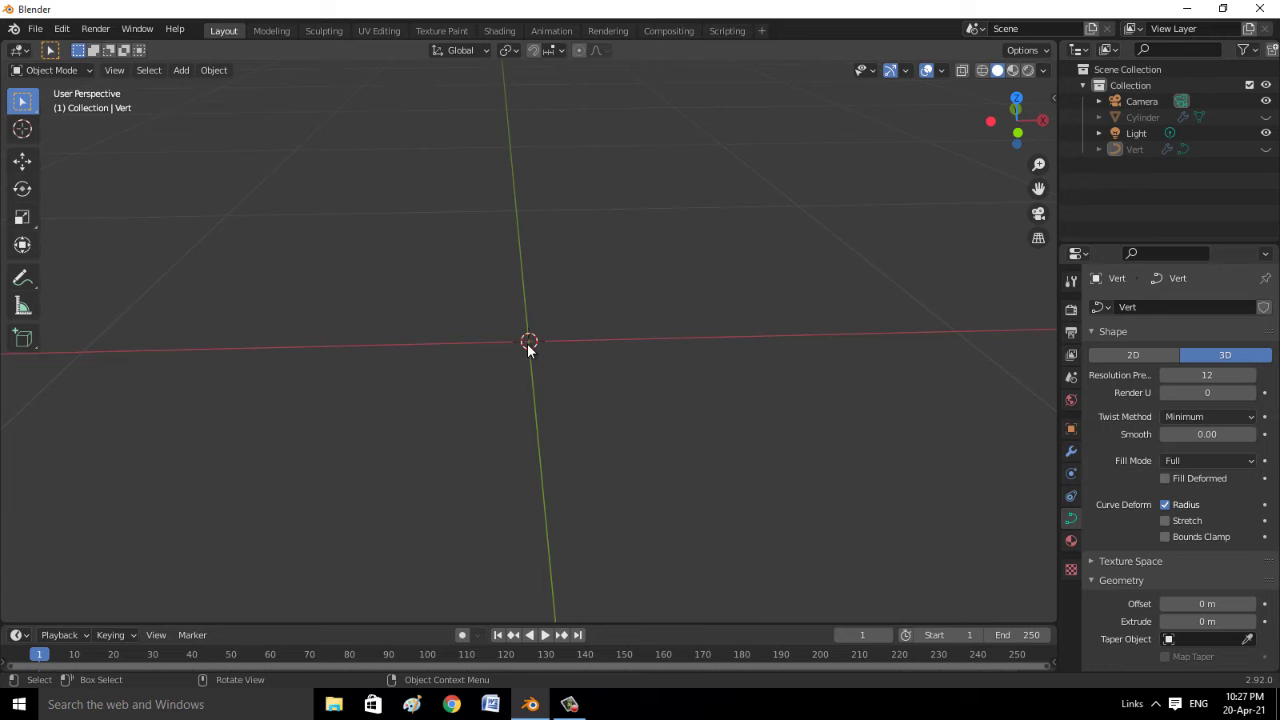
key(shift+a)
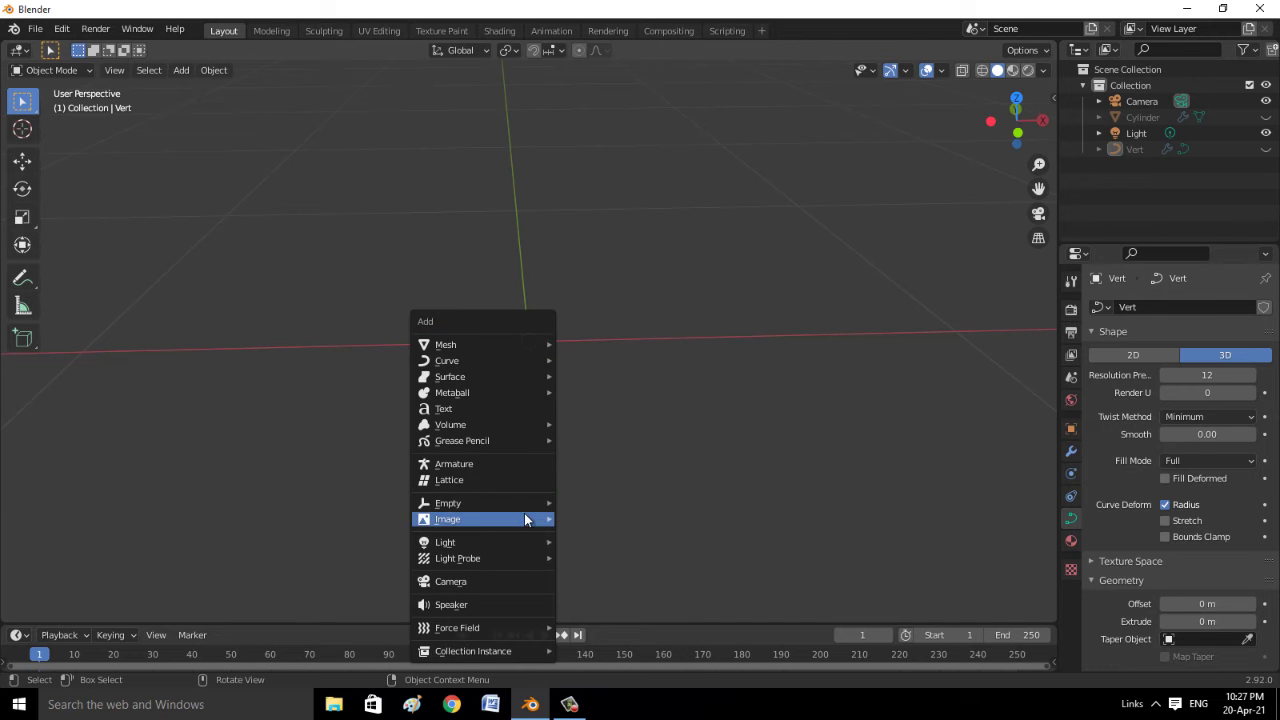
mouse_move(460, 344)
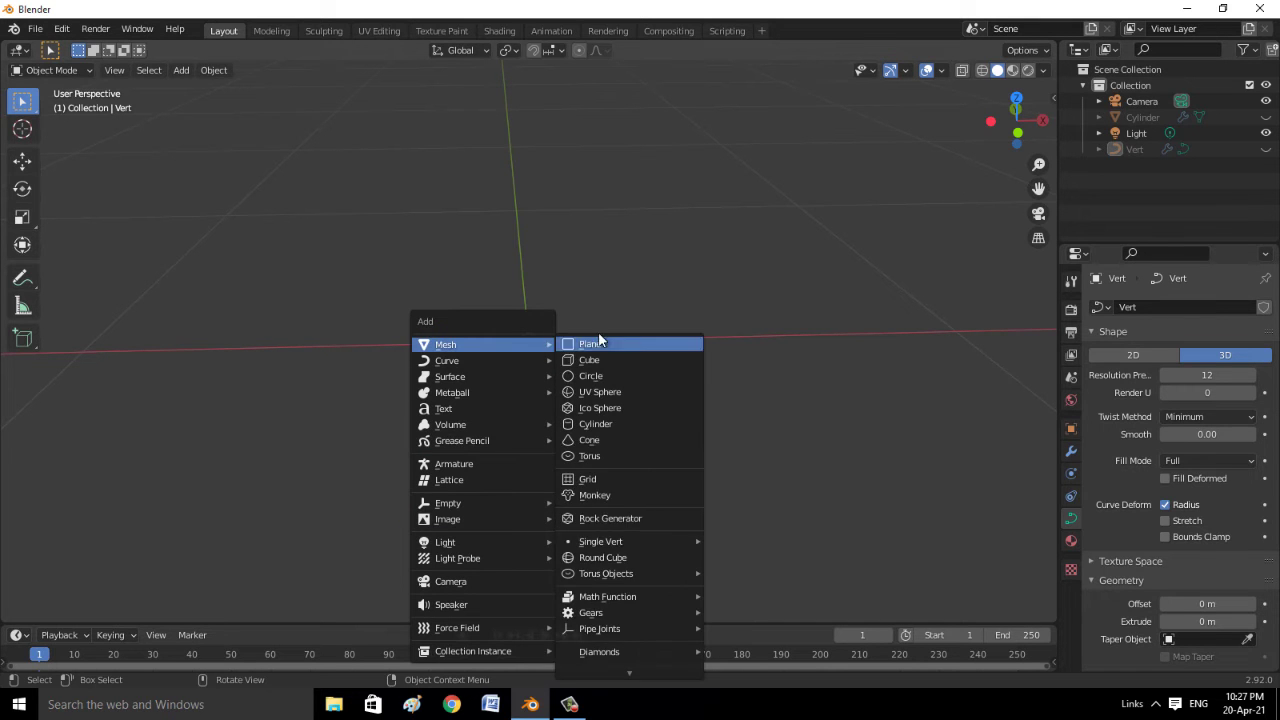
mouse_move(601, 541)
click(734, 543)
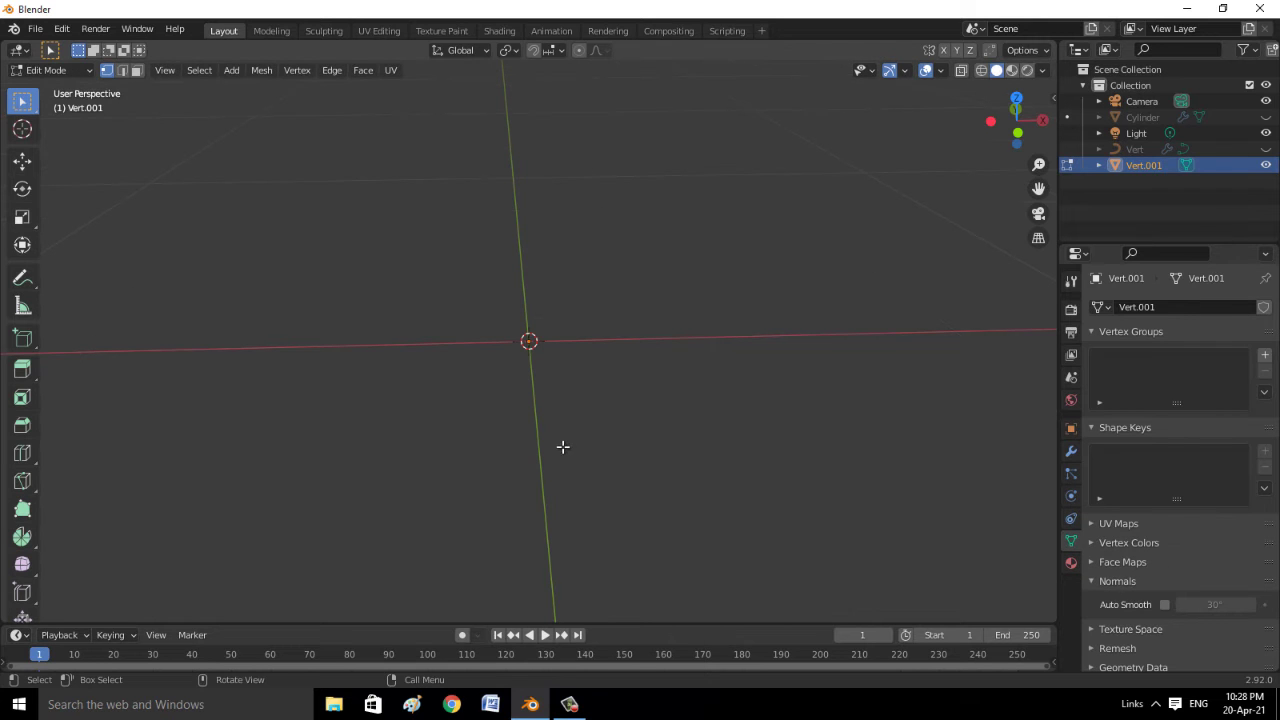
key(g)
key(z)
key(x)
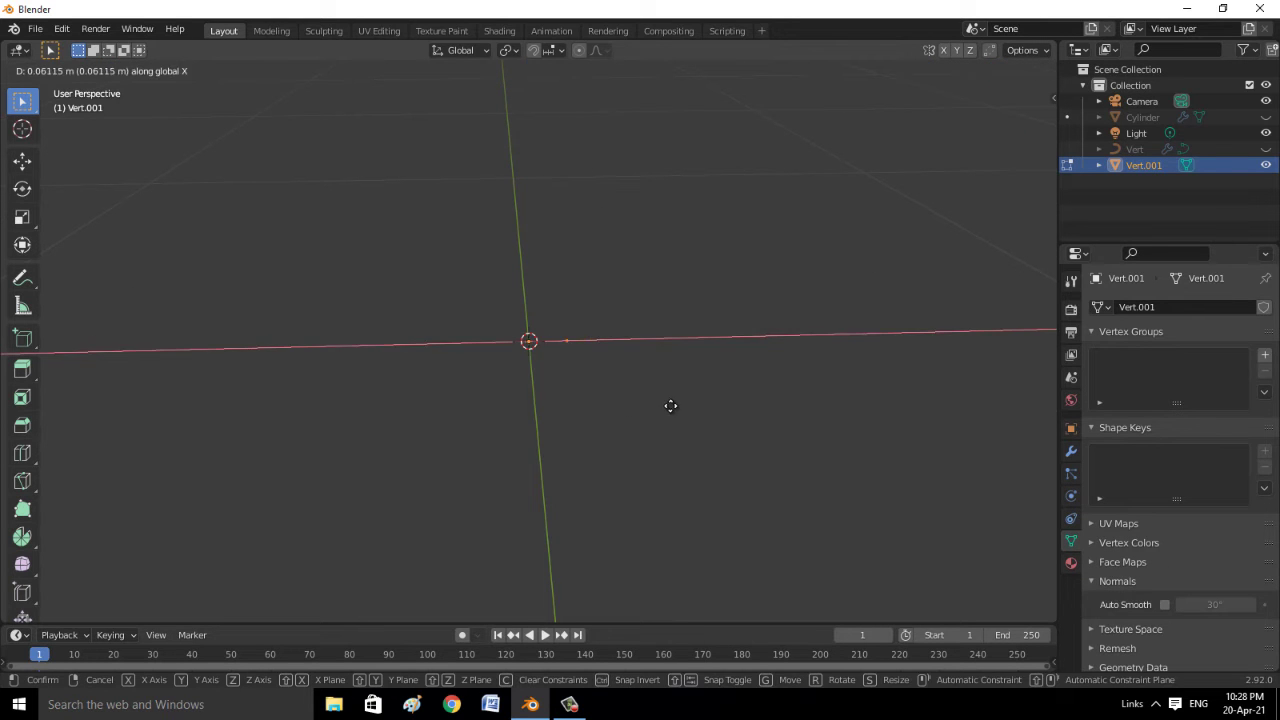
click(683, 408)
middle_drag(683, 411, 543, 387)
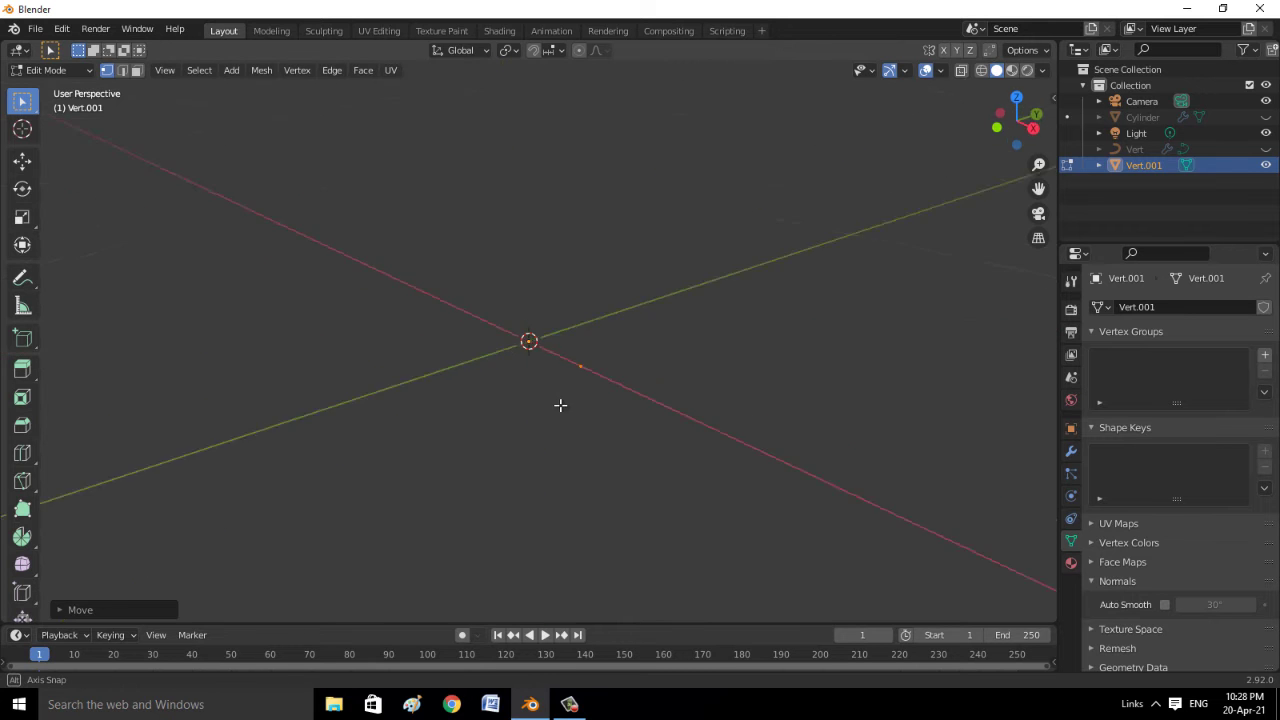
key(ctrl+z)
Add a plane and raise it along Z
key(shift+a)
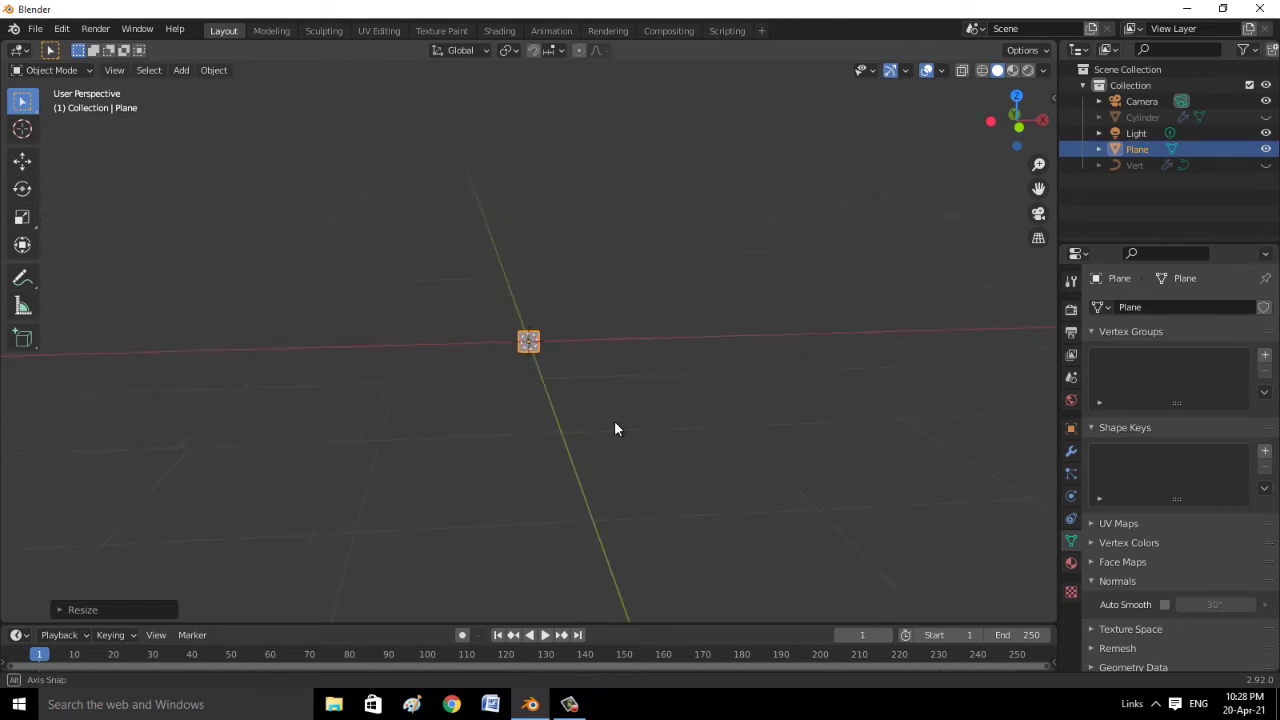
scroll(597, 454, up, 2)
middle_drag(597, 454, 594, 440)
key(g)
key(z)
click(580, 366)
Move the plane along Y to the spring's long leg end
mouse_move(600, 446)
middle_down()
mouse_move(438, 470)
mouse_move(449, 457)
middle_up()
key(g)
key(x)
key(y)
click(480, 466)
mouse_move(480, 466)
middle_down()
mouse_move(651, 537)
mouse_move(608, 481)
middle_up()
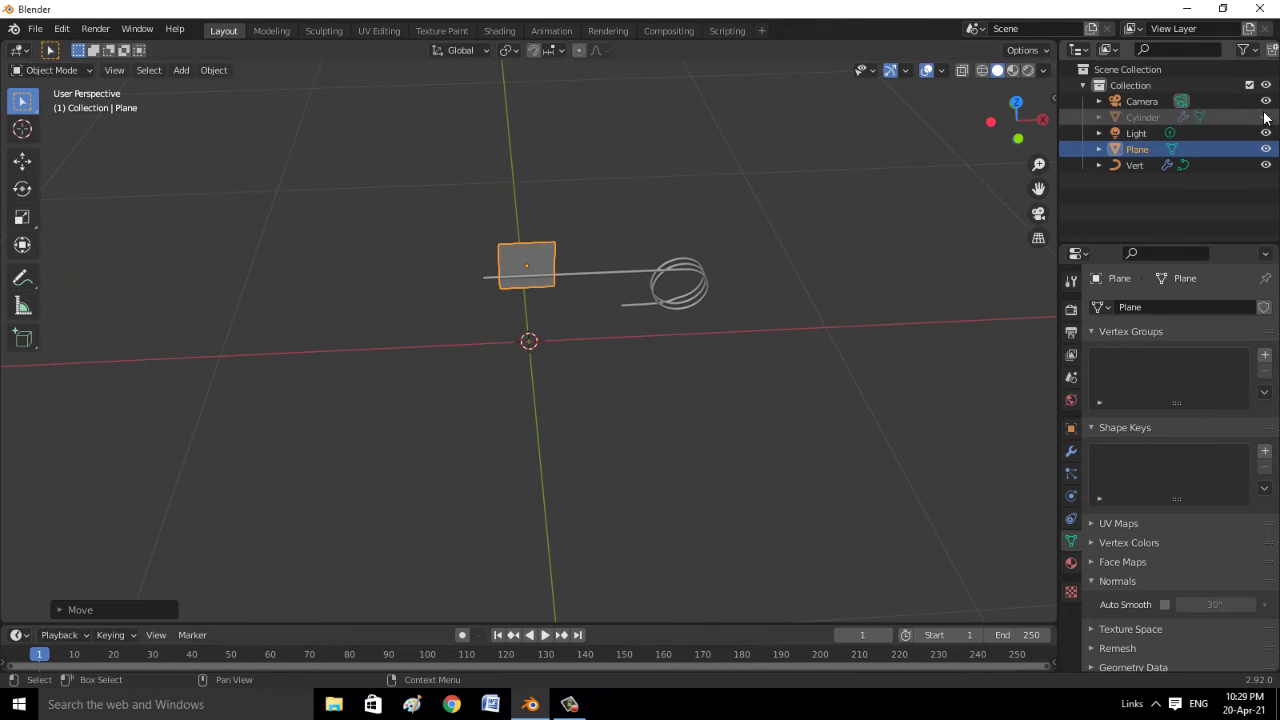
Show the dish, slide the small plane left along X, and lower it along Z
click(1265, 117)
mouse_move(817, 430)
middle_down()
mouse_move(817, 350)
mouse_move(831, 359)
middle_up()
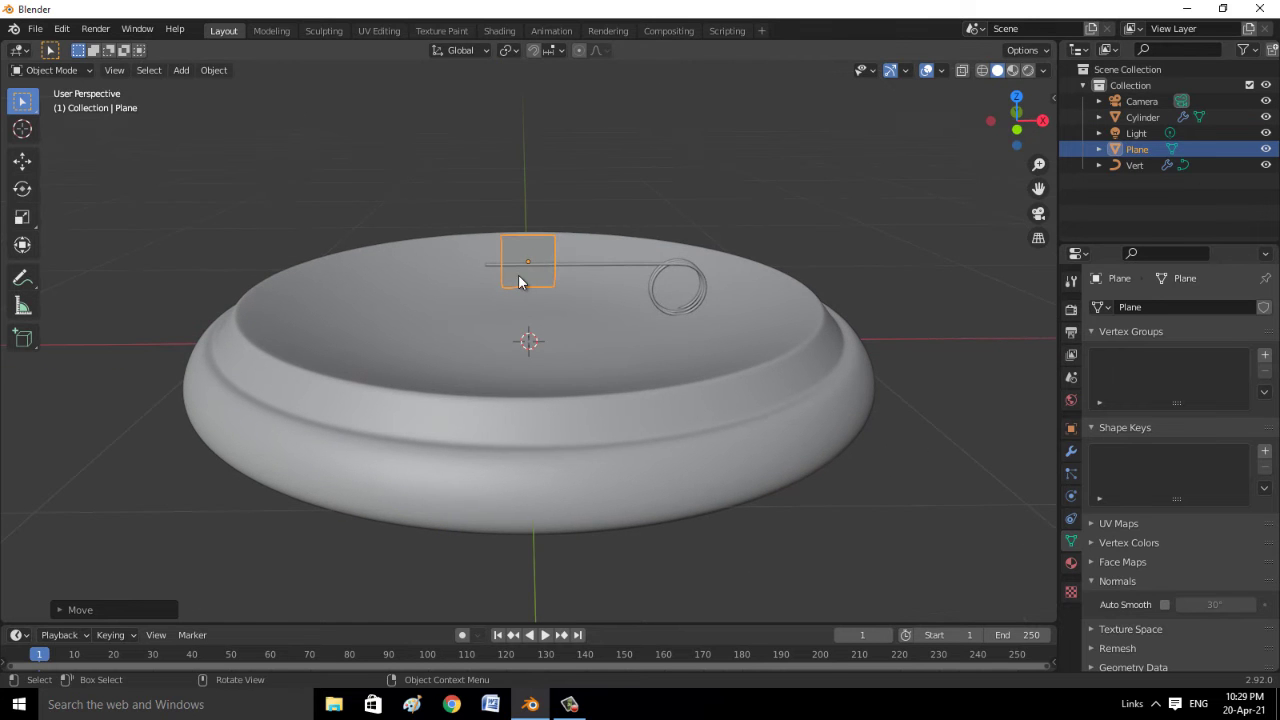
key(g)
key(x)
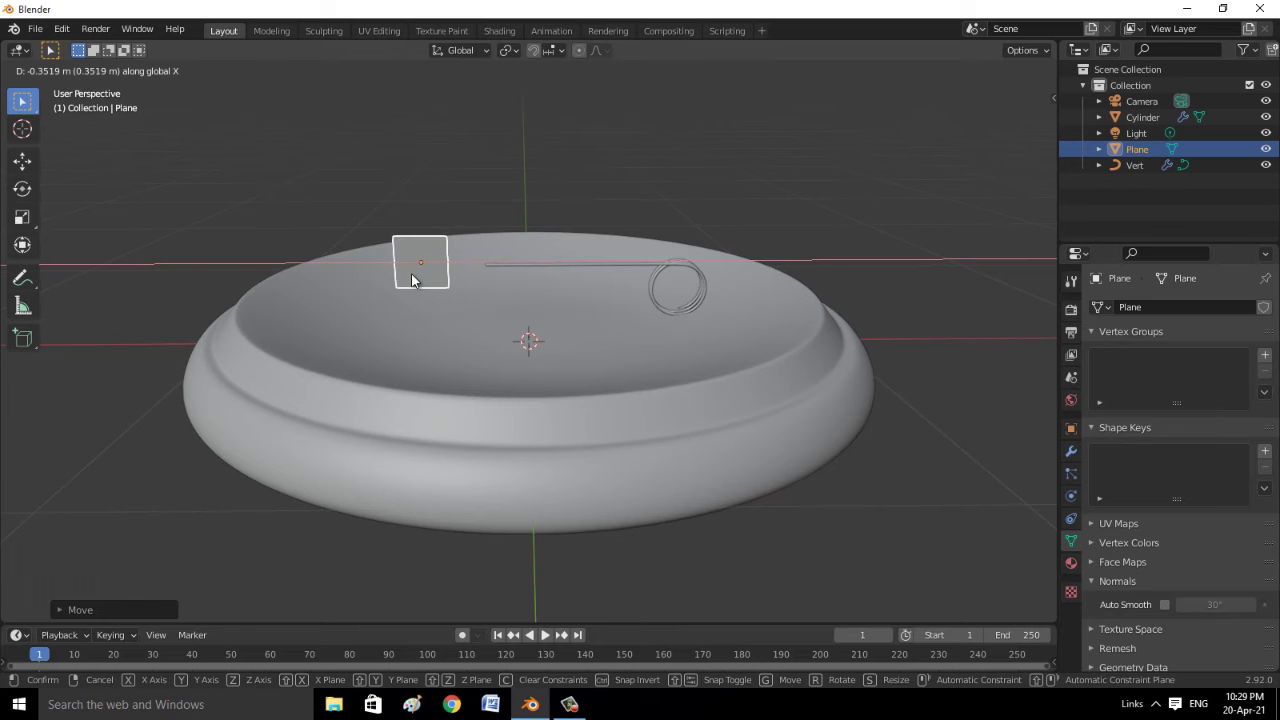
click(421, 284)
mouse_move(421, 284)
middle_down()
mouse_move(375, 371)
mouse_move(286, 343)
mouse_move(462, 358)
mouse_move(429, 334)
mouse_move(466, 283)
mouse_move(397, 280)
middle_up()
scroll(406, 316, up, 3)
key(g)
key(z)
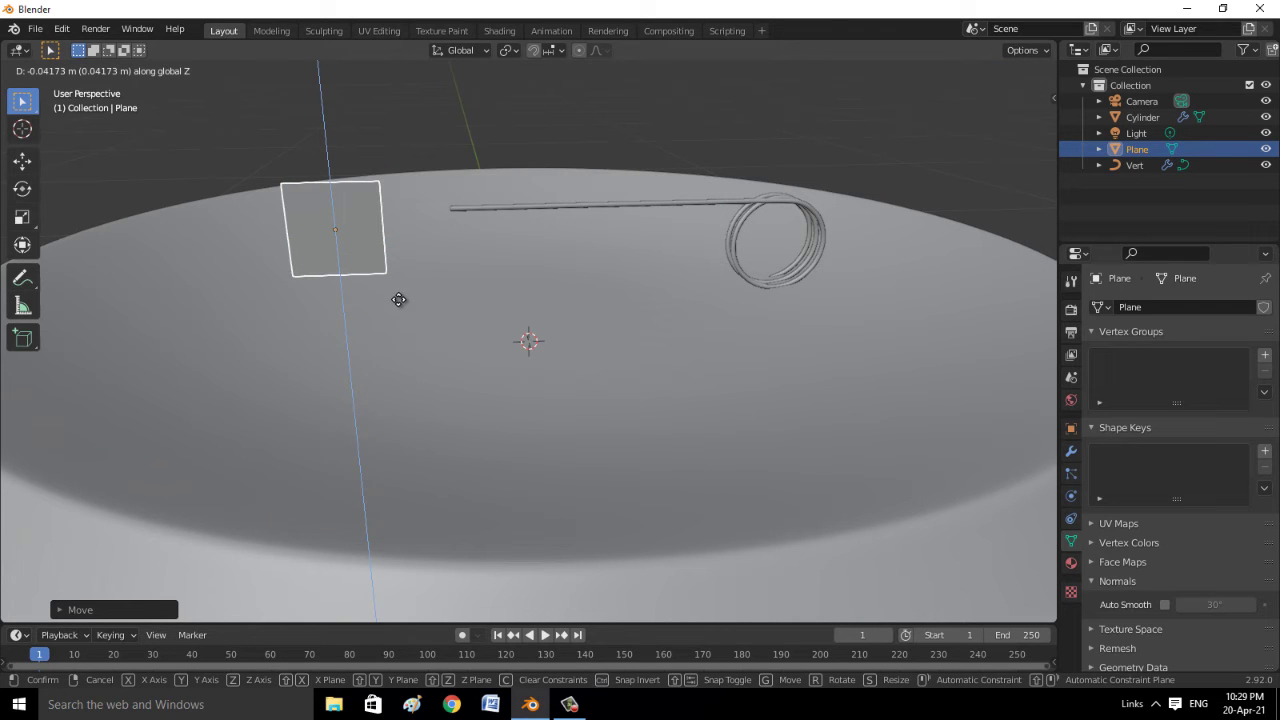
click(412, 315)
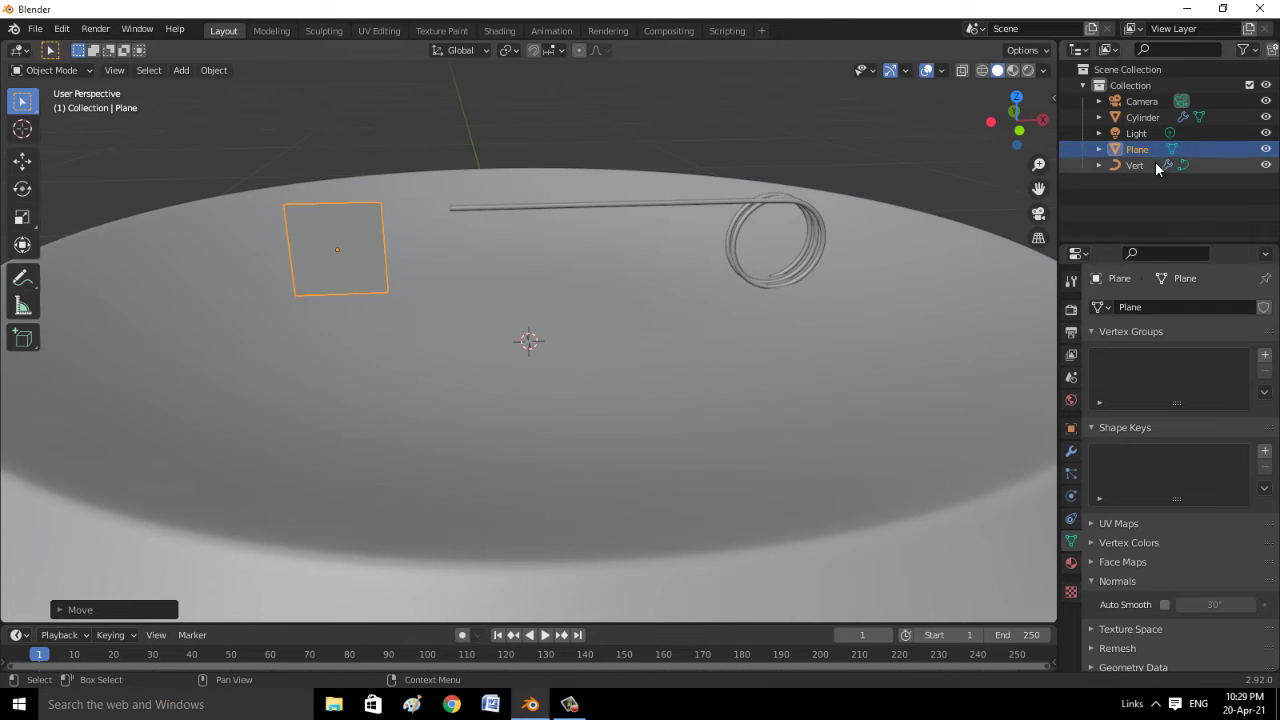
Hide the dish and extend the spring wire's straight end along X into the plane
click(1267, 117)
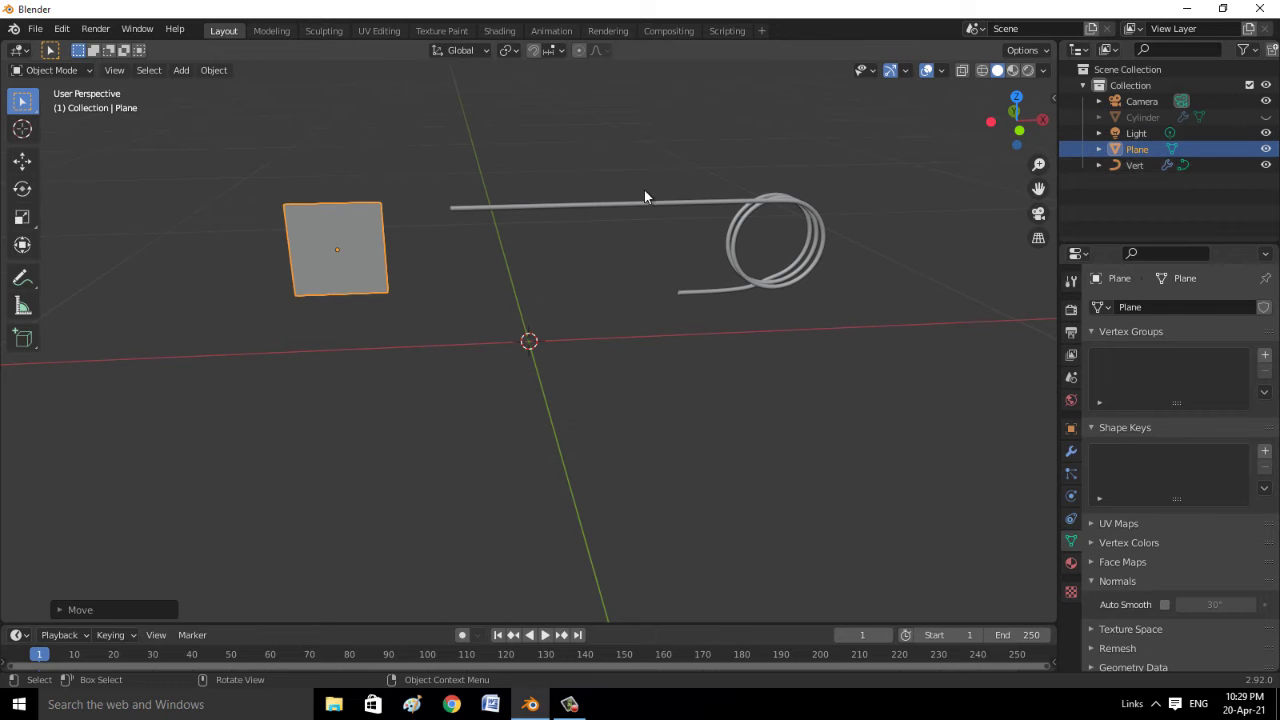
click(465, 210)
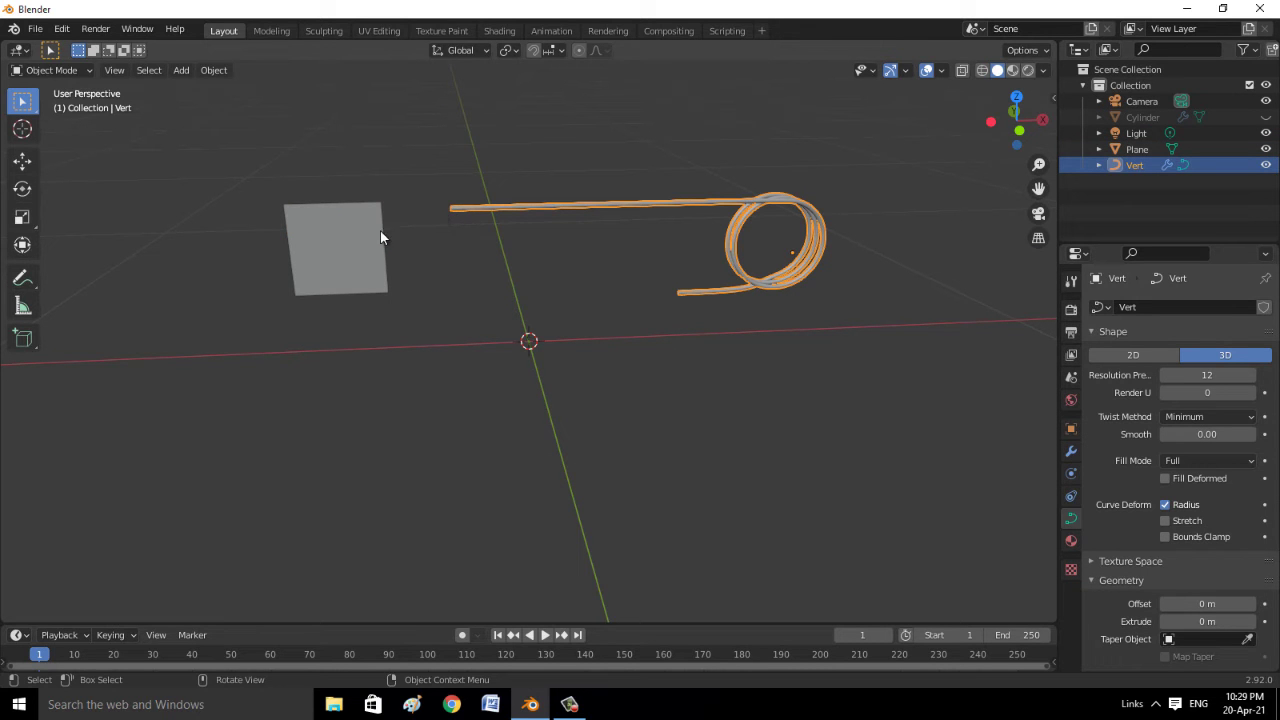
key(Tab)
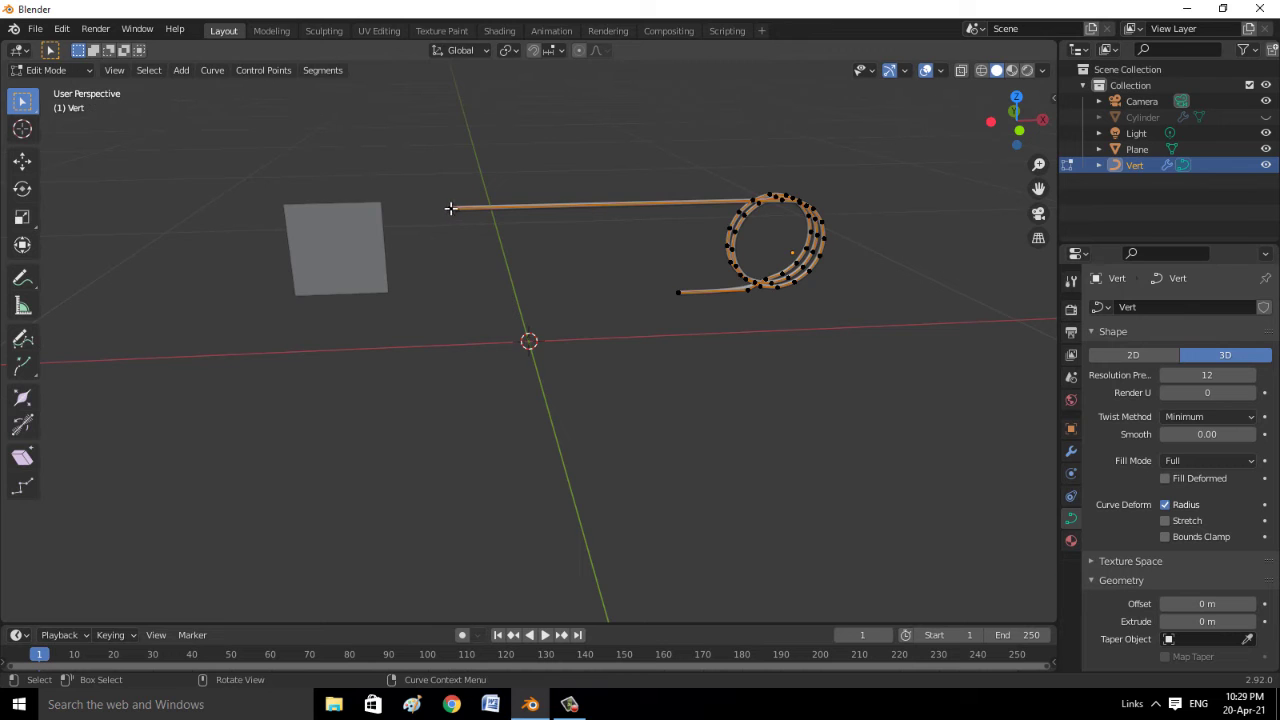
key(g)
key(x)
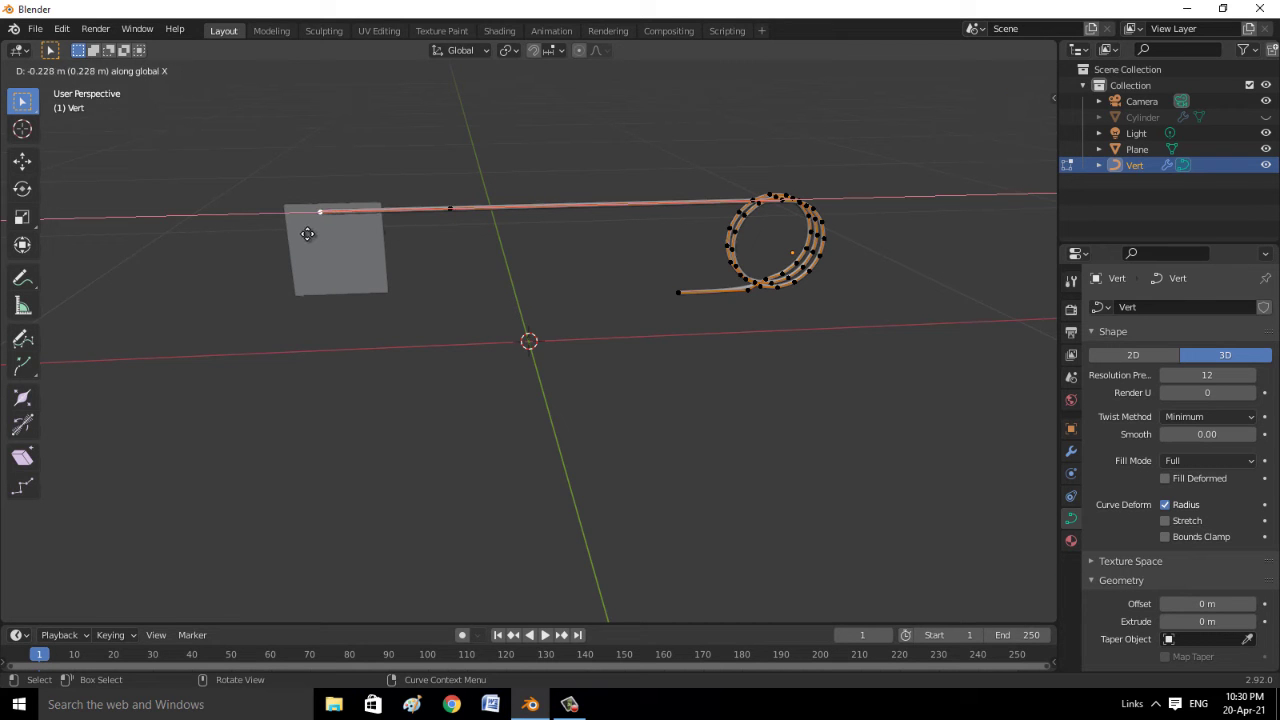
click(305, 233)
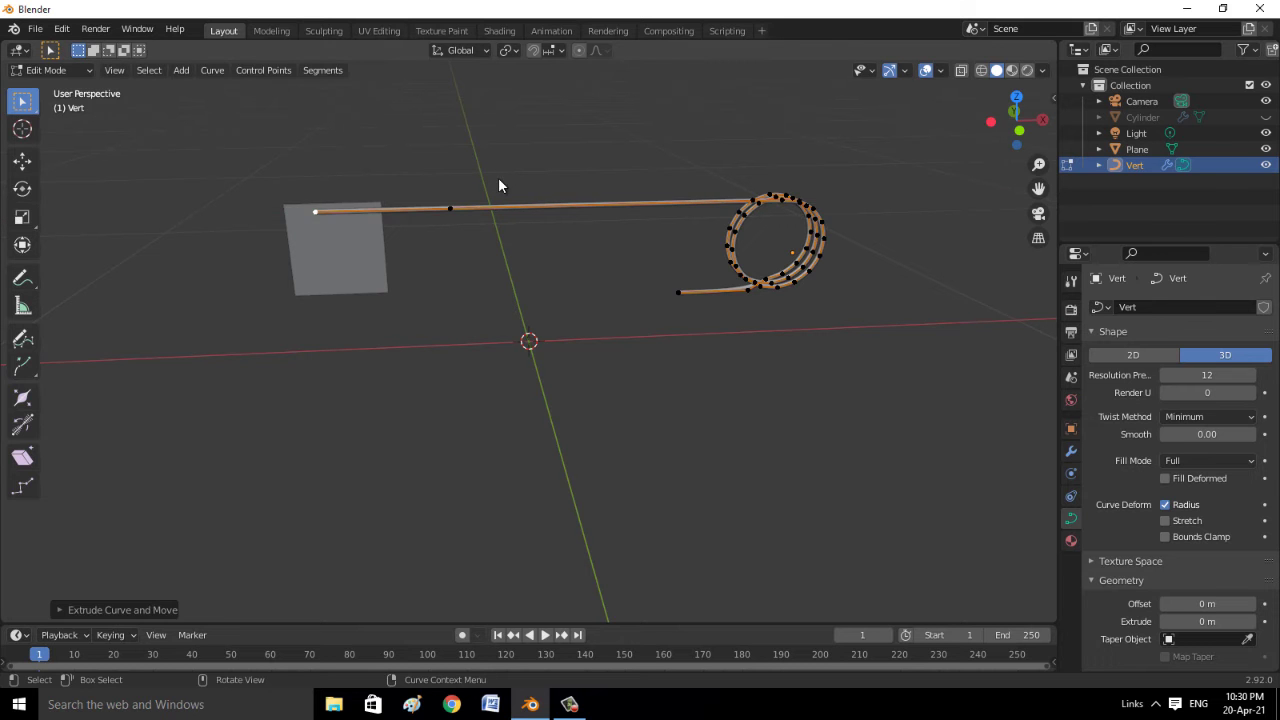
key(Tab)
Stretch the small plane about 1.06 along Z and raise it 0.016 m
click(451, 299)
click(414, 262)
mouse_move(448, 272)
middle_down()
mouse_move(412, 298)
mouse_move(366, 290)
middle_up()
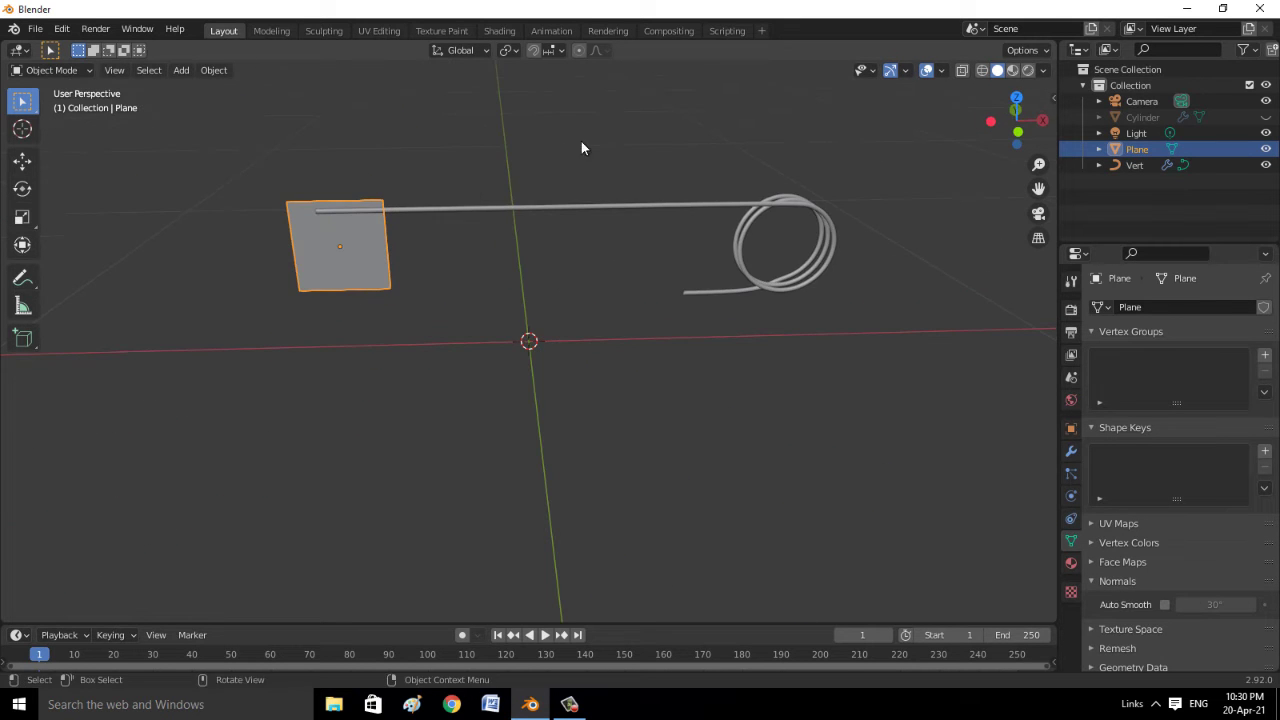
key(s)
key(z)
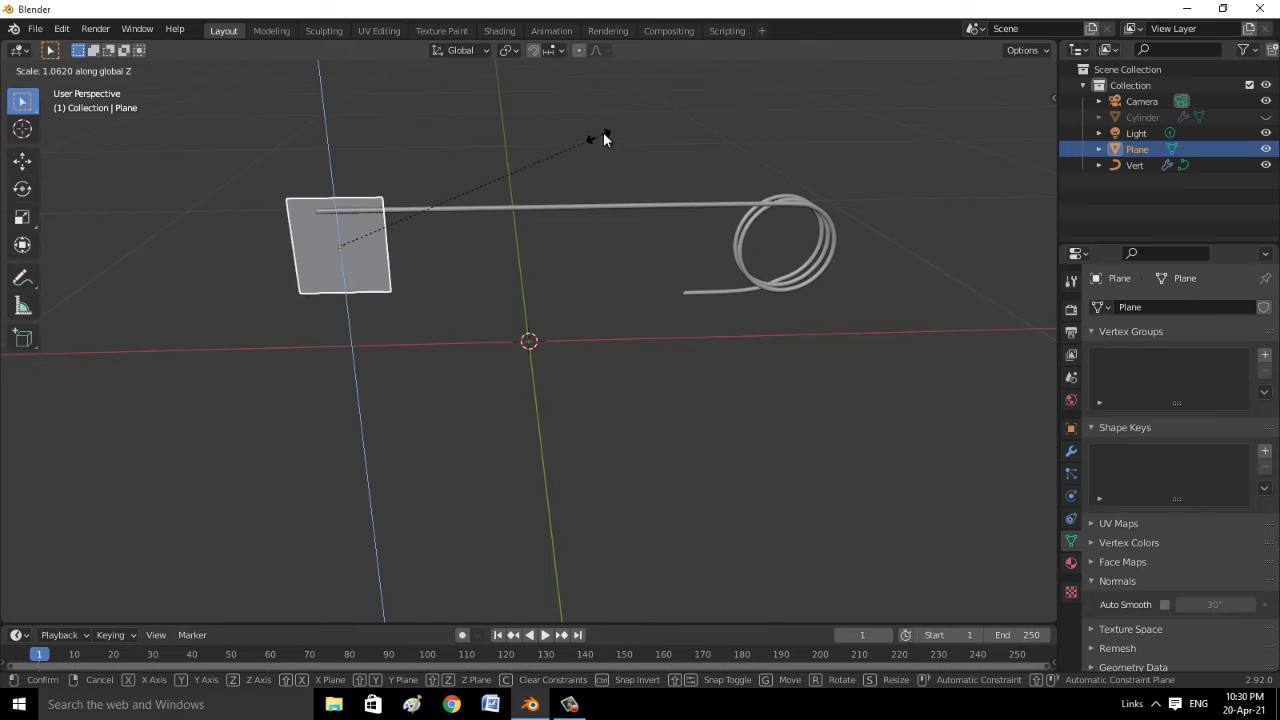
click(673, 117)
mouse_move(673, 117)
middle_down()
mouse_move(482, 256)
mouse_move(400, 252)
middle_up()
key(g)
key(z)
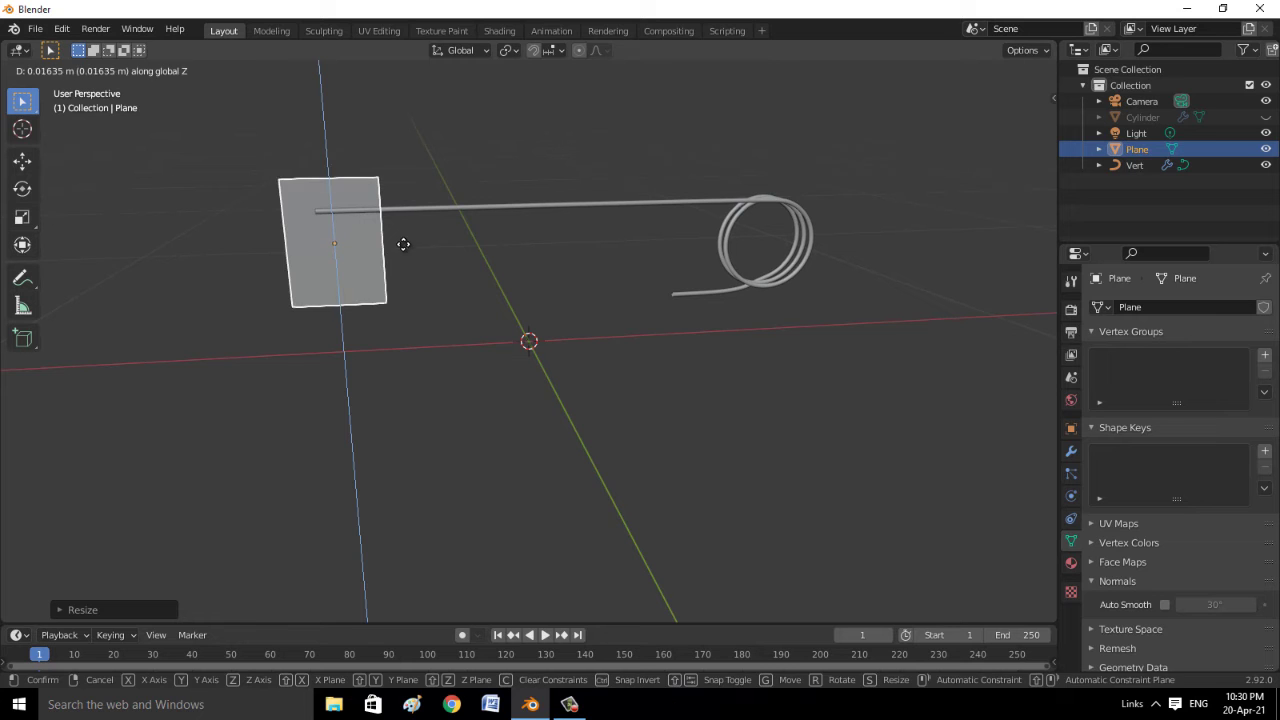
click(406, 240)
Enter Edit Mode on the plane and select its bottom-right vertex
mouse_move(635, 148)
middle_down()
mouse_move(471, 177)
mouse_move(494, 171)
mouse_move(414, 262)
middle_up()
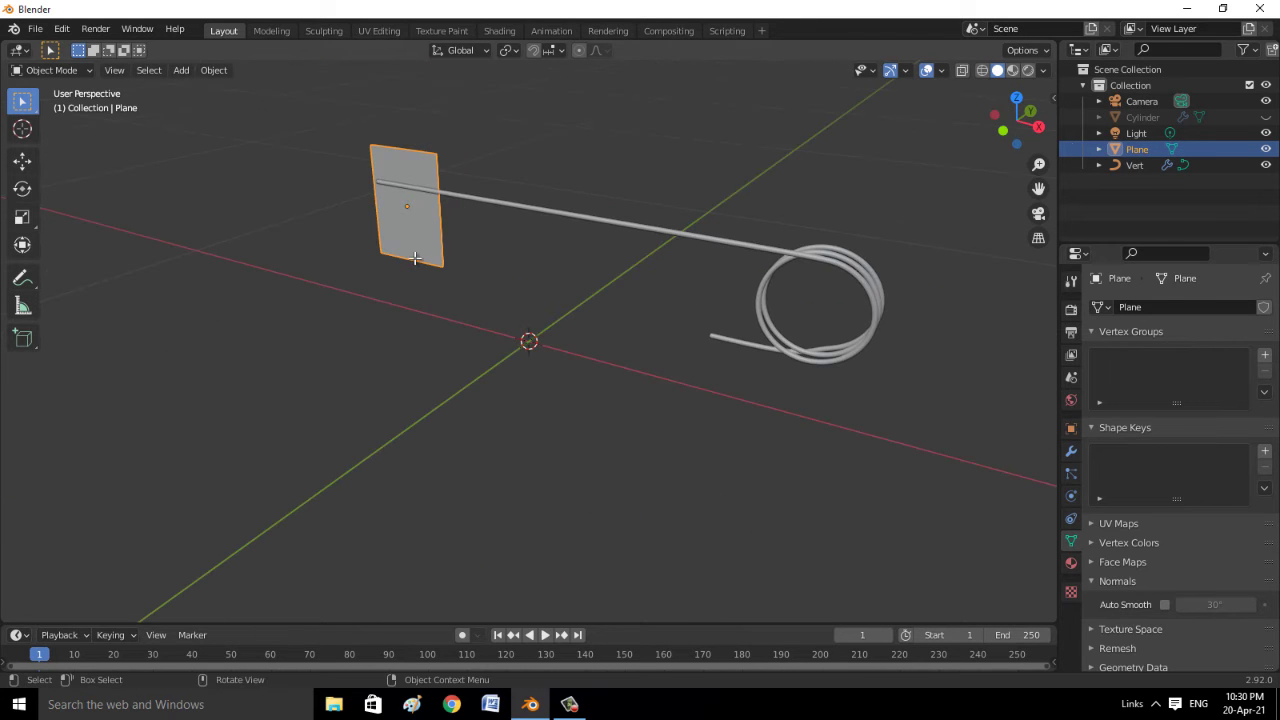
key(Tab)
click(417, 265)
Select both bottom vertices and move the plane's bottom edge along Z
shift+click(379, 255)
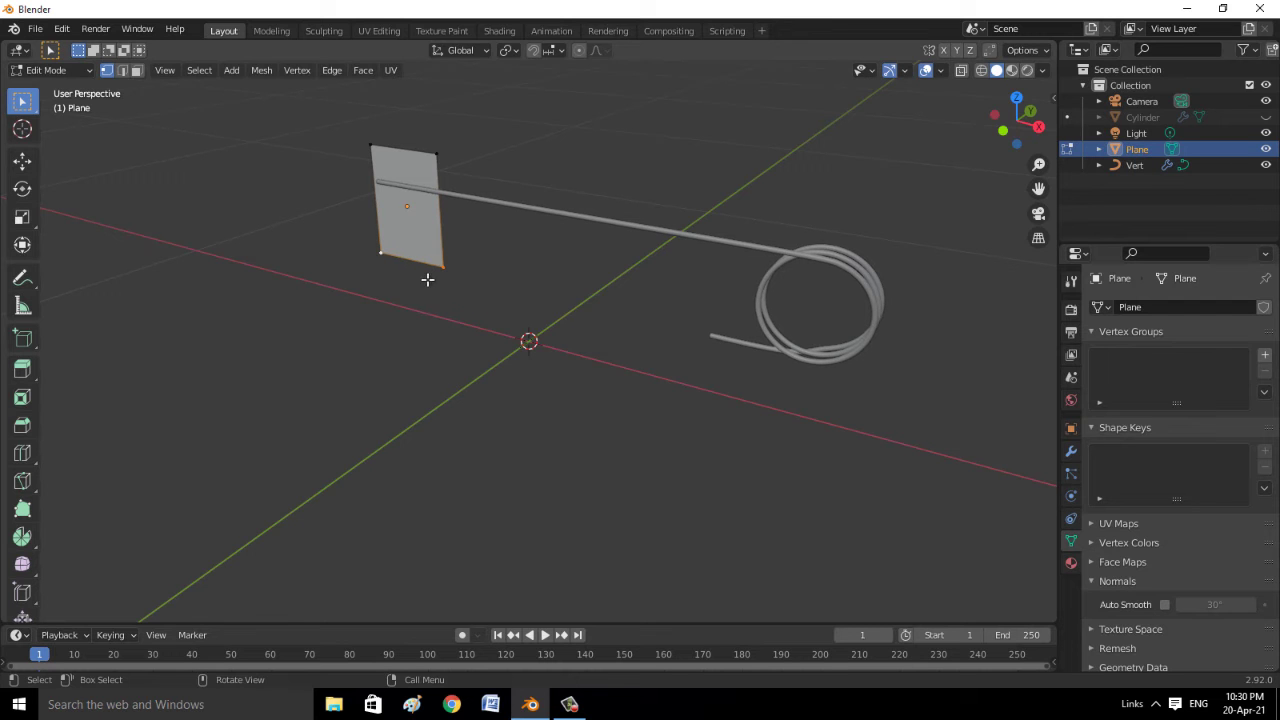
key(g)
key(z)
click(430, 271)
middle_drag(489, 297, 314, 163)
In edge select mode, try moving an edge along Y and cancel the move
click(122, 70)
middle_drag(434, 269, 474, 246)
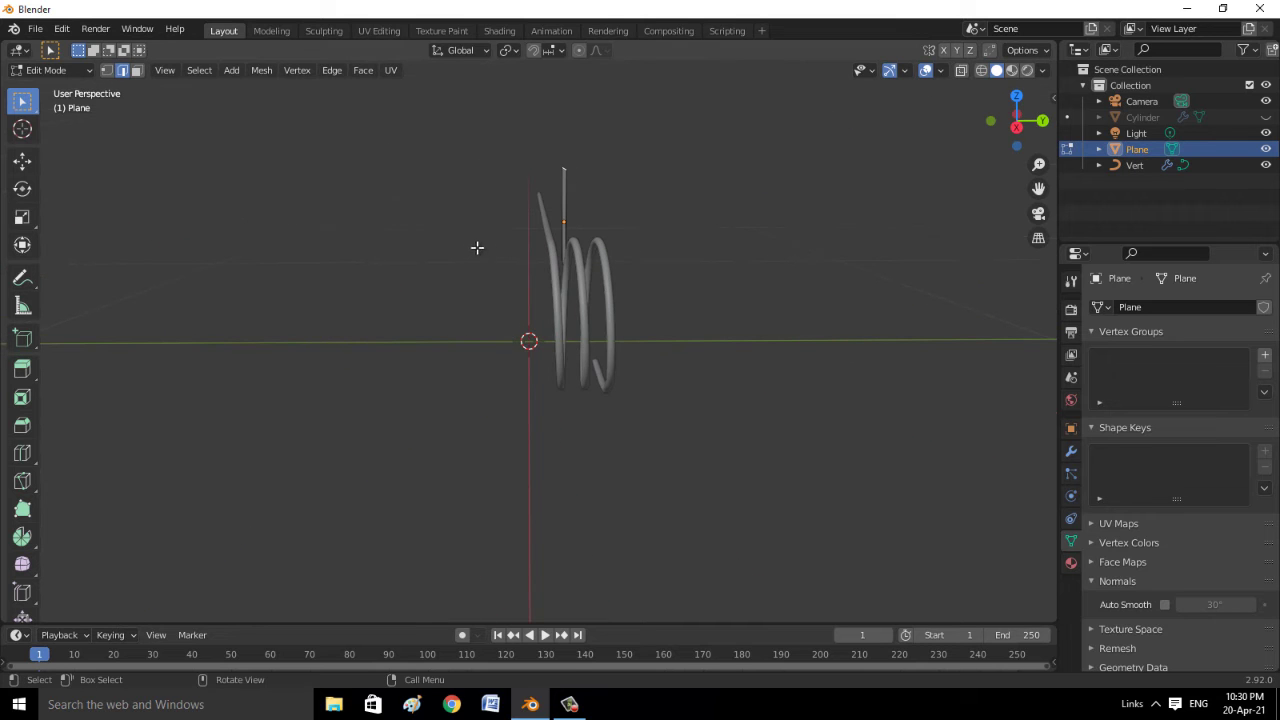
key(g)
key(y)
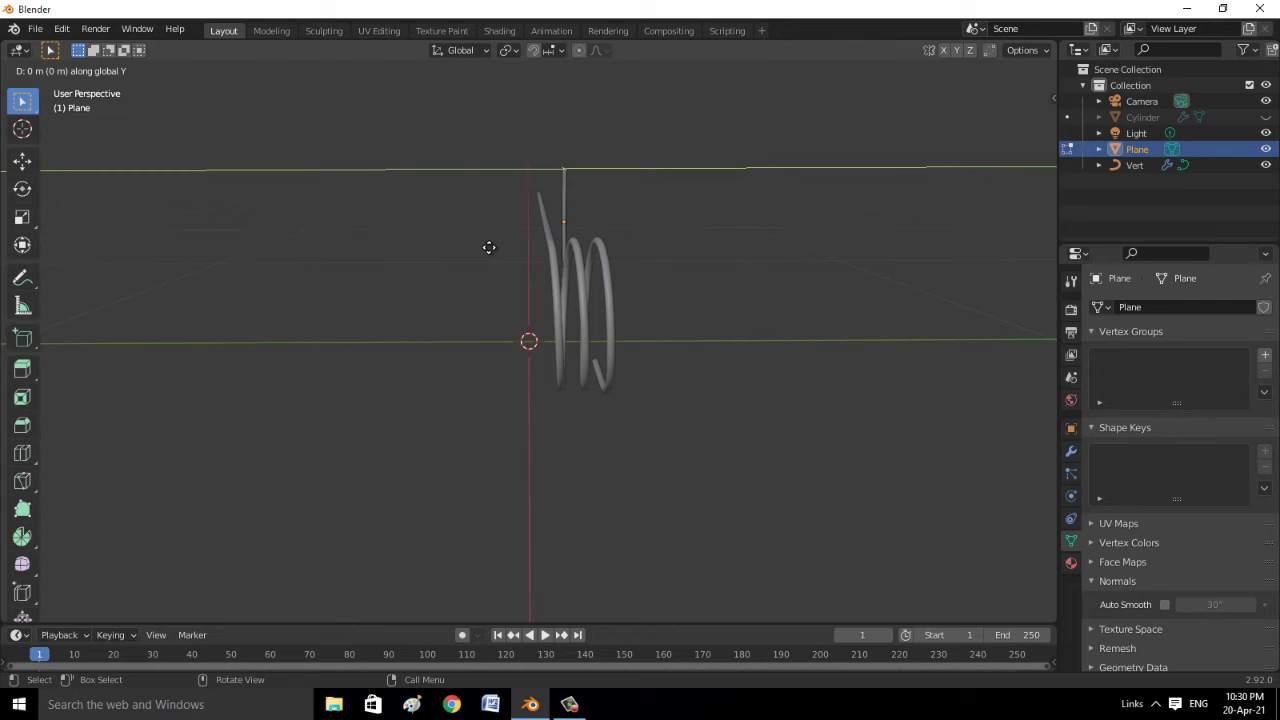
right_click(489, 247)
mouse_move(489, 247)
middle_down()
mouse_move(326, 334)
mouse_move(303, 329)
middle_up()
Select the plane's lower-right vertex and slide it outward along X
click(217, 311)
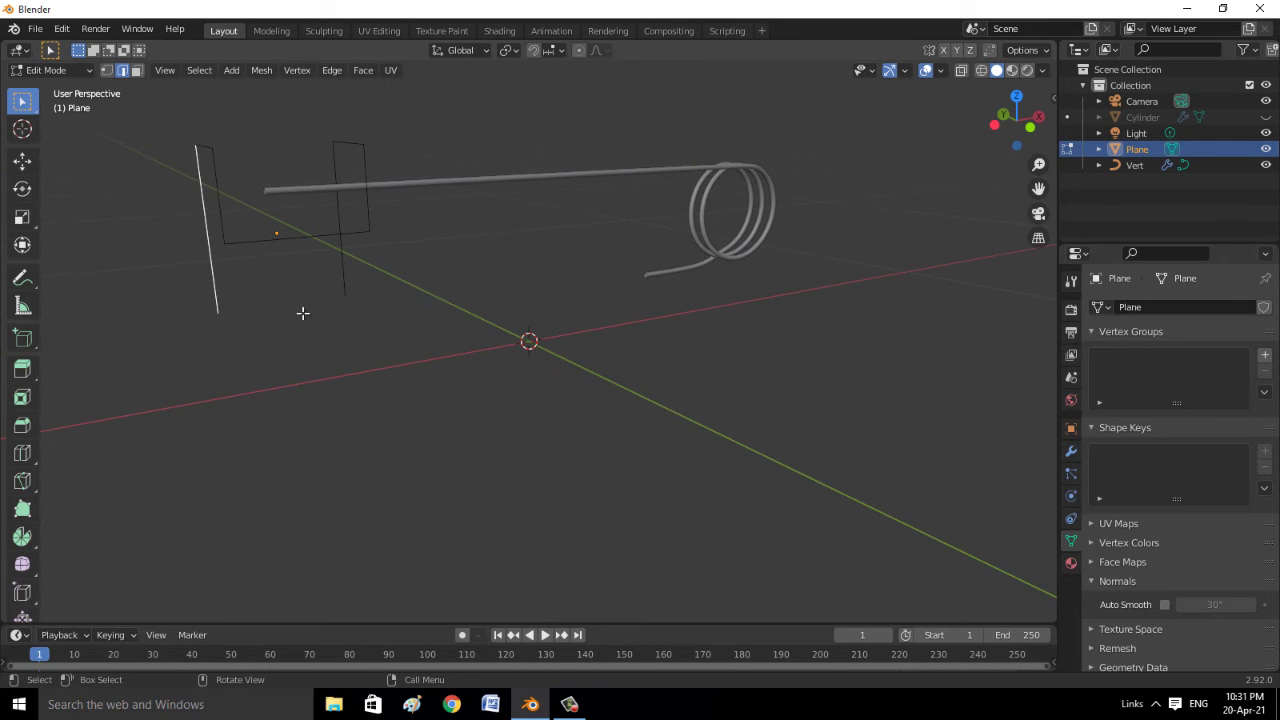
click(344, 294)
click(107, 71)
click(372, 317)
middle_drag(372, 317, 437, 300)
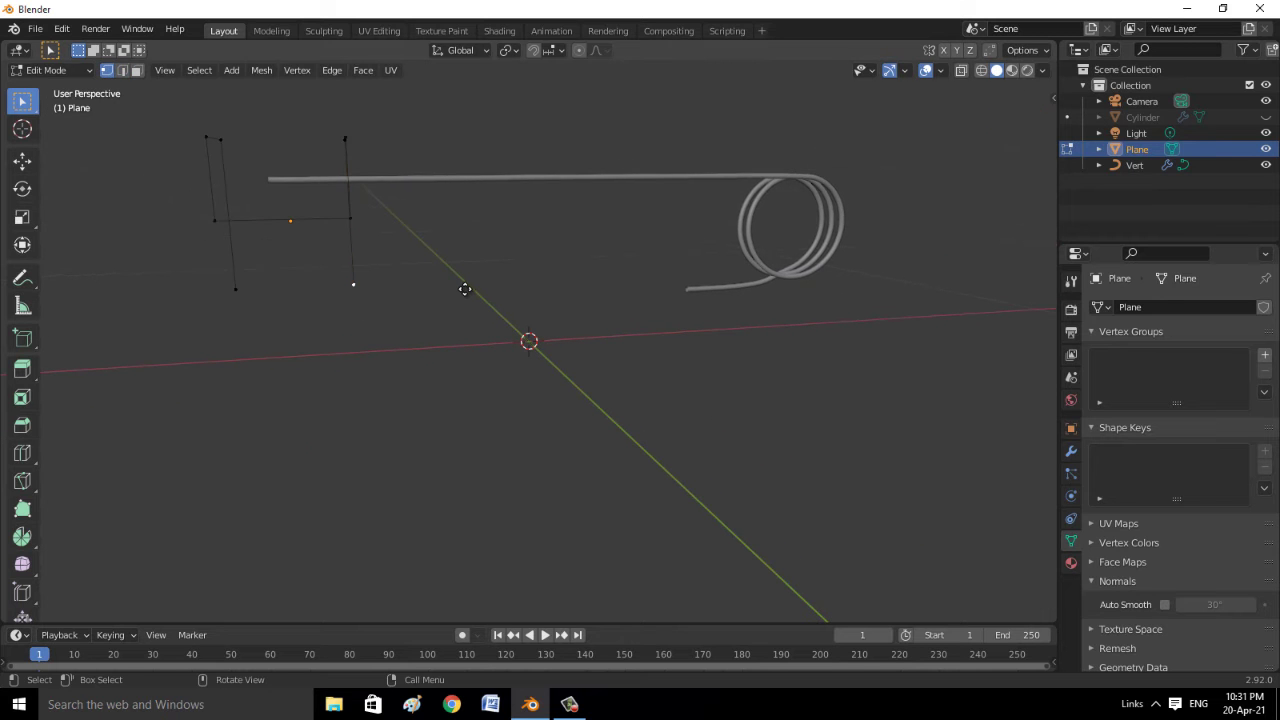
key(g)
key(z)
key(z)
key(x)
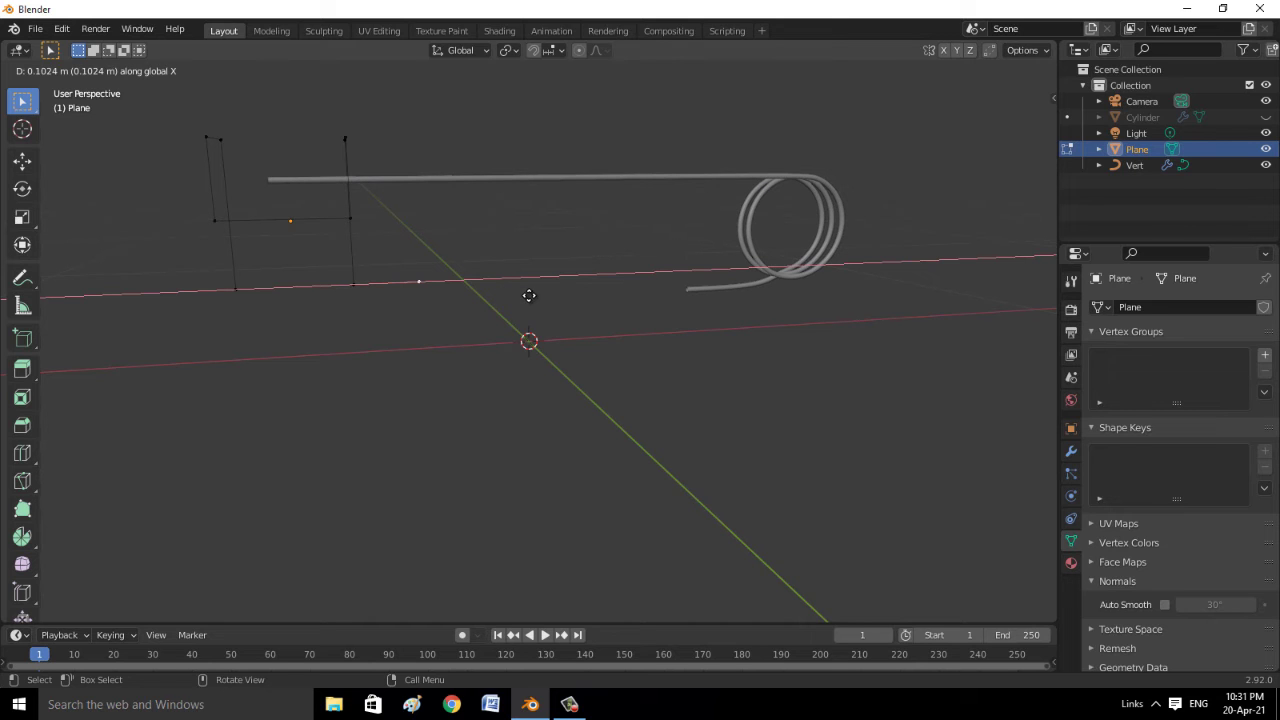
click(530, 295)
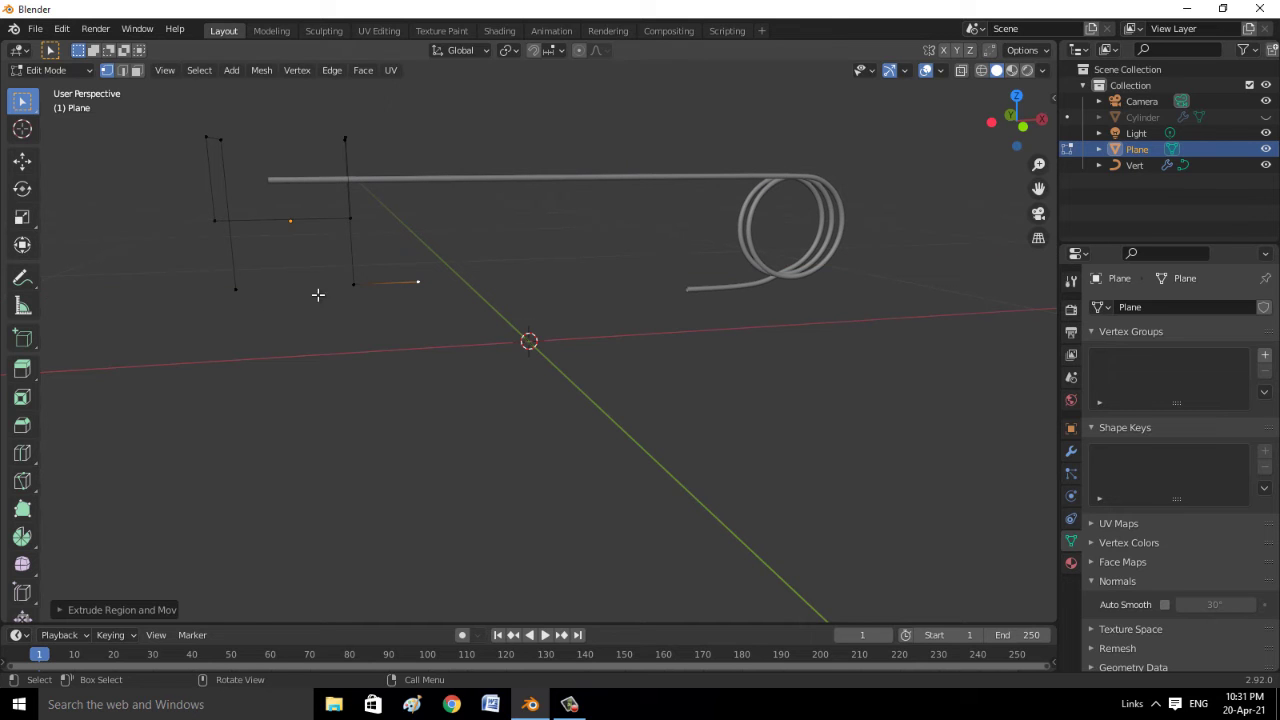
Extrude a new vertex along X from the lower-left vertex
click(235, 288)
key(e)
key(x)
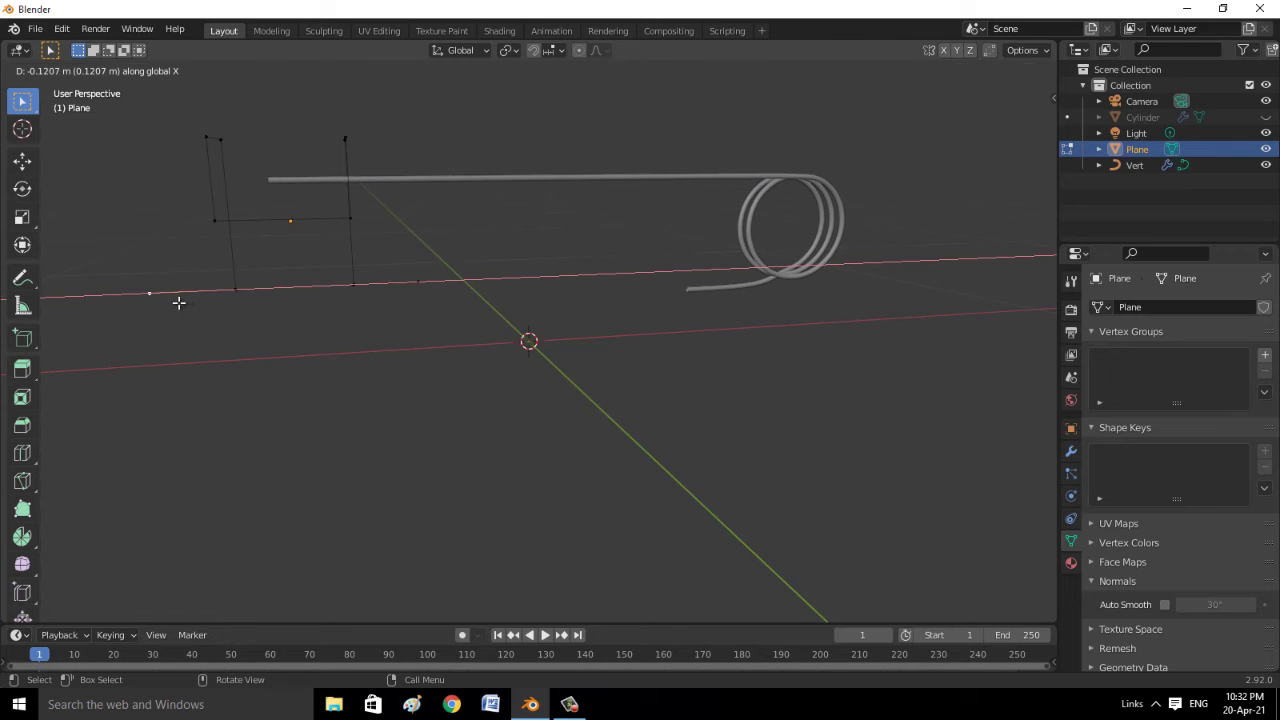
click(178, 302)
Bevel the outline's last vertex with Affect set to Vertices, giving 0.151 m rounded corners
mouse_move(266, 349)
middle_down()
mouse_move(285, 426)
mouse_move(291, 417)
middle_up()
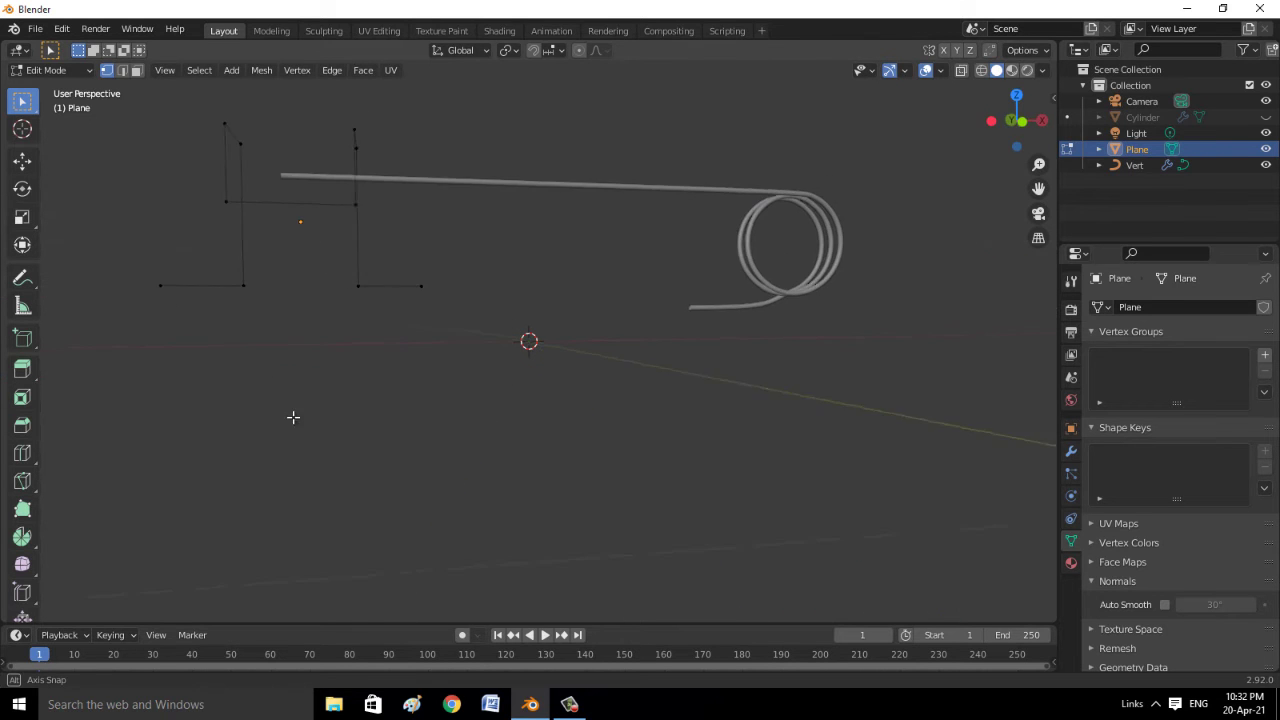
click(421, 286)
middle_drag(427, 341, 420, 353)
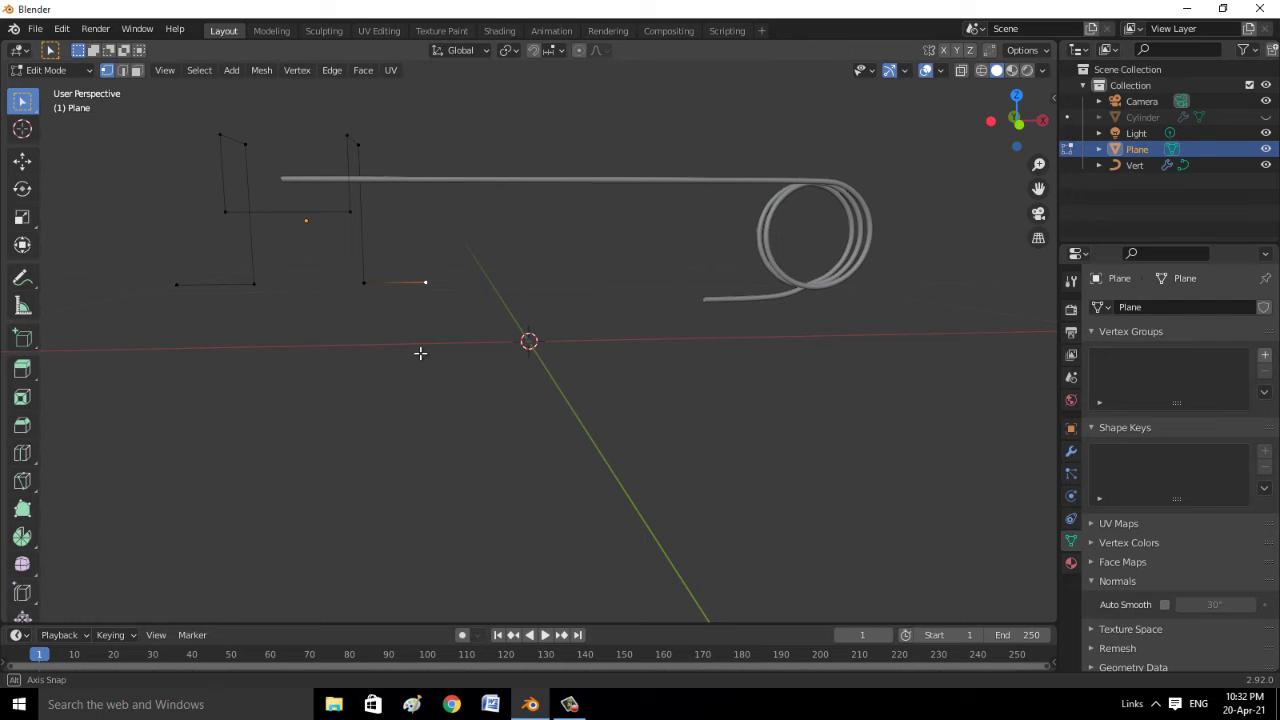
middle_drag(420, 353, 300, 335)
click(174, 319)
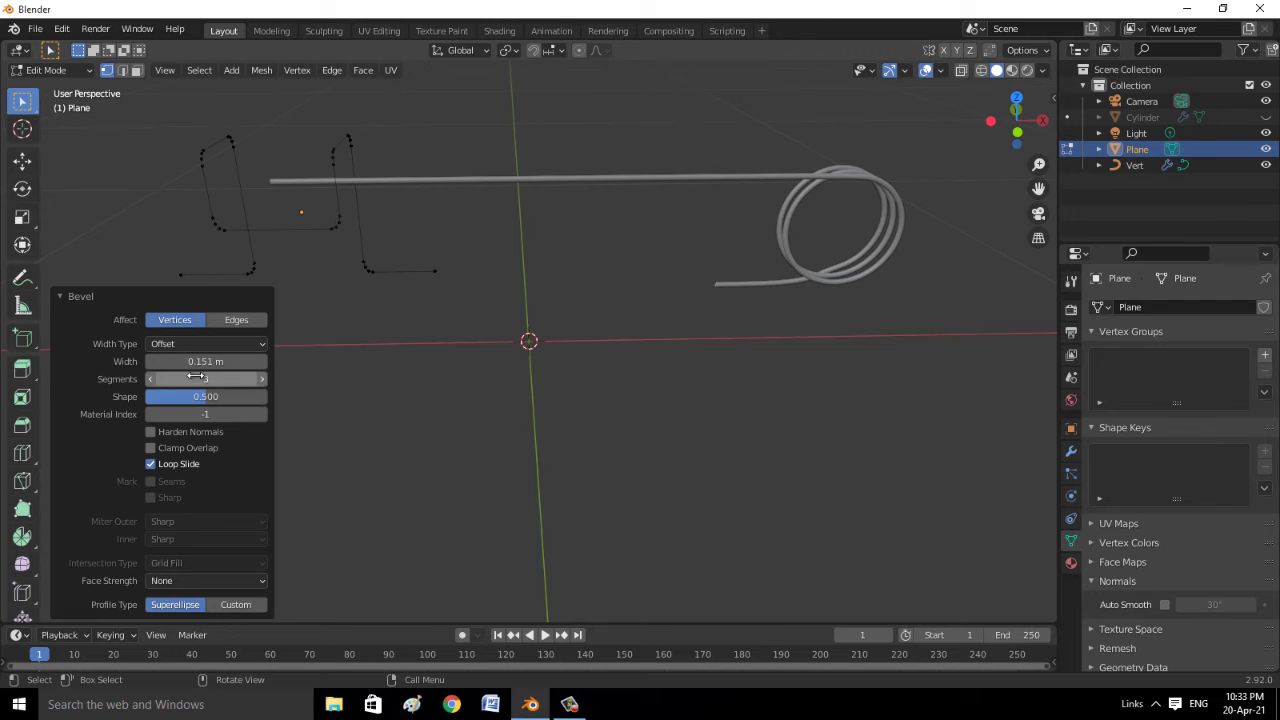
Set the vertex bevel to 0.331 m width and 4 segments, then return to Object Mode
drag(205, 361, 228, 361)
middle_drag(408, 389, 277, 386)
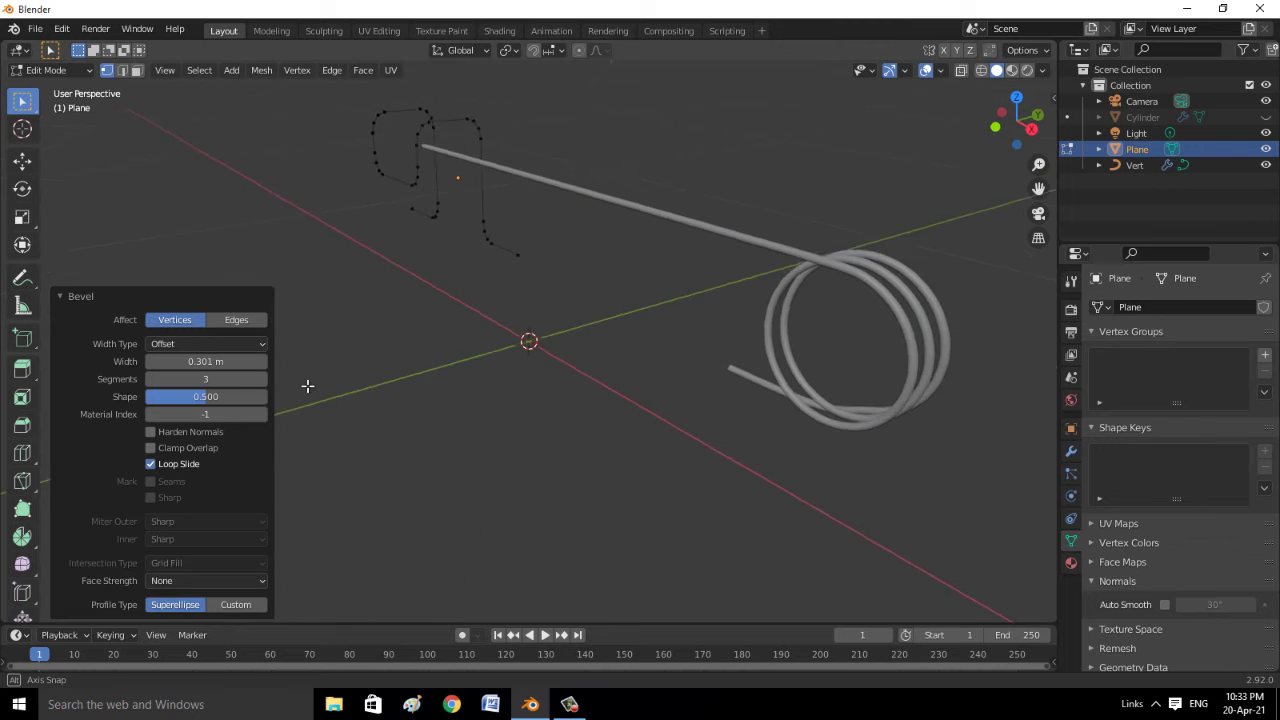
click(226, 381)
text(4)
key(Return)
drag(235, 365, 243, 363)
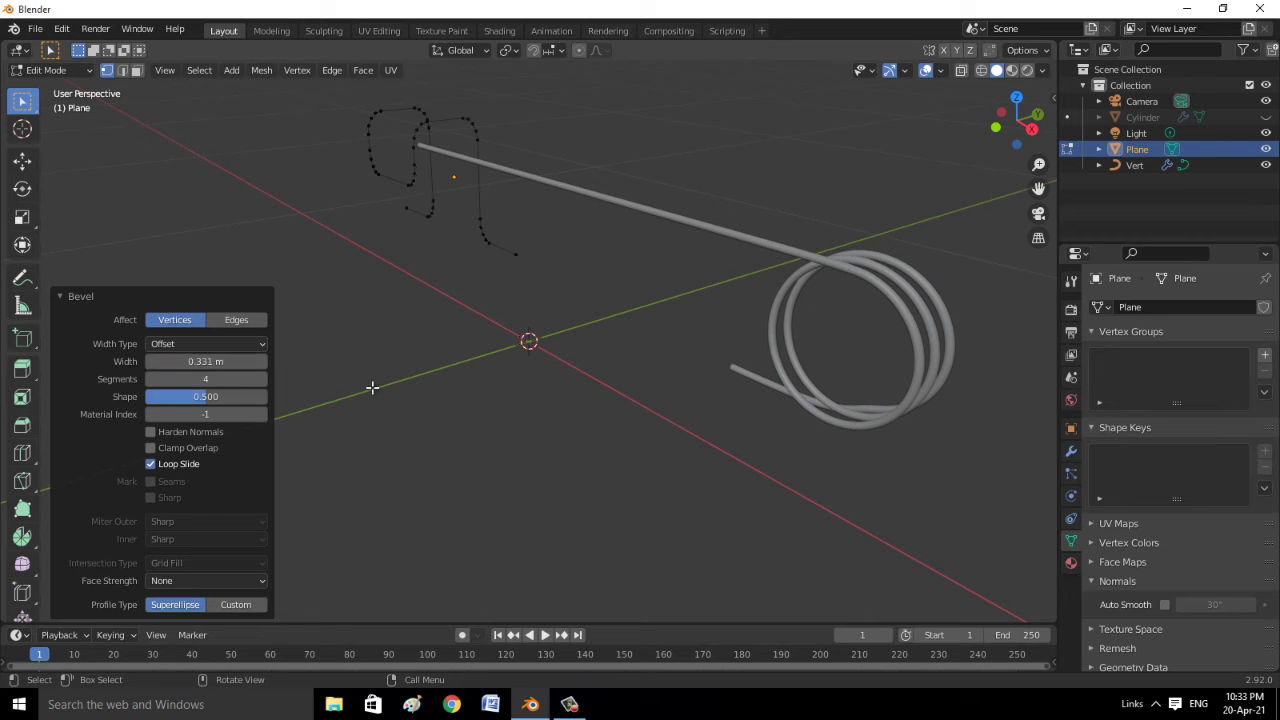
click(213, 497)
key(Tab)
Convert the clip outline from a mesh into a curve
middle_drag(419, 293, 560, 306)
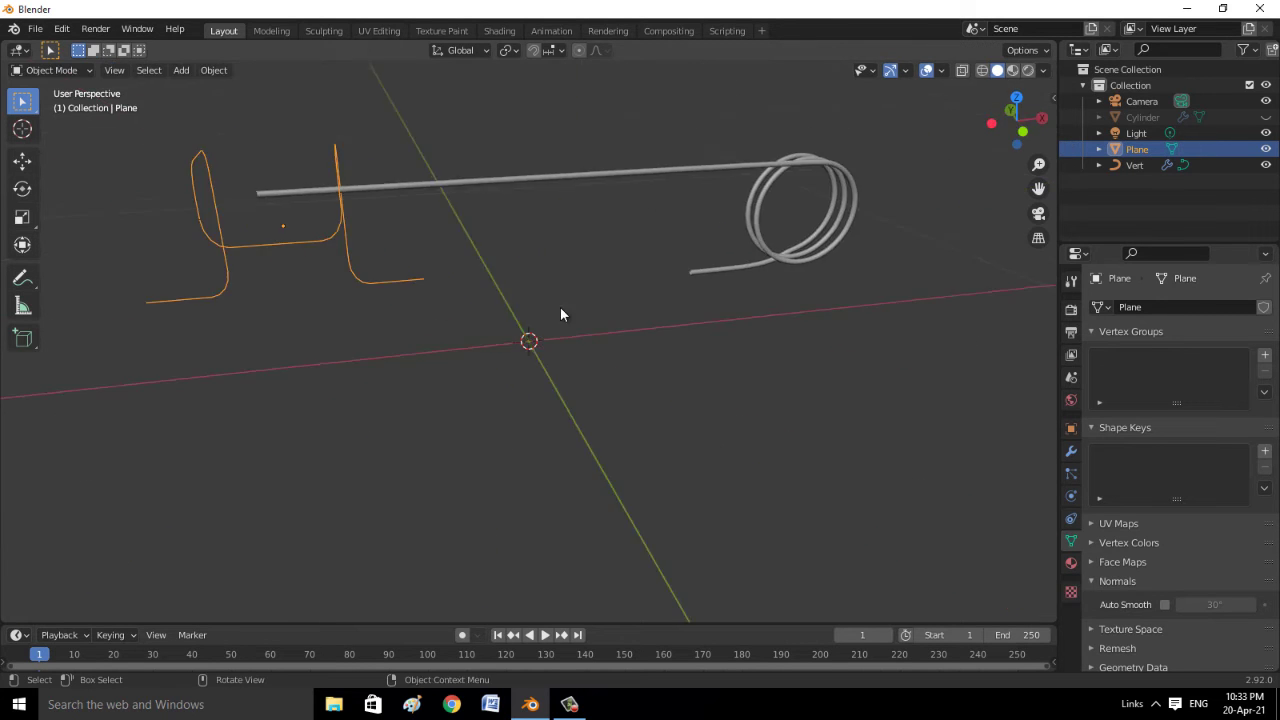
click(213, 70)
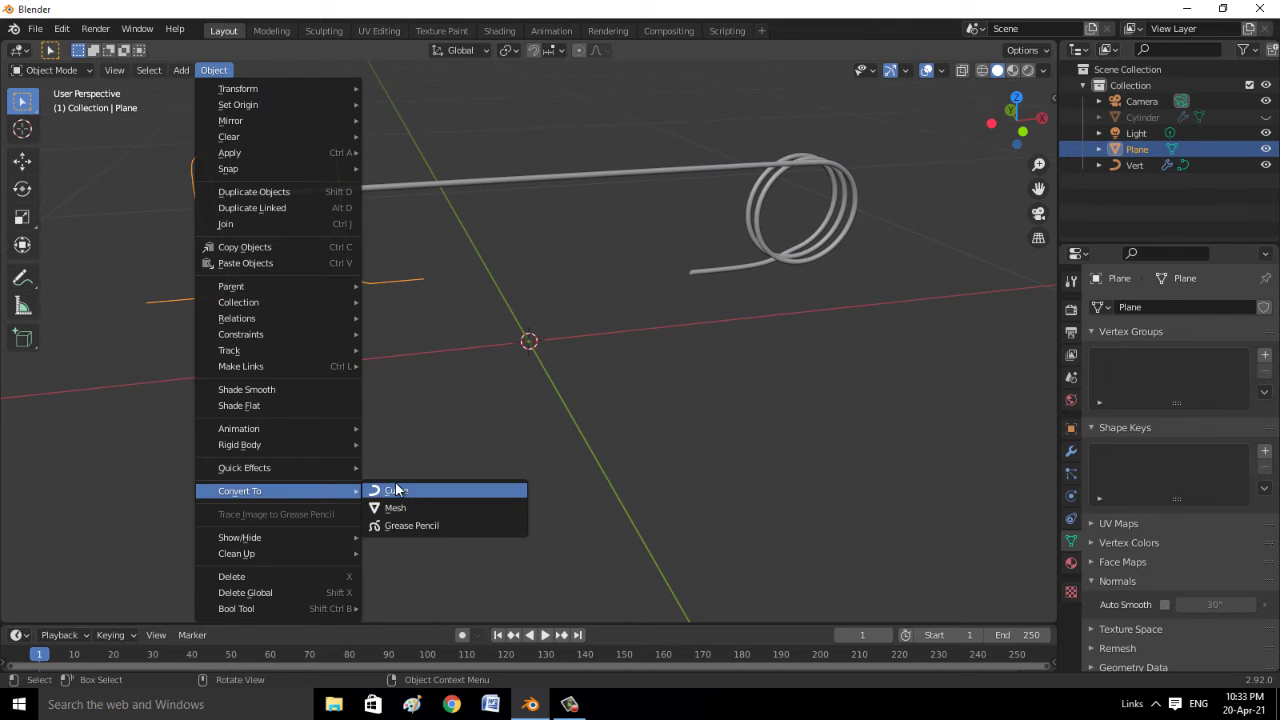
click(385, 490)
middle_drag(537, 415, 988, 436)
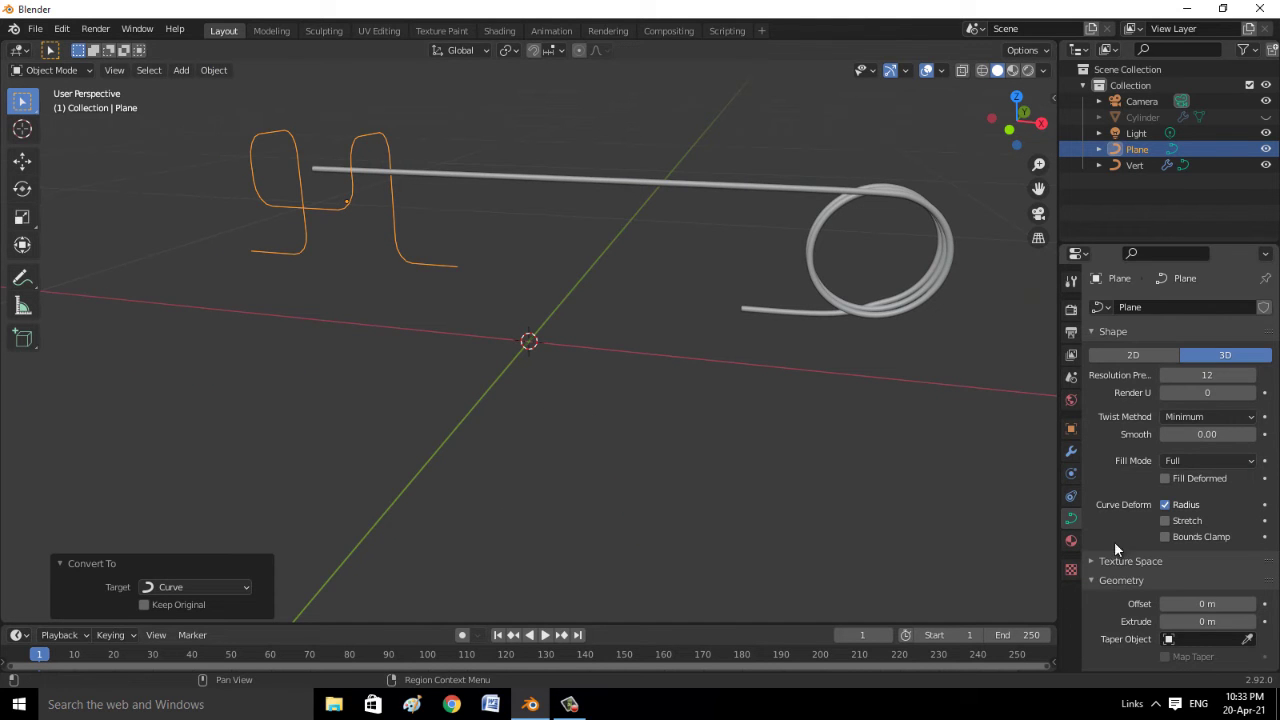
scroll(1155, 580, down, 4)
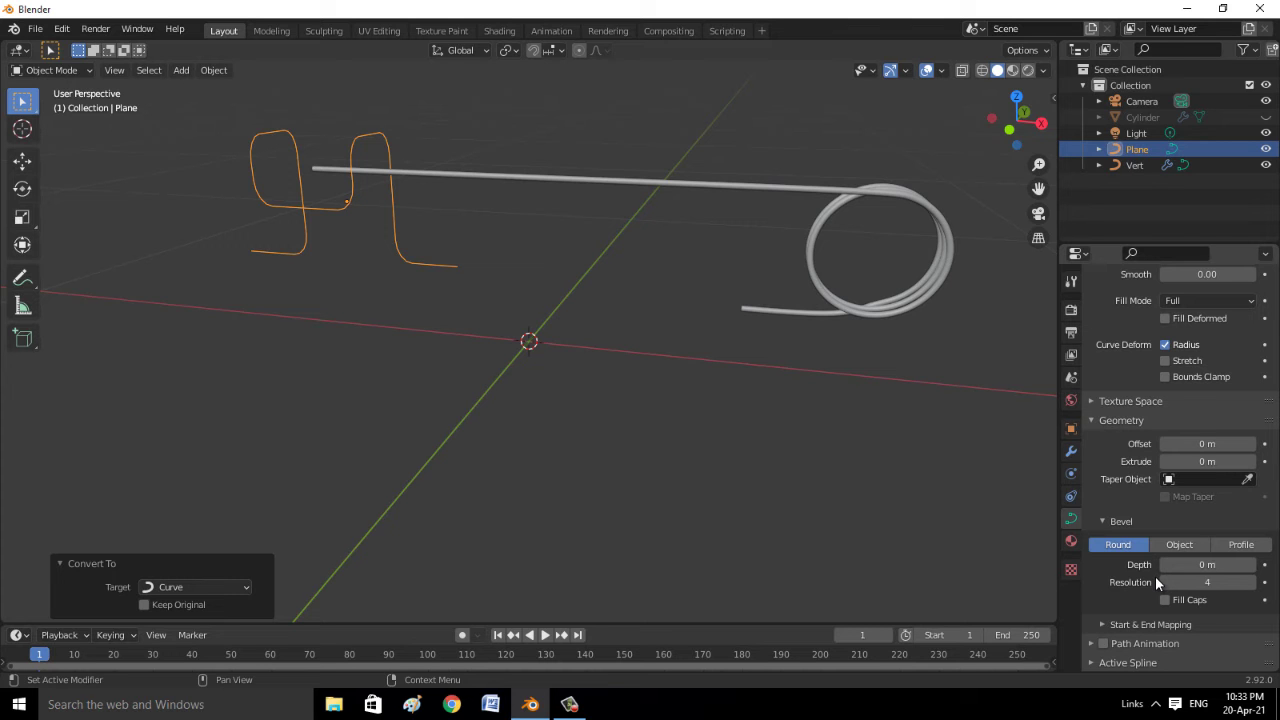
drag(1155, 576, 1111, 517)
scroll(577, 436, up, 2)
Compare with the spring wire, then give the clip a 0.05 m round bevel at resolution 6
click(441, 355)
scroll(502, 392, up, 3)
scroll(502, 392, down, 3)
click(615, 154)
scroll(753, 432, down, 2)
scroll(686, 423, down, 1)
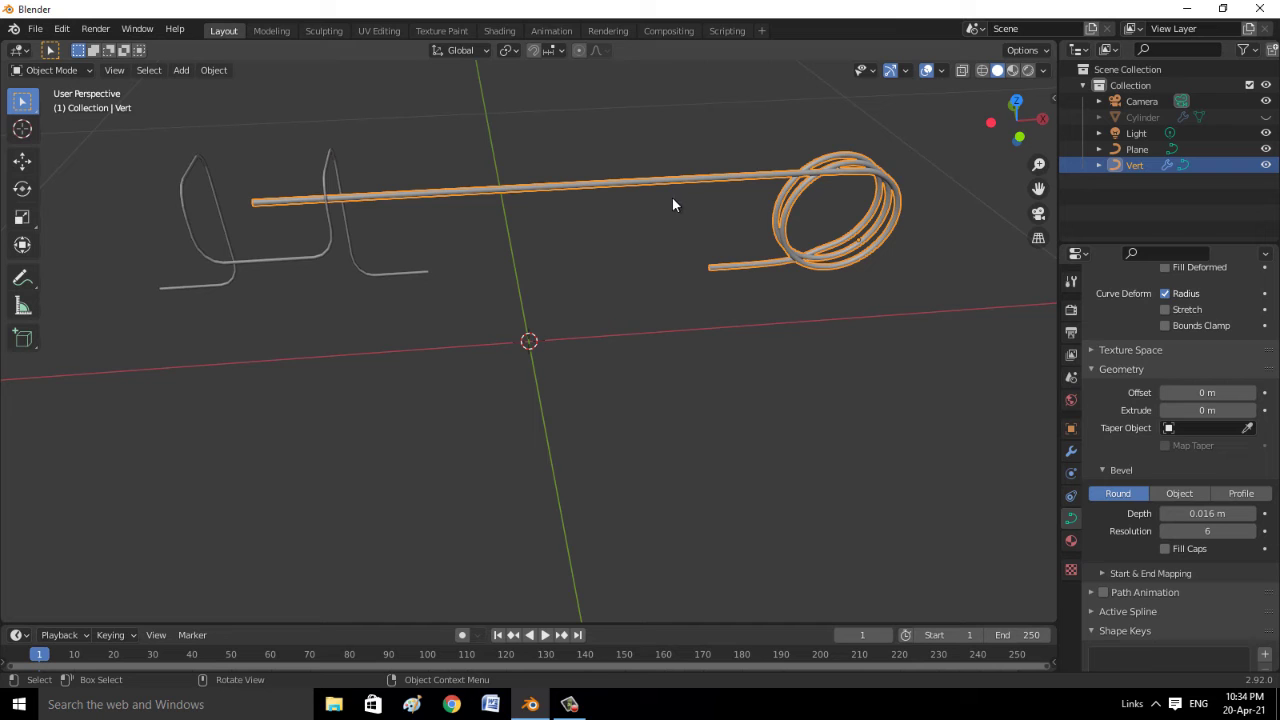
click(328, 240)
click(1180, 513)
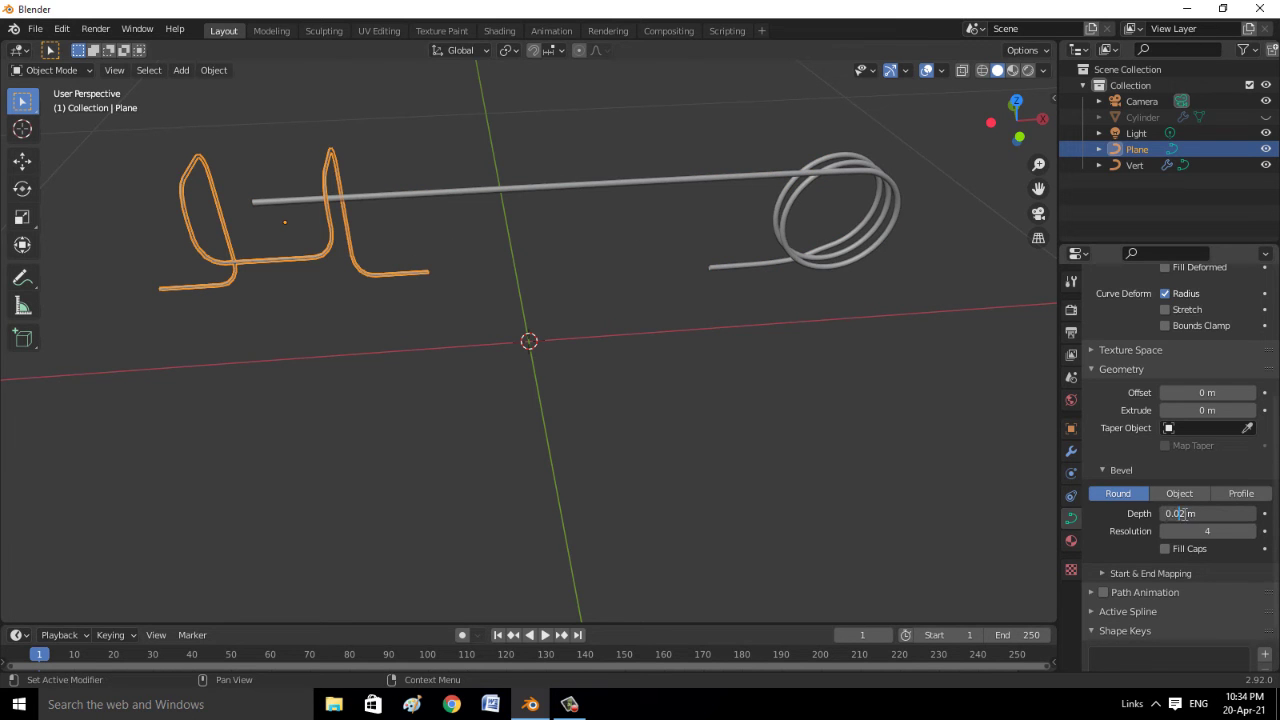
click(1249, 531)
click(1249, 531)
click(1200, 513)
drag(1175, 513, 1165, 529)
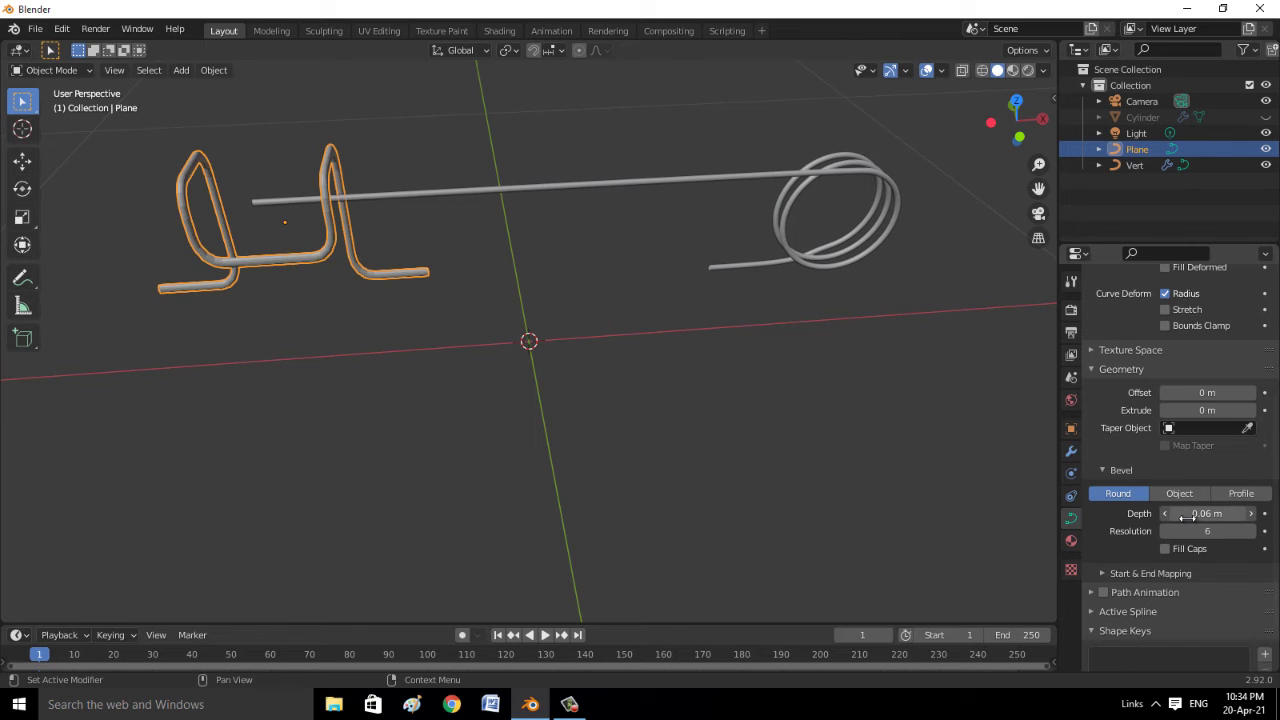
mouse_move(435, 472)
middle_down()
mouse_move(560, 398)
mouse_move(516, 405)
middle_up()
Add a Subdivision Surface modifier to the clip wire with viewport and render levels 5
click(1071, 451)
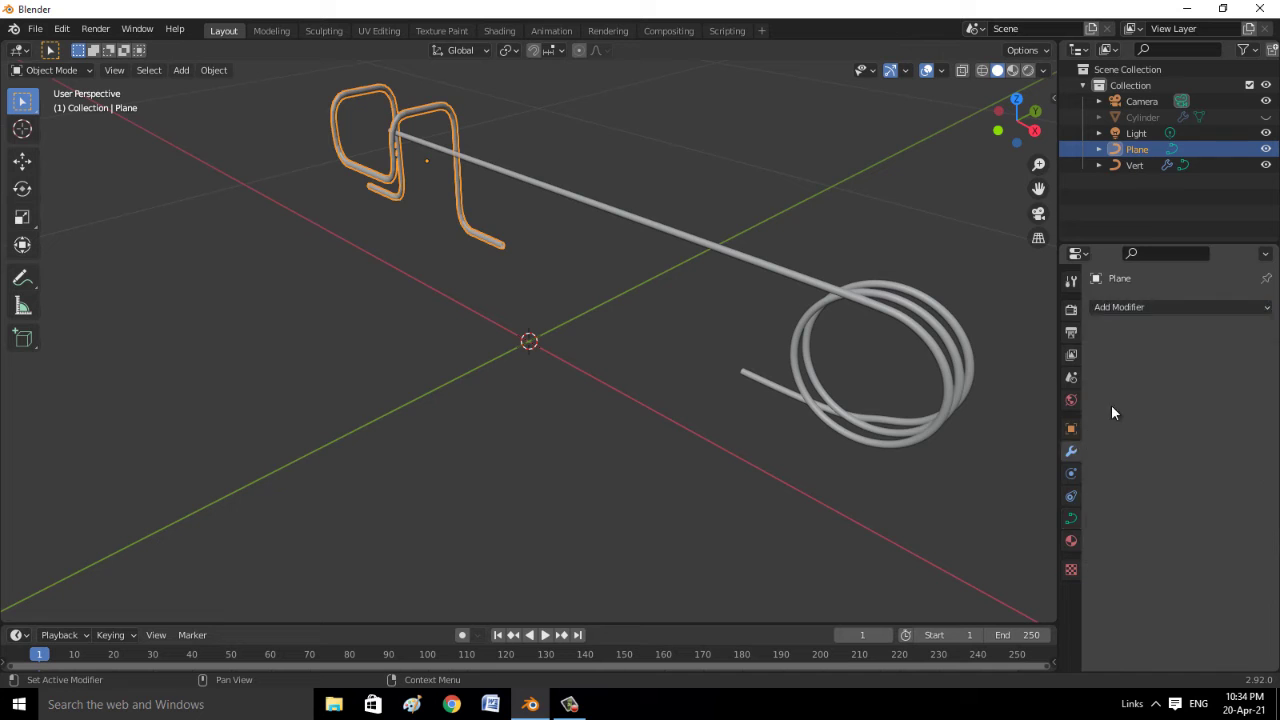
click(1150, 307)
click(1020, 506)
scroll(536, 390, up, 4)
scroll(536, 390, down, 1)
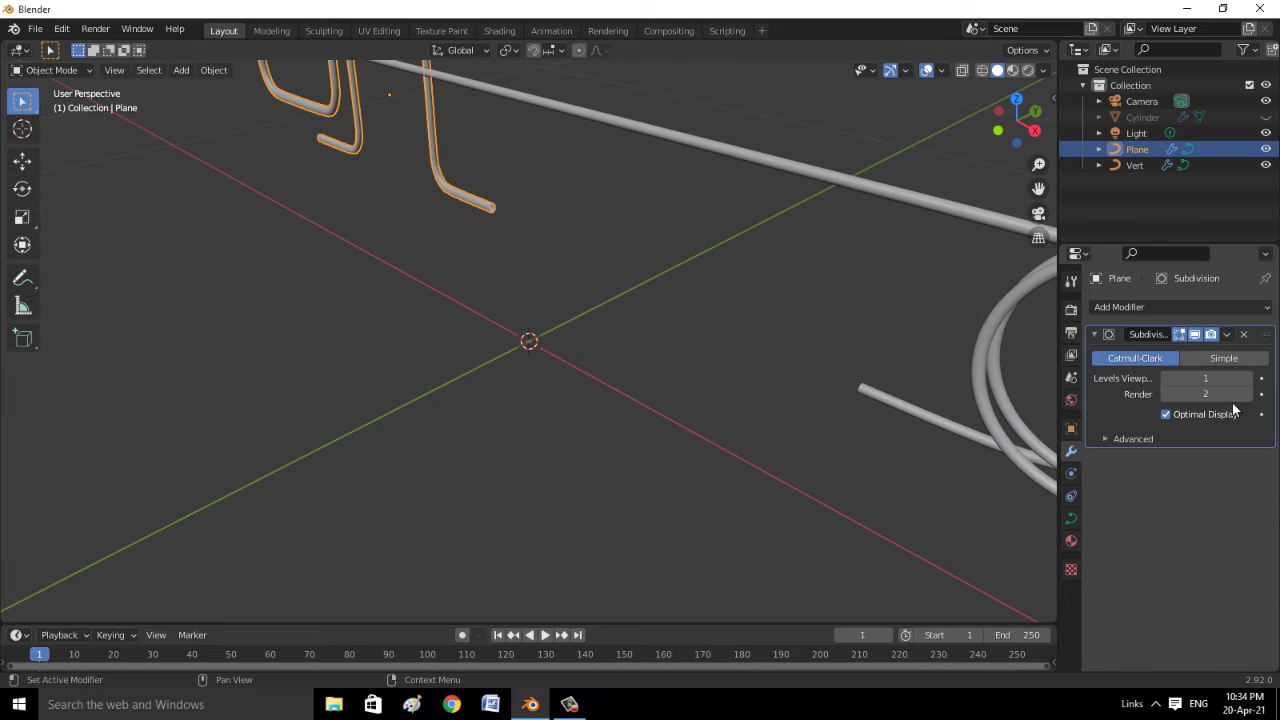
key(i)
click(1247, 378)
click(1247, 378)
click(1247, 378)
click(1247, 378)
click(1247, 394)
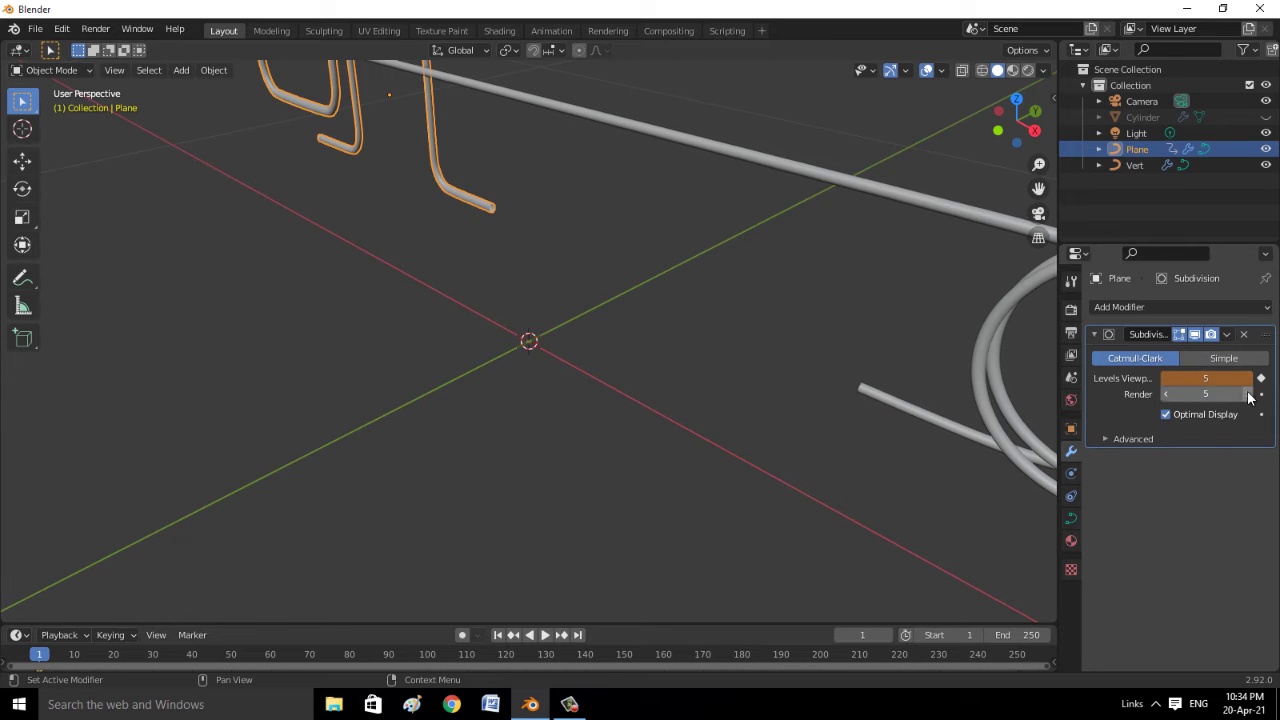
click(1247, 394)
click(1247, 394)
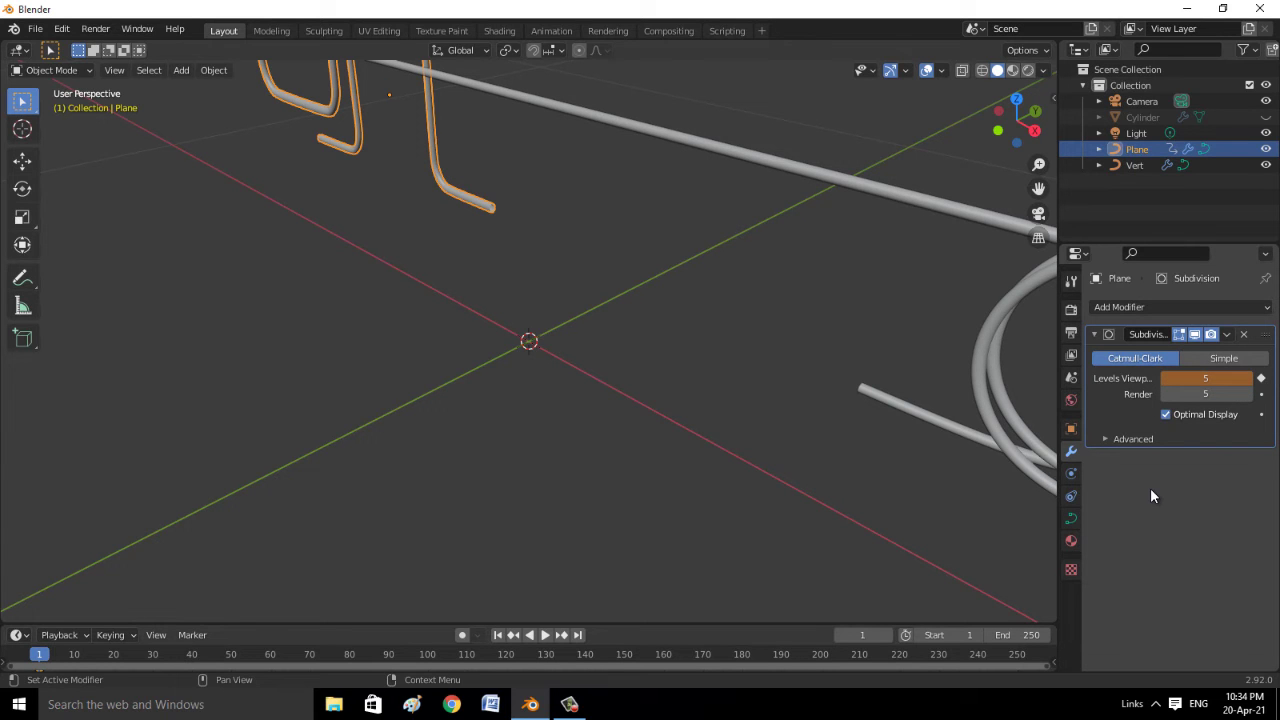
click(293, 258)
mouse_move(293, 258)
middle_down()
mouse_move(226, 256)
mouse_move(284, 263)
mouse_move(254, 289)
mouse_move(160, 289)
mouse_move(343, 315)
middle_up()
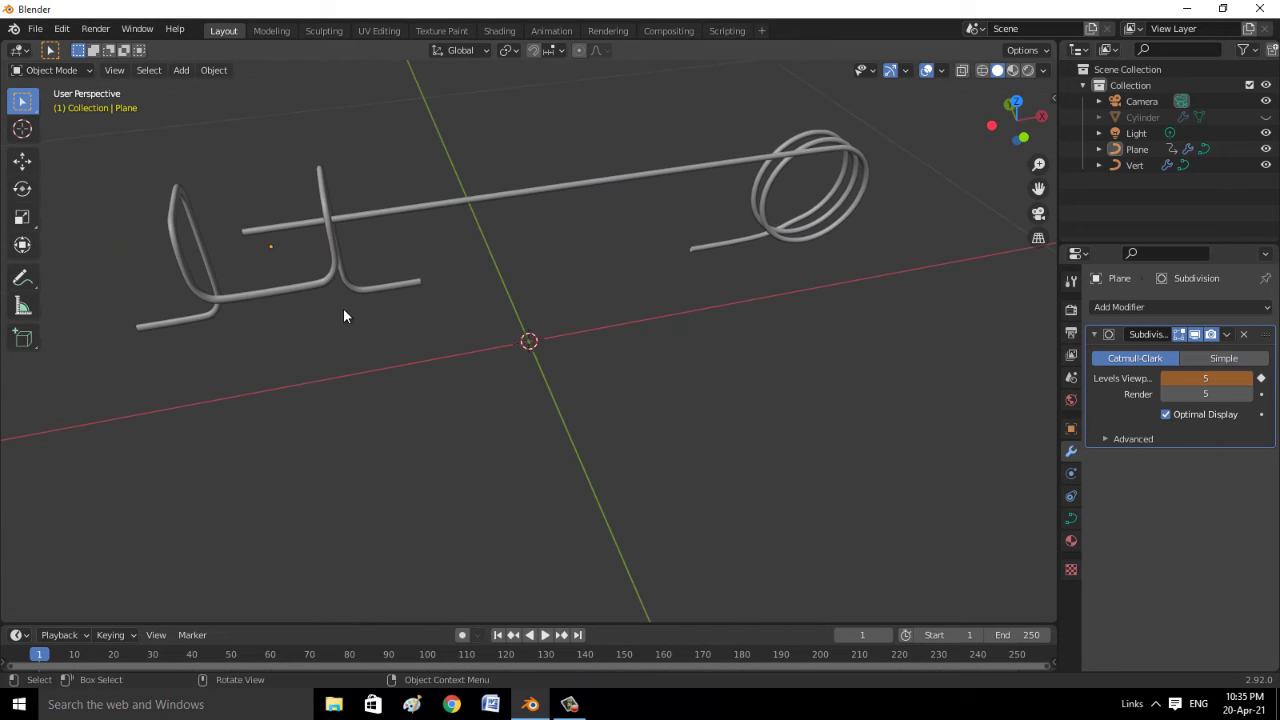
Unhide the dish, then shift the clip wire along X and lower it toward the dish
click(1265, 117)
mouse_move(797, 226)
middle_down()
mouse_move(651, 257)
mouse_move(686, 243)
mouse_move(343, 214)
middle_up()
click(356, 245)
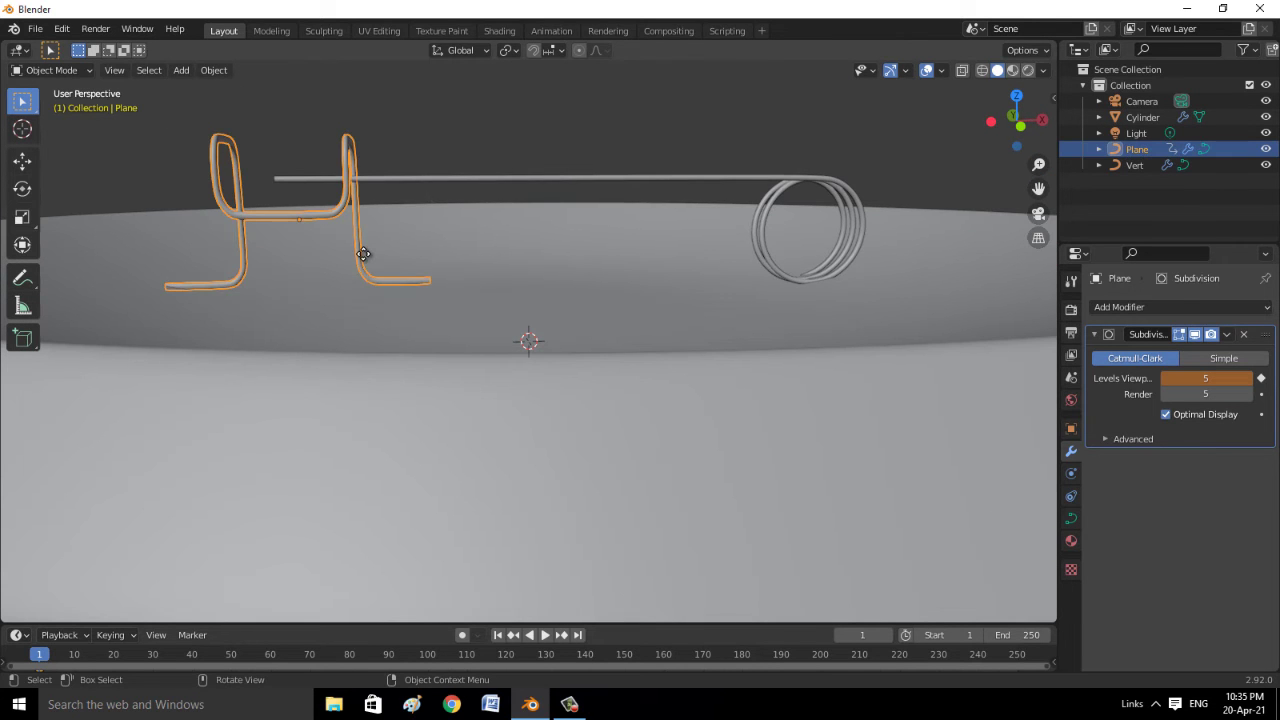
key(g)
key(x)
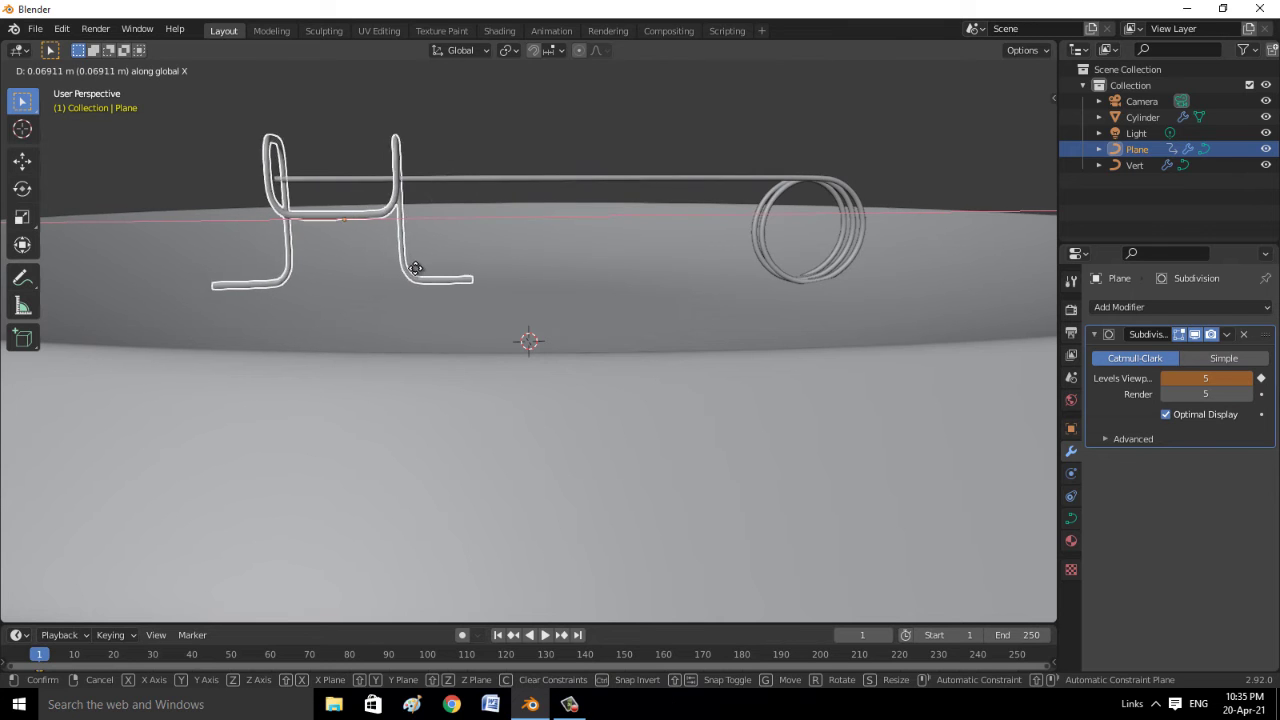
click(414, 269)
key(g)
key(z)
click(418, 298)
Adjust the clip wire's height so it sits on the dish's top surface
mouse_move(418, 298)
middle_down()
mouse_move(359, 317)
mouse_move(504, 339)
middle_up()
click(682, 283)
mouse_move(682, 283)
middle_down()
mouse_move(651, 325)
mouse_move(484, 244)
middle_up()
click(486, 257)
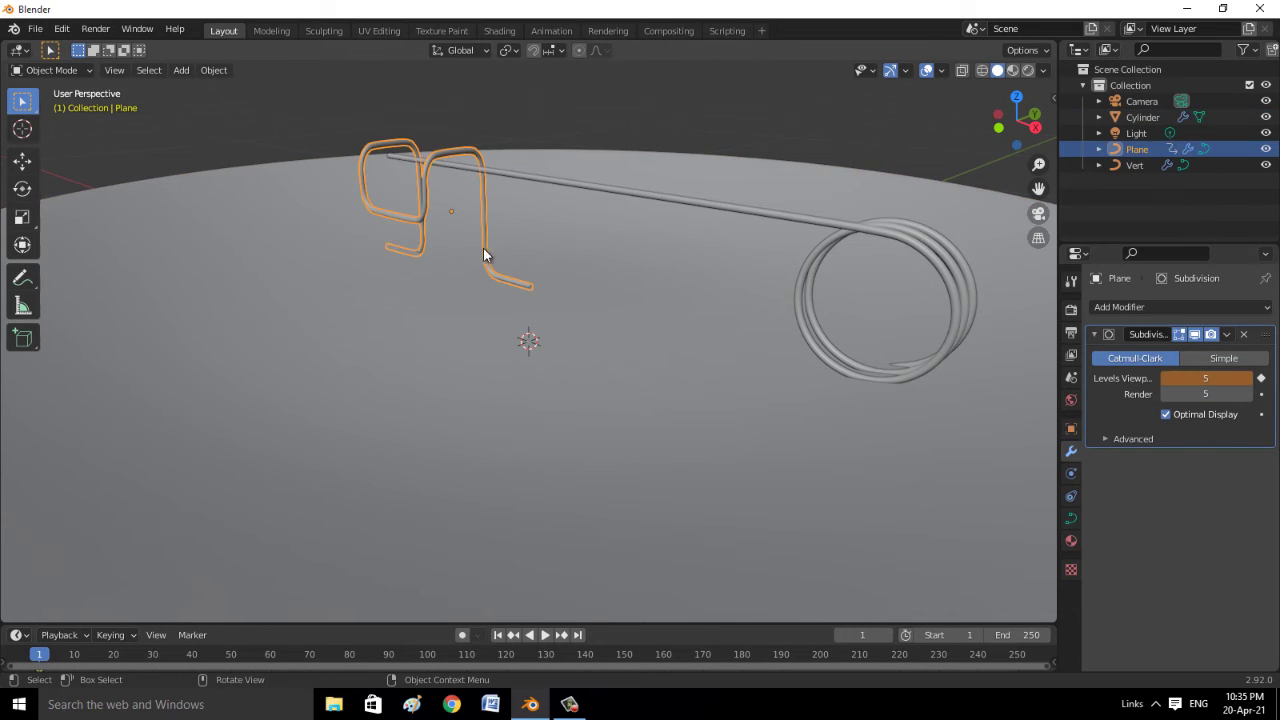
key(g)
key(z)
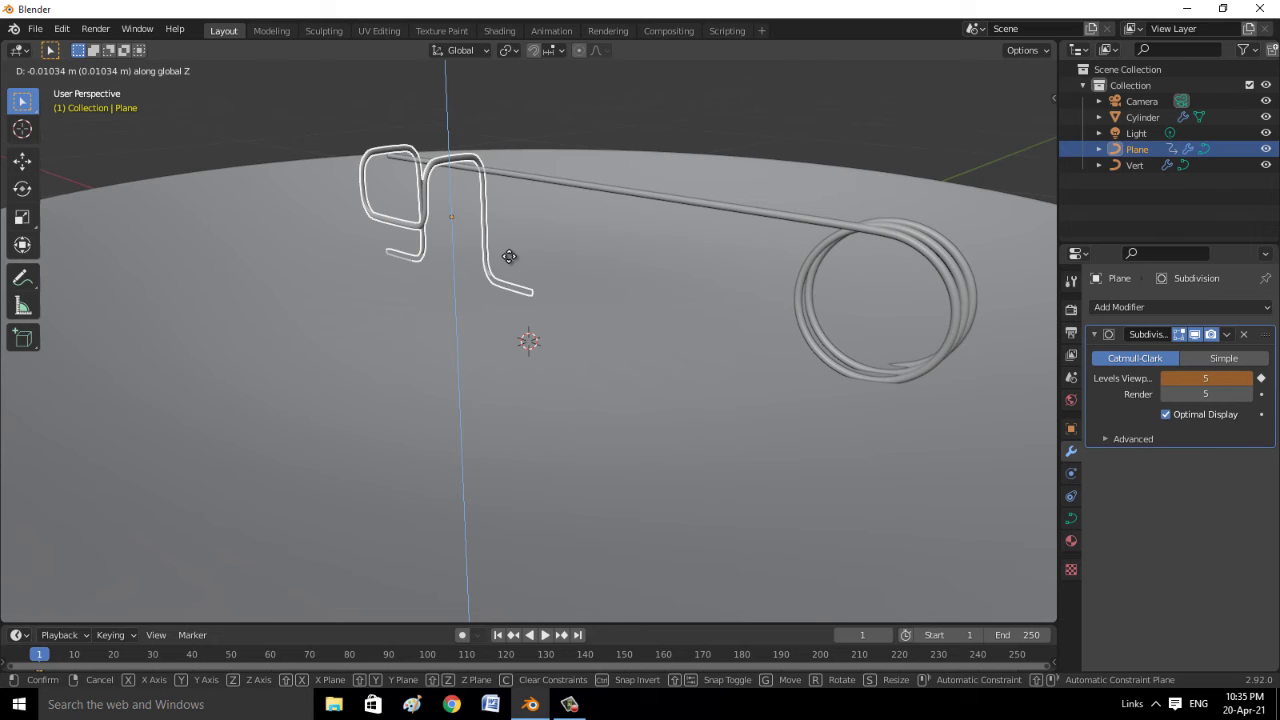
click(509, 256)
click(623, 108)
mouse_move(617, 249)
middle_down()
mouse_move(600, 242)
mouse_move(734, 260)
mouse_move(434, 271)
middle_up()
Narrow the clip to 0.813 along X and shift it 0.028 m left to meet the spring
click(428, 272)
key(s)
key(x)
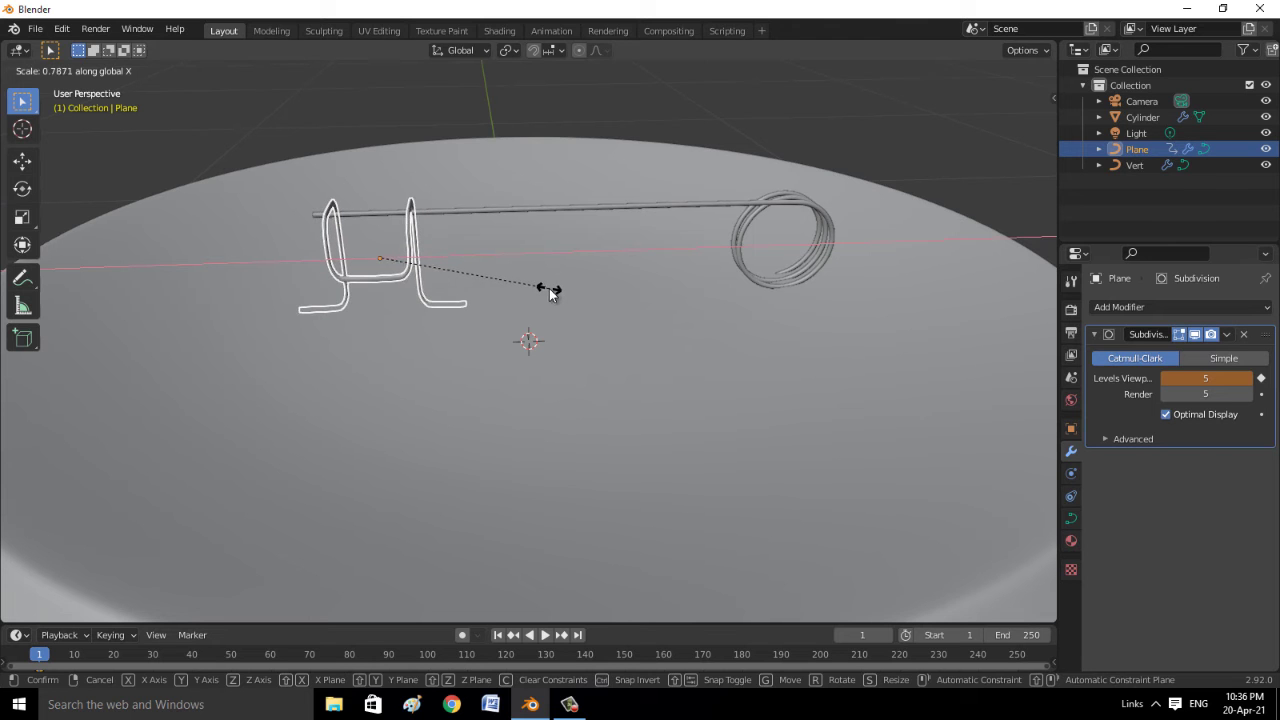
click(553, 289)
key(g)
key(x)
click(409, 329)
key(alt+a)
mouse_move(614, 185)
middle_down()
mouse_move(370, 259)
mouse_move(205, 249)
mouse_move(978, 247)
mouse_move(941, 182)
mouse_move(660, 457)
mouse_move(780, 426)
middle_up()
scroll(926, 174, down, 8)
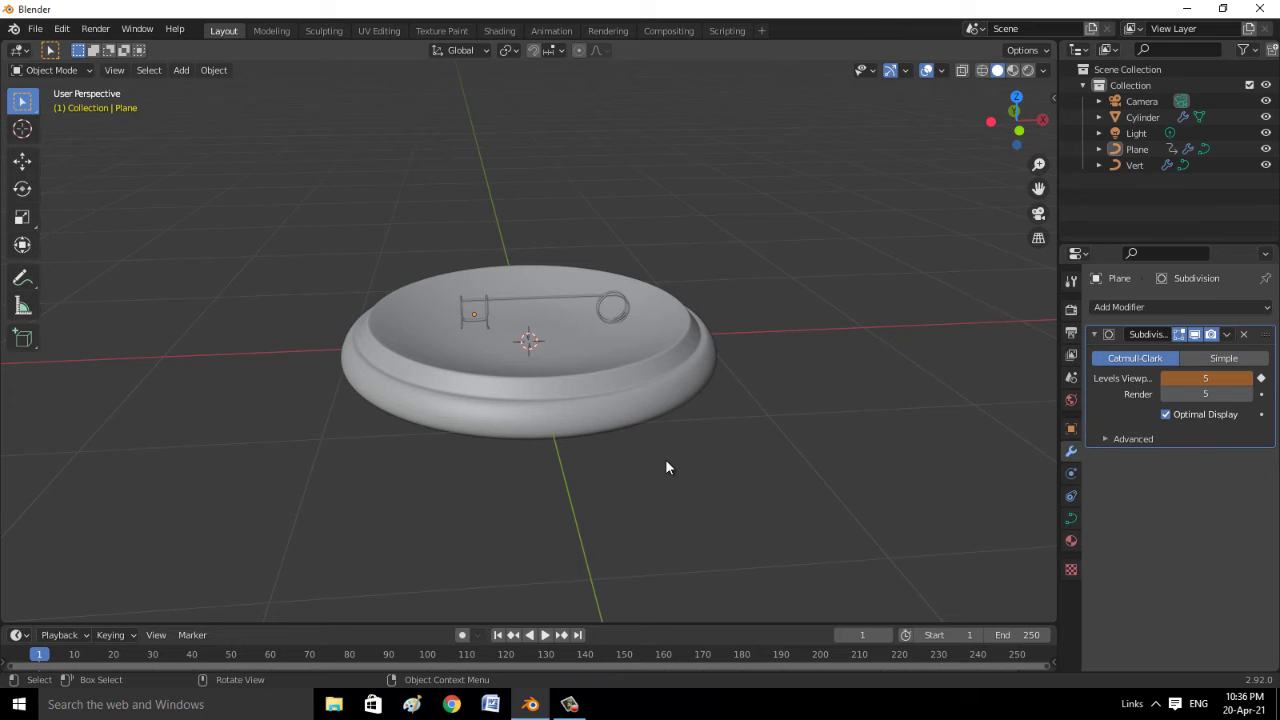
scroll(667, 467, up, 4)
scroll(438, 347, up, 2)
scroll(440, 345, down, 2)
Add a new cylinder and scale it down to 0.082
key(shift+a)
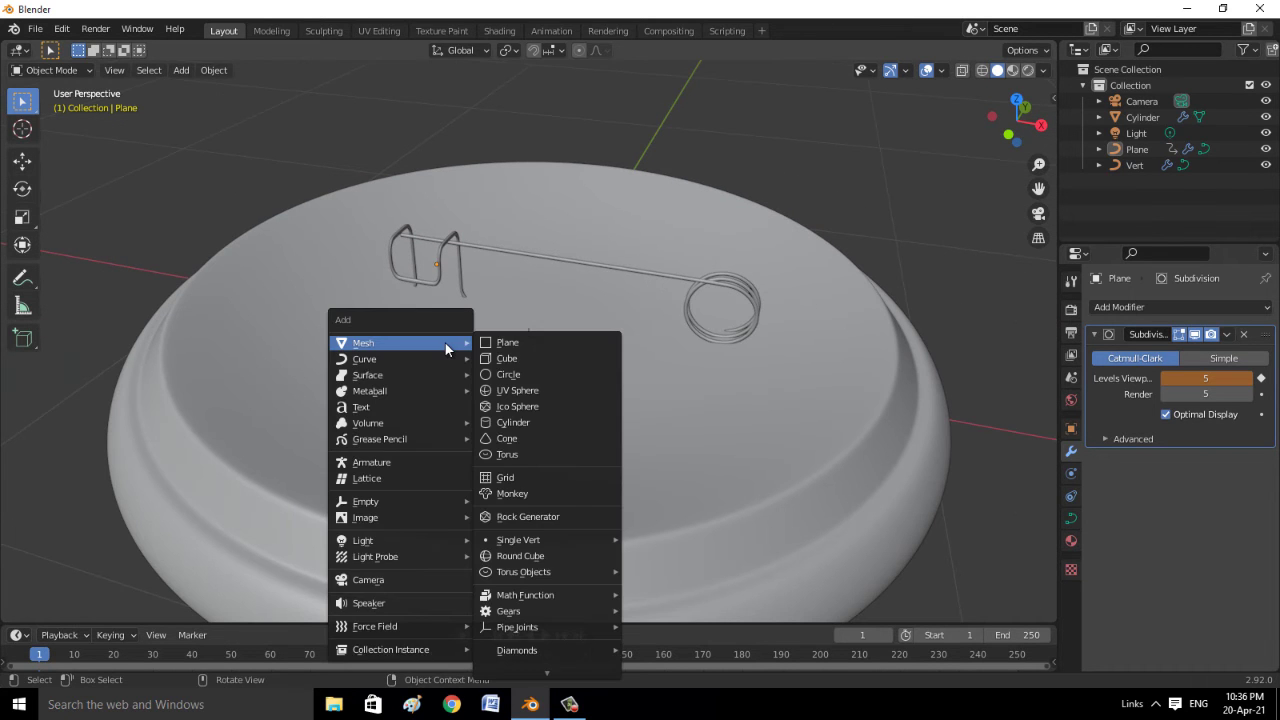
click(522, 421)
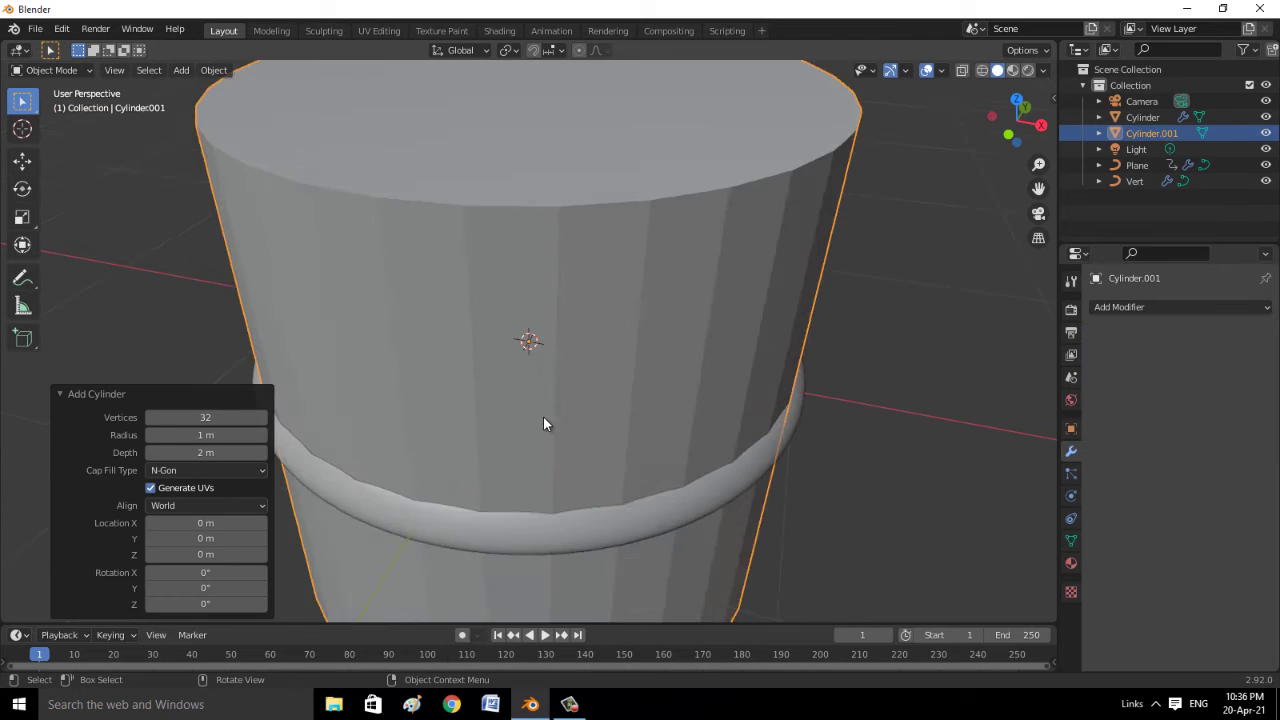
scroll(543, 417, down, 4)
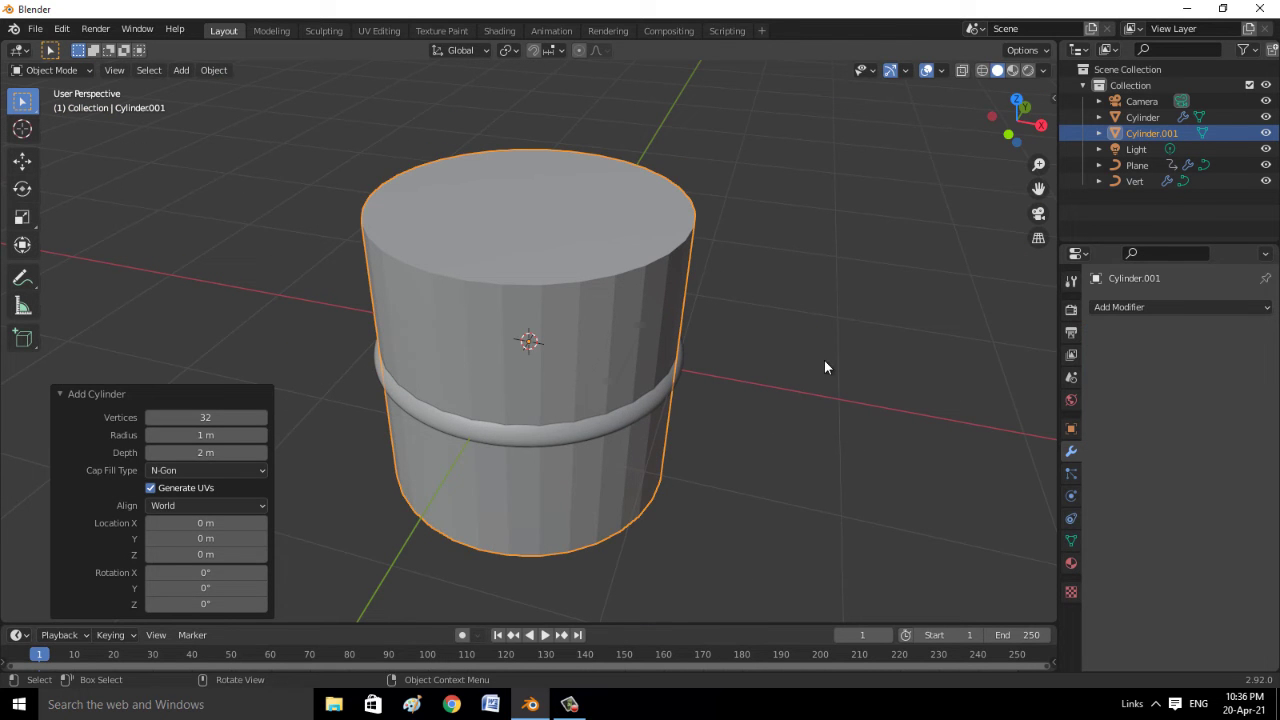
key(s)
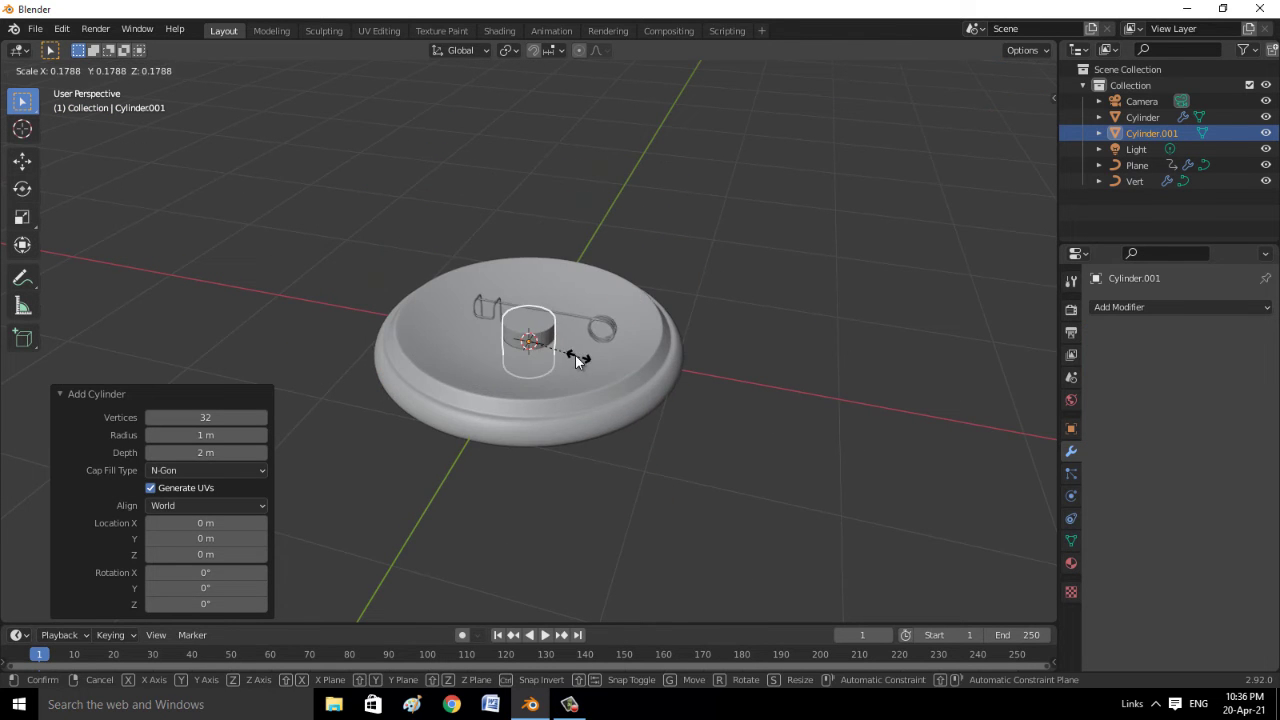
click(553, 343)
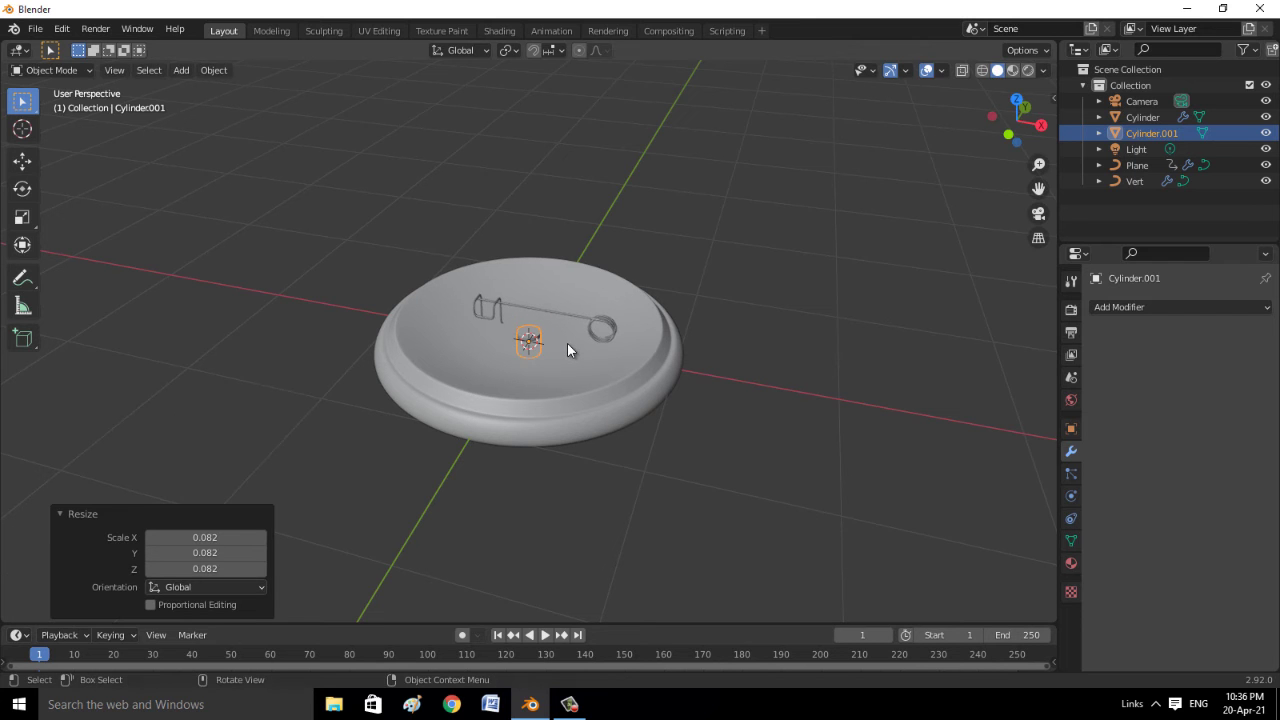
scroll(620, 400, up, 3)
scroll(630, 440, up, 5)
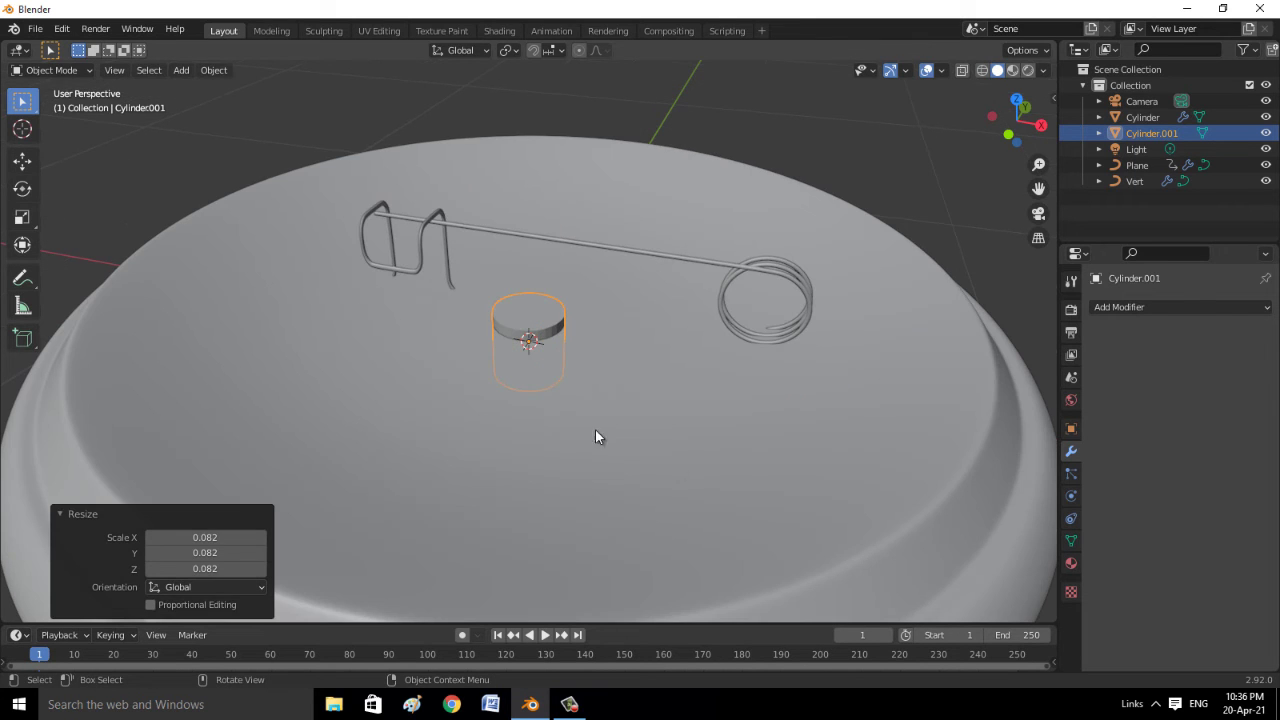
Slide the small cylinder along X until it sits under the wire clip's bracket
key(g)
key(x)
click(457, 369)
mouse_move(457, 369)
middle_down()
mouse_move(431, 376)
mouse_move(443, 366)
middle_up()
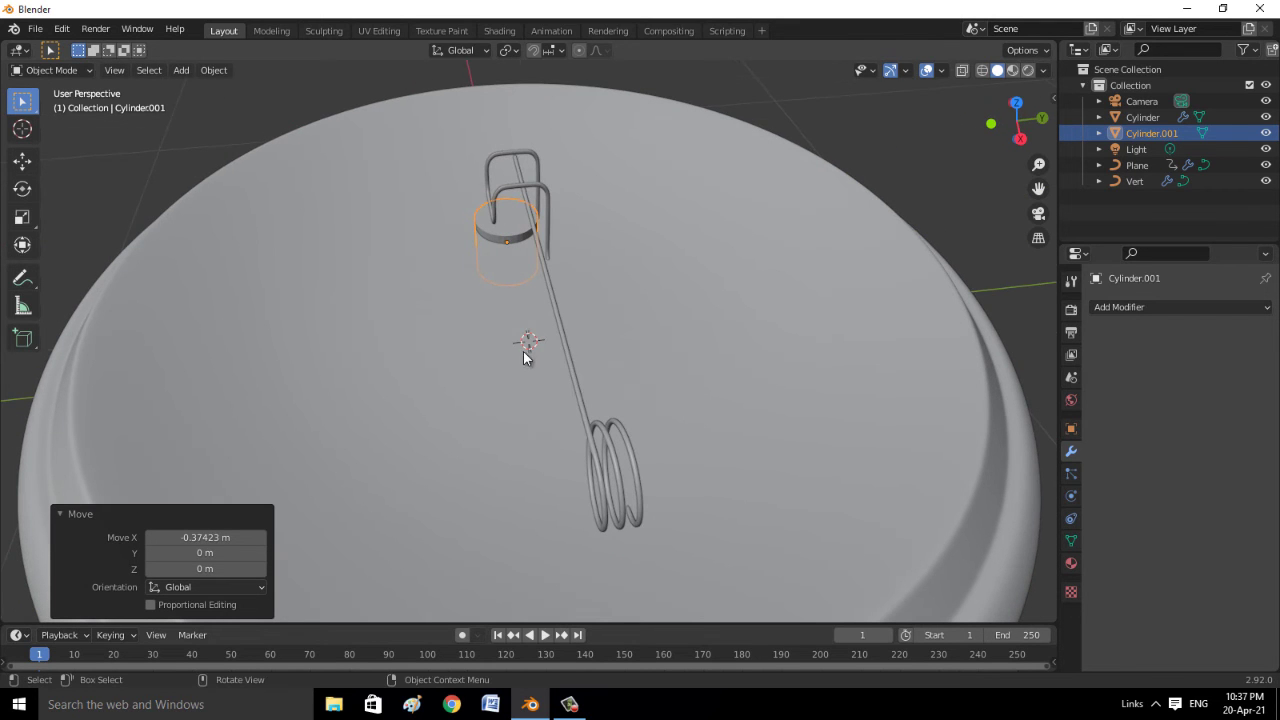
middle_drag(523, 351, 509, 351)
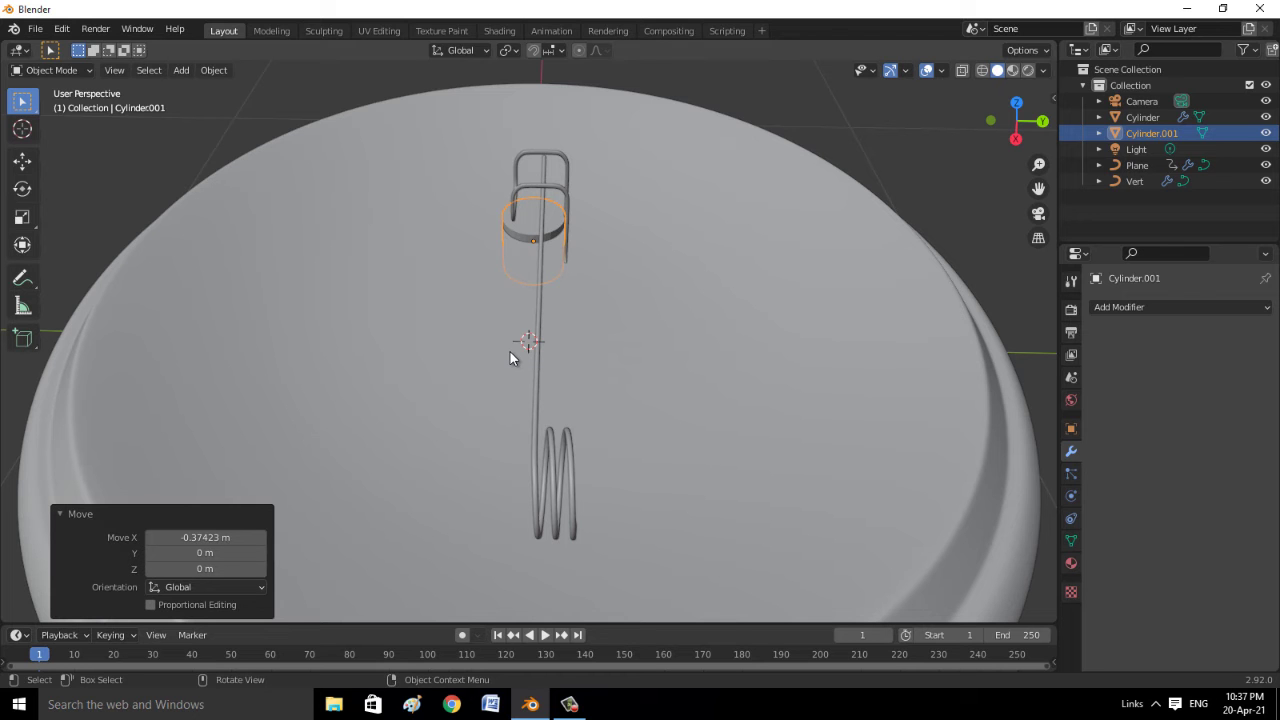
mouse_move(510, 352)
middle_down()
mouse_move(351, 314)
mouse_move(220, 323)
mouse_move(291, 381)
middle_up()
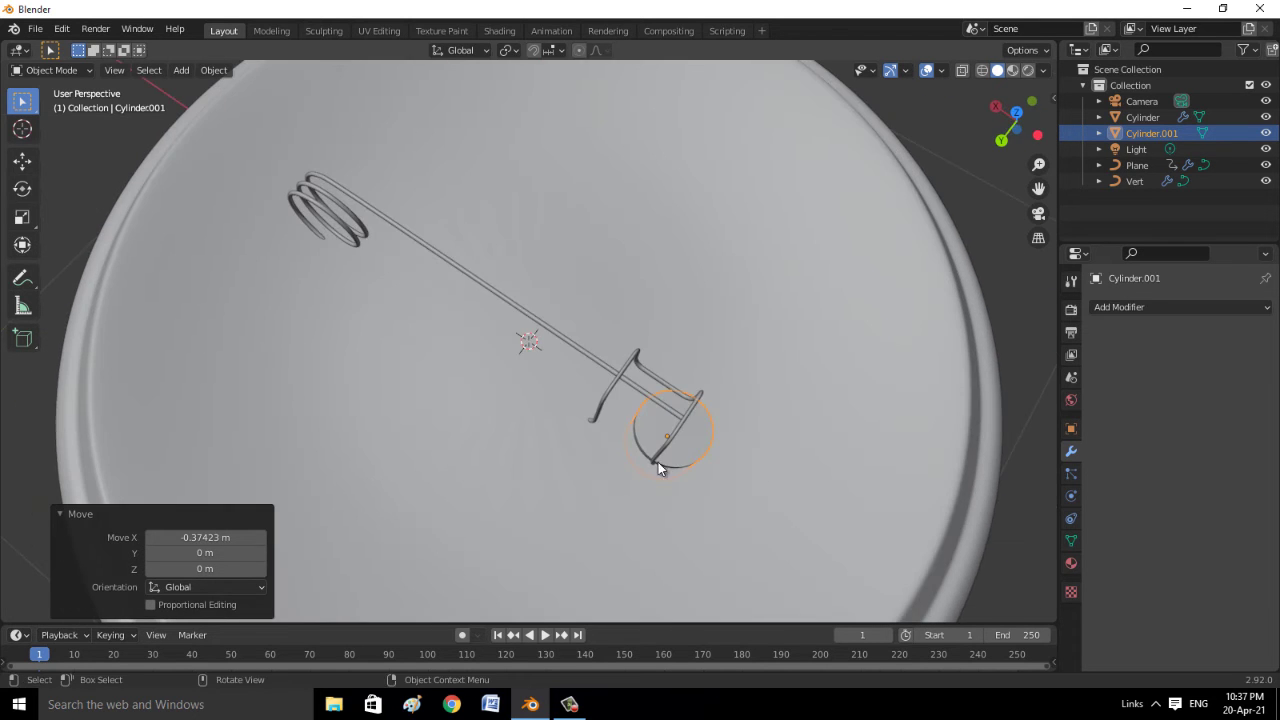
key(KP_3)
key(KP_7)
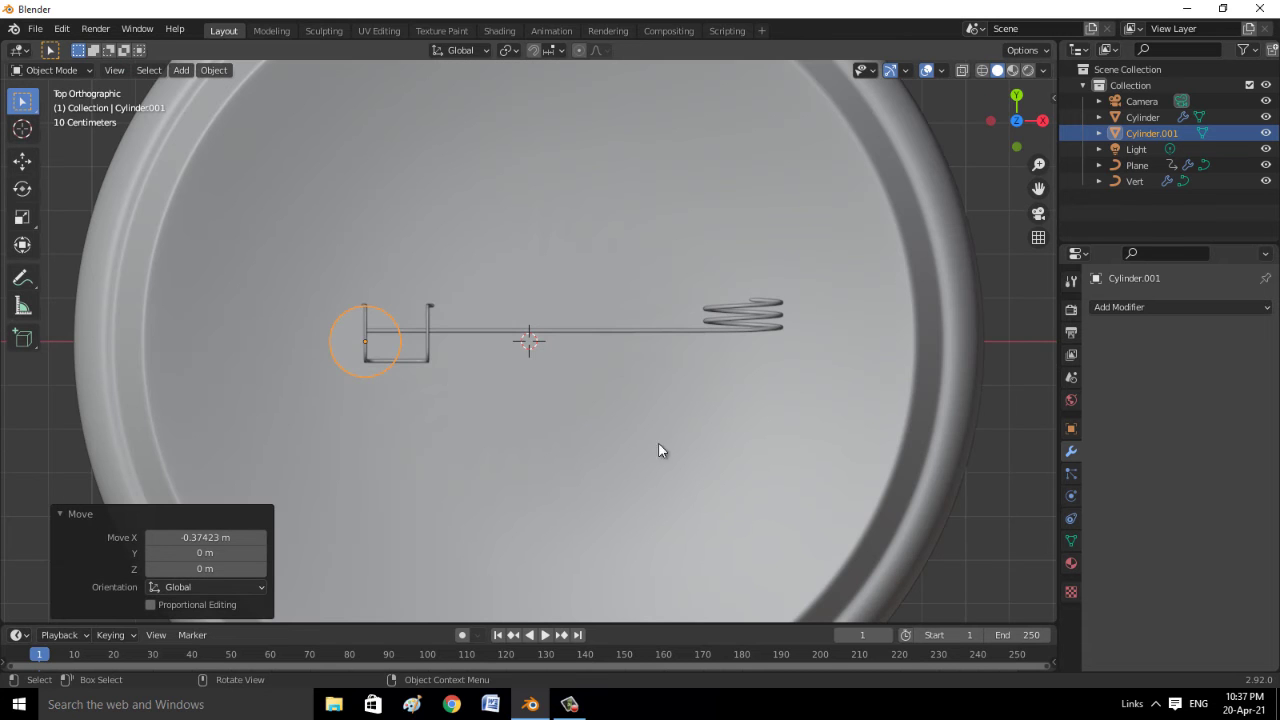
key(g)
key(x)
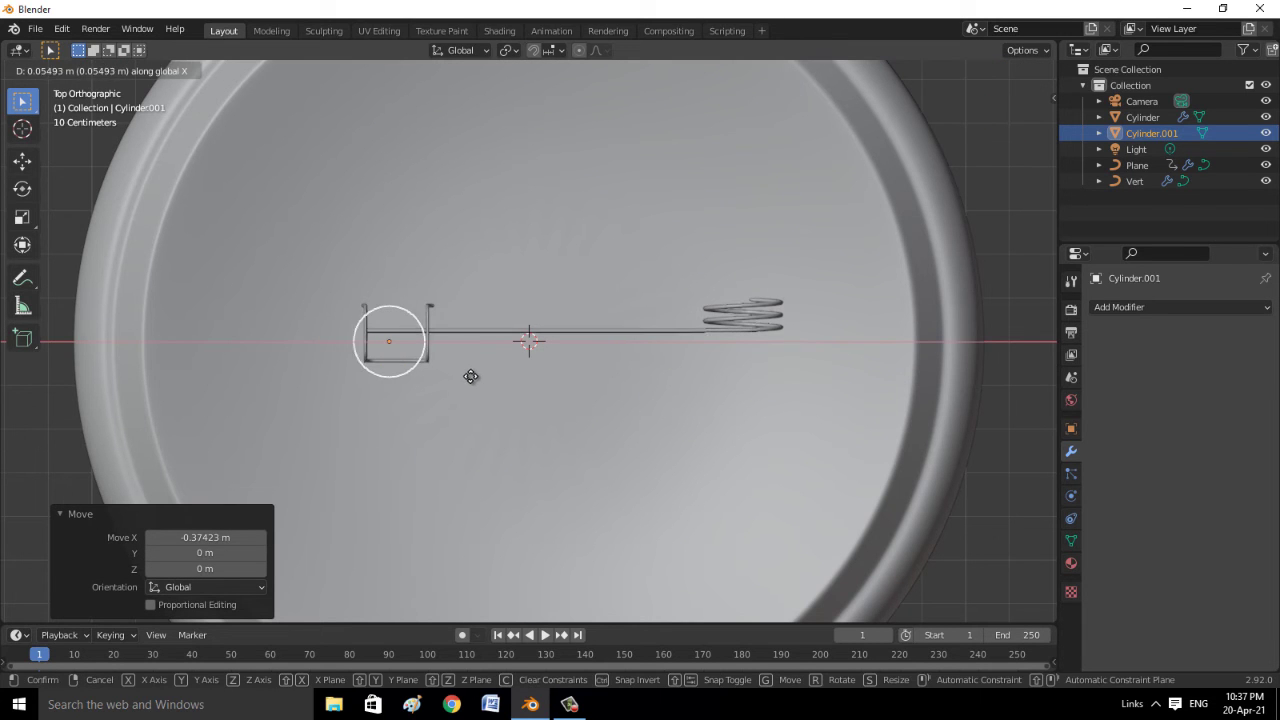
click(482, 376)
Raise the small cylinder 0.123 m along Z into the clip's loop
mouse_move(501, 403)
middle_down()
mouse_move(419, 349)
mouse_move(466, 286)
mouse_move(382, 366)
middle_up()
key(g)
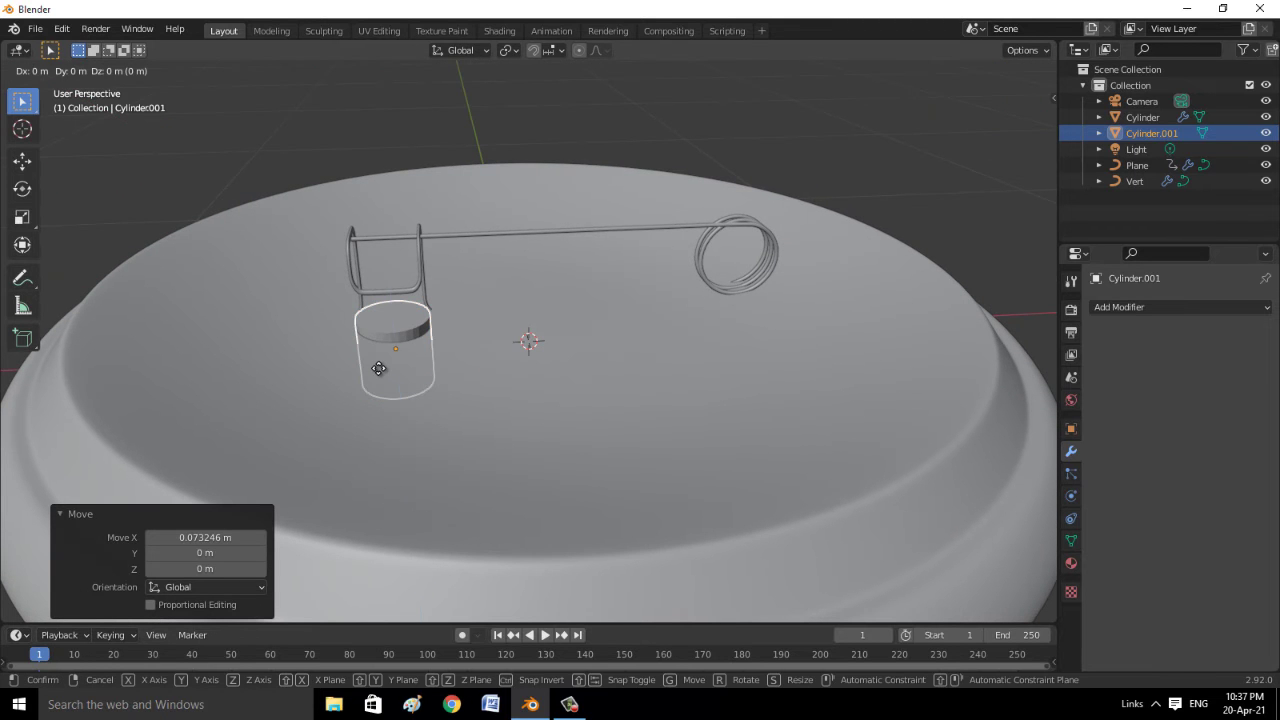
key(z)
click(398, 326)
mouse_move(398, 324)
middle_down()
mouse_move(366, 329)
mouse_move(470, 336)
mouse_move(520, 320)
middle_up()
Apply Shade Smooth to the small cylinder and reselect it
click(1160, 307)
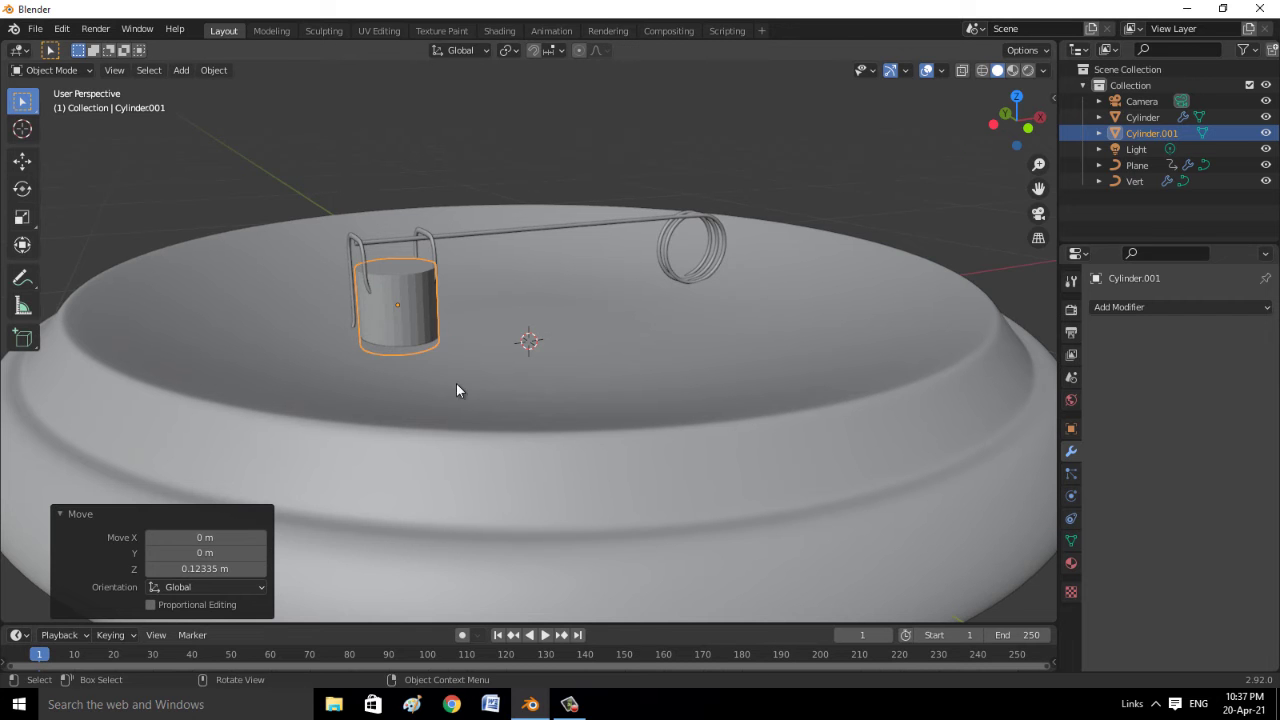
right_click(412, 300)
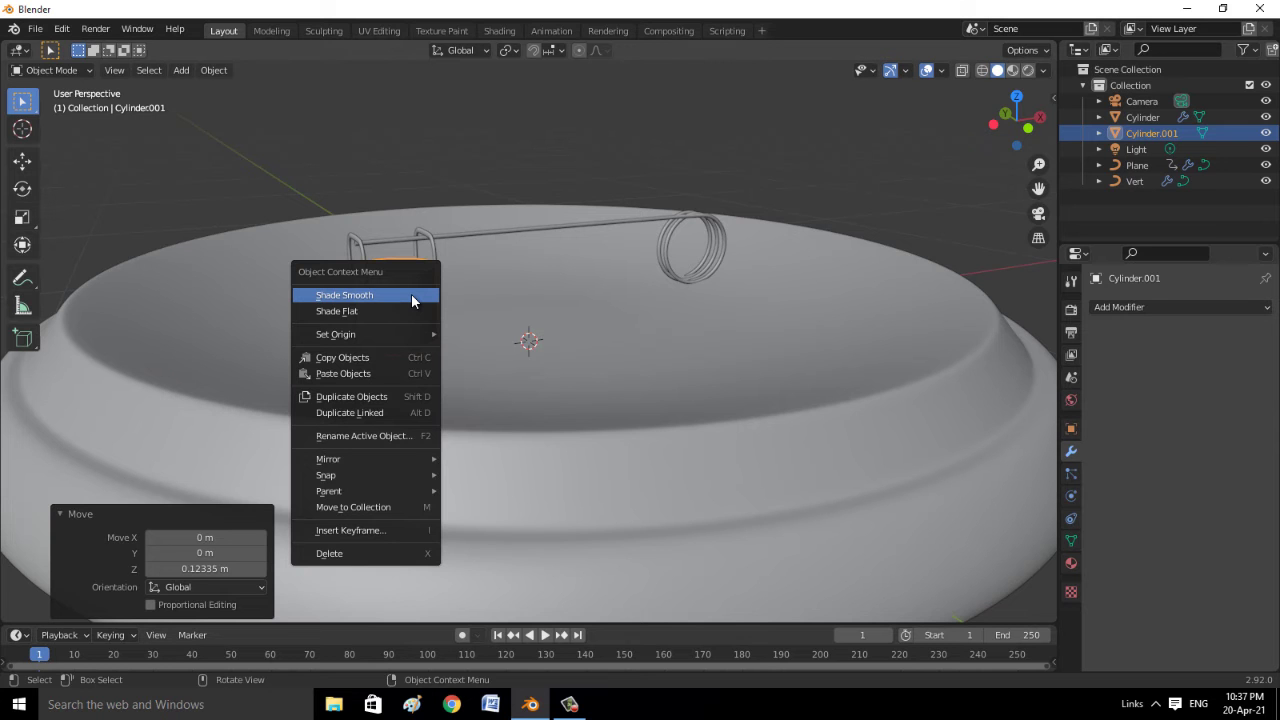
click(411, 293)
middle_drag(411, 293, 642, 435)
click(391, 324)
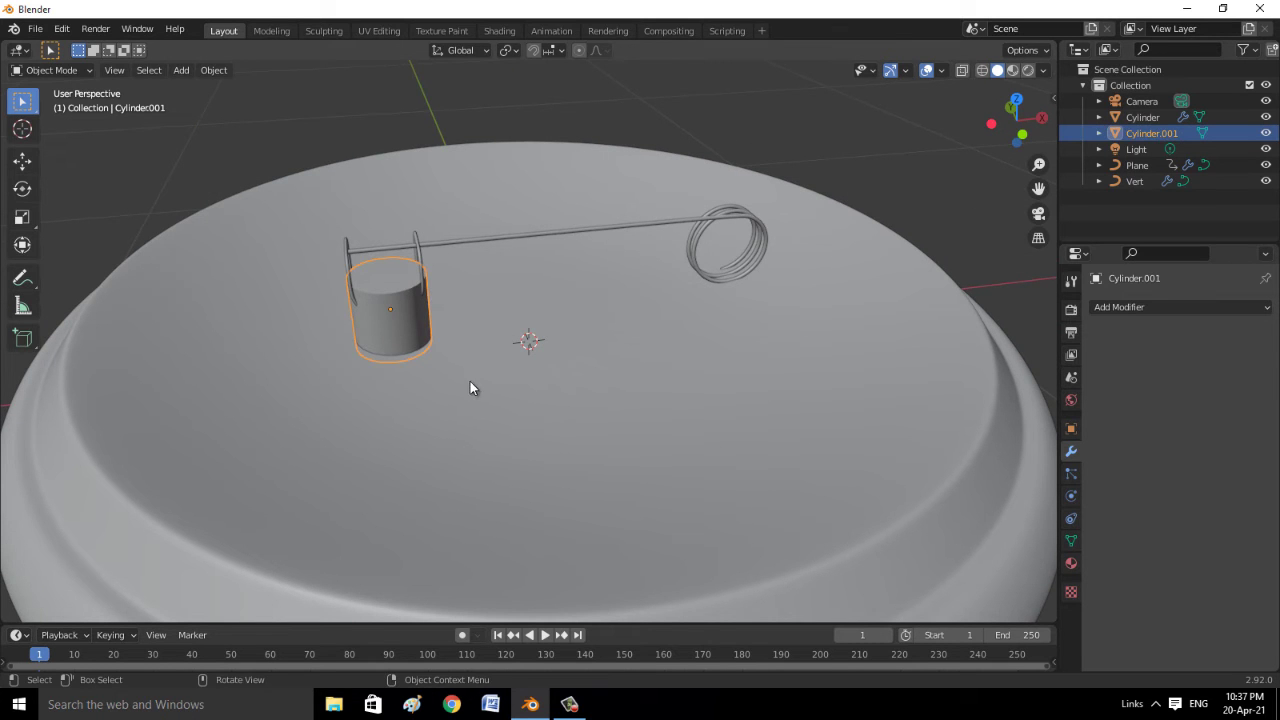
Add the dish to the selection and apply a BoolTool Difference (Ctrl+minus) cutting Cylinder.001 from it
shift+click(498, 428)
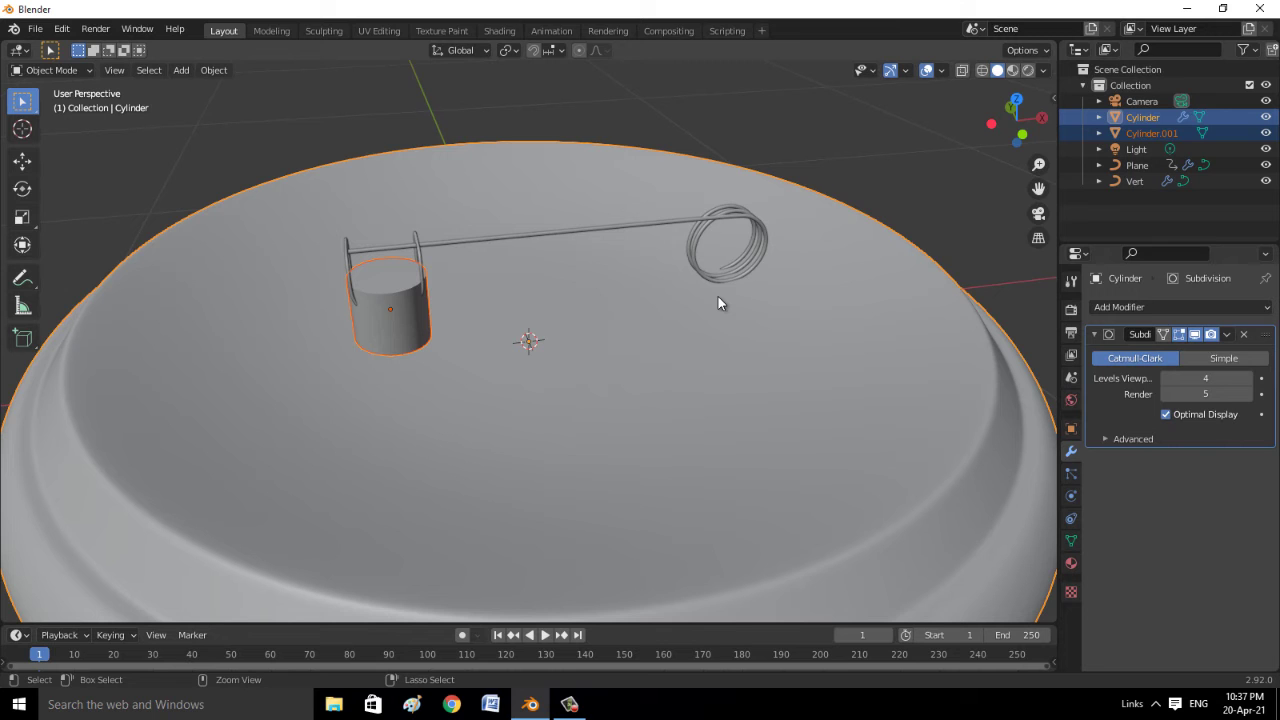
key(ctrl+KP_Subtract)
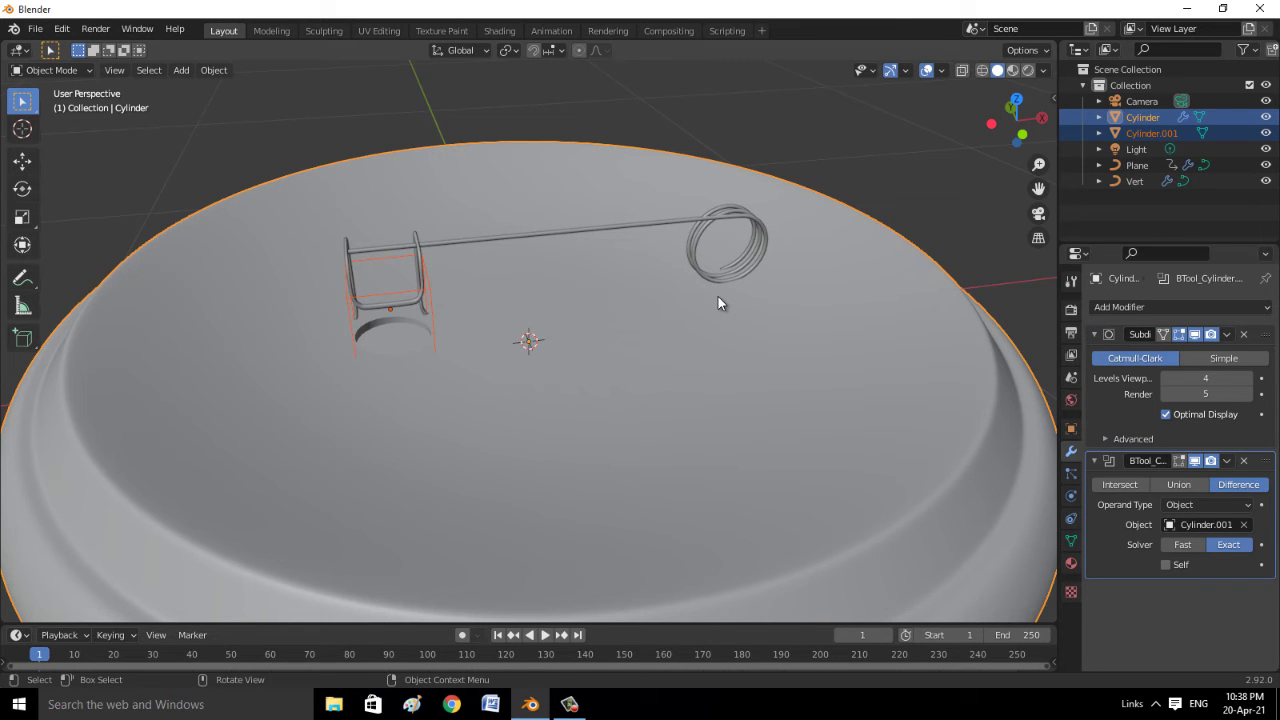
click(952, 161)
middle_drag(929, 222, 830, 267)
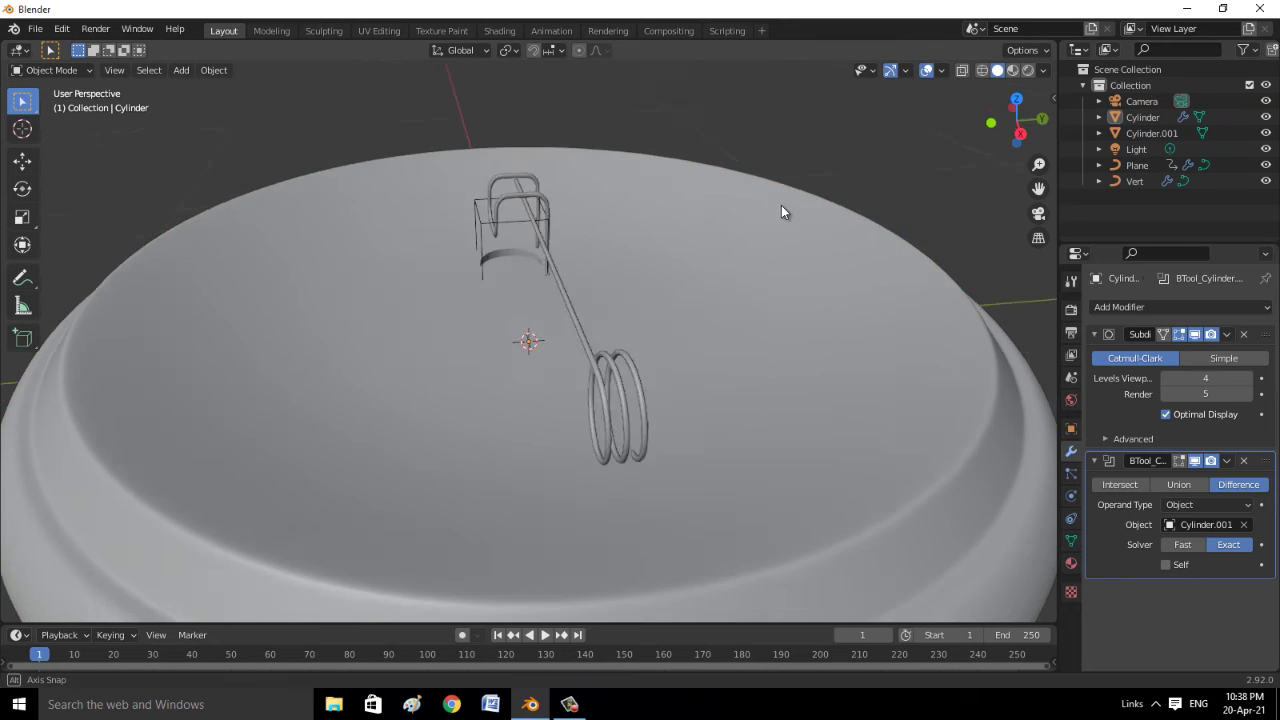
scroll(810, 320, down, 6)
middle_drag(786, 364, 740, 364)
click(745, 370)
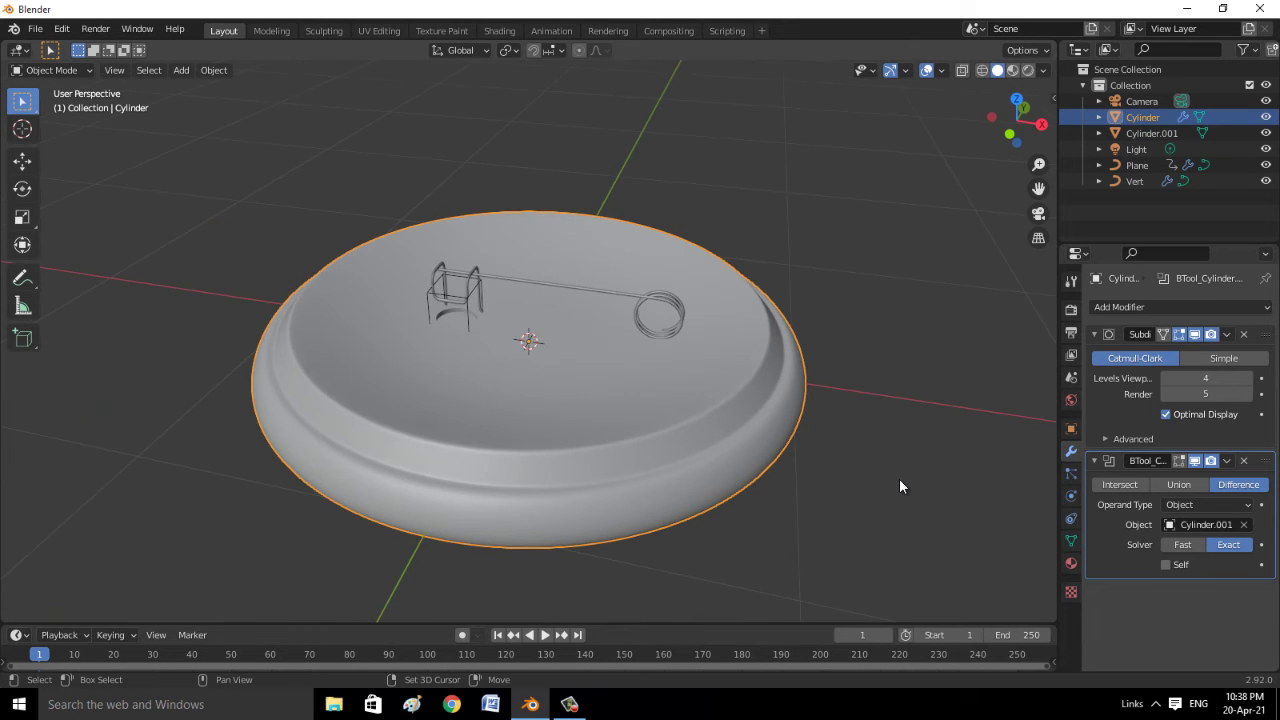
Duplicate the dish with Shift+D and place the copy 0.514 m above along Z
key(shift+d)
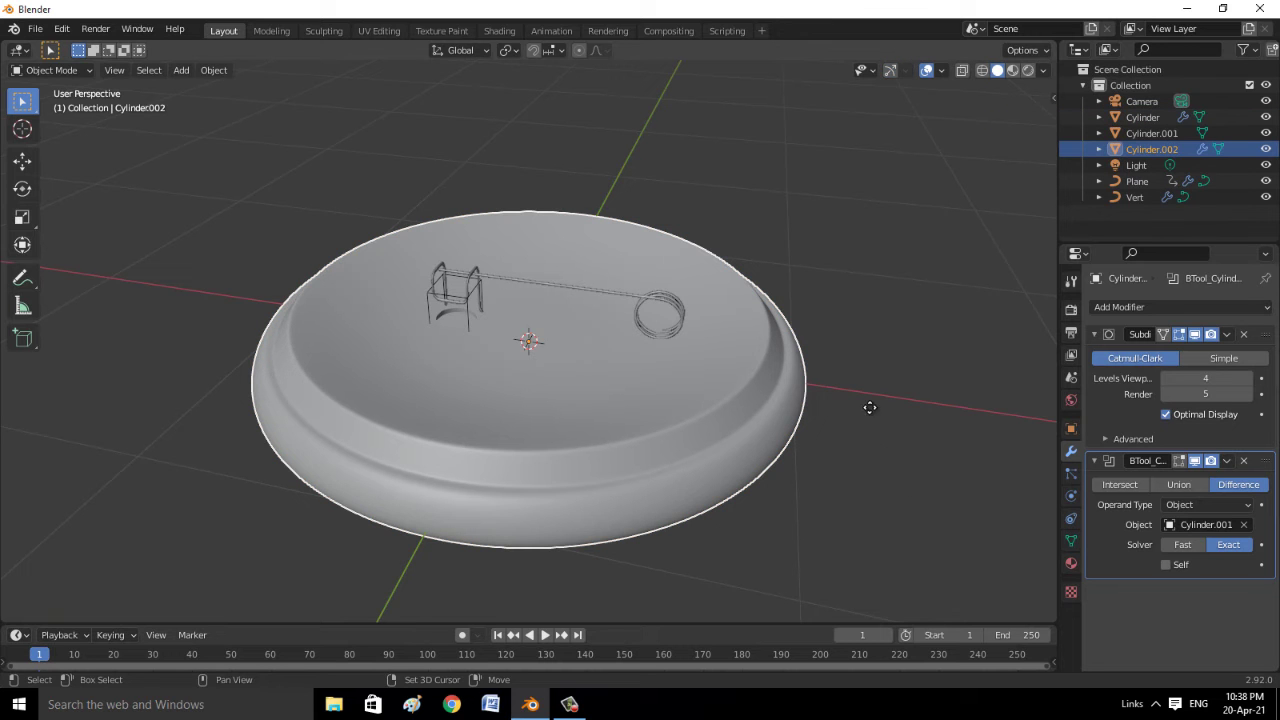
click(862, 349)
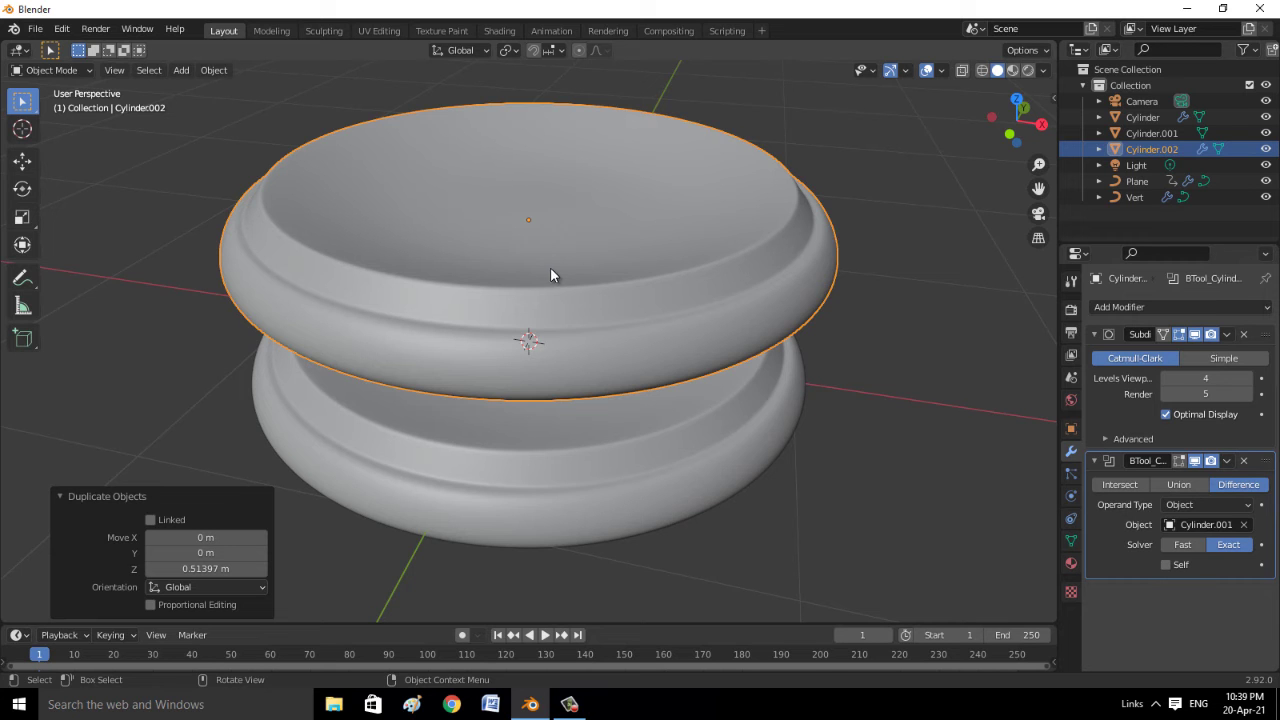
middle_drag(785, 481, 758, 487)
Apply the BTool and Subdivision modifiers on Cylinder.002, then begin rotating it around X
click(1226, 460)
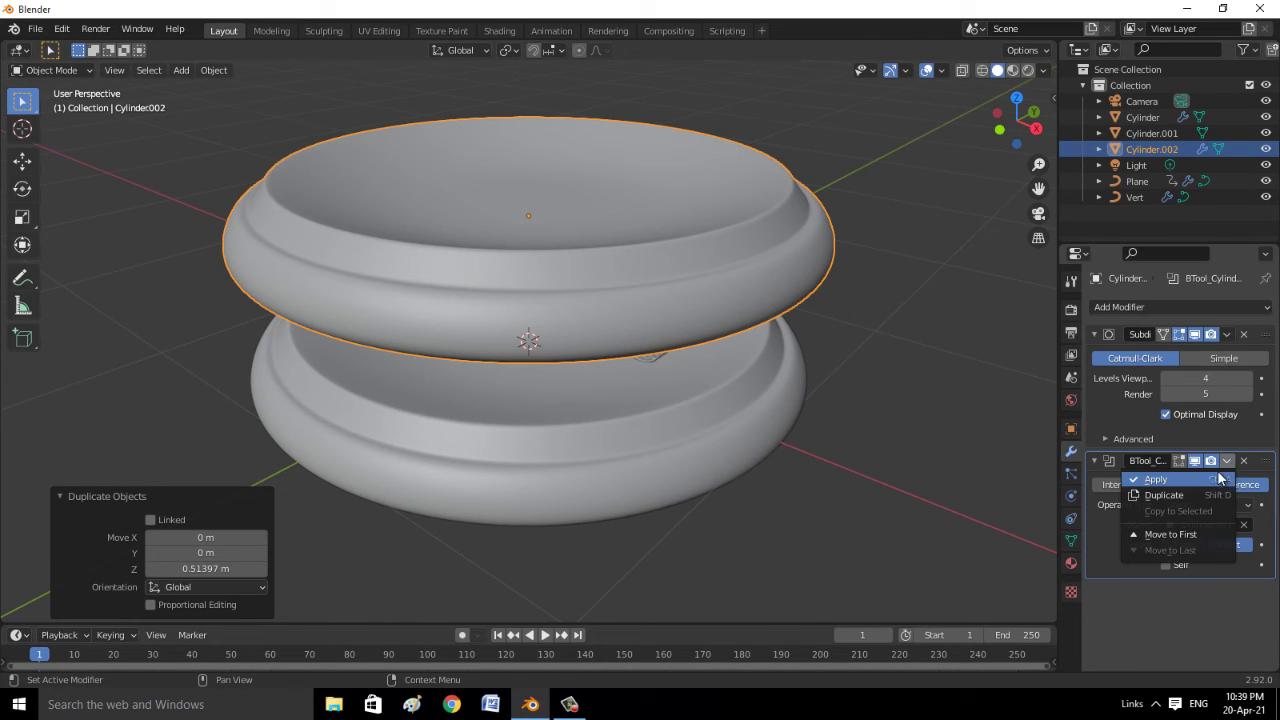
click(1216, 484)
mouse_move(903, 466)
middle_down()
mouse_move(874, 420)
mouse_move(883, 457)
mouse_move(851, 446)
middle_up()
click(1226, 336)
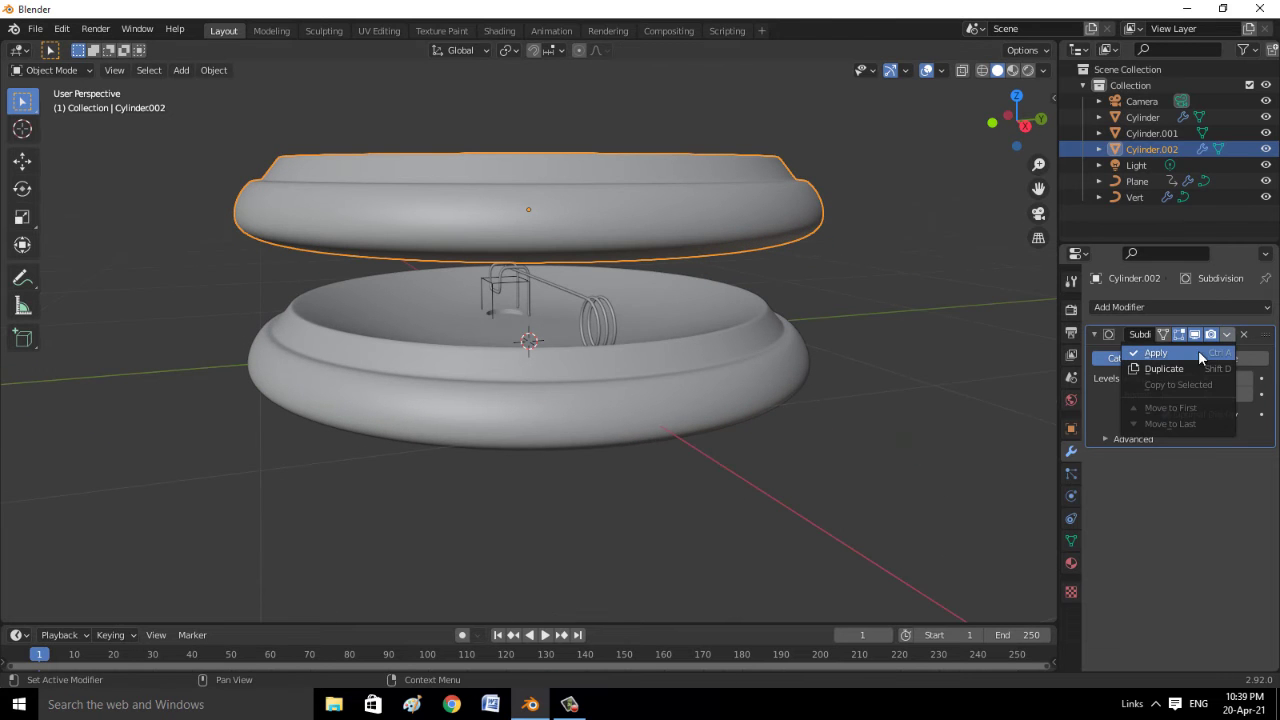
click(1198, 350)
mouse_move(752, 444)
middle_down()
mouse_move(897, 429)
mouse_move(851, 383)
mouse_move(766, 369)
mouse_move(758, 341)
mouse_move(537, 391)
mouse_move(578, 362)
middle_up()
key(r)
key(x)
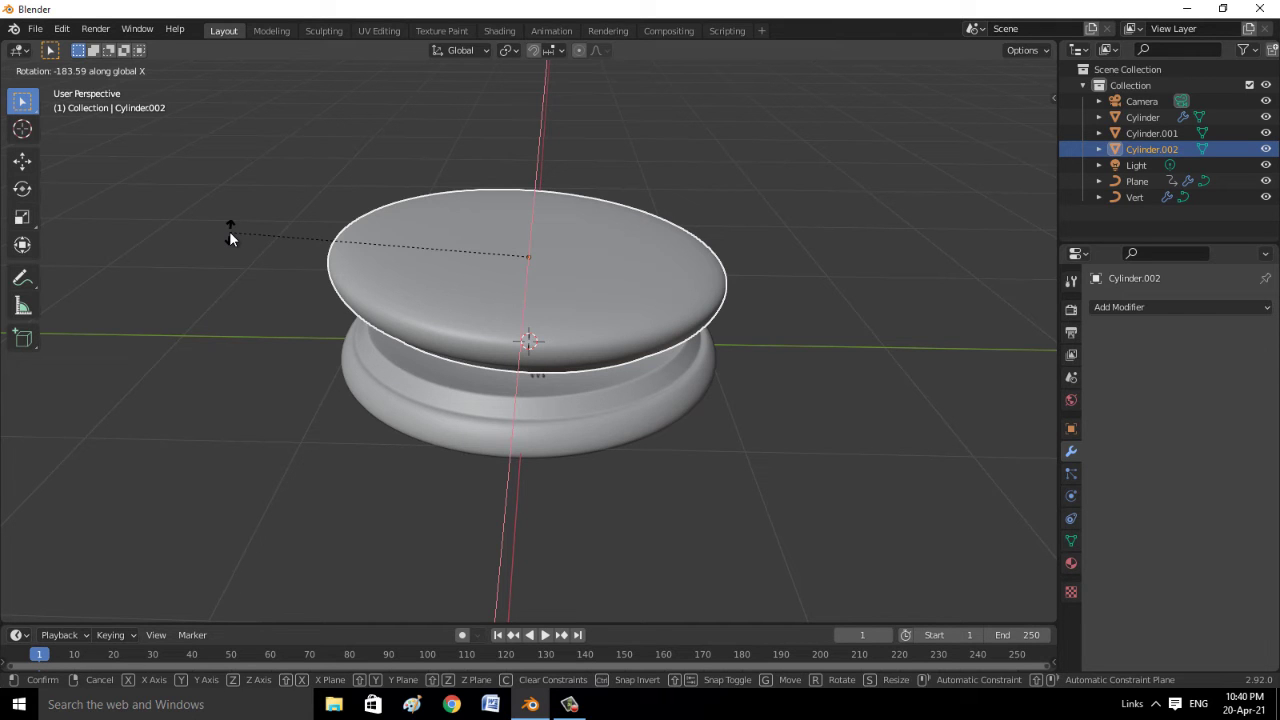
Flip the copy upside down by 180° and slide it along X beside the dish
text(-180)
key(Return)
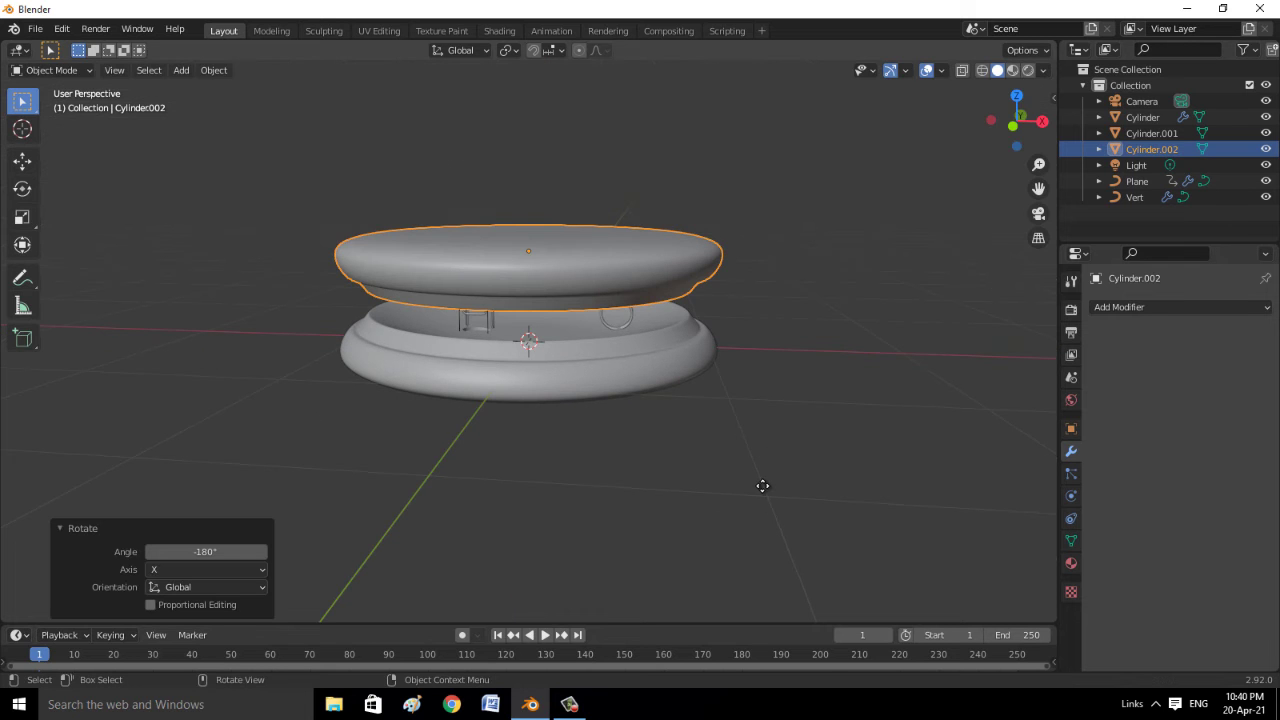
key(g)
key(x)
click(1036, 613)
mouse_move(1036, 613)
middle_down()
mouse_move(836, 506)
mouse_move(813, 517)
mouse_move(923, 498)
mouse_move(760, 525)
mouse_move(337, 466)
middle_up()
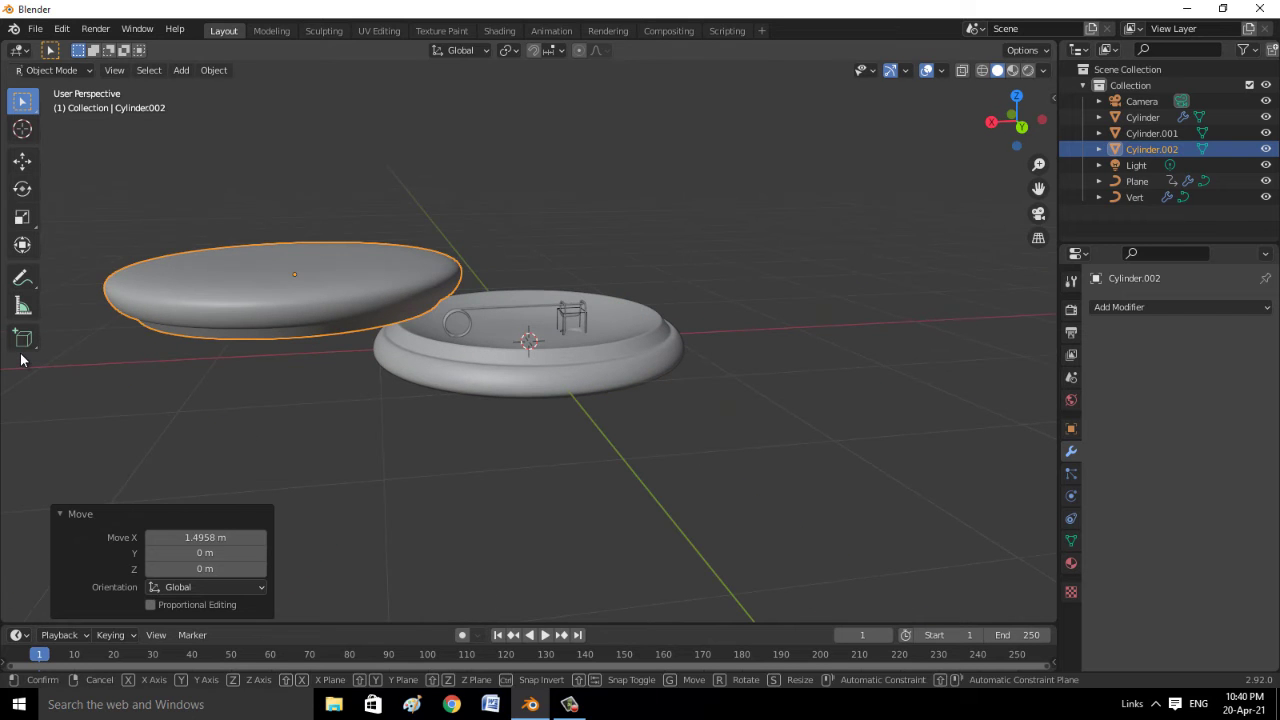
Tilt the lid around Y and lower it along Z
key(r)
key(y)
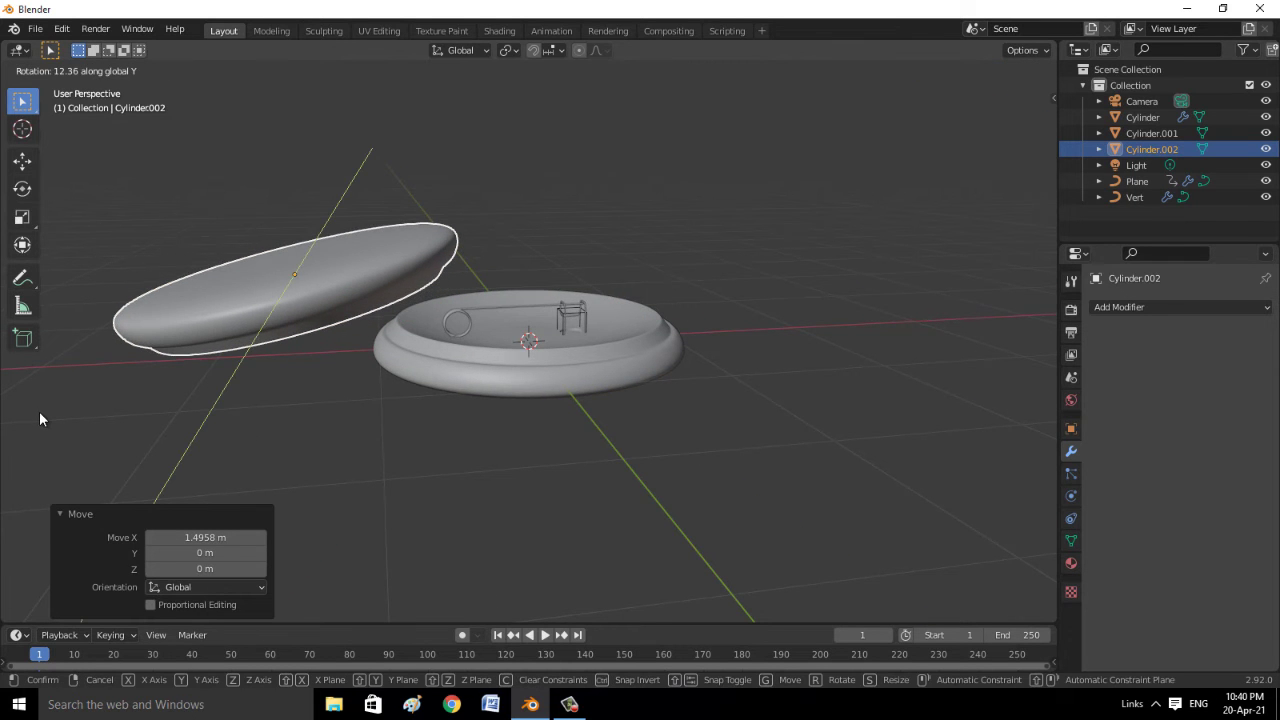
click(39, 411)
middle_drag(326, 455, 310, 441)
key(g)
key(z)
click(312, 469)
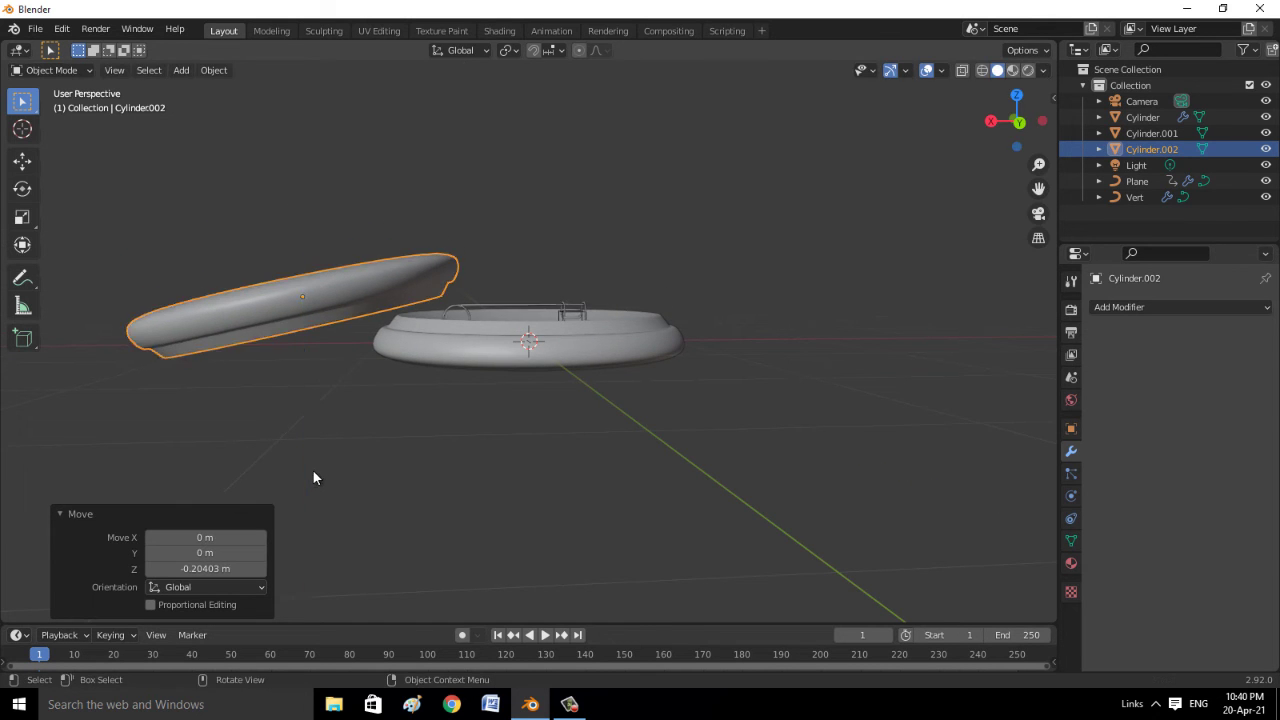
scroll(309, 471, up, 3)
Reduce the lid's Y tilt and shift it 0.179 m along X
key(r)
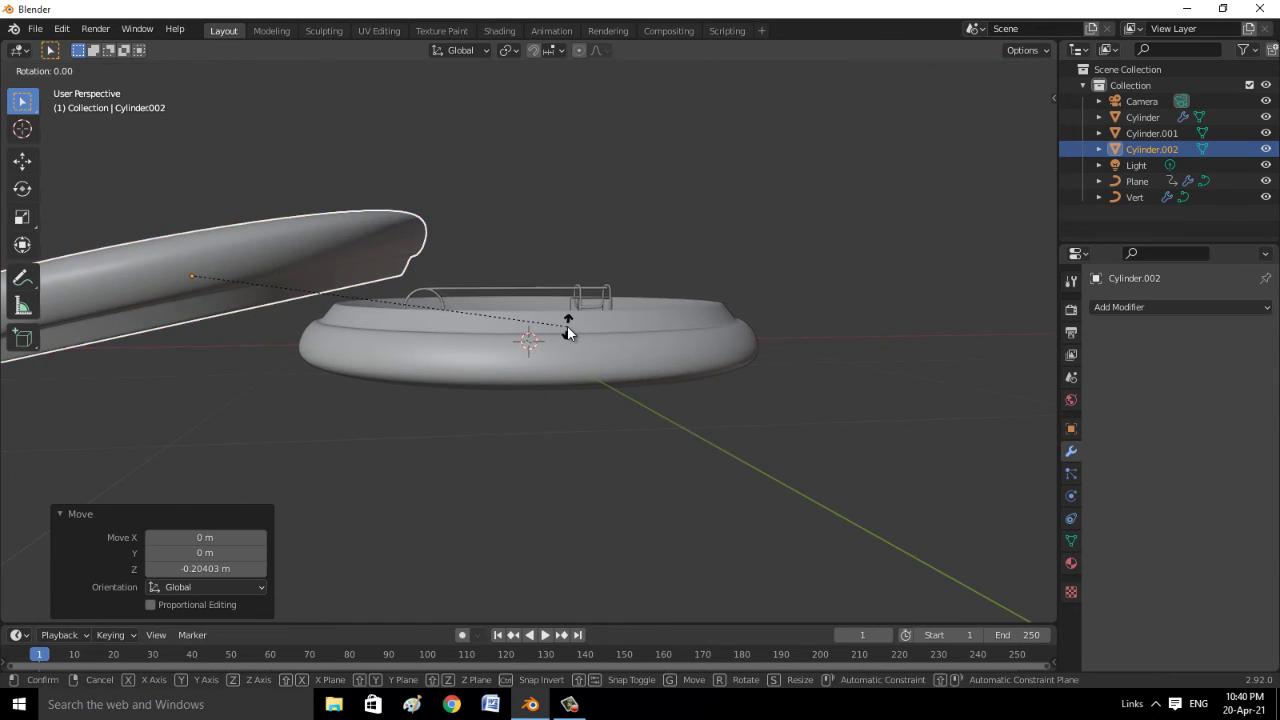
key(y)
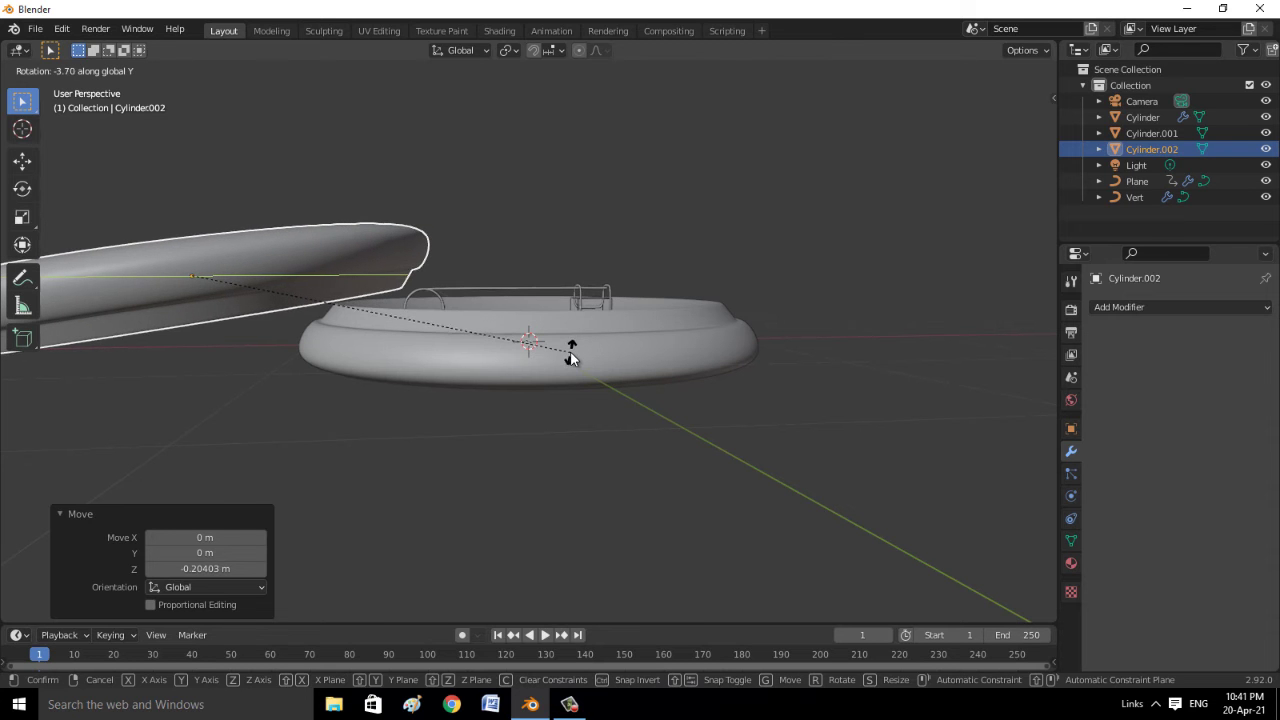
click(571, 362)
mouse_move(444, 470)
middle_down()
mouse_move(754, 490)
mouse_move(626, 549)
mouse_move(742, 561)
middle_up()
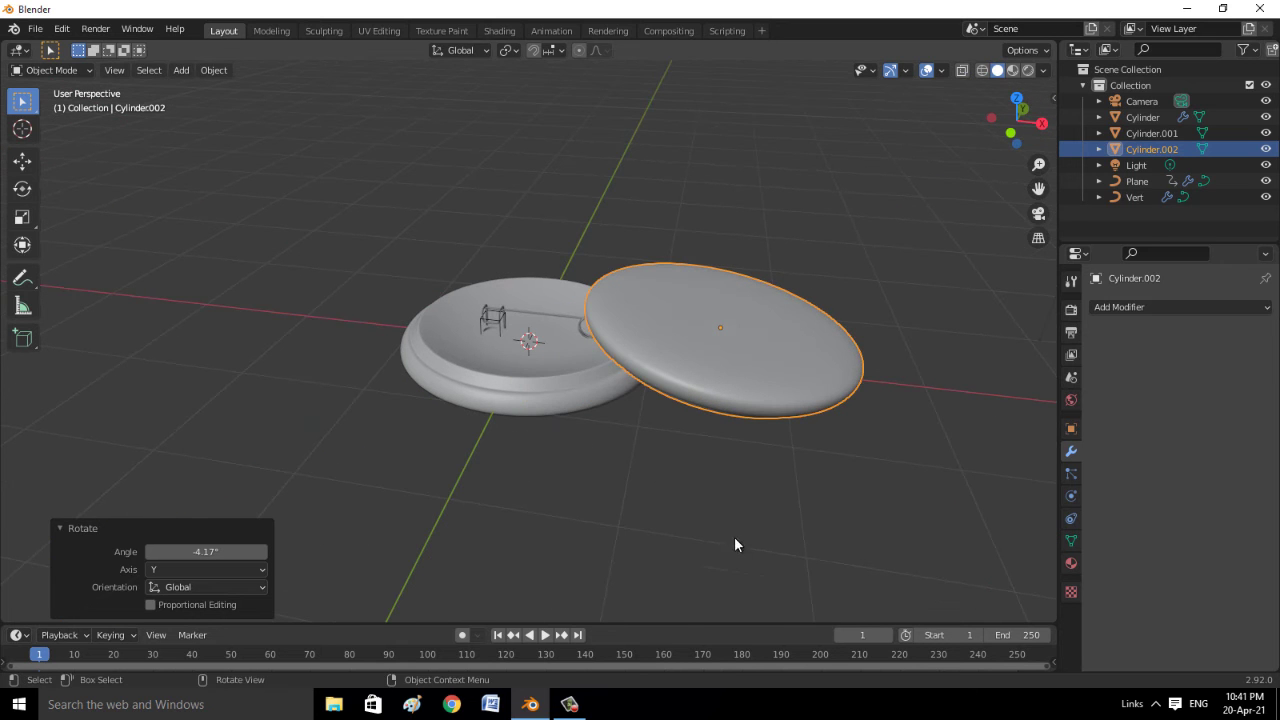
key(g)
key(x)
click(771, 506)
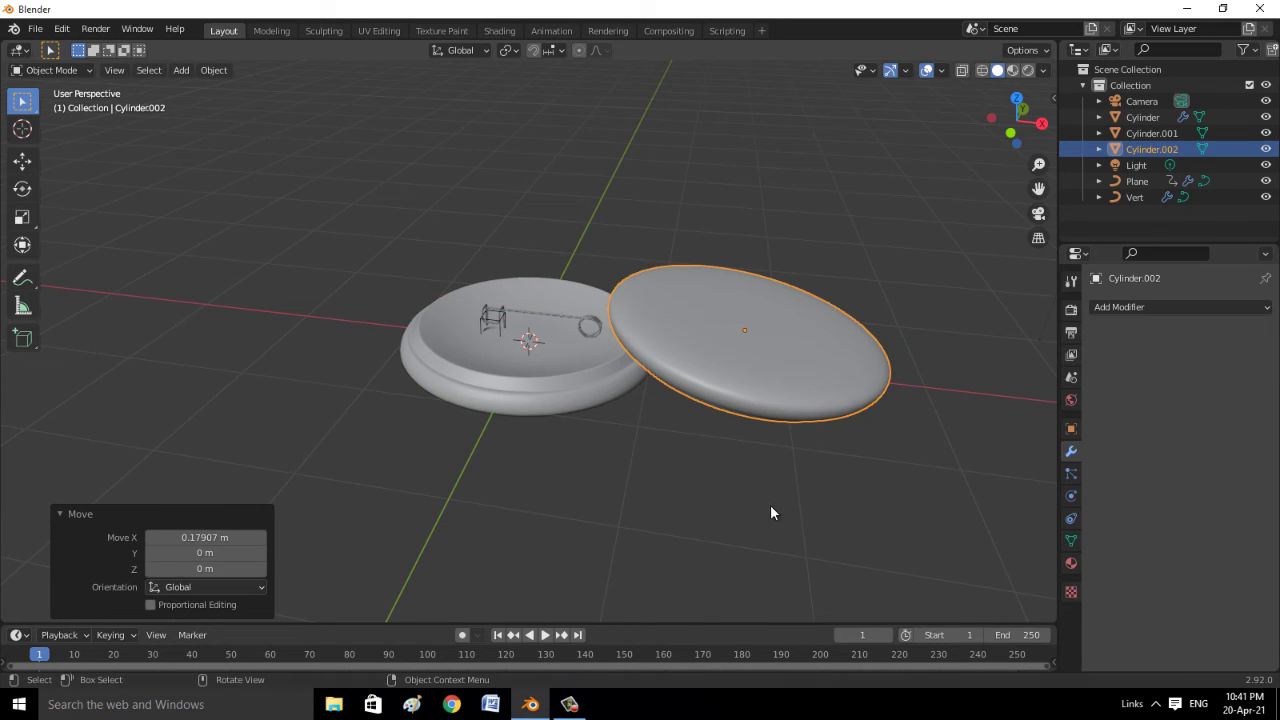
Tilt the lid 6.13° around X so it overlaps the dish rim, then deselect
middle_drag(747, 510, 645, 485)
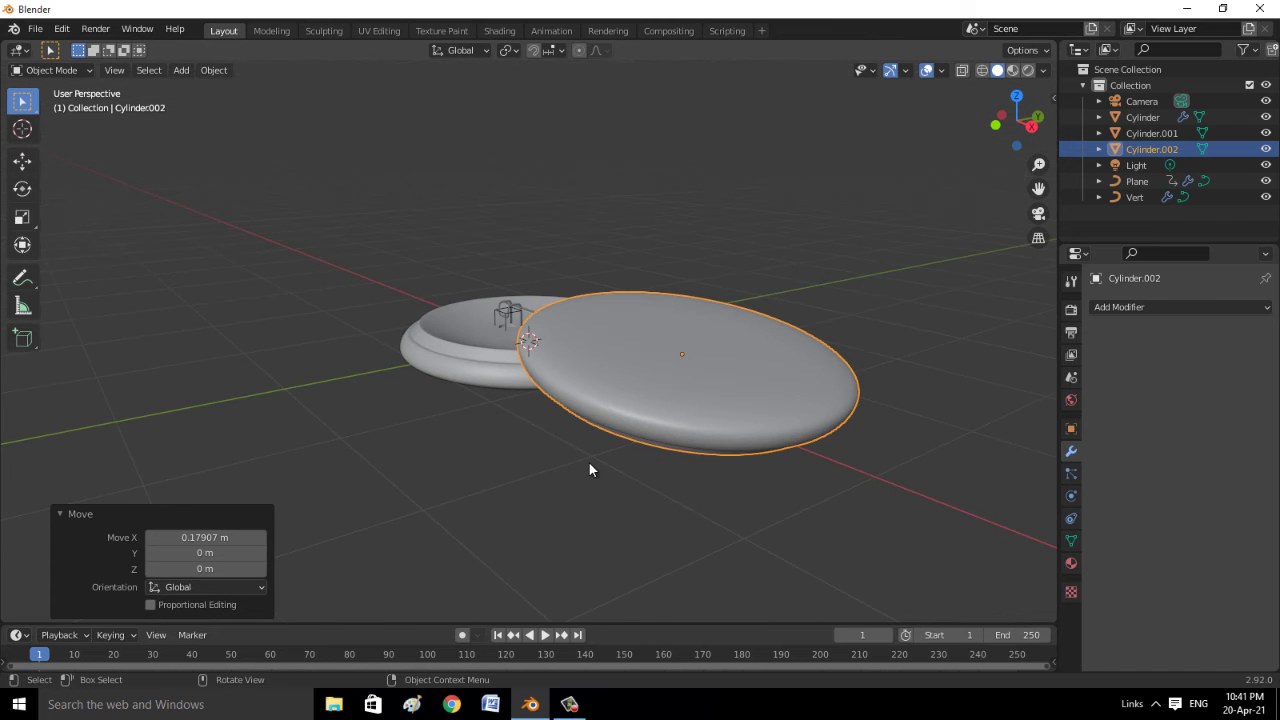
key(r)
key(x)
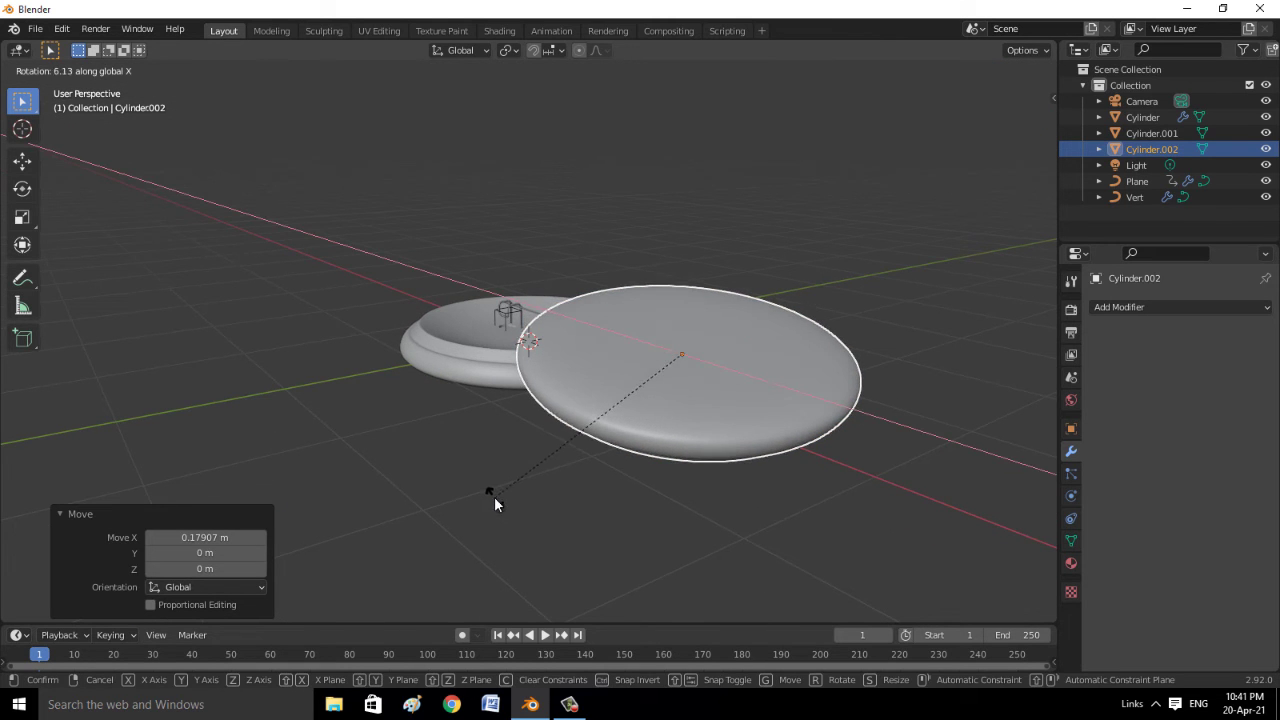
click(544, 518)
mouse_move(545, 525)
middle_down()
mouse_move(394, 486)
mouse_move(257, 534)
mouse_move(42, 462)
mouse_move(710, 553)
mouse_move(588, 488)
middle_up()
scroll(588, 490, up, 2)
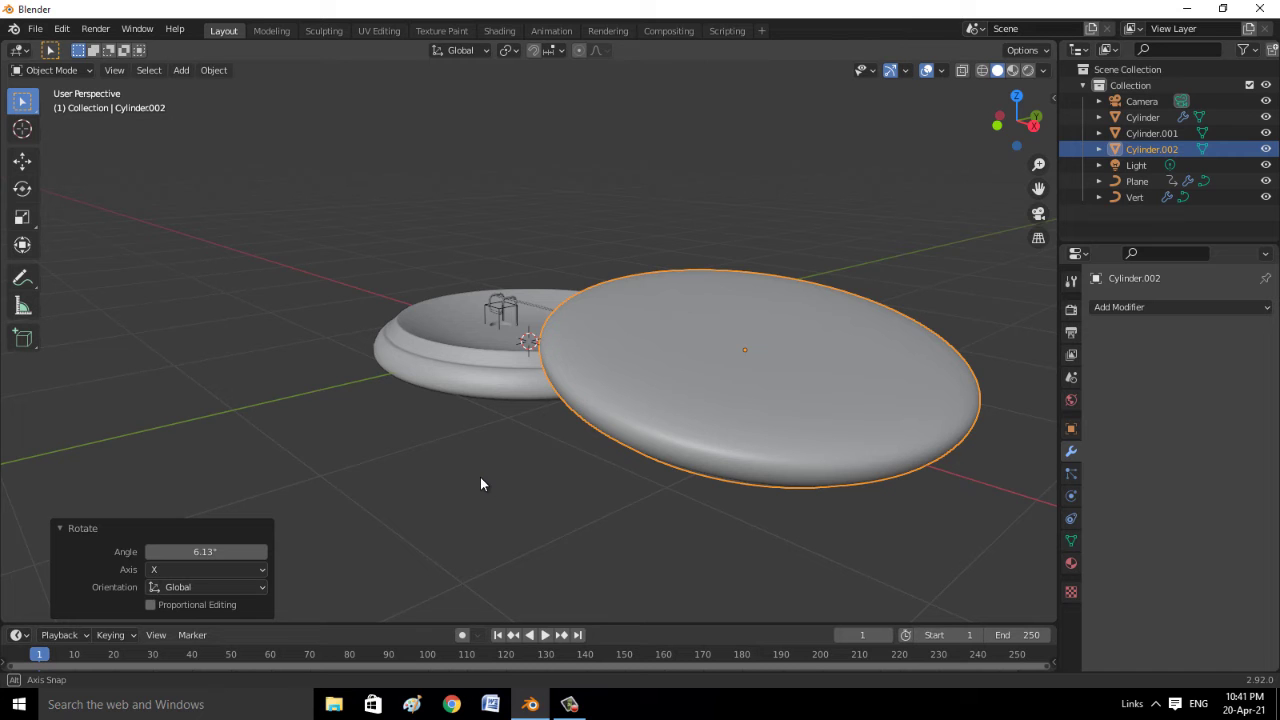
mouse_move(480, 477)
middle_down()
mouse_move(344, 410)
mouse_move(390, 405)
mouse_move(387, 445)
mouse_move(585, 532)
mouse_move(610, 512)
mouse_move(498, 448)
mouse_move(449, 477)
middle_up()
click(611, 514)
scroll(505, 456, up, 2)
Select the dish and apply its existing boolean modifier
scroll(458, 445, down, 2)
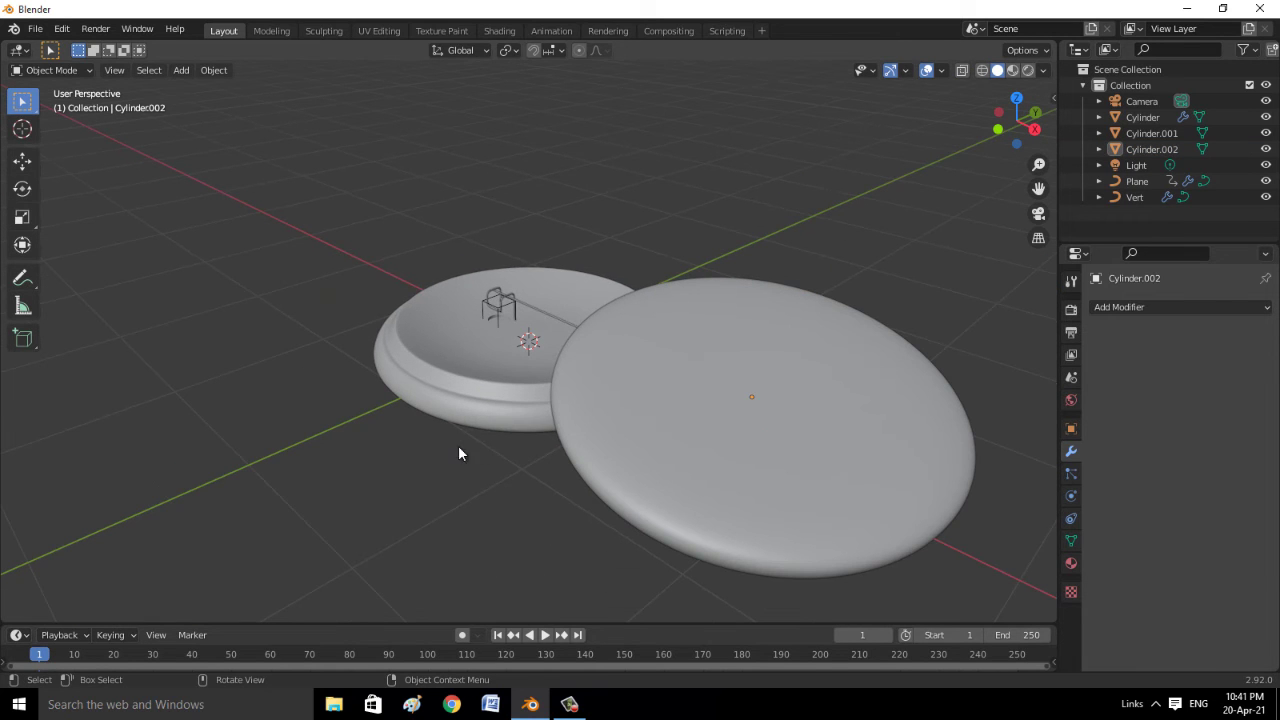
click(514, 410)
click(1226, 461)
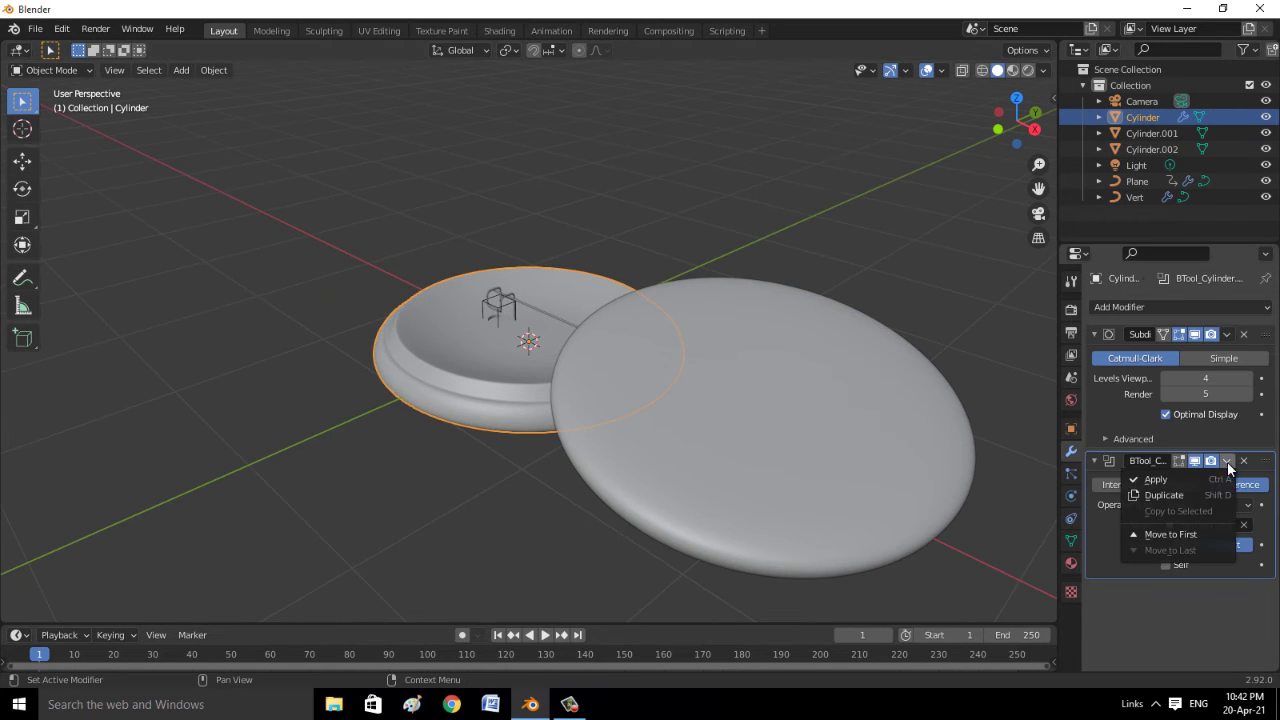
click(1178, 480)
scroll(519, 349, up, 2)
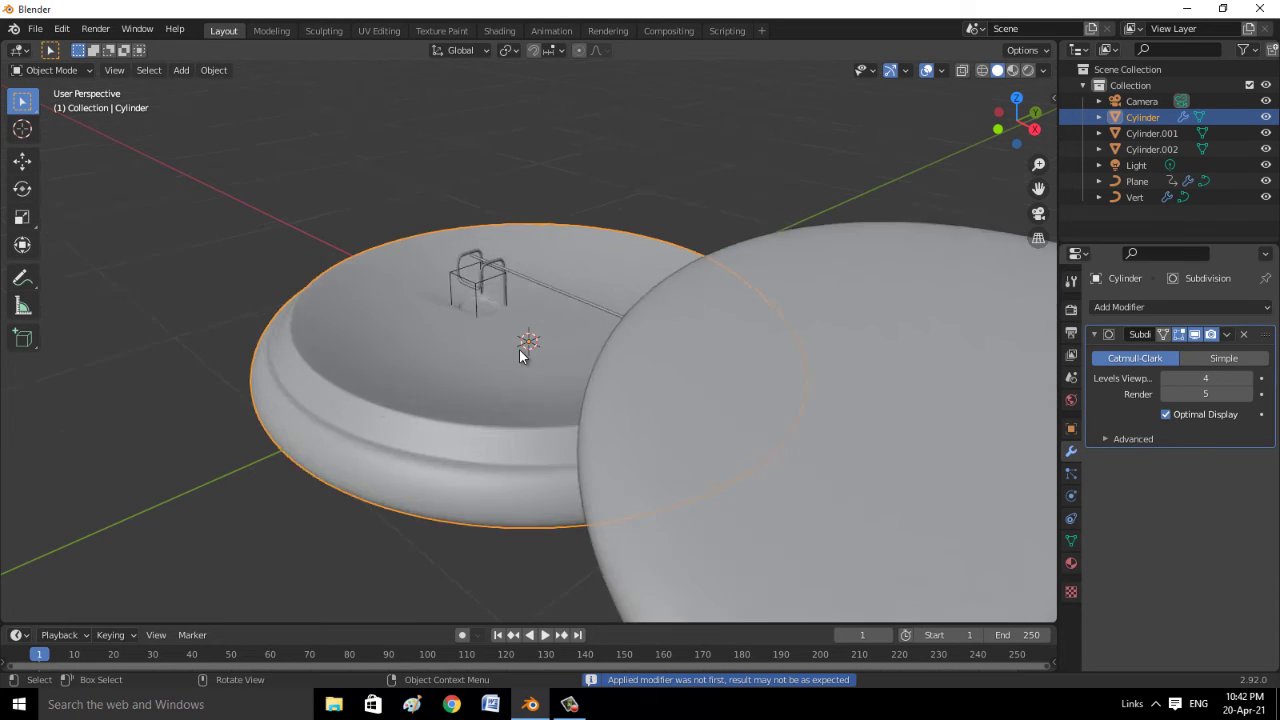
scroll(519, 349, up, 5)
middle_drag(475, 333, 595, 343)
Add a new BoolTool Difference subtracting Cylinder.001 from the dish
key(ctrl)
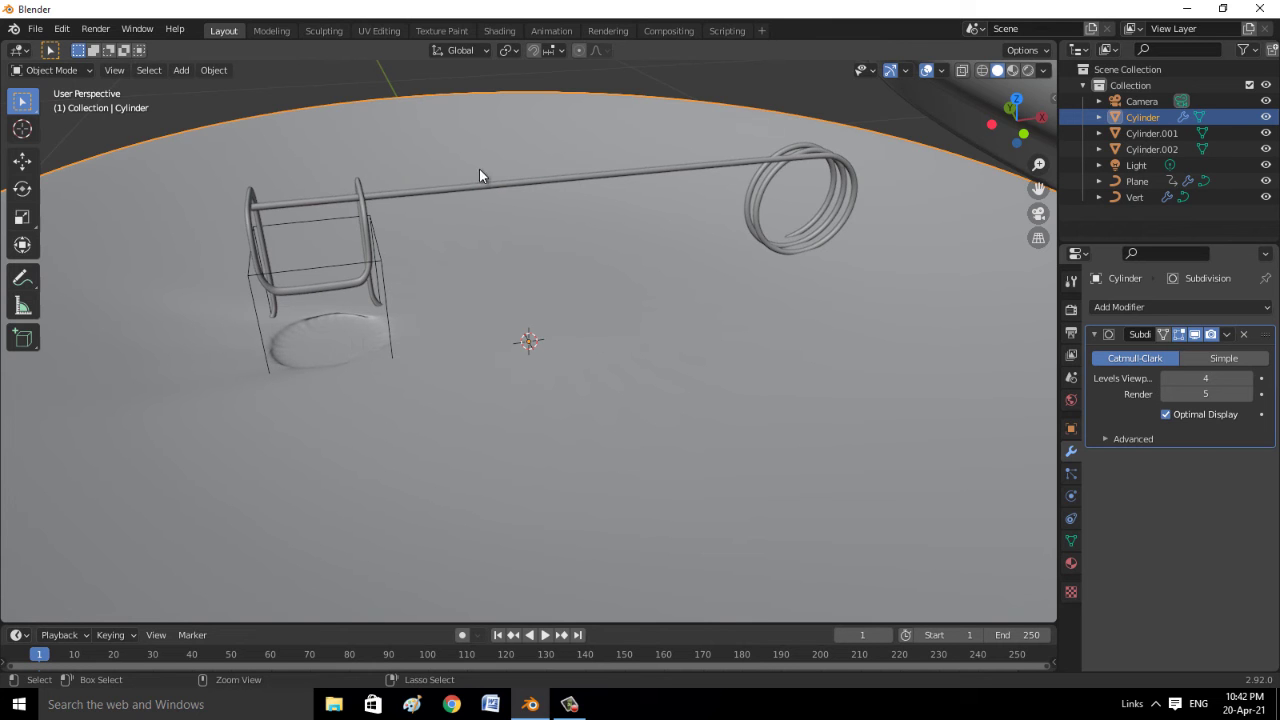
key(ctrl+KP_Subtract)
scroll(479, 190, down, 3)
middle_drag(478, 226, 569, 138)
scroll(812, 404, up, 2)
Inspect both dish pieces from above, then enter Edit Mode on the dish
mouse_move(812, 404)
middle_down()
mouse_move(630, 451)
mouse_move(641, 440)
middle_up()
scroll(712, 482, down, 4)
scroll(666, 504, down, 2)
scroll(667, 510, up, 2)
mouse_move(667, 510)
middle_down()
mouse_move(701, 560)
mouse_move(670, 537)
middle_up()
scroll(542, 445, up, 2)
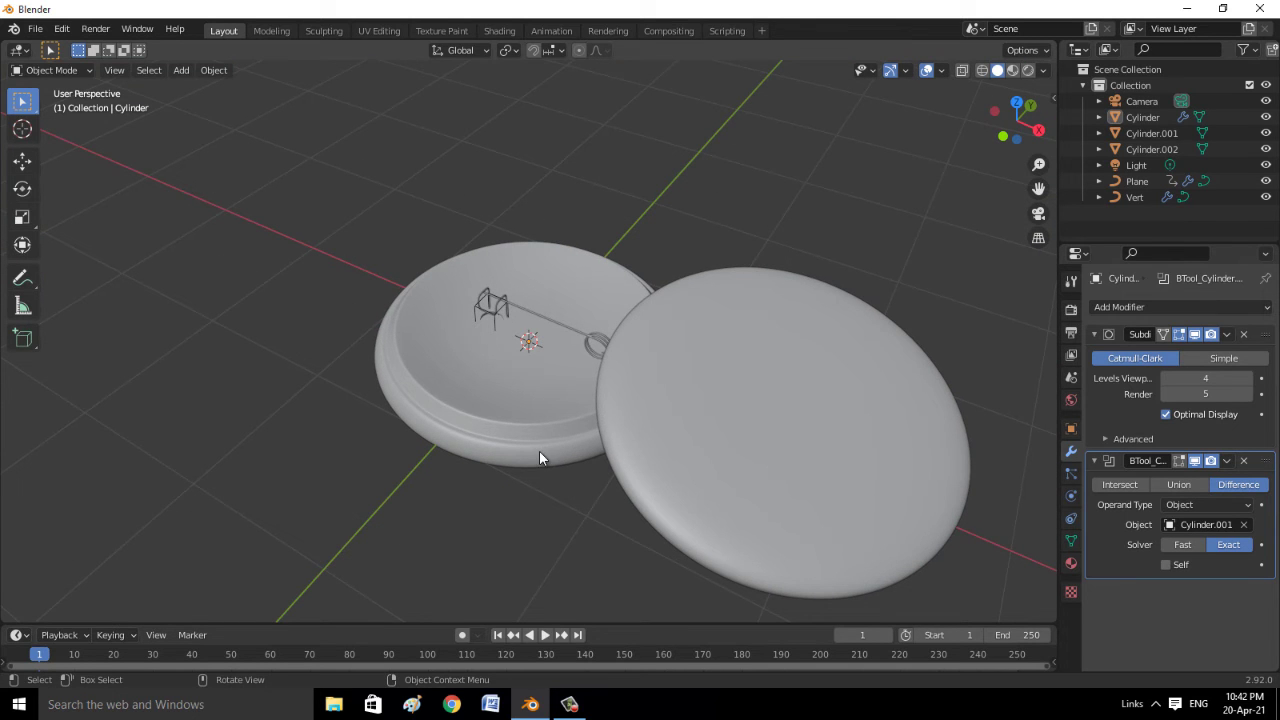
key(Tab)
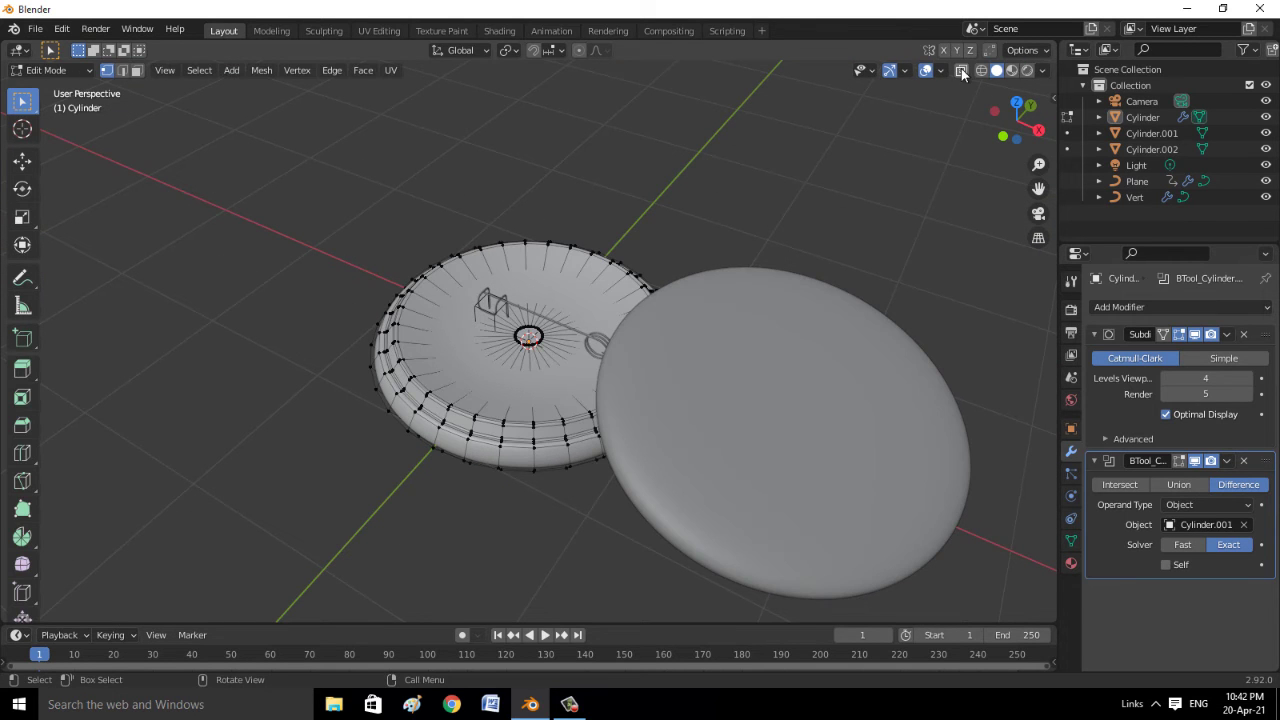
In face select mode, select the small central cap face on the dish top
click(961, 70)
click(136, 70)
scroll(499, 360, up, 2)
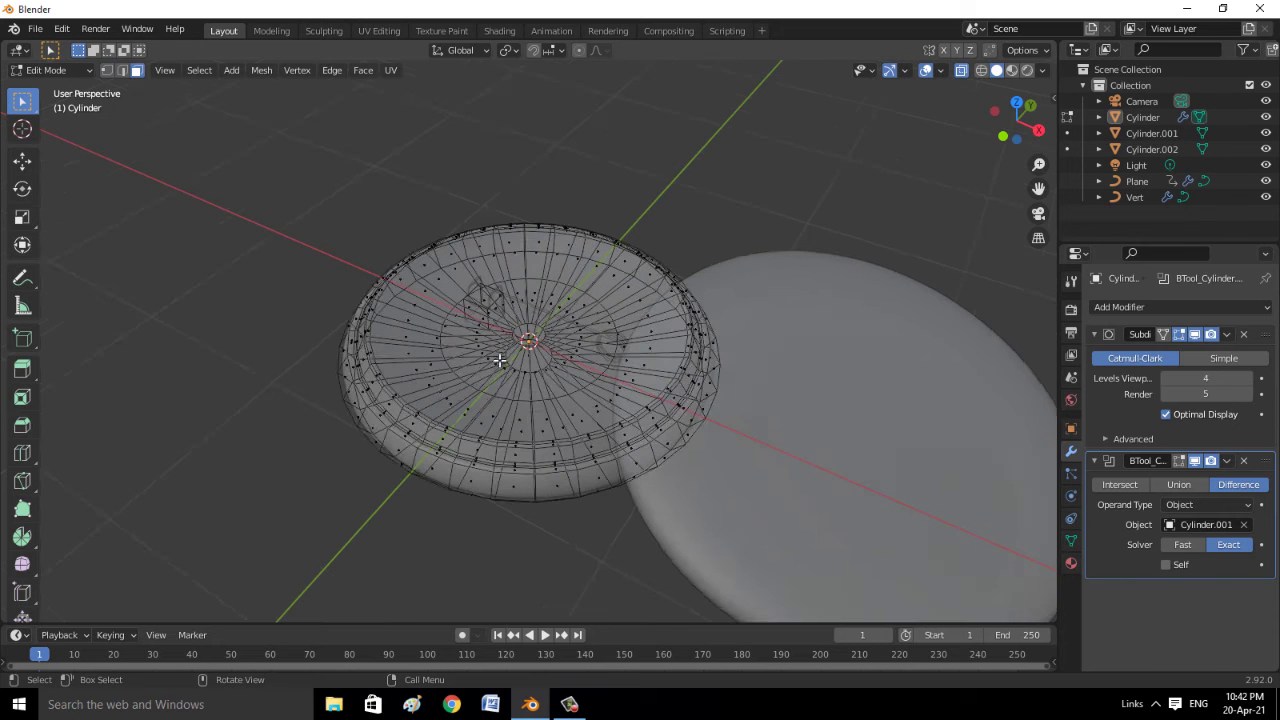
scroll(499, 360, up, 1)
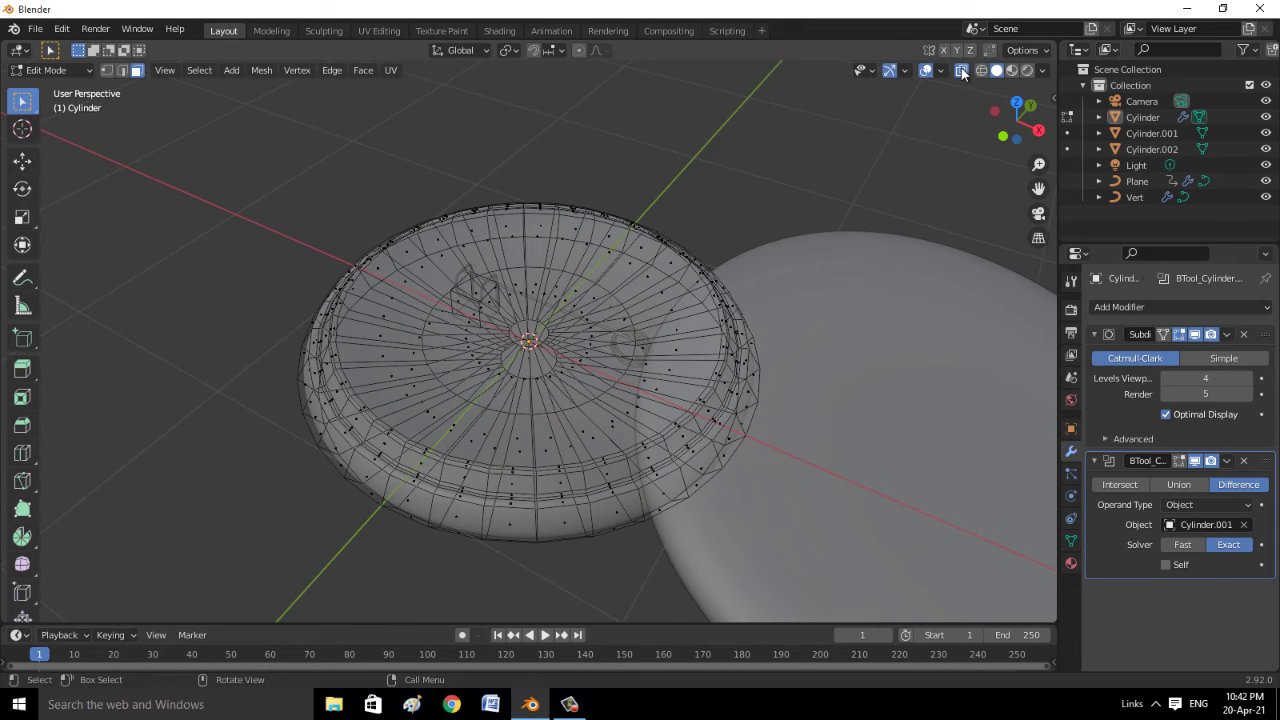
click(961, 71)
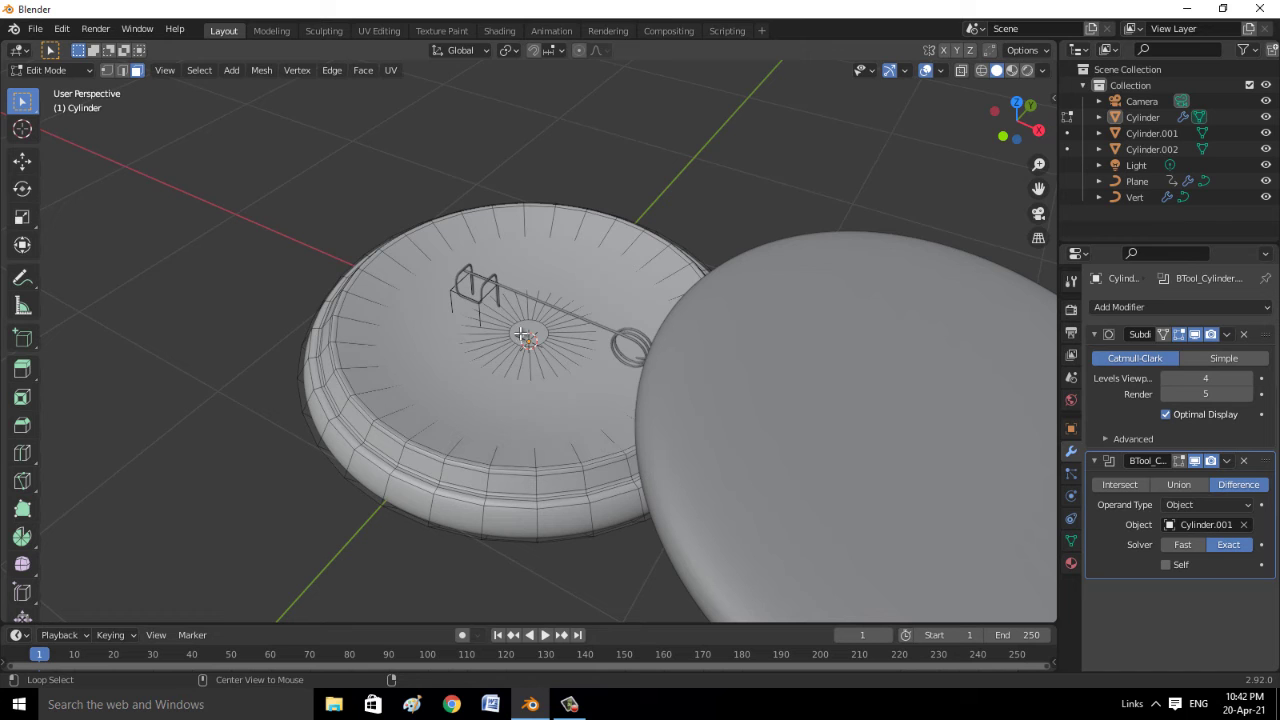
click(515, 336)
click(500, 338)
alt+shift+click(490, 352)
alt+shift+click(480, 382)
alt+shift+click(484, 392)
alt+shift+click(487, 398)
Add the outer ring and the missing wedges of top faces, using X-ray
click(961, 71)
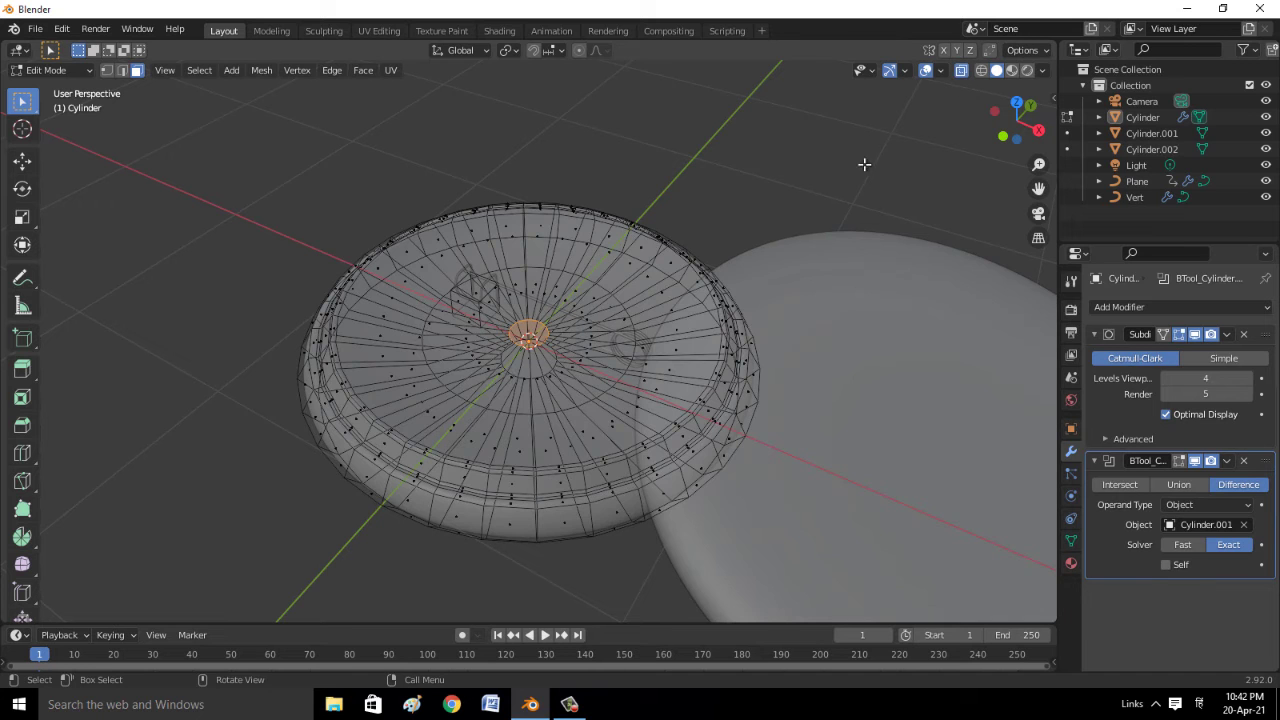
key(alt+z)
alt+shift+click(440, 414)
alt+shift+click(413, 447)
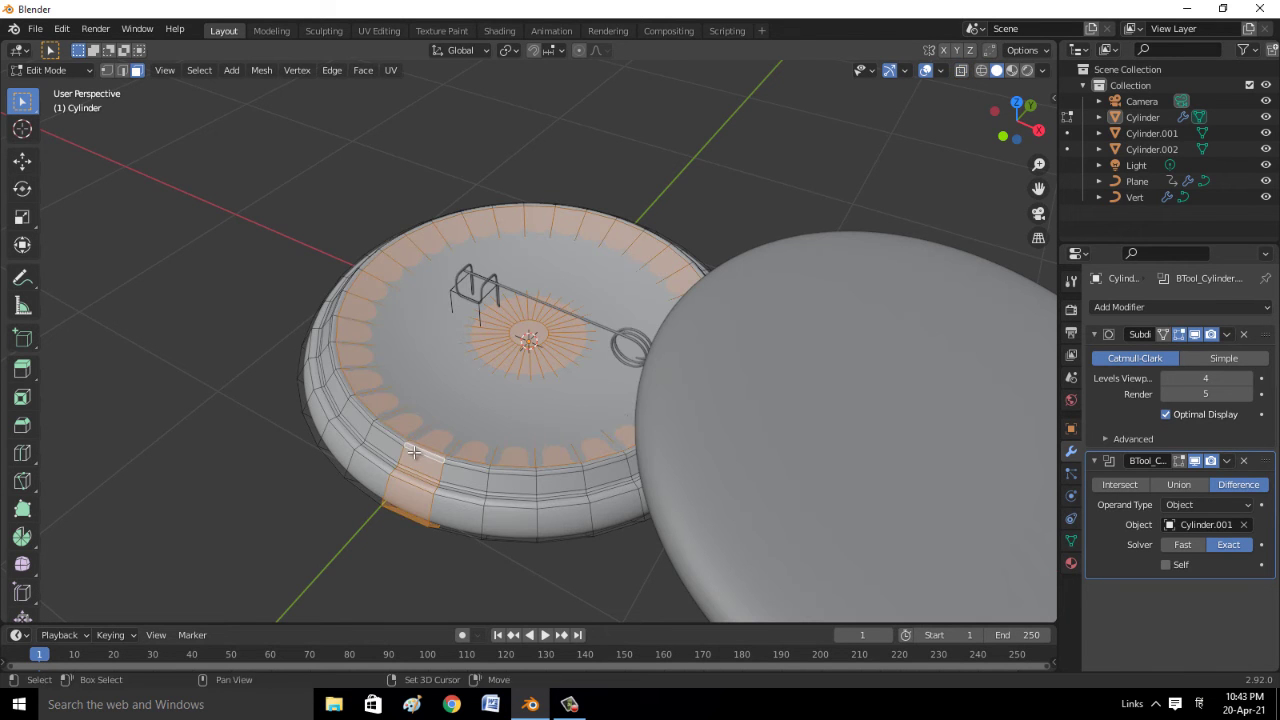
key(ctrl+z)
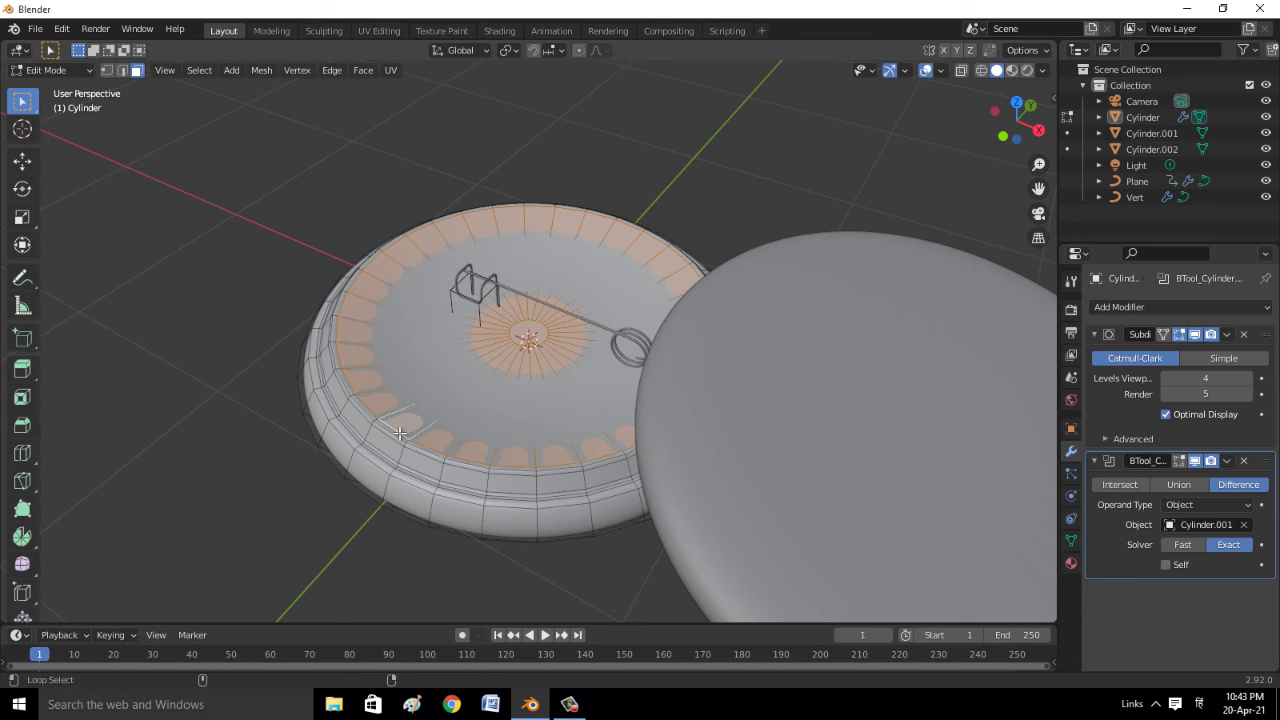
alt+shift+click(393, 437)
key(ctrl+z)
middle_drag(476, 432, 540, 410)
click(963, 71)
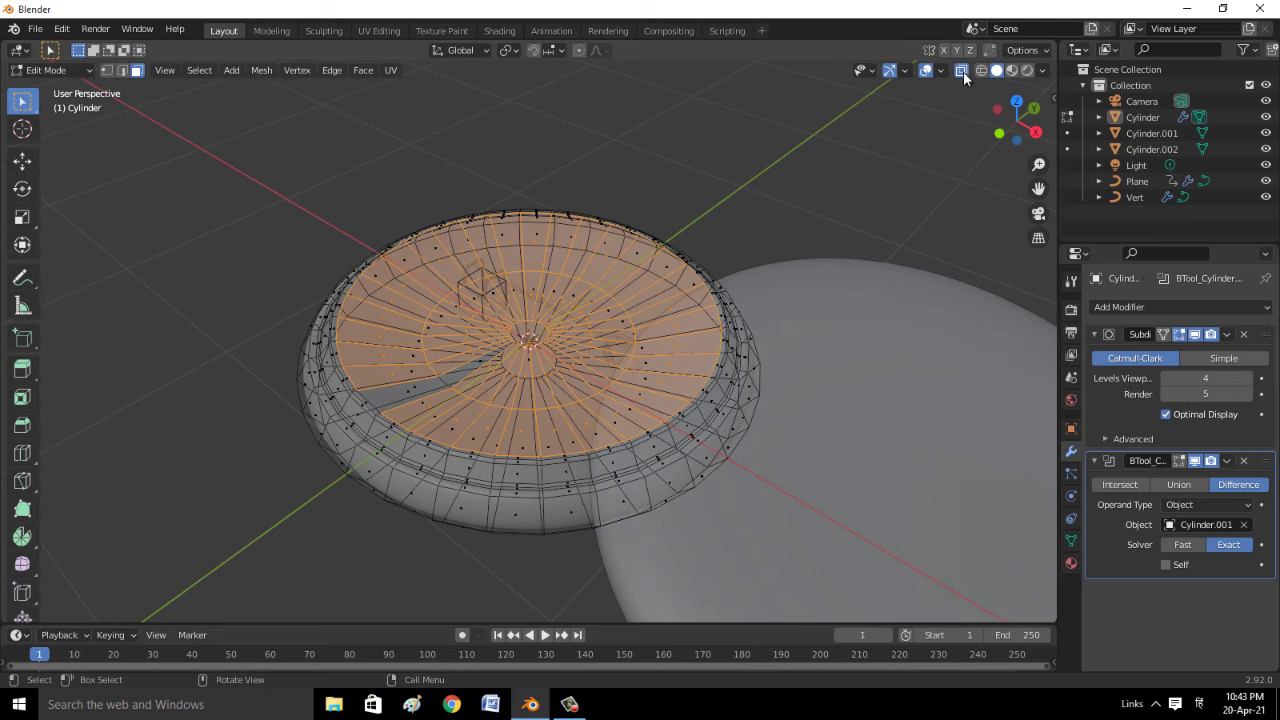
shift+click(442, 385)
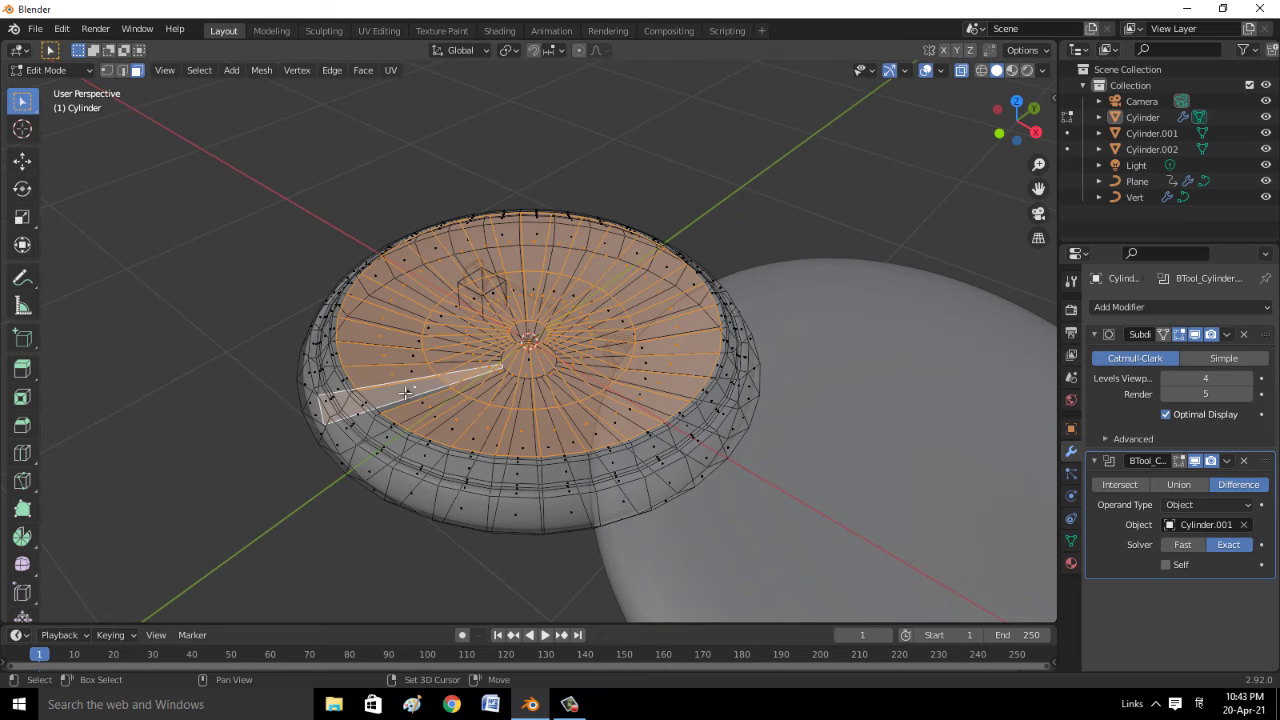
shift+click(415, 400)
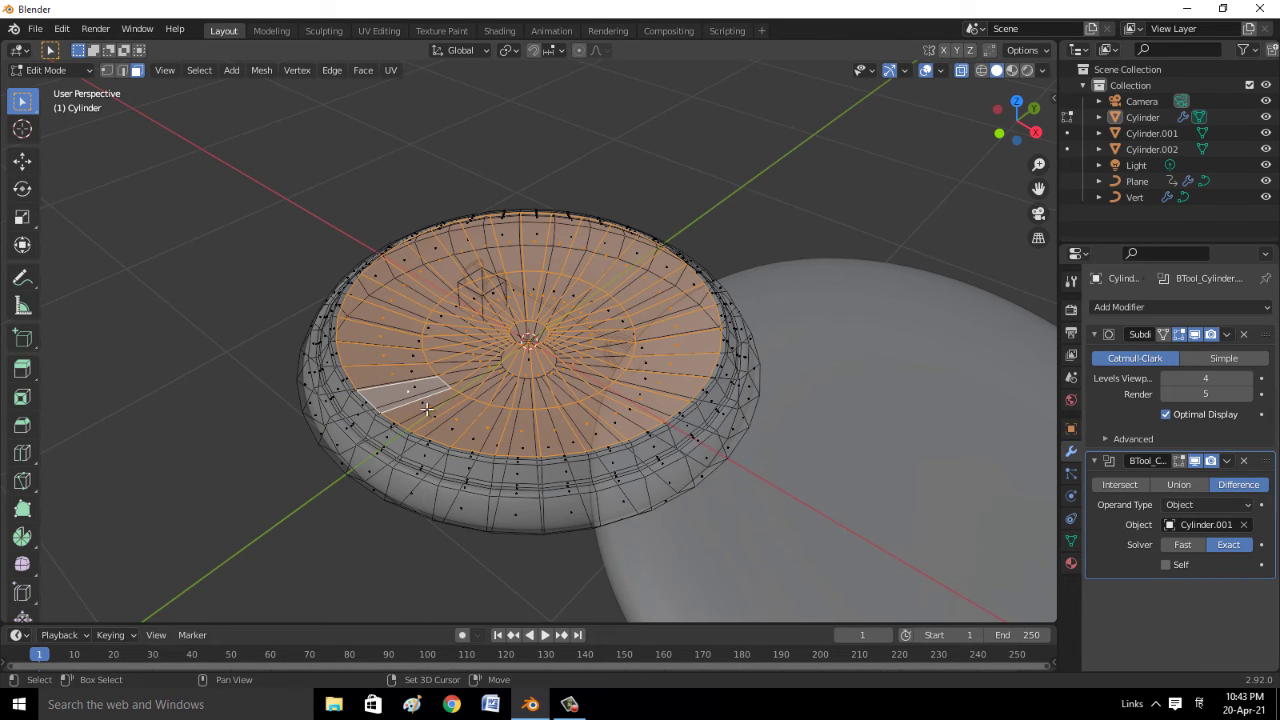
middle_drag(428, 410, 680, 374)
click(963, 71)
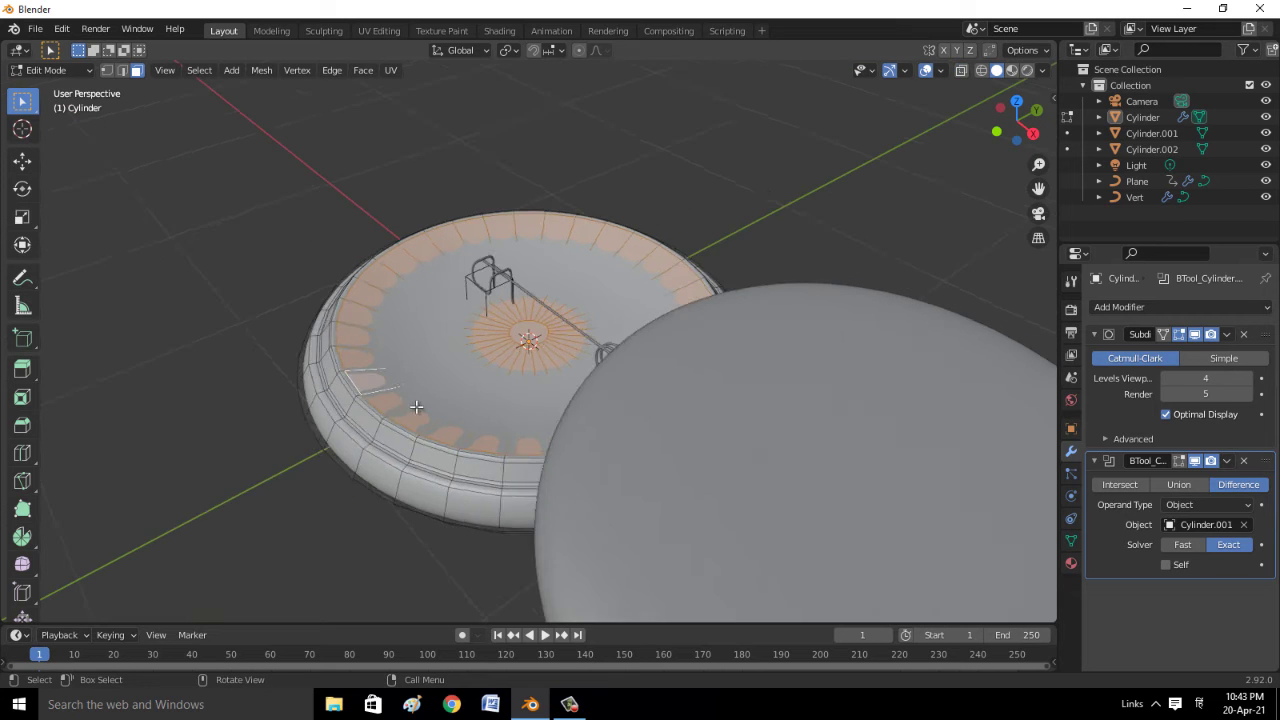
scroll(258, 425, up, 4)
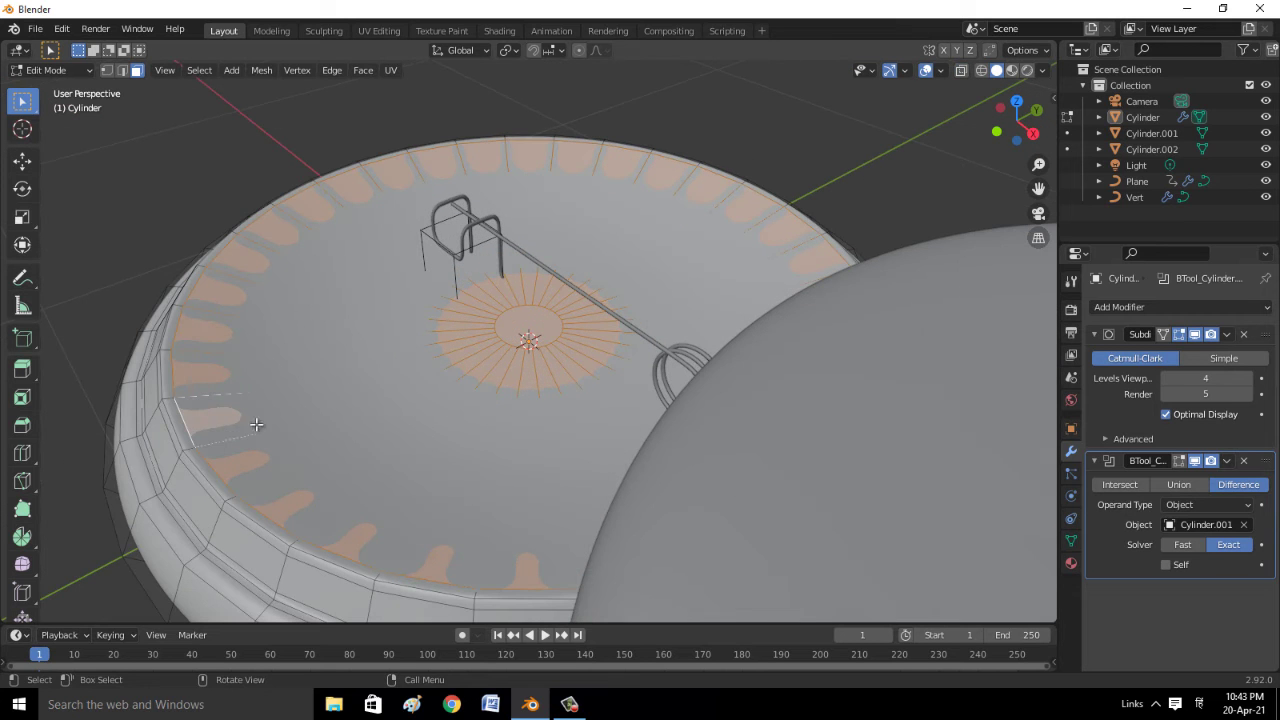
Try selecting several rim face loops on the side wall, undoing each attempt
ctrl+click(165, 378)
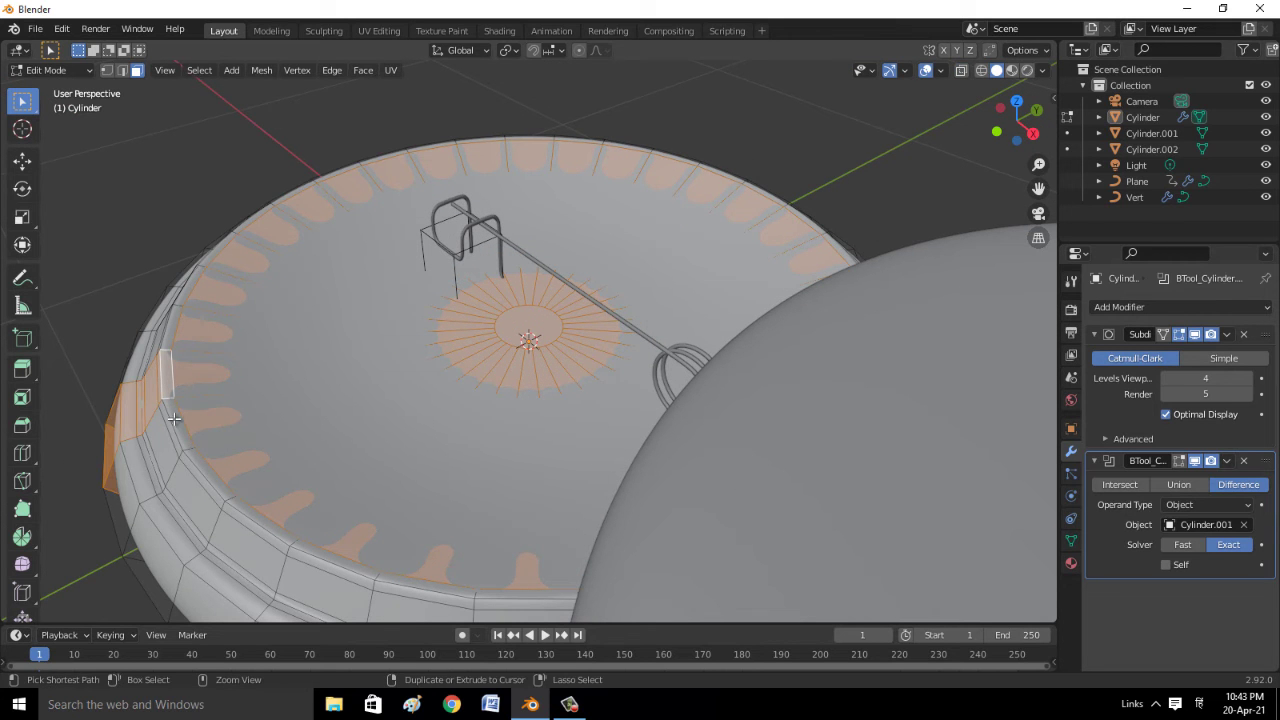
key(ctrl+z)
key(ctrl+r)
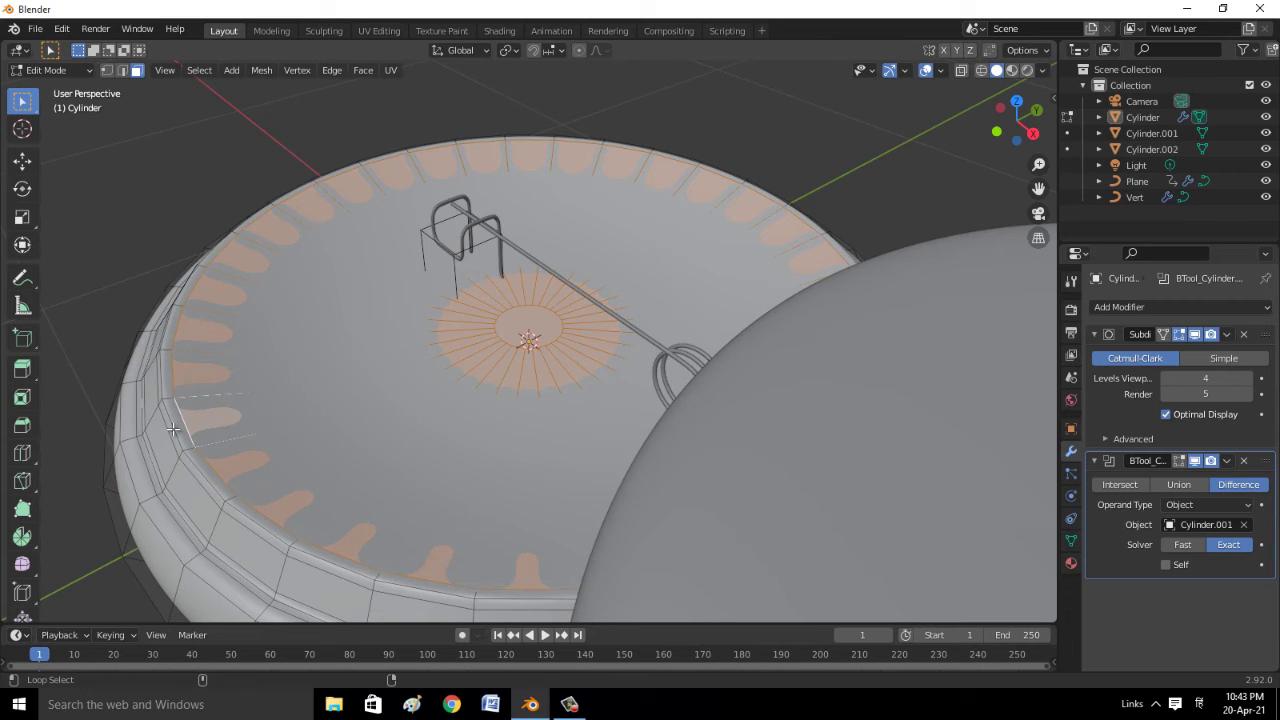
alt+click(173, 428)
key(ctrl+z)
alt+click(182, 496)
key(ctrl+z)
alt+click(245, 541)
middle_drag(245, 541, 600, 520)
key(ctrl+z)
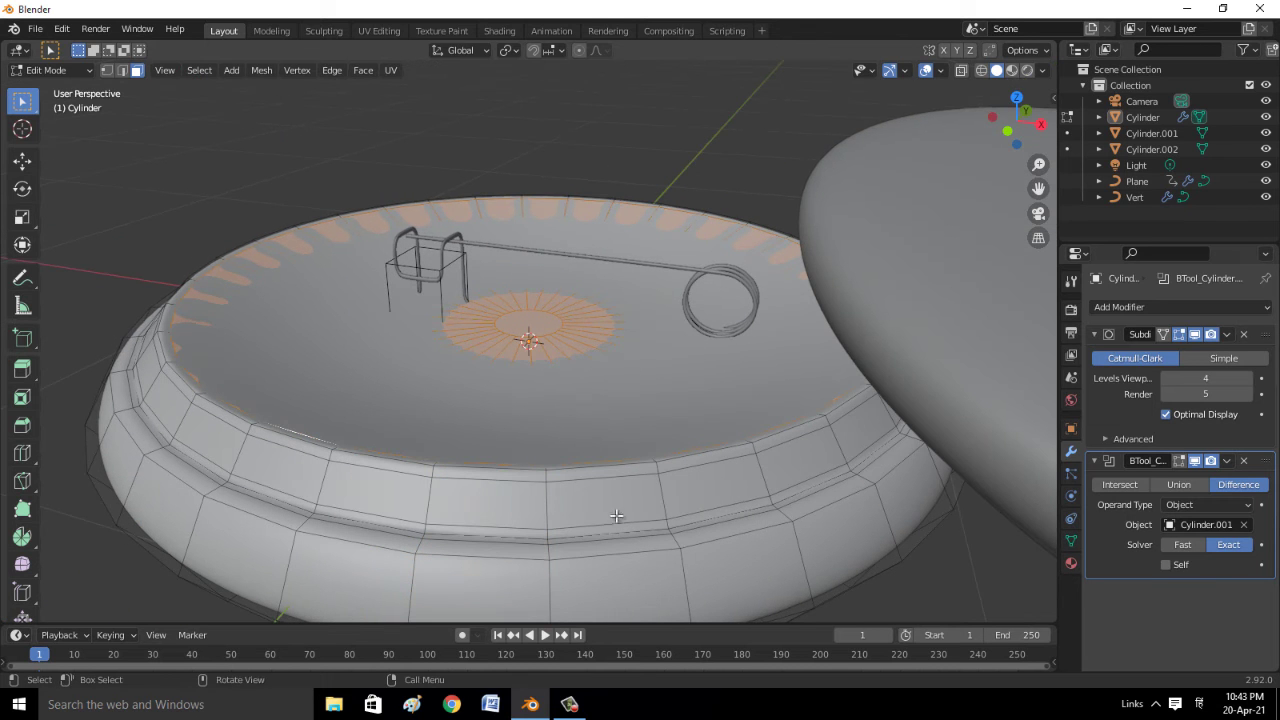
alt+click(691, 492)
alt+shift+click(617, 502)
alt+shift+click(510, 507)
key(ctrl+z)
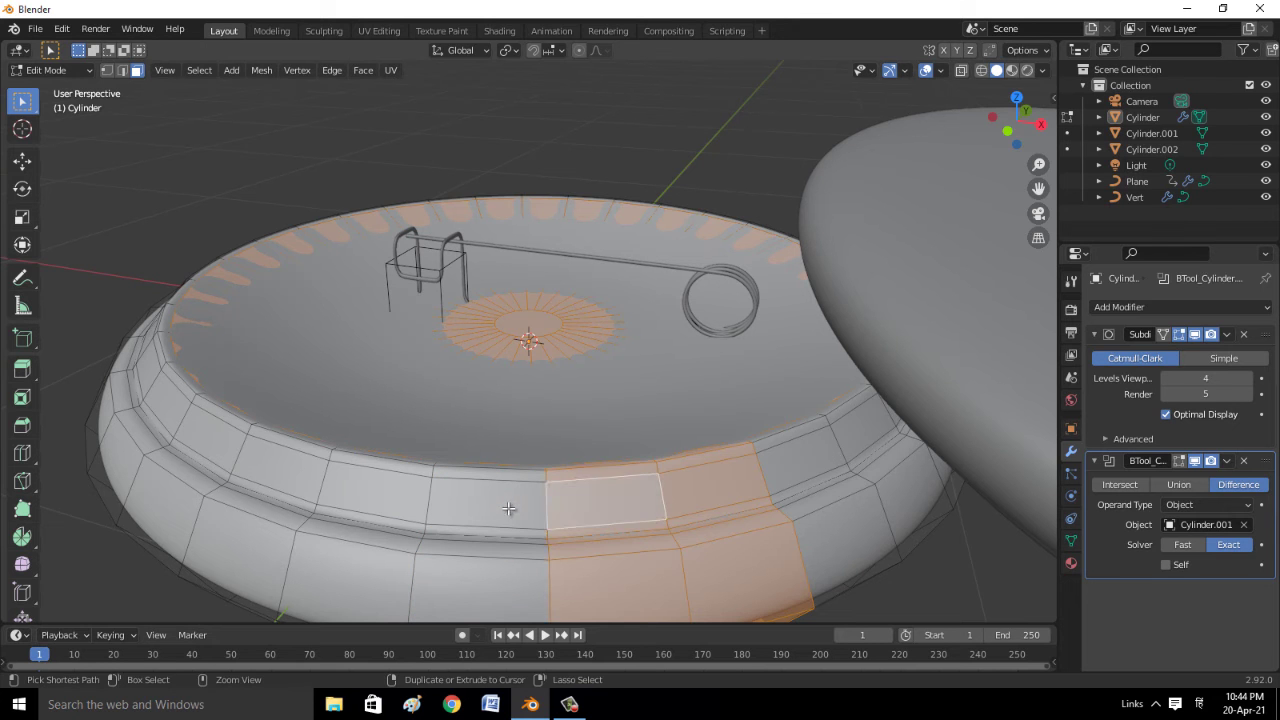
key(ctrl+z)
key(ctrl+z)
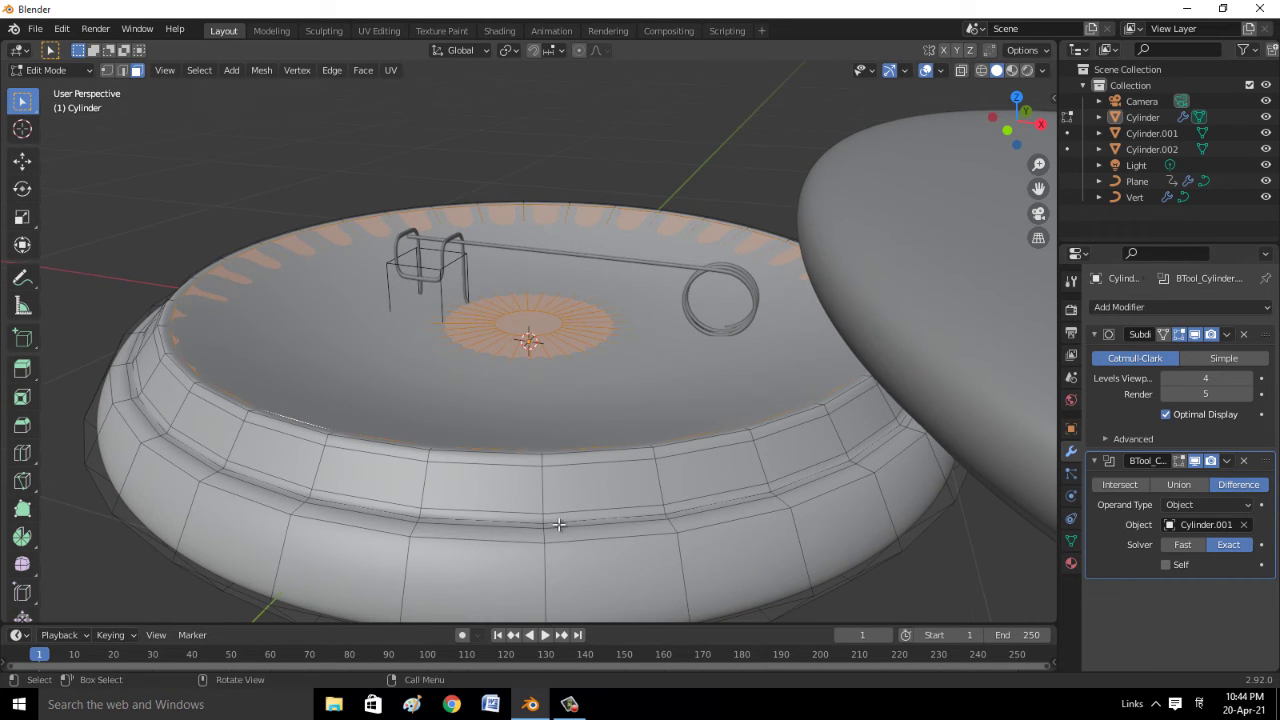
alt+click(563, 519)
key(ctrl+z)
In vertex mode, add the top outer rim edge loop and the loop just below it
click(106, 70)
alt+shift+click(485, 458)
alt+shift+click(540, 465)
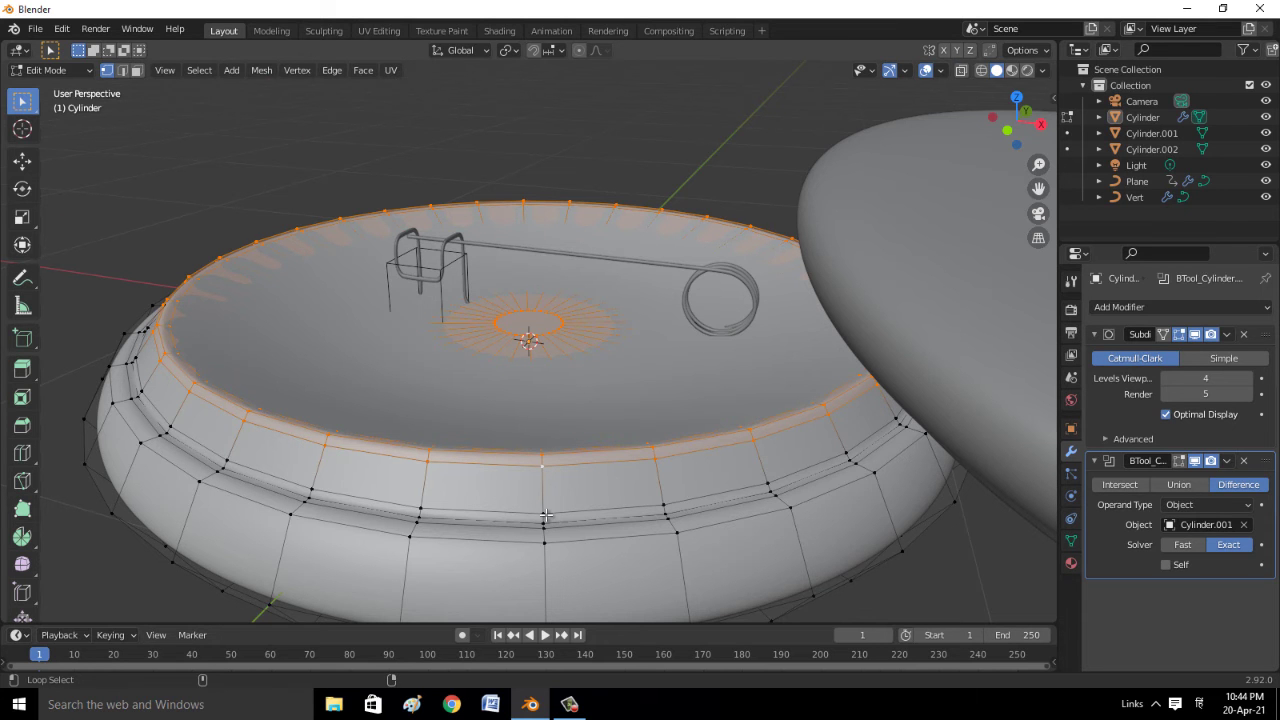
key(alt+z)
mouse_move(546, 515)
middle_down()
mouse_move(519, 413)
mouse_move(478, 416)
middle_up()
key(alt+z)
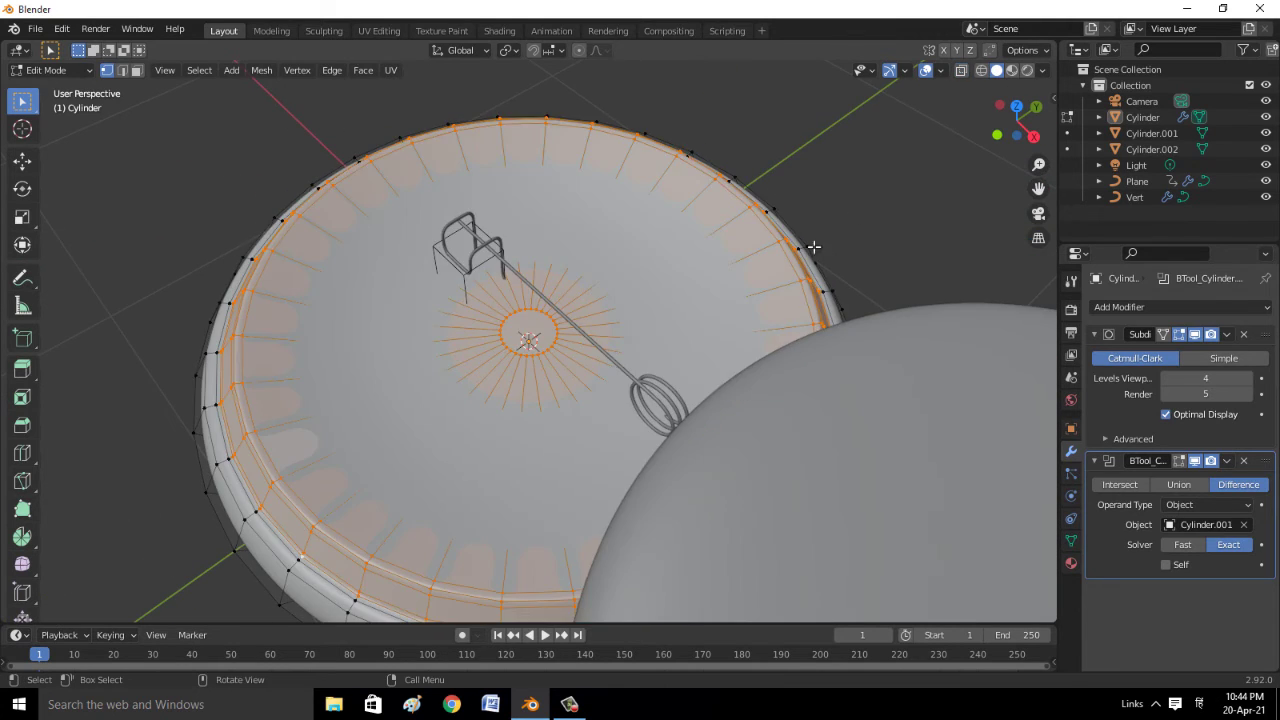
middle_drag(814, 243, 863, 214)
Create Material.001 and assign it to the selected top faces
click(1072, 563)
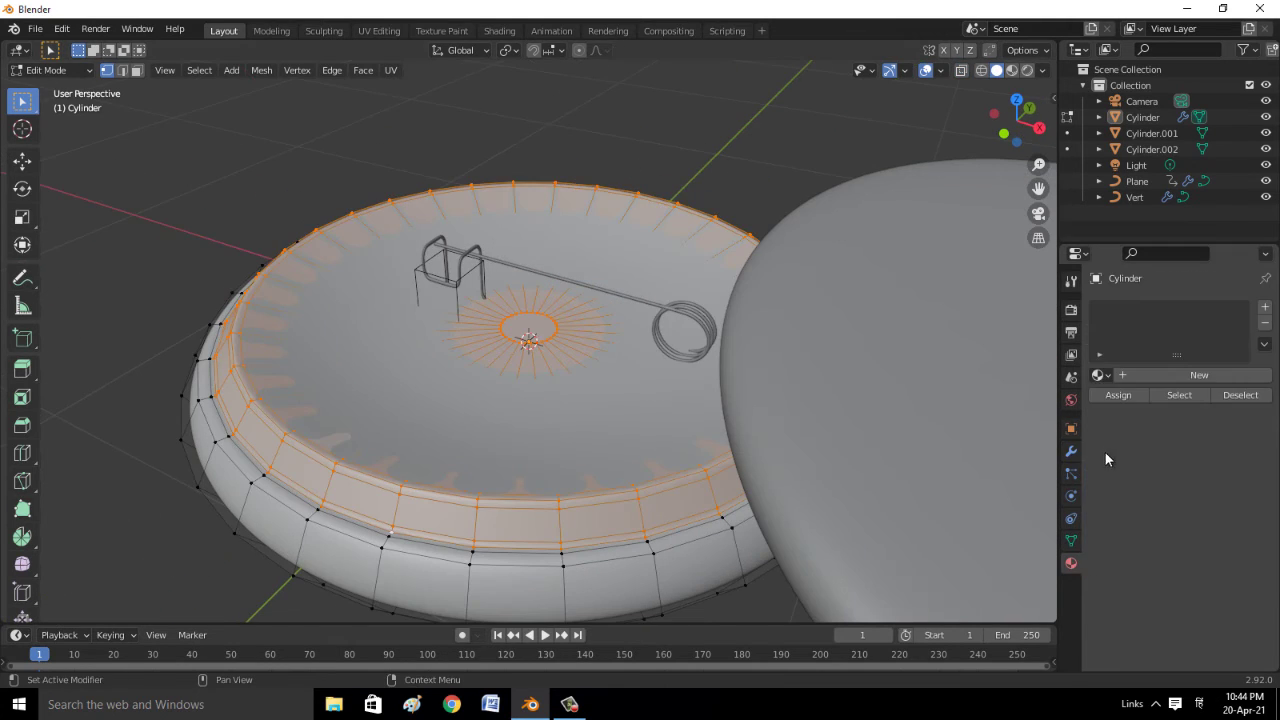
click(1240, 376)
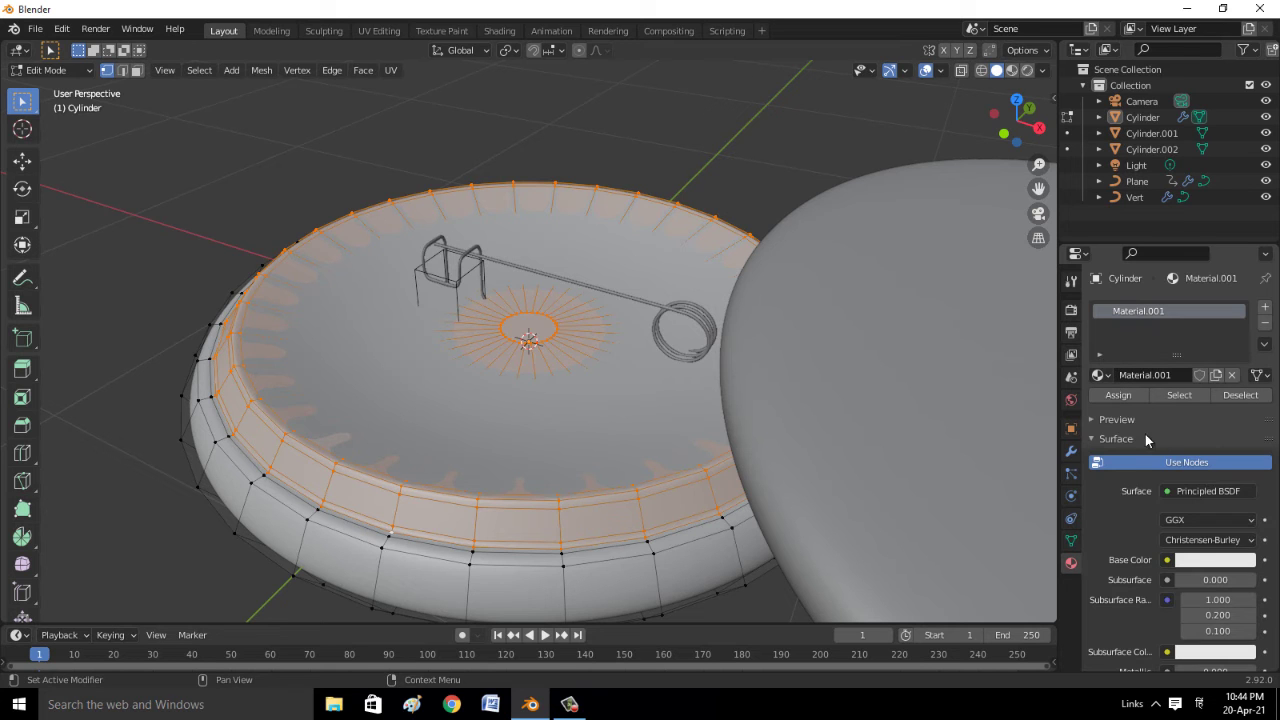
click(1120, 395)
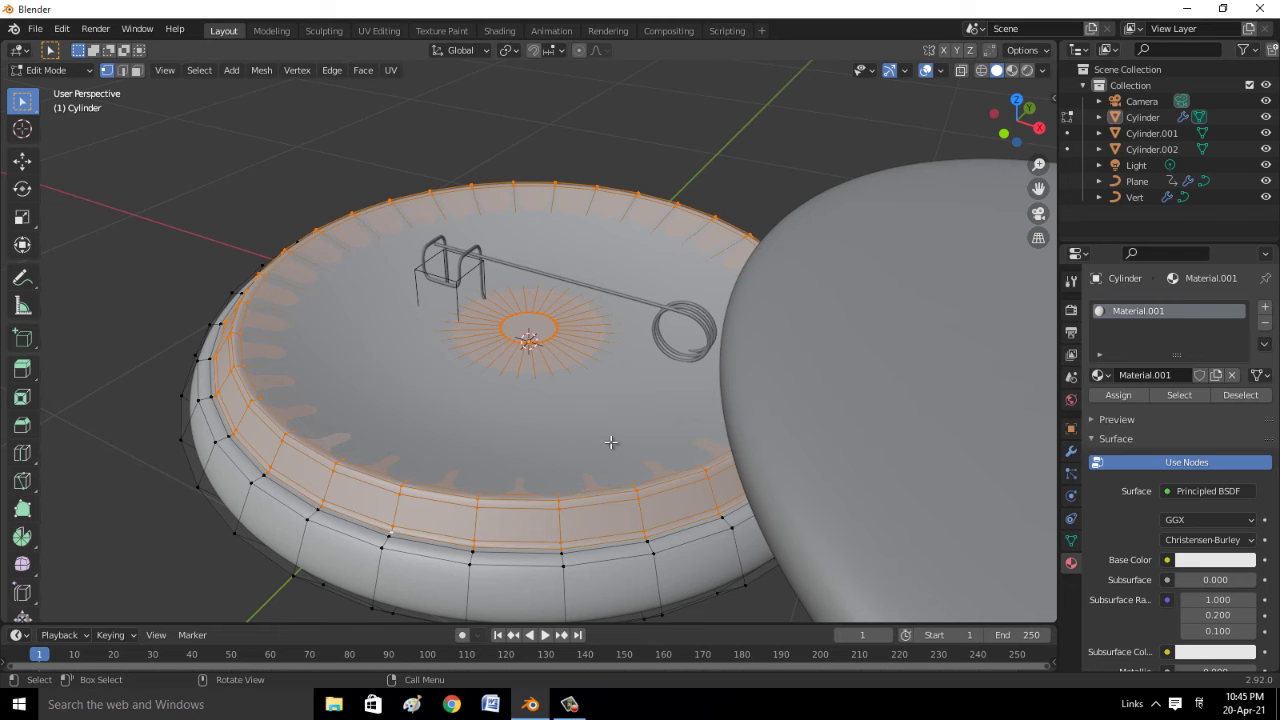
key(i)
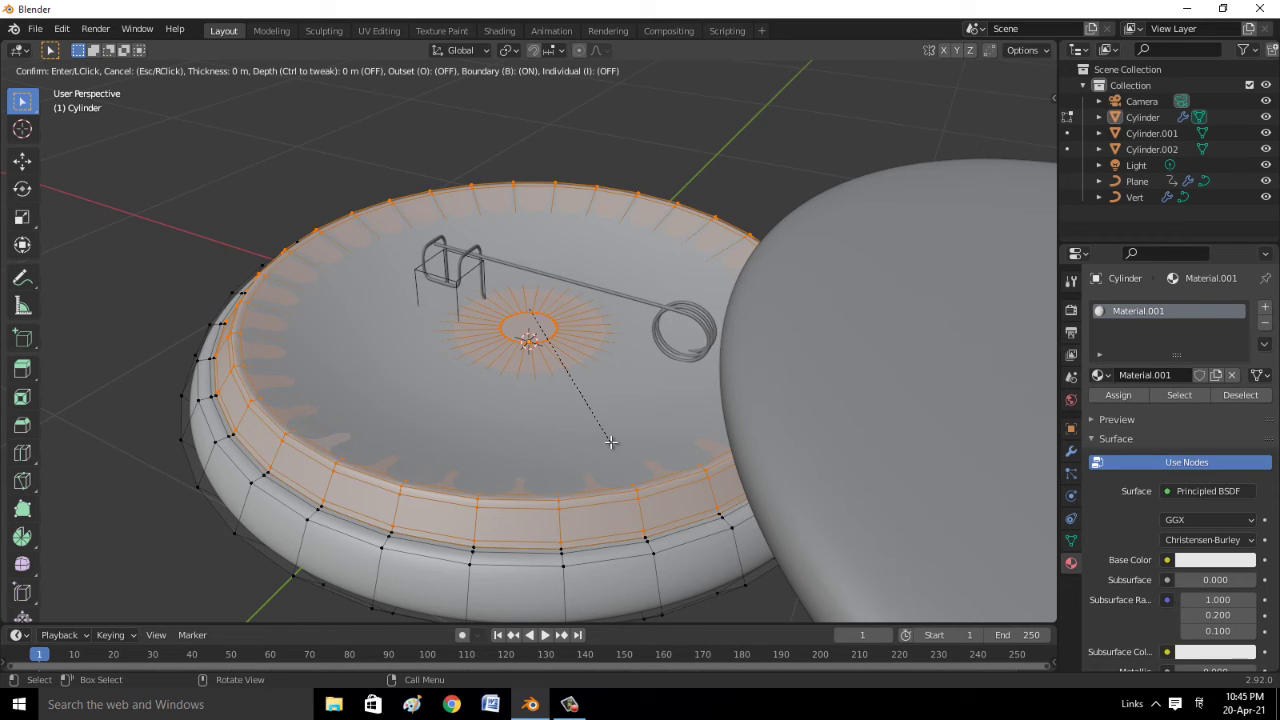
key(Escape)
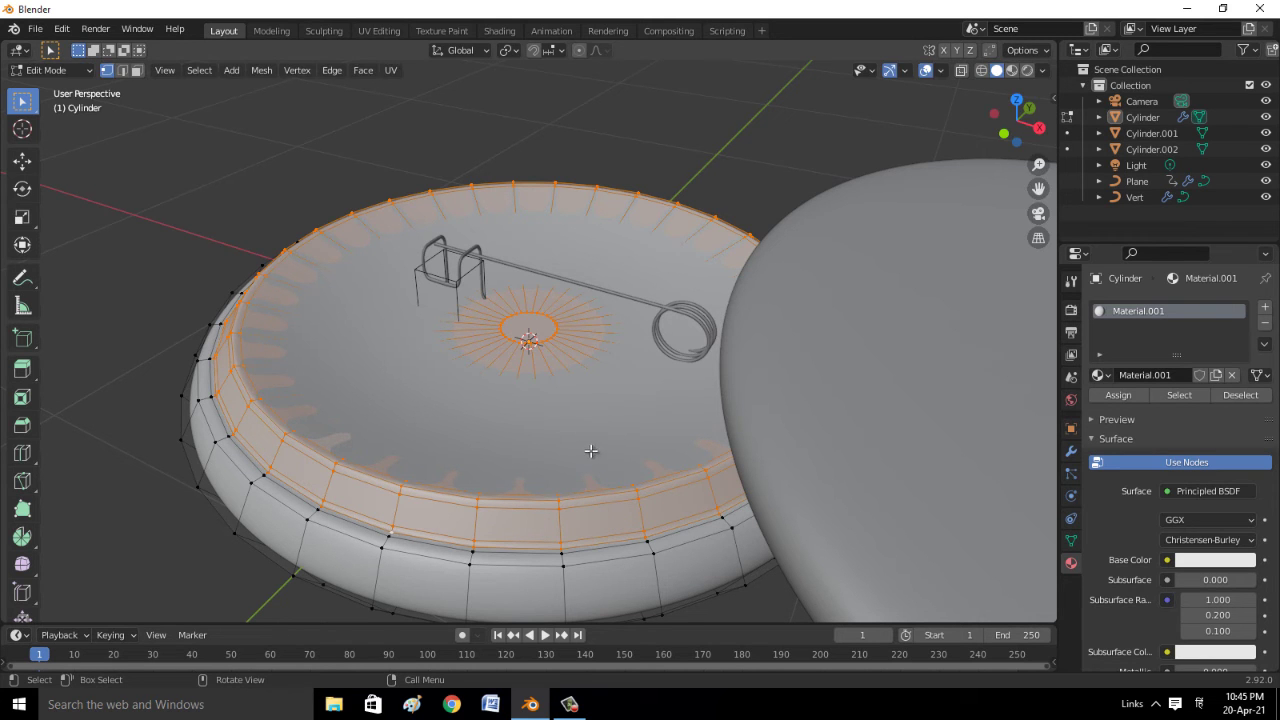
key(ctrl)
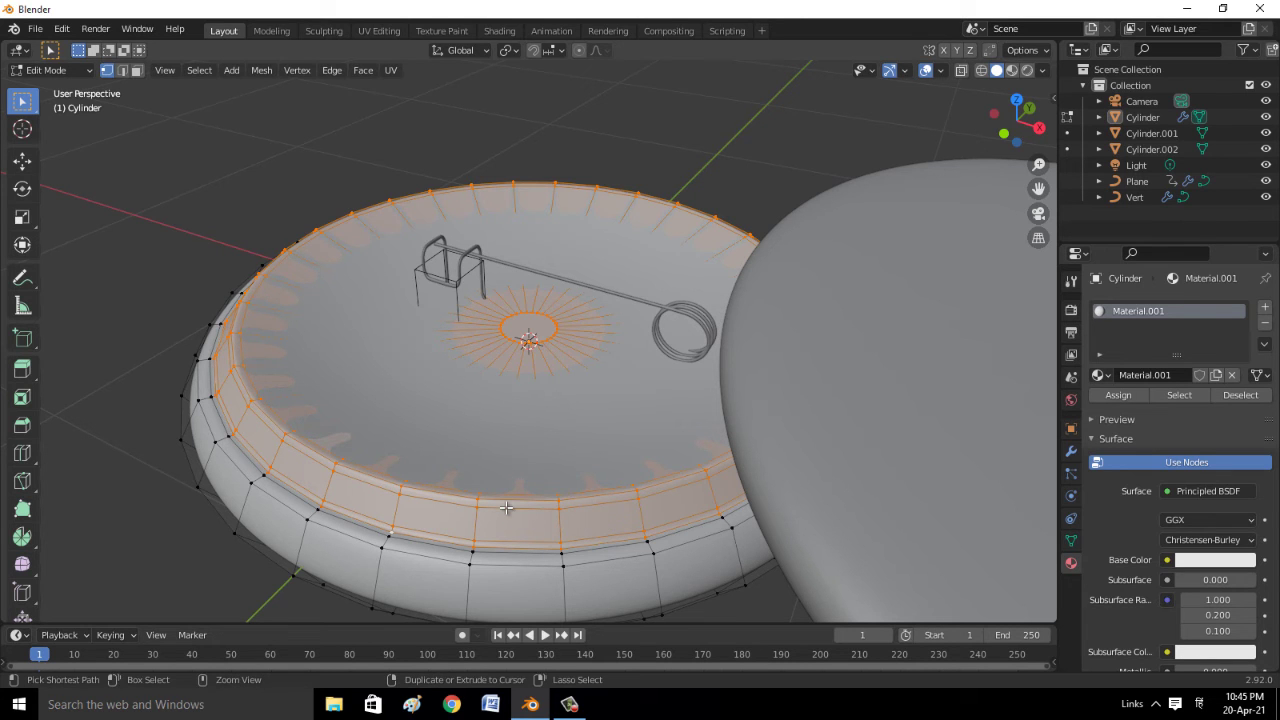
Assign a new Material.002 in a second slot to the lower outer side band
alt+click(470, 585)
click(1265, 310)
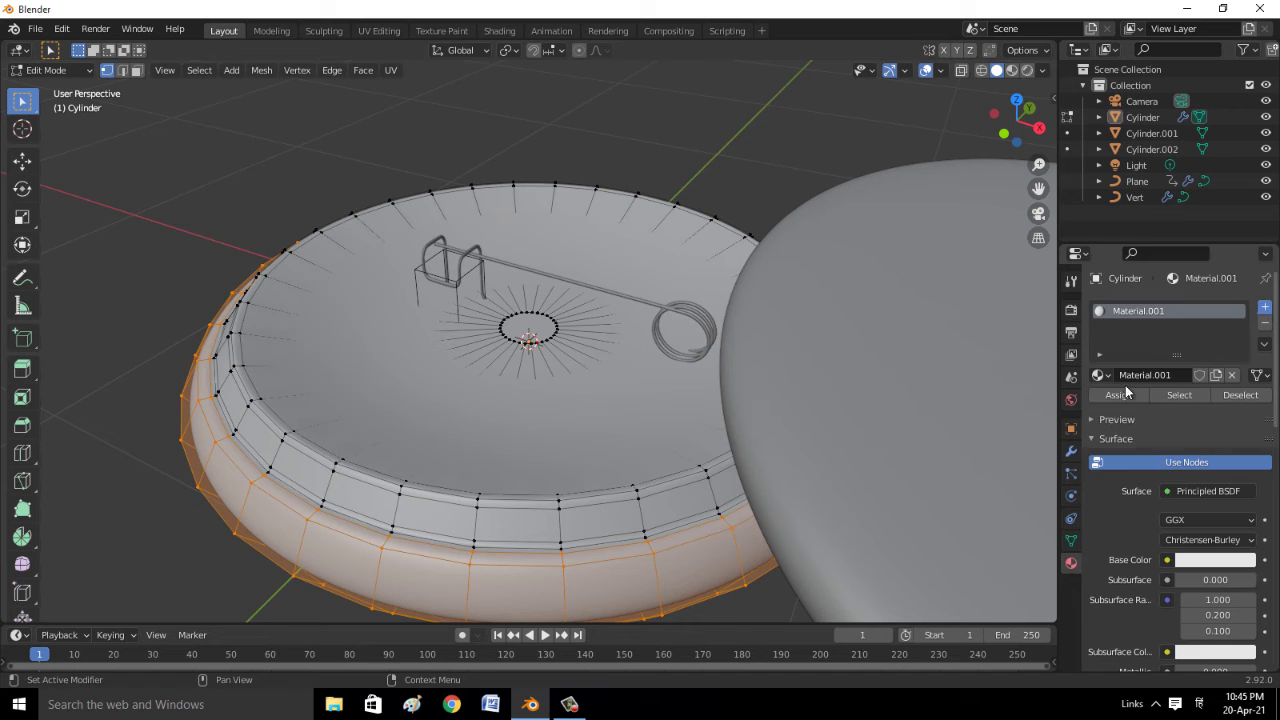
click(1135, 408)
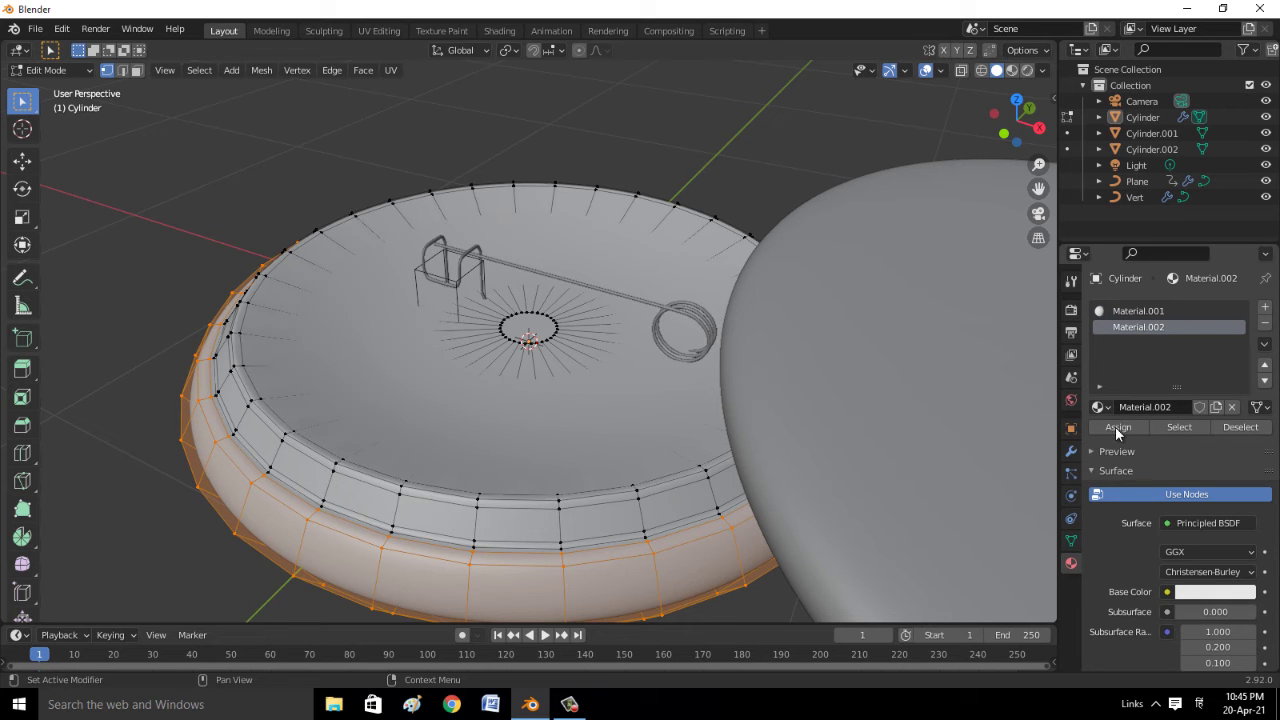
click(1115, 426)
click(1112, 428)
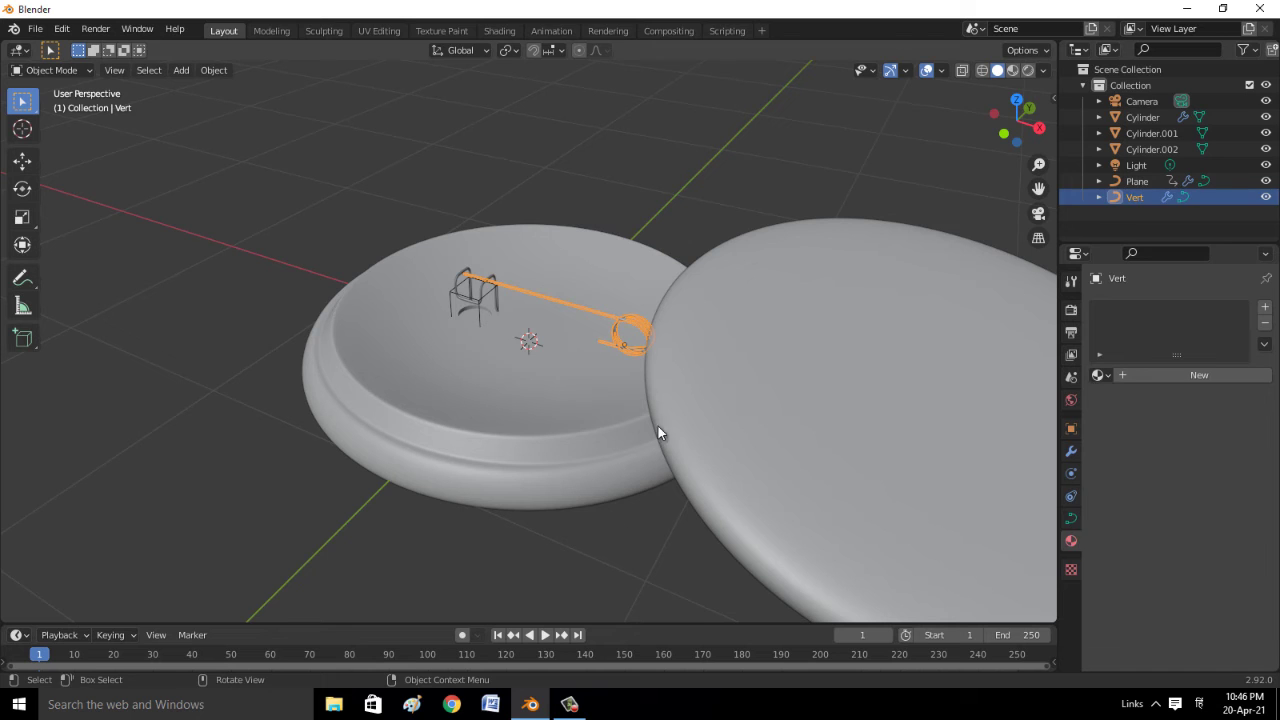
Rename the dish materials: Material.001 to 'top' and Material.002 to 'back'
click(607, 435)
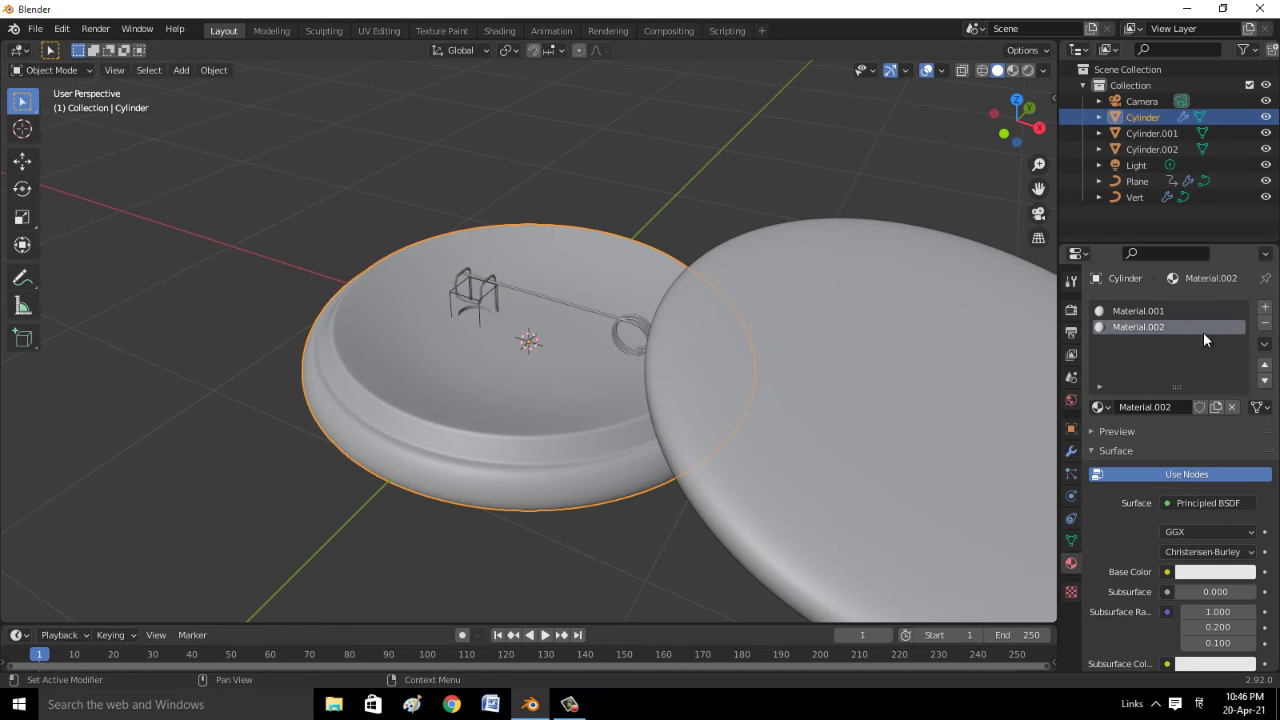
double_click(1155, 312)
key(BackSpace)
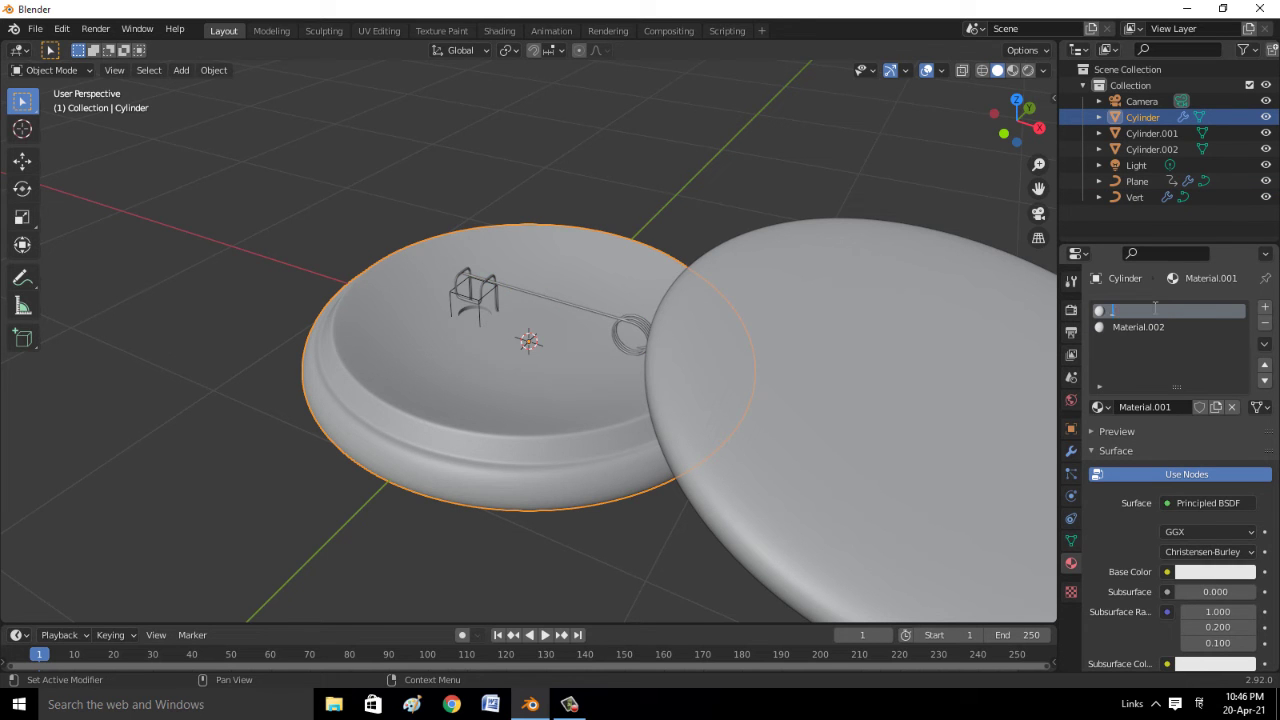
key(super+space)
click(1128, 327)
text(back)
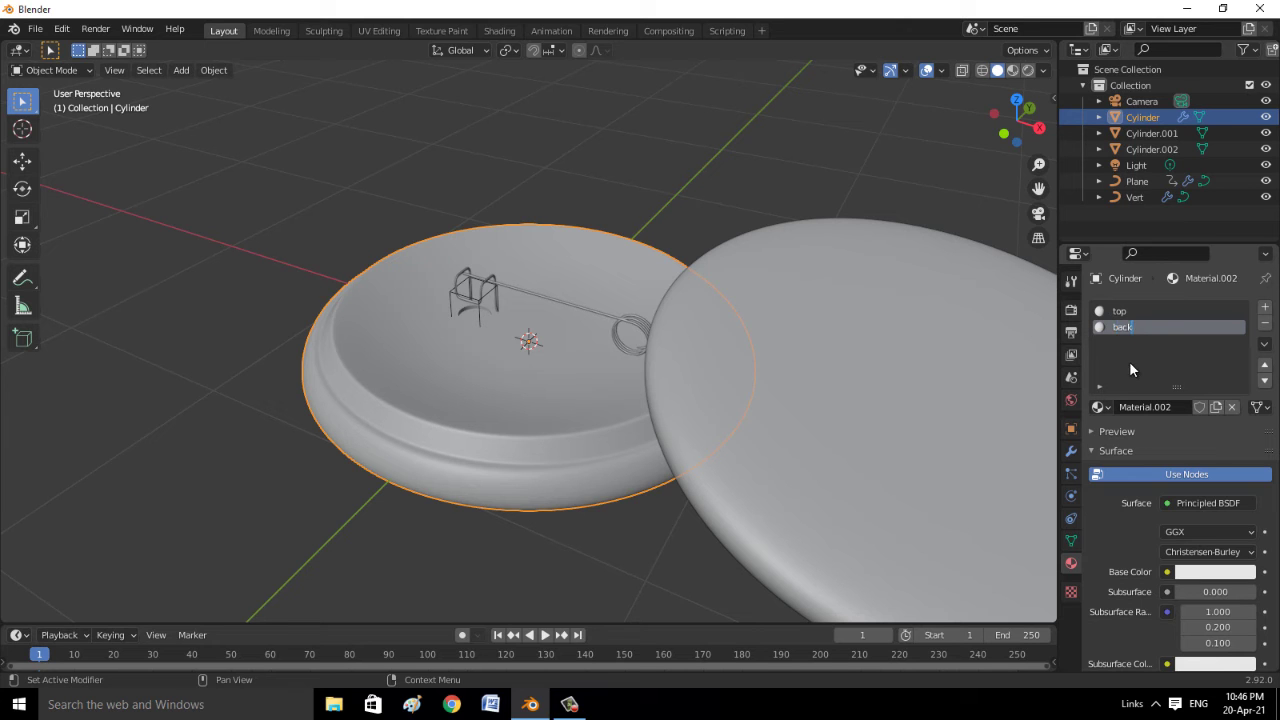
key(Return)
scroll(624, 498, down, 1)
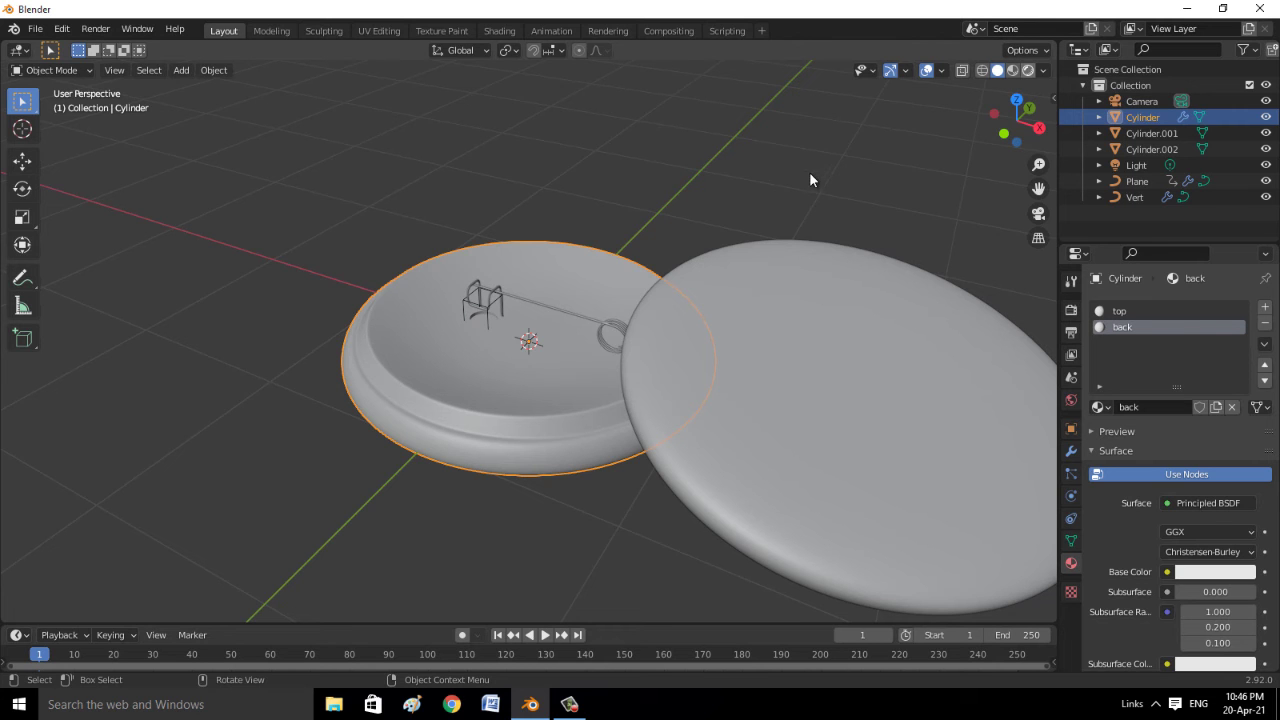
Switch to Rendered shading and add a plane to the scene
key(z)
scroll(591, 336, down, 2)
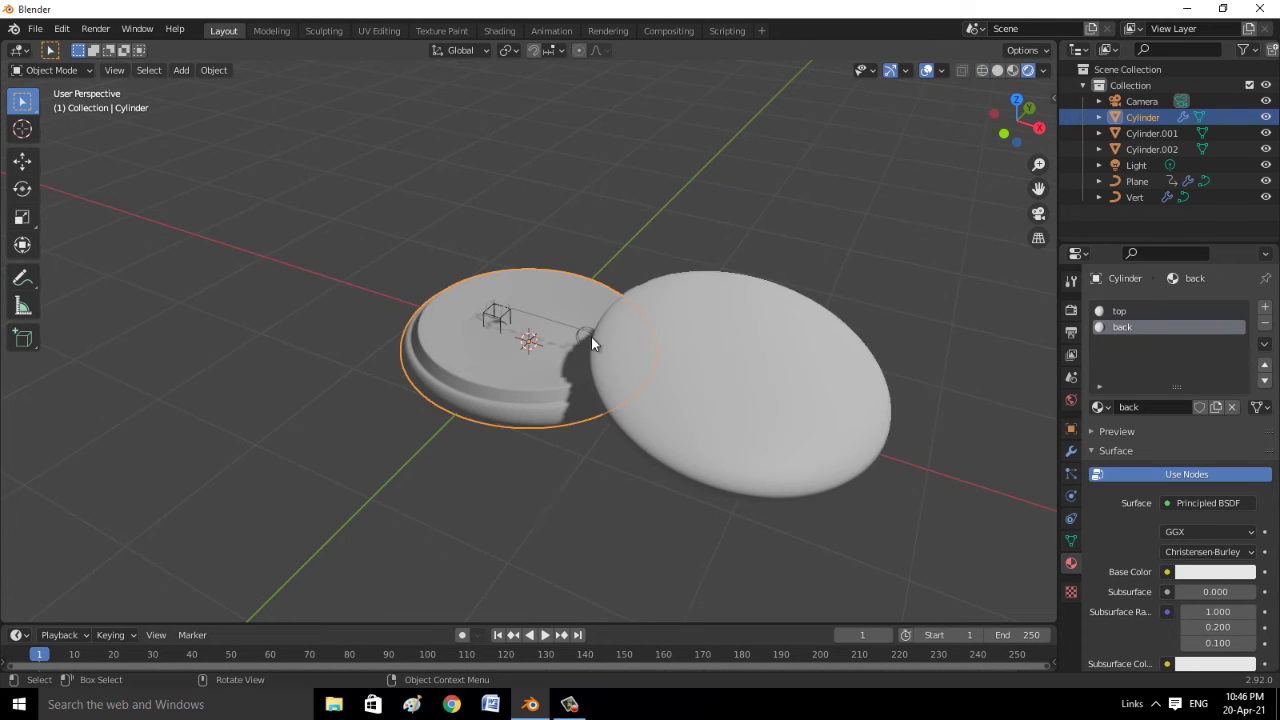
click(525, 494)
key(shift+a)
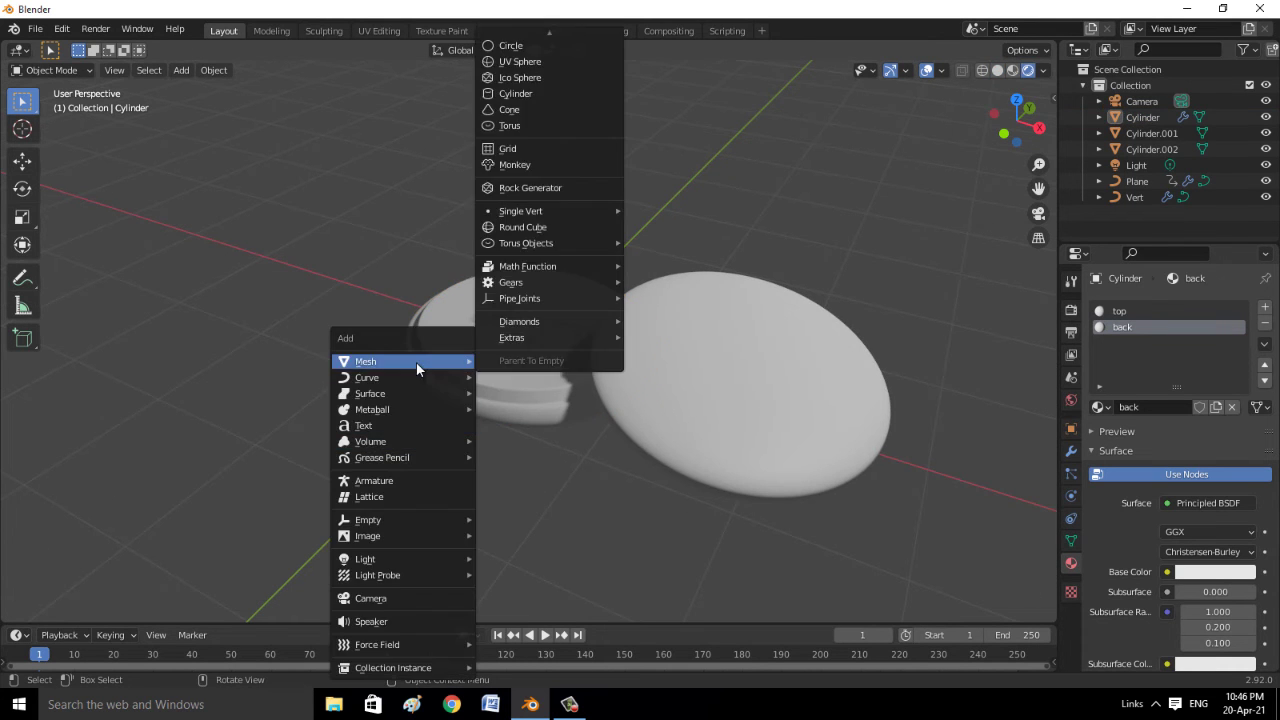
scroll(531, 68, up, 2)
click(529, 35)
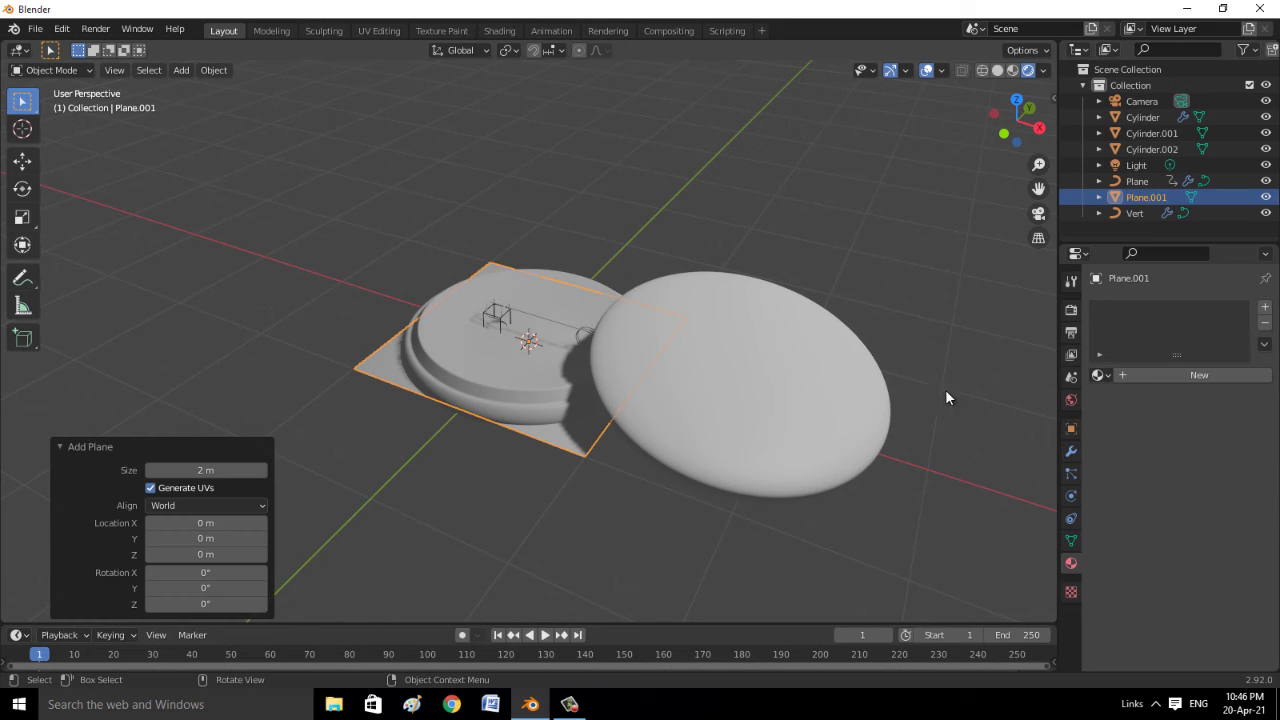
key(alt)
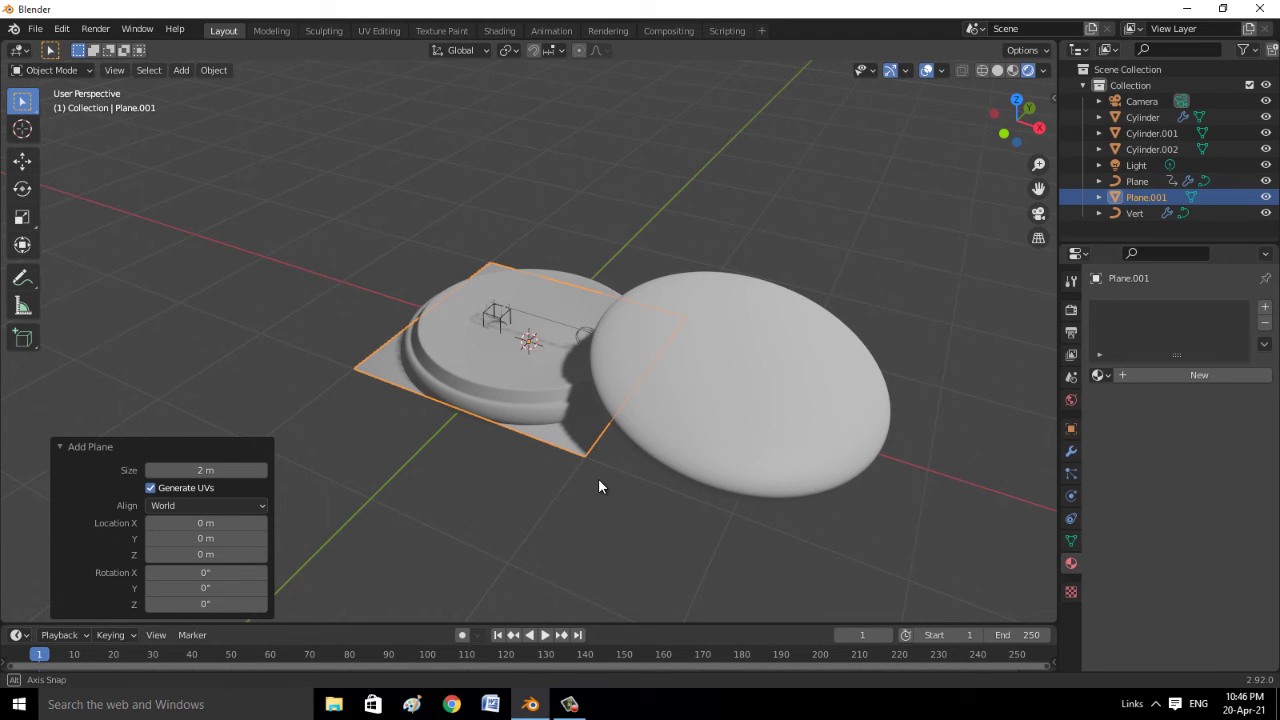
Scale the new plane up 30 times
key(g)
key(z)
key(Return)
key(s)
key(3)
key(0)
key(Return)
Lower the floor plane along Z to sit just beneath the dish
mouse_move(881, 463)
middle_down()
mouse_move(651, 390)
mouse_move(610, 520)
middle_up()
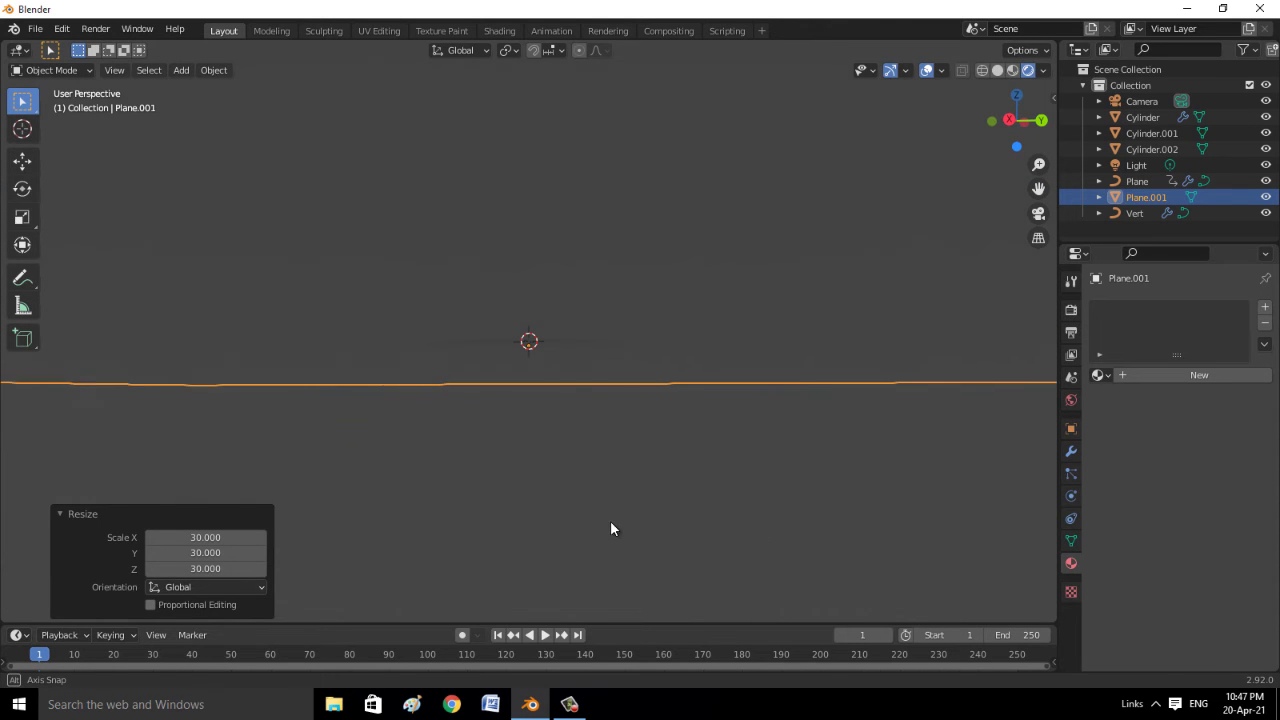
key(g)
key(z)
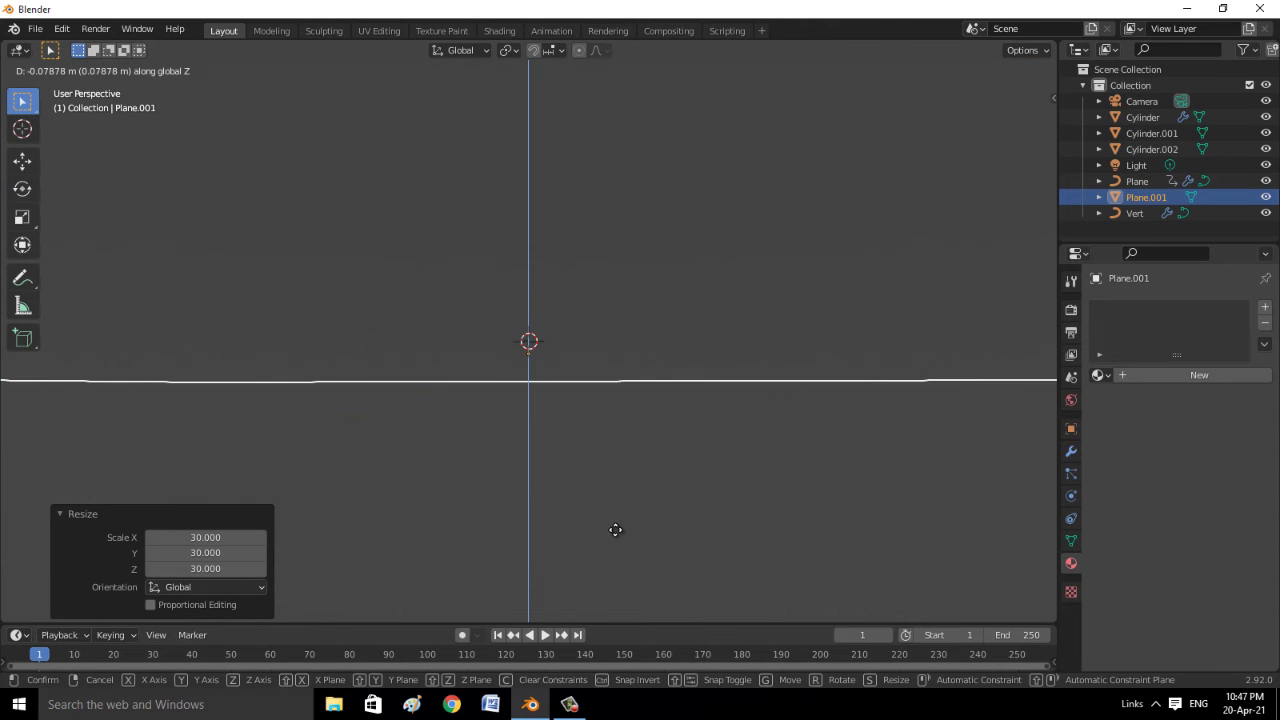
key(Return)
mouse_move(633, 563)
middle_down()
mouse_move(675, 603)
mouse_move(654, 537)
middle_up()
scroll(600, 490, up, 3)
mouse_move(543, 449)
middle_down()
mouse_move(548, 541)
mouse_move(518, 427)
middle_up()
Set the dish's back material base colour to red
click(518, 427)
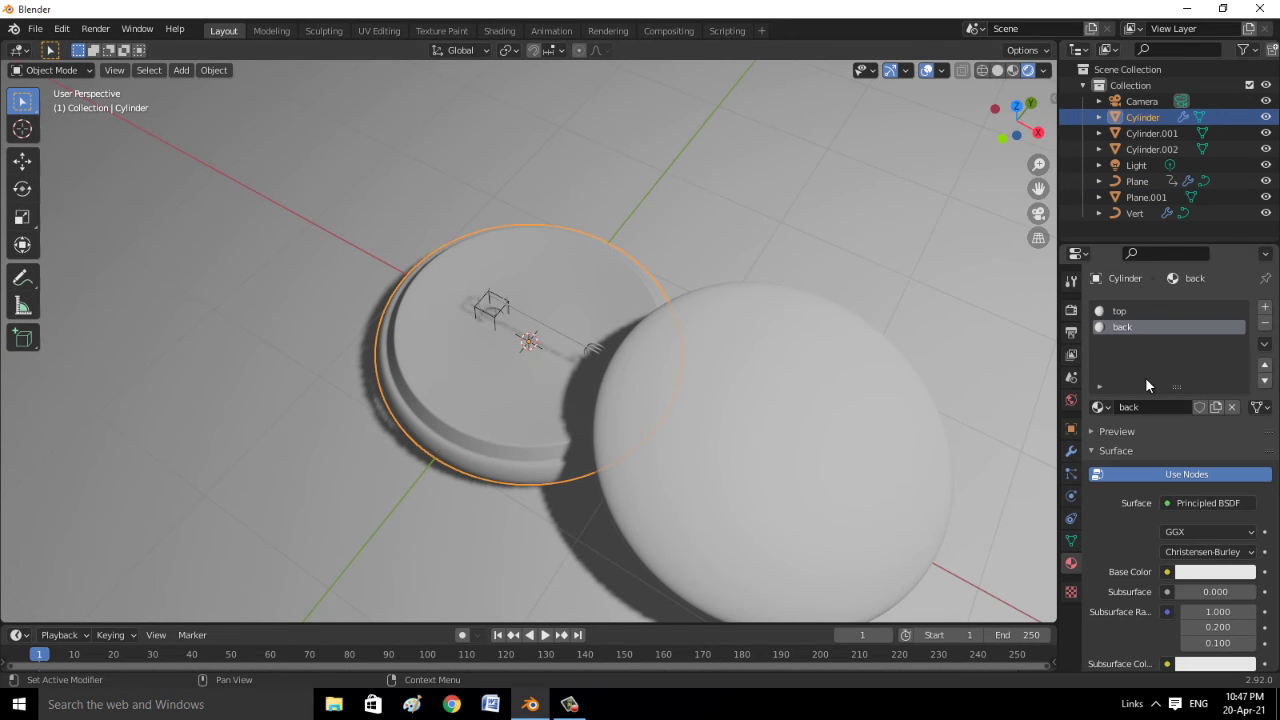
click(1215, 572)
drag(1176, 407, 1194, 380)
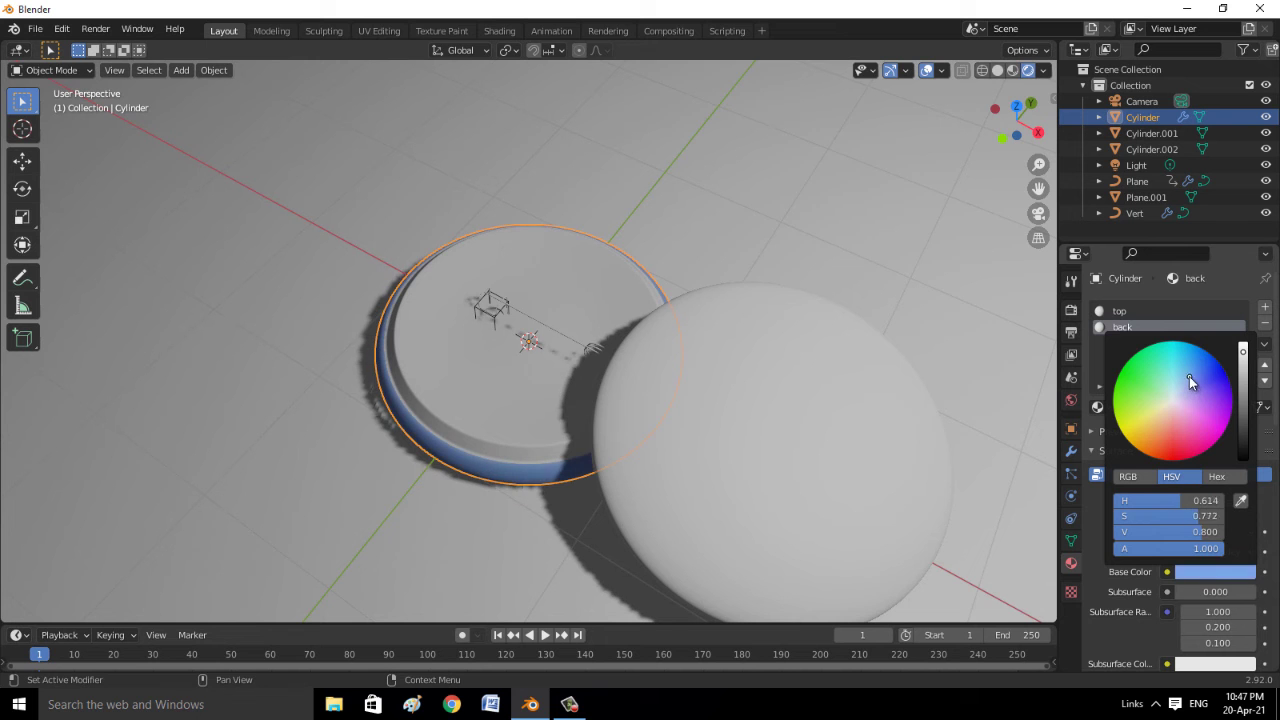
mouse_move(570, 480)
middle_down()
mouse_move(543, 435)
mouse_move(567, 442)
middle_up()
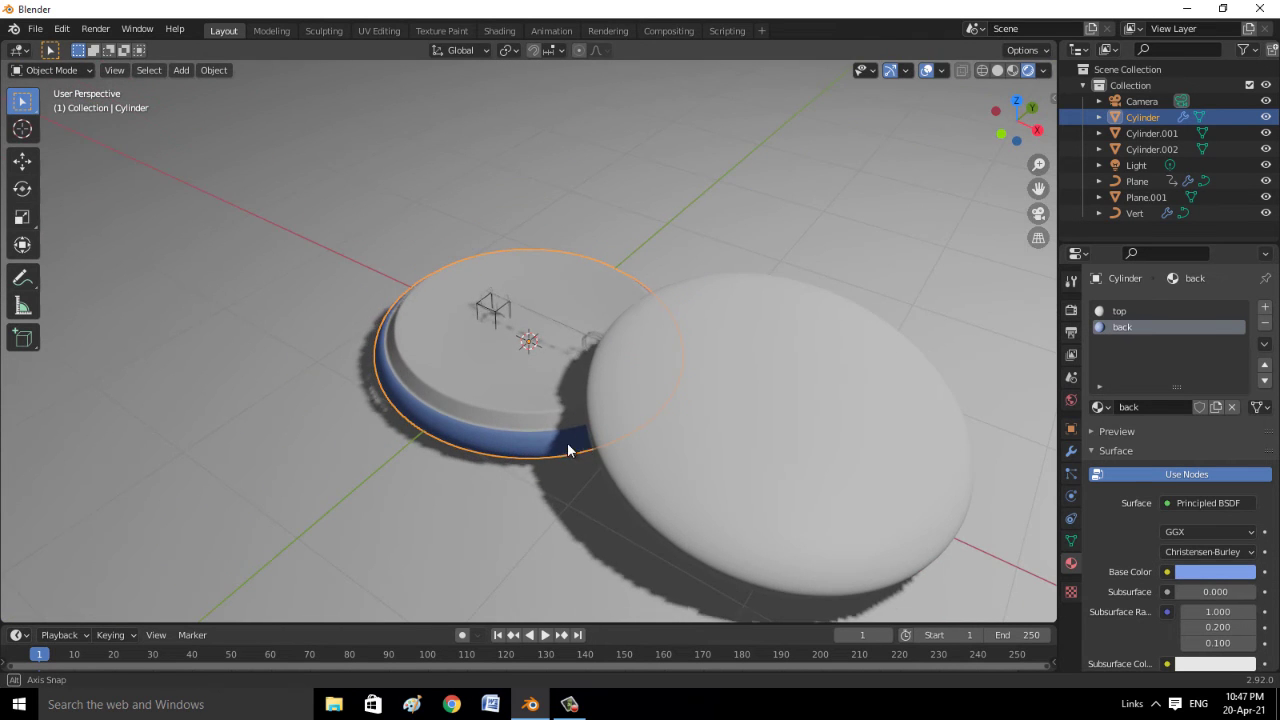
click(1178, 572)
drag(1192, 381, 1175, 457)
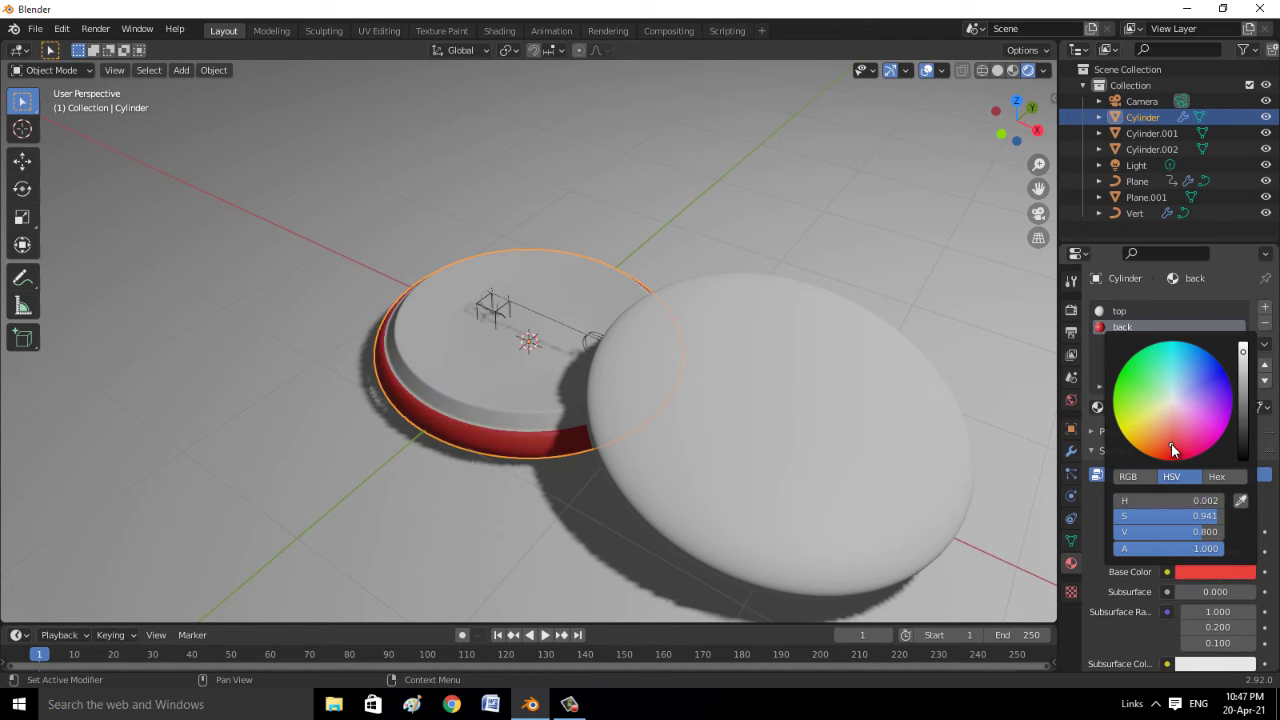
Set the back material's Metallic to 0 and Roughness to 0.200
scroll(1127, 618, down, 2)
scroll(1116, 576, down, 4)
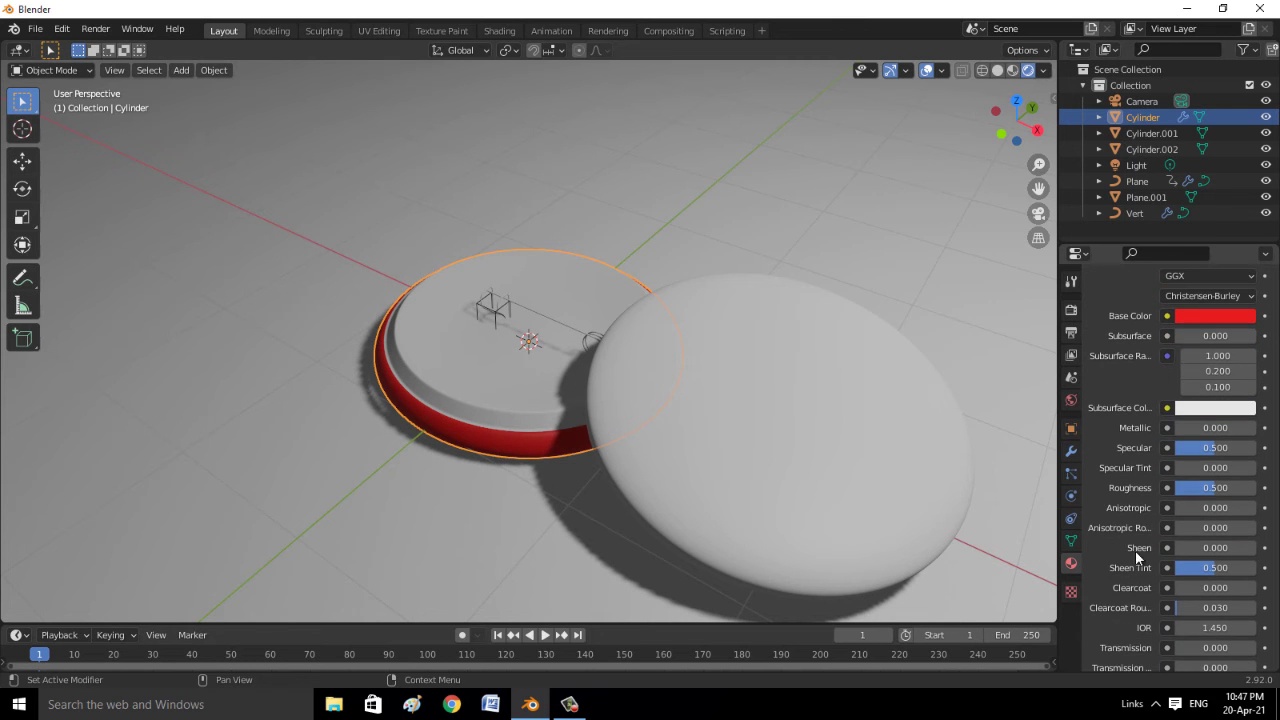
drag(1215, 427, 2, 432)
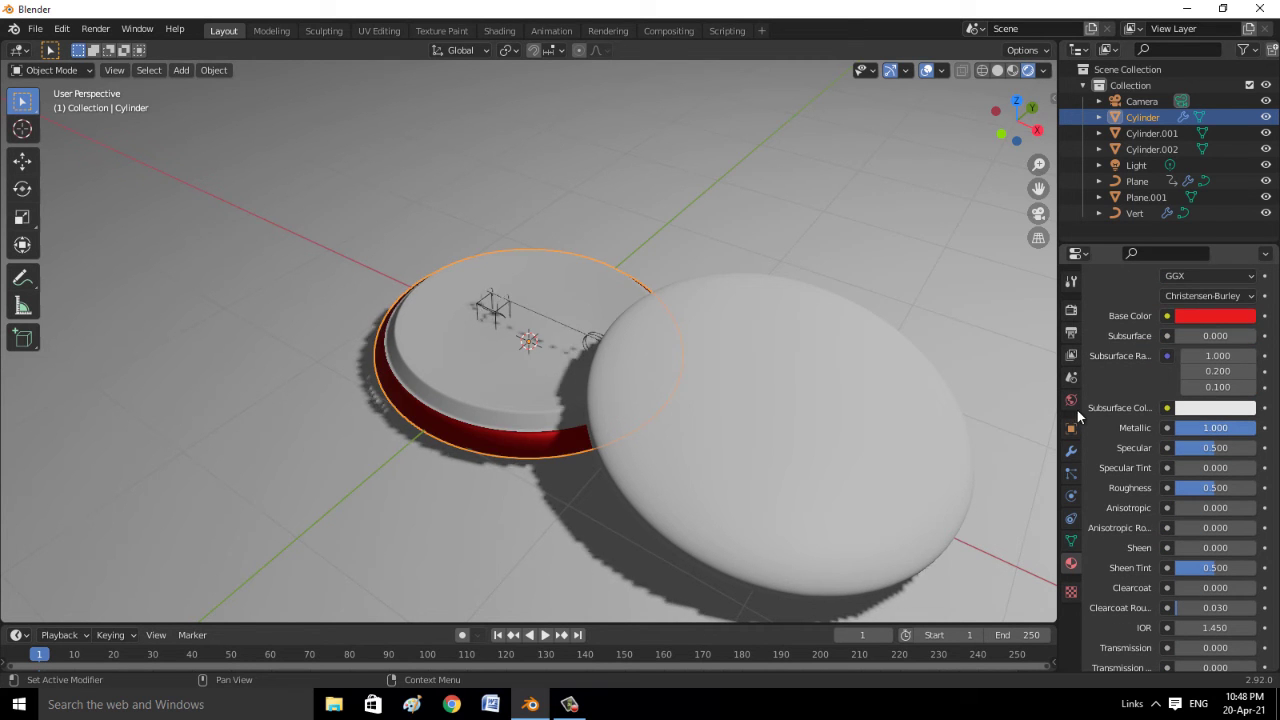
drag(1247, 438, 1130, 429)
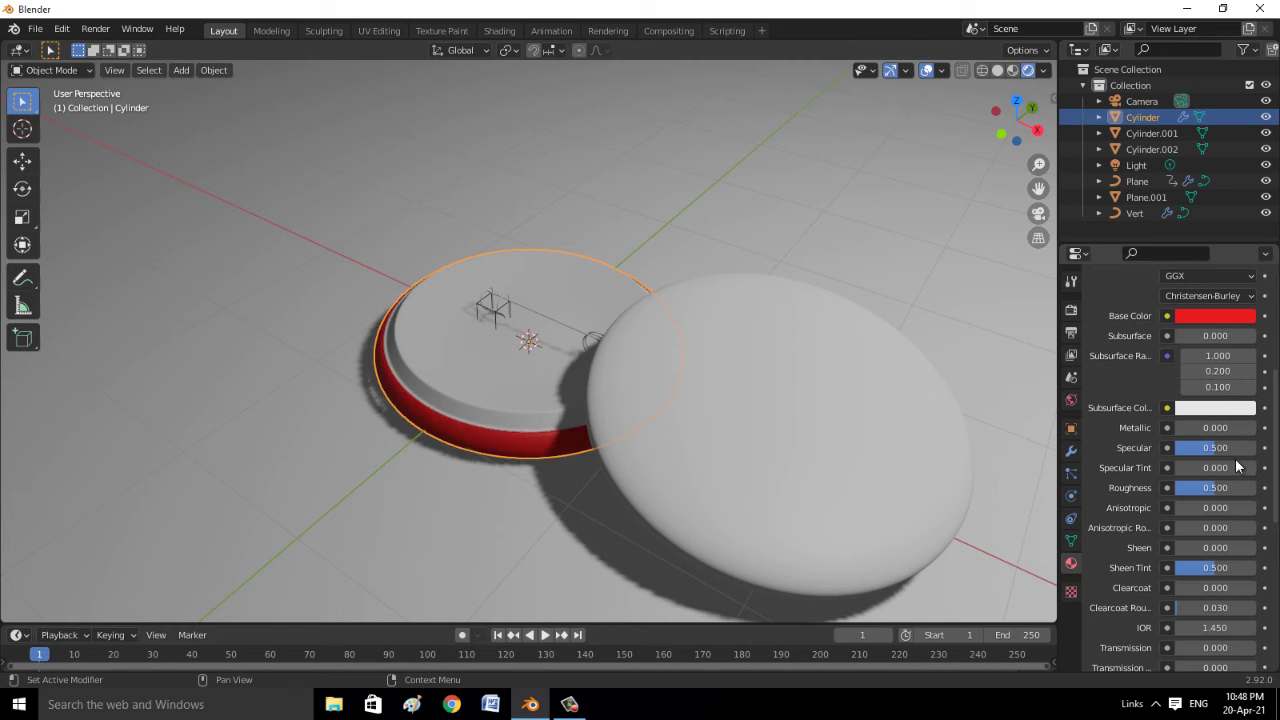
text(0.2)
key(Return)
scroll(384, 493, up, 3)
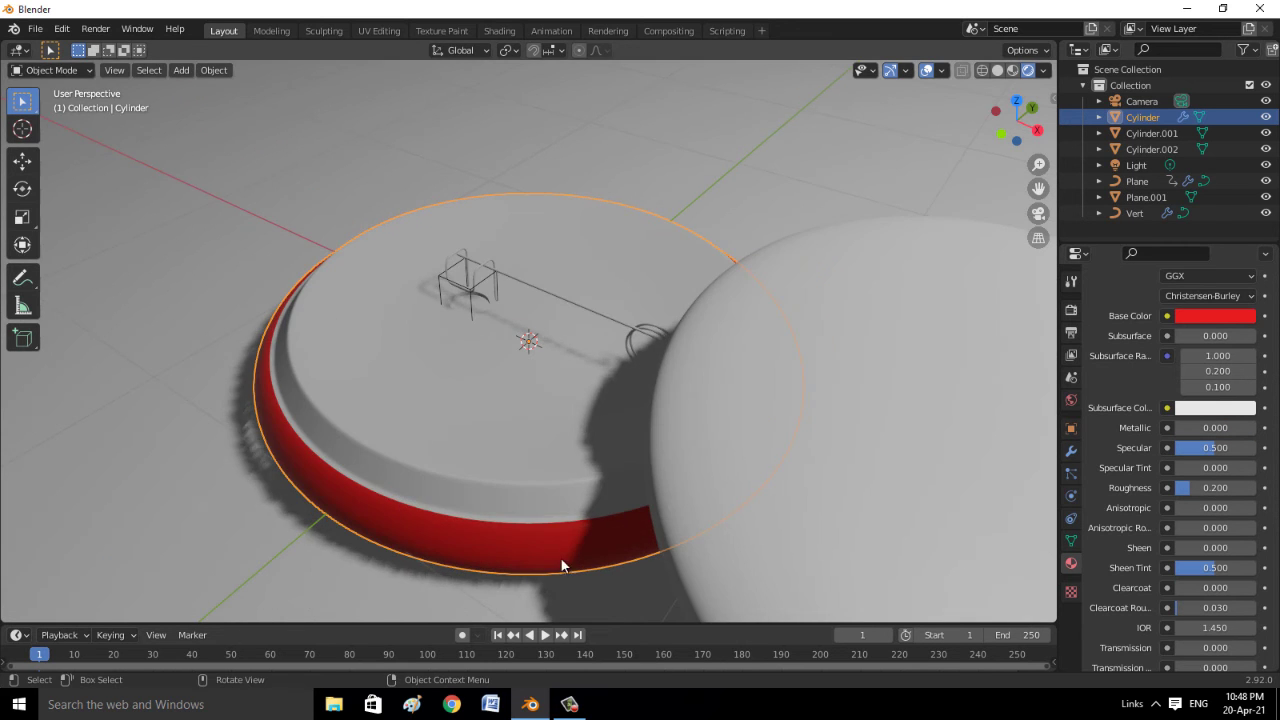
middle_drag(561, 565, 570, 525)
click(1218, 487)
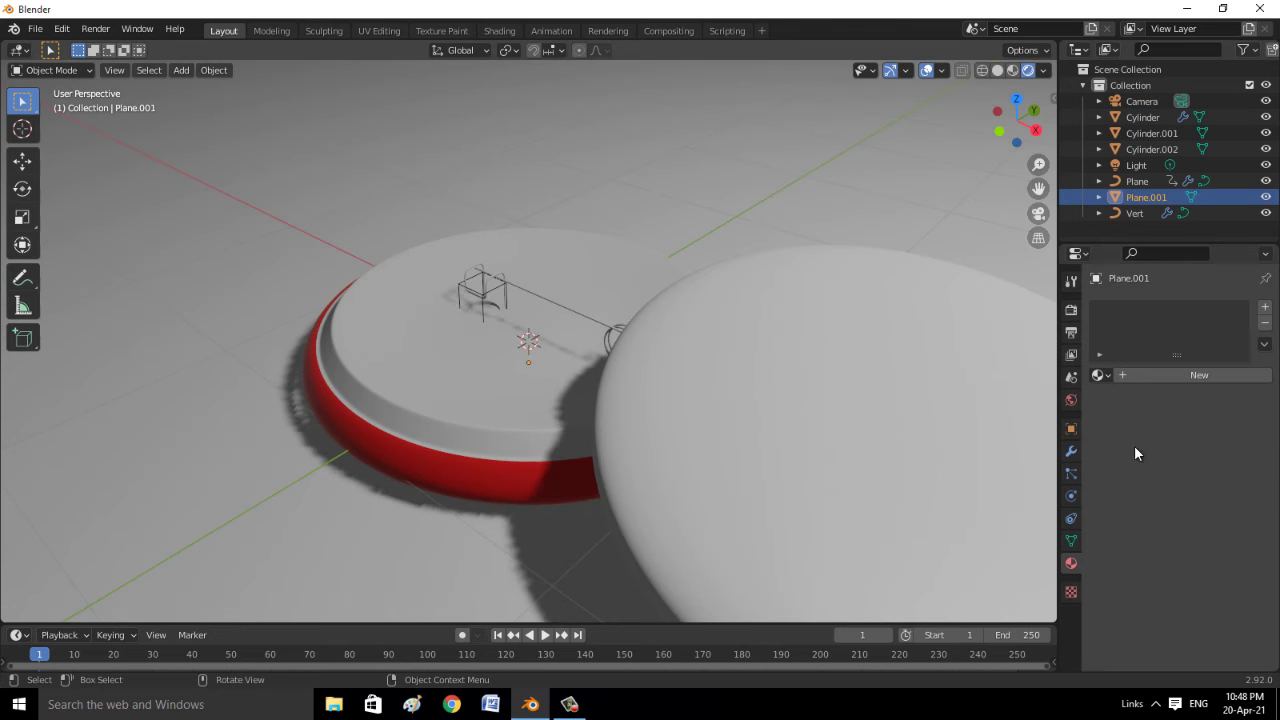
middle_drag(502, 531, 976, 451)
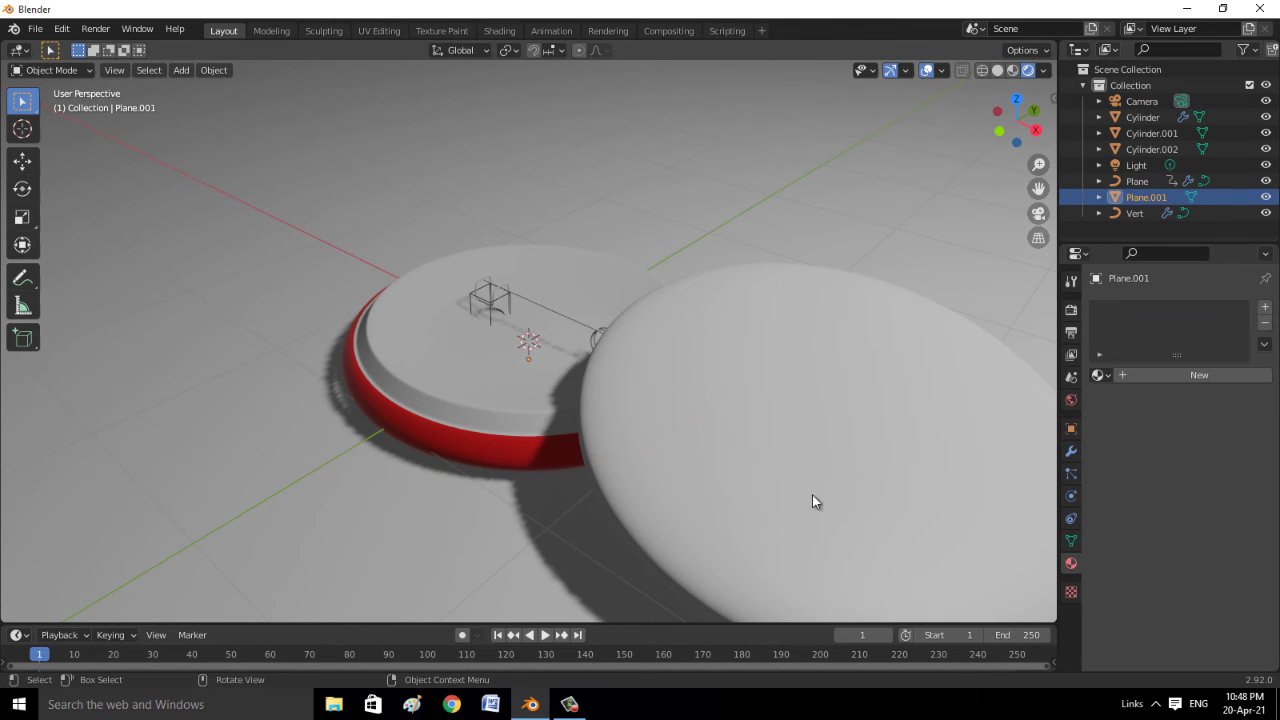
Give the top material a dark grey colour, full metallic and roughness 0.216
click(1134, 312)
click(1230, 572)
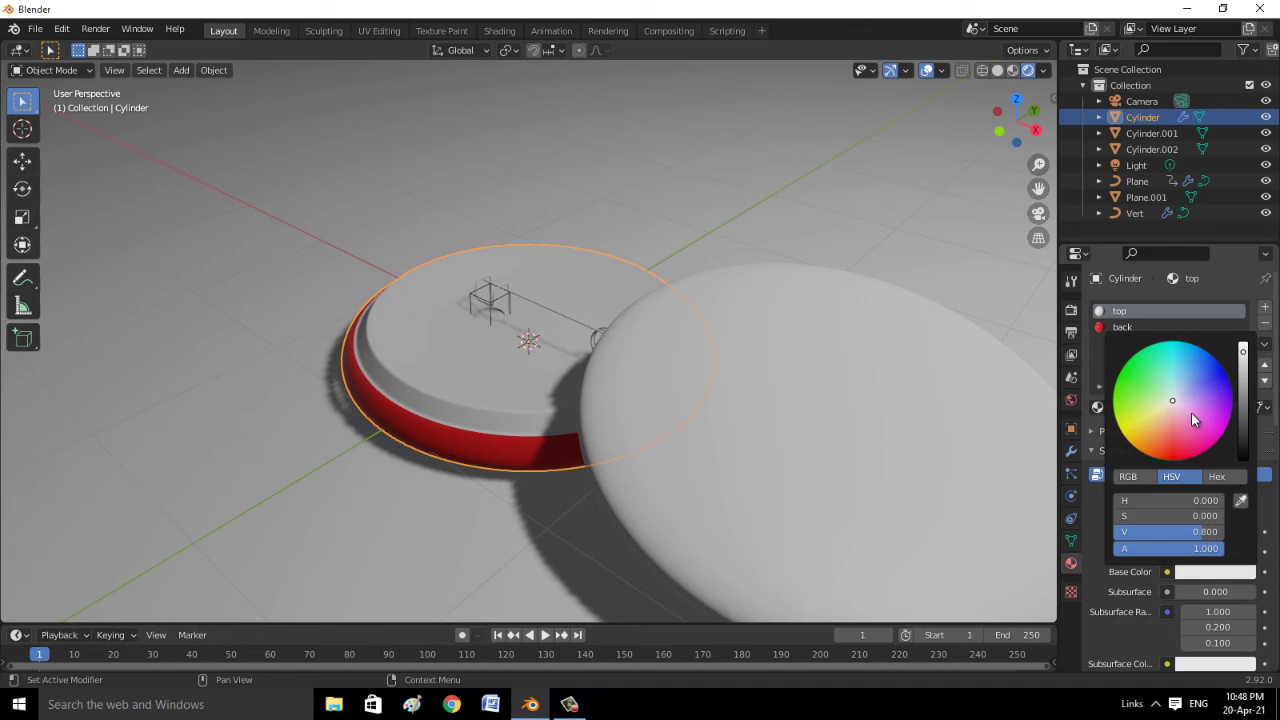
key(ctrl+v)
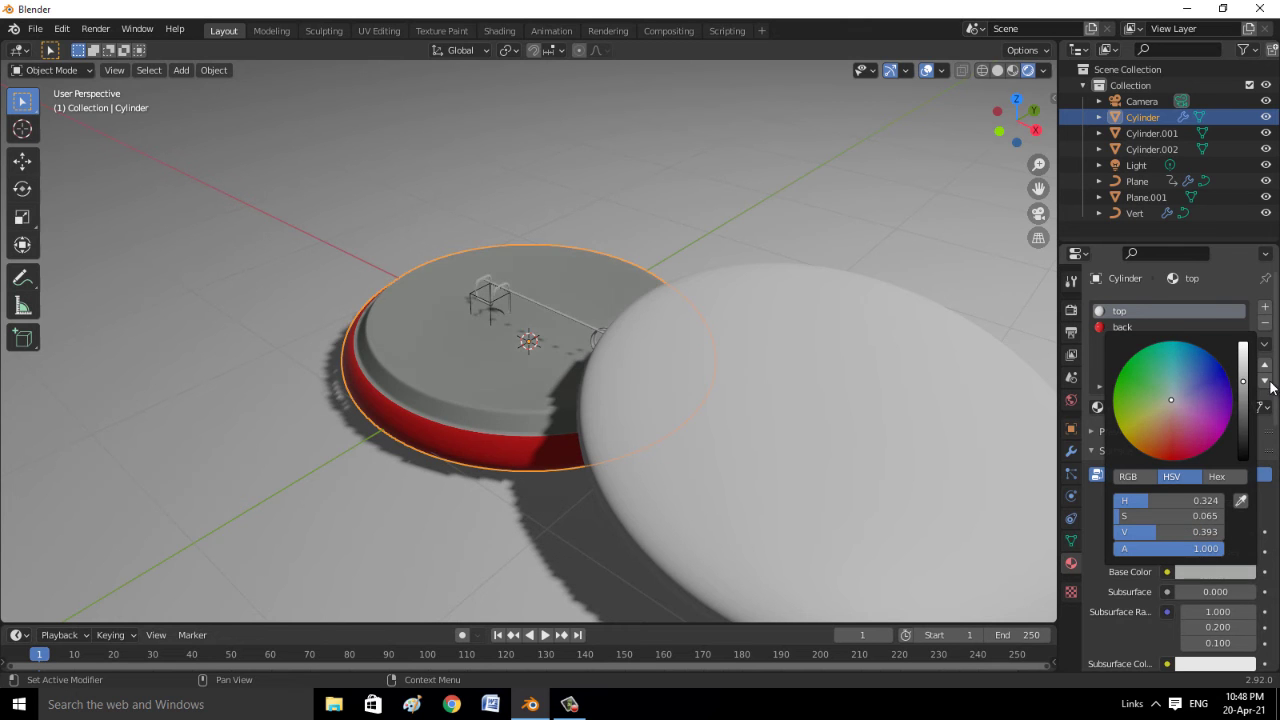
click(1245, 399)
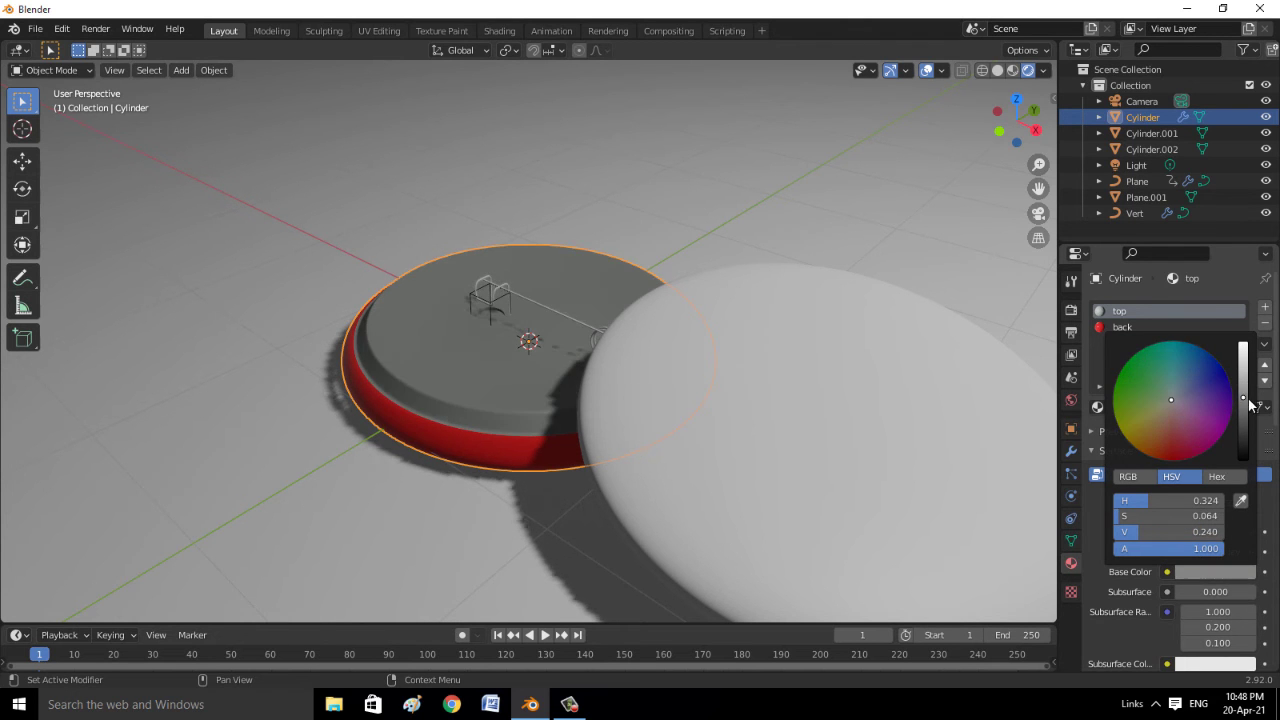
scroll(1150, 570, down, 3)
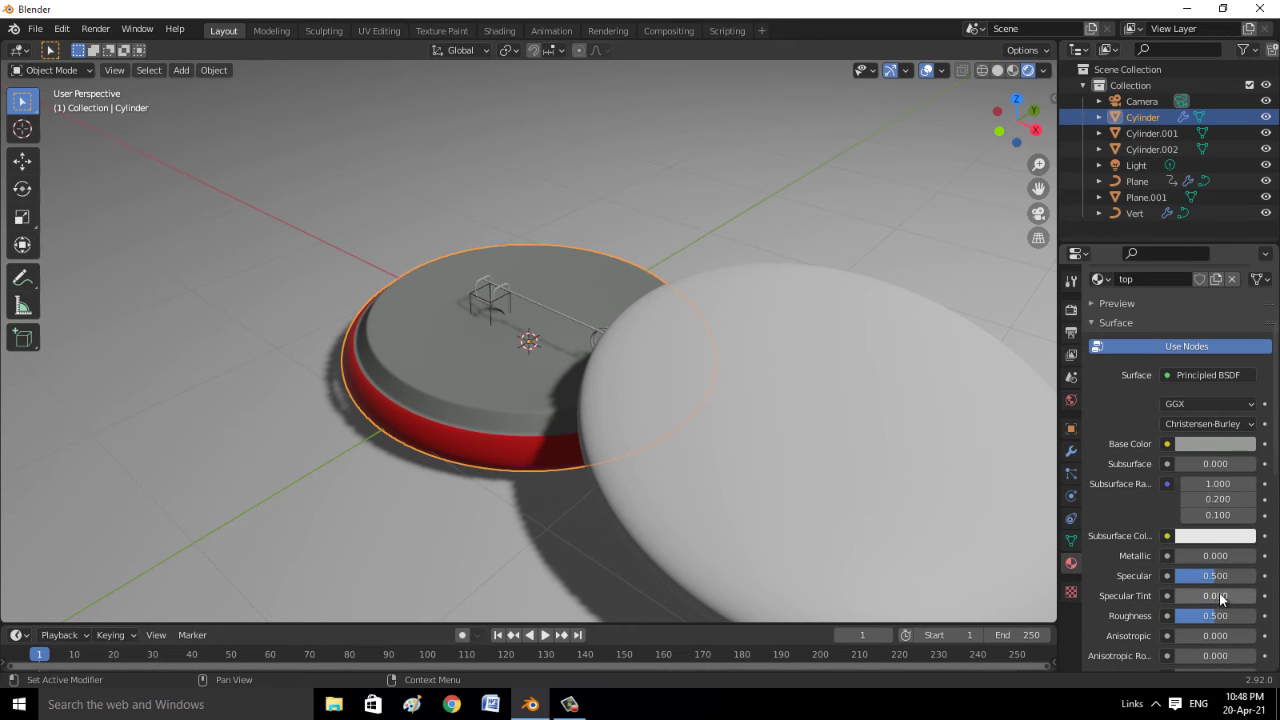
drag(1215, 560, 1256, 560)
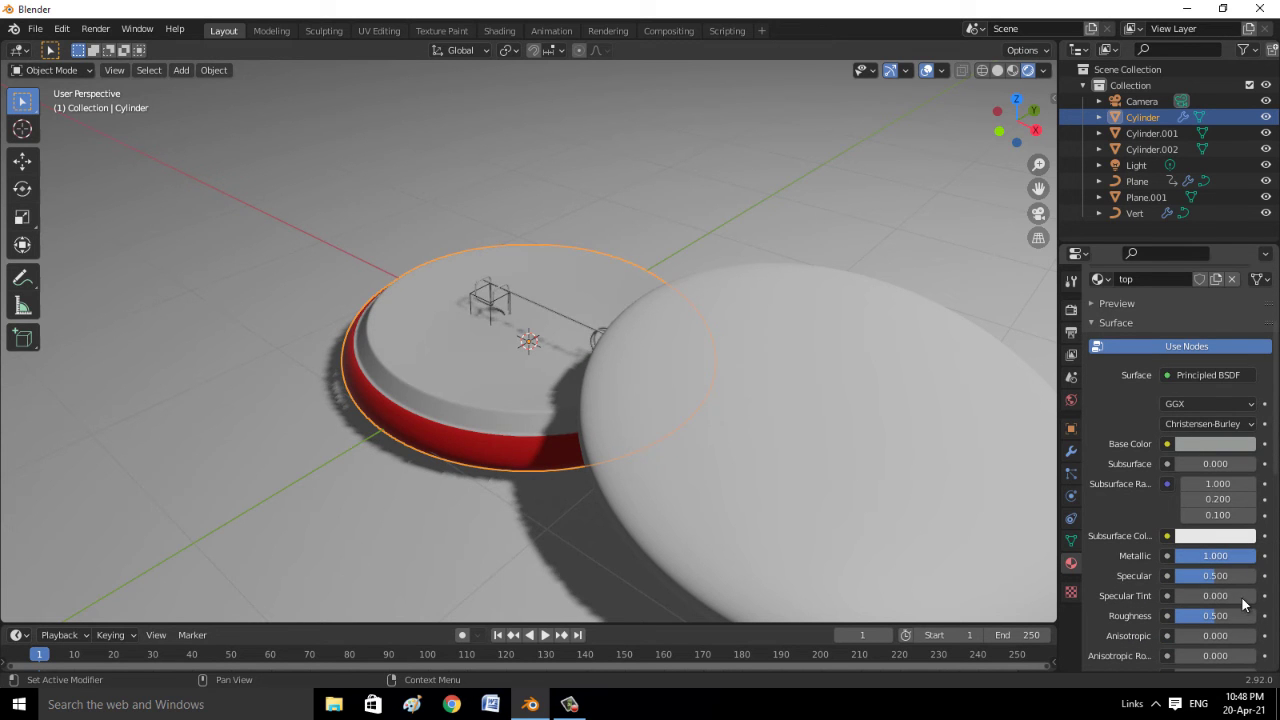
scroll(1240, 595, down, 2)
drag(1220, 551, 1182, 548)
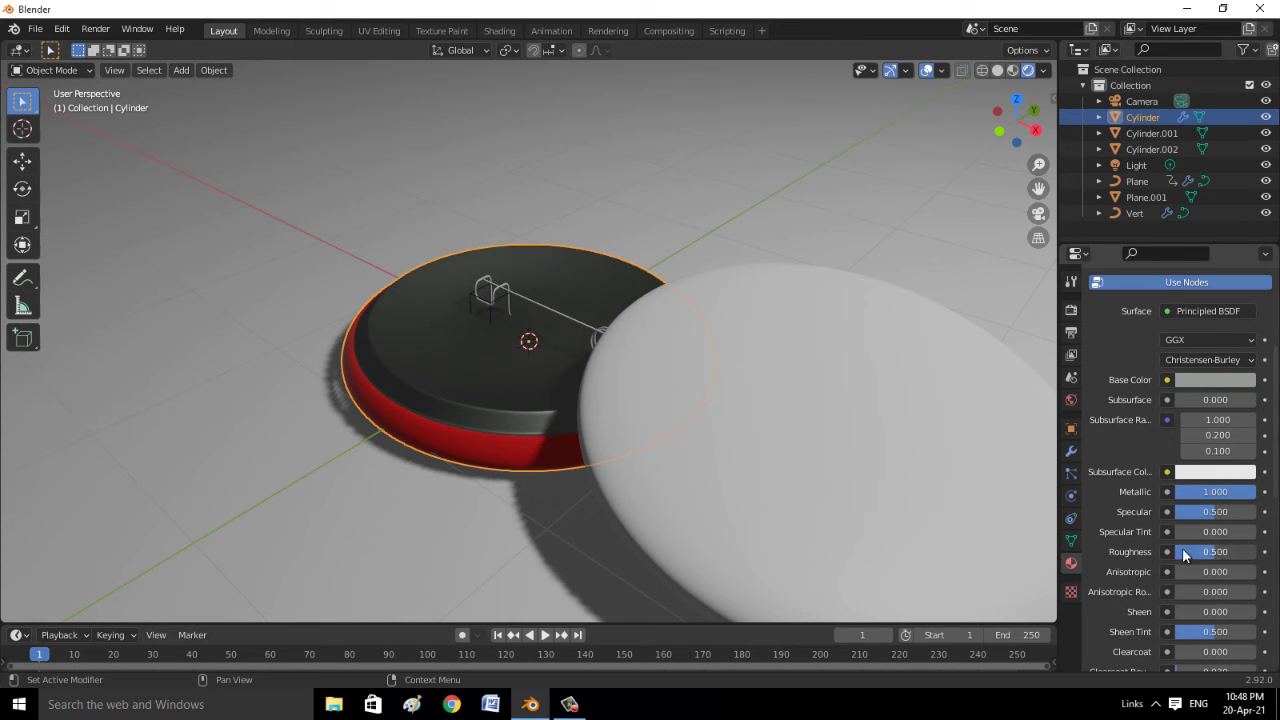
scroll(1200, 480, up, 3)
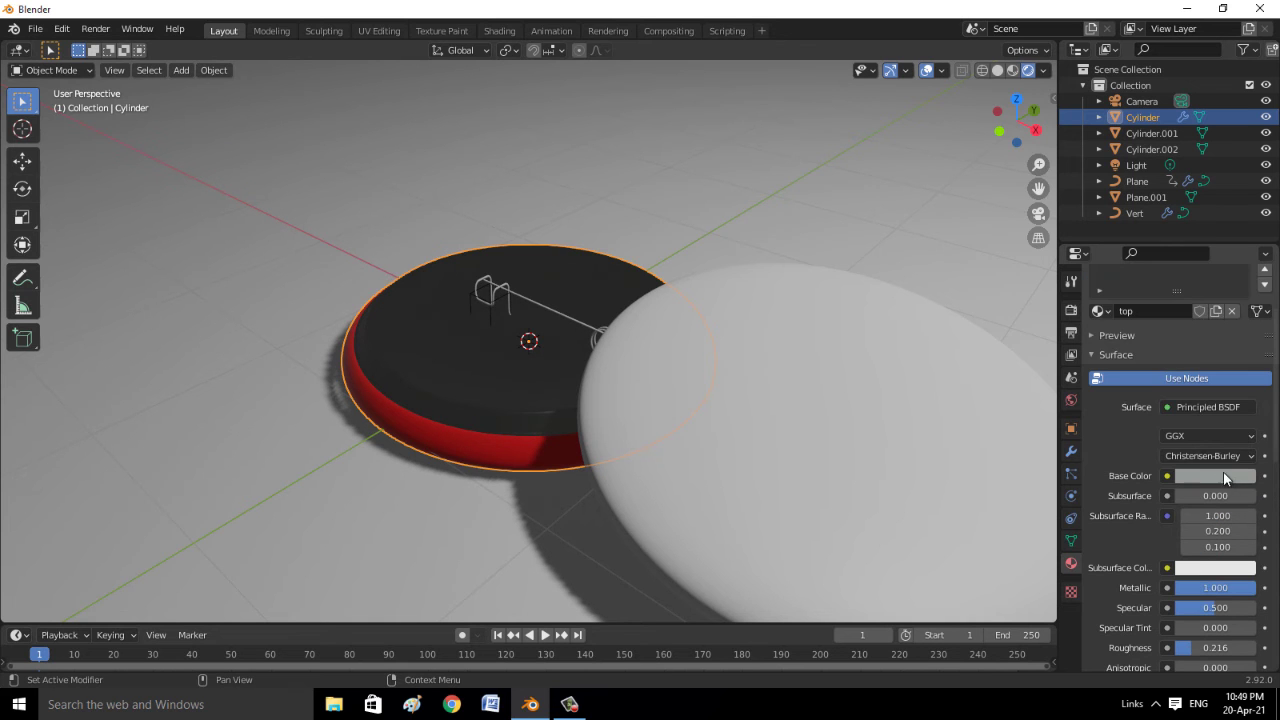
Adjust the top colour to mid grey, Metallic 0.745 and Specular Tint 0.118
click(1223, 471)
drag(1244, 292, 1244, 250)
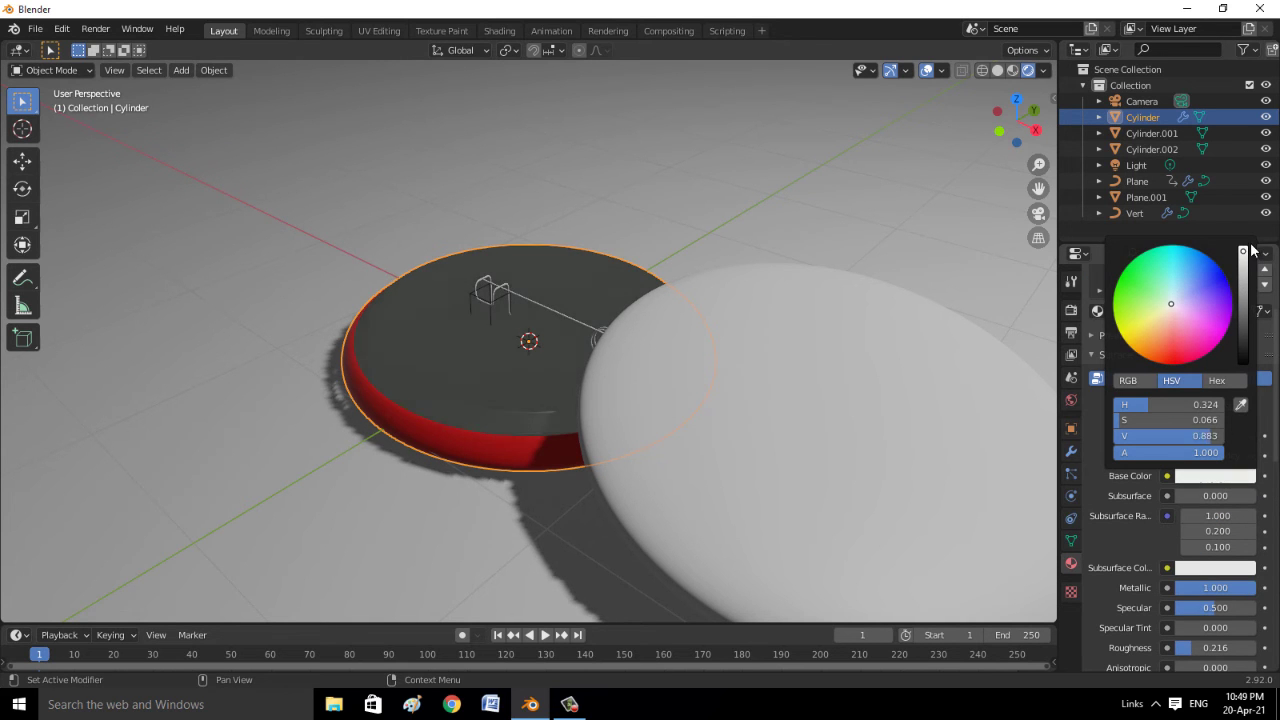
mouse_move(521, 397)
middle_down()
mouse_move(571, 465)
mouse_move(699, 448)
middle_up()
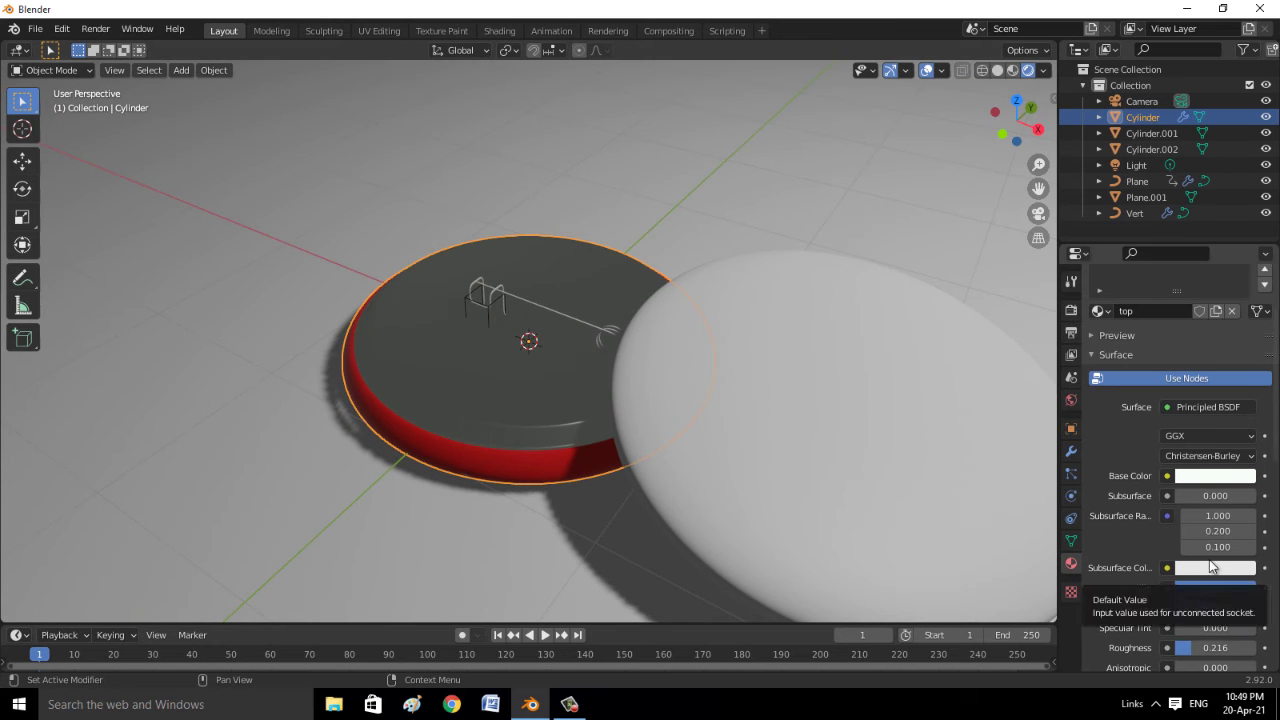
drag(1207, 588, 1177, 601)
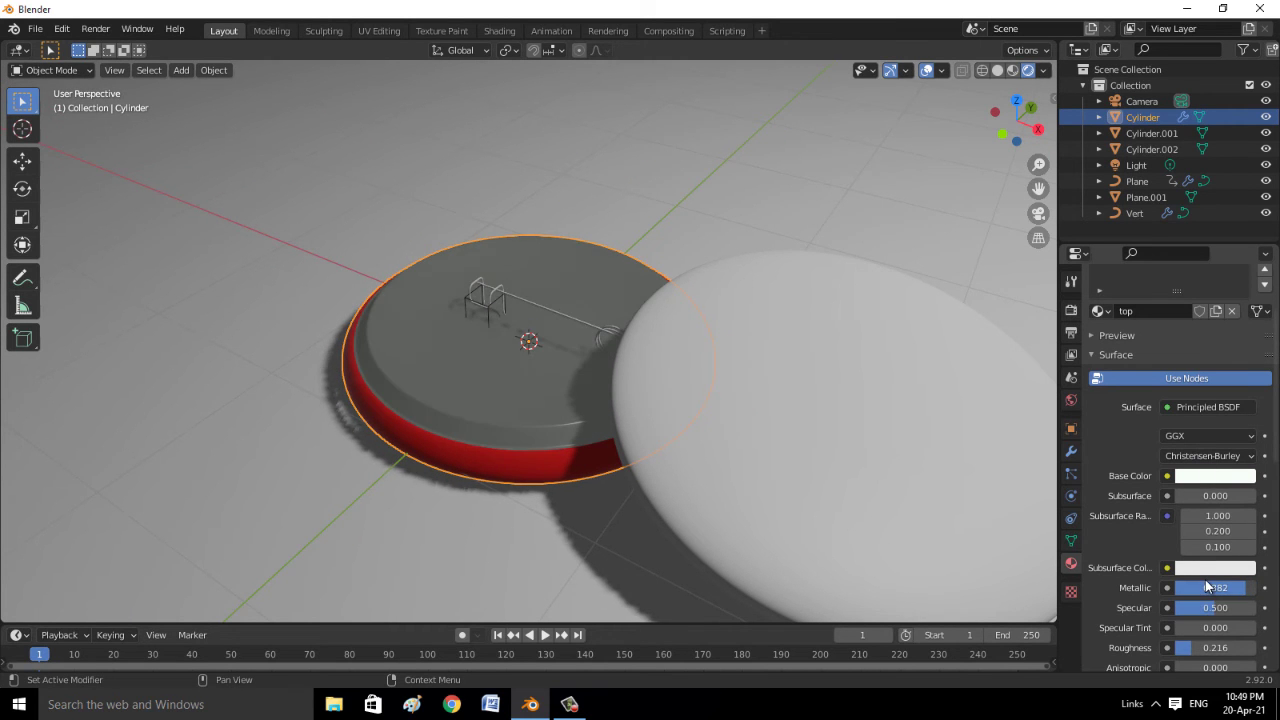
scroll(1177, 601, down, 1)
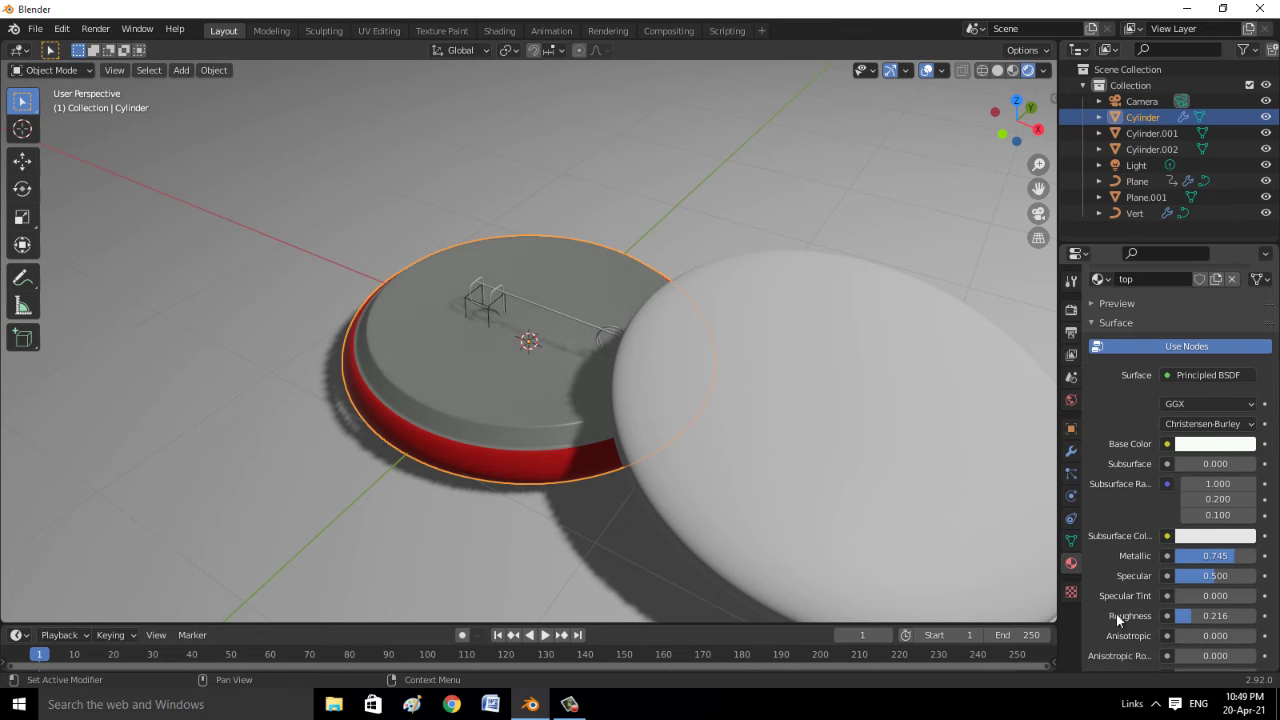
drag(1213, 598, 1226, 598)
scroll(1195, 540, up, 2)
click(1200, 510)
drag(1243, 282, 1245, 308)
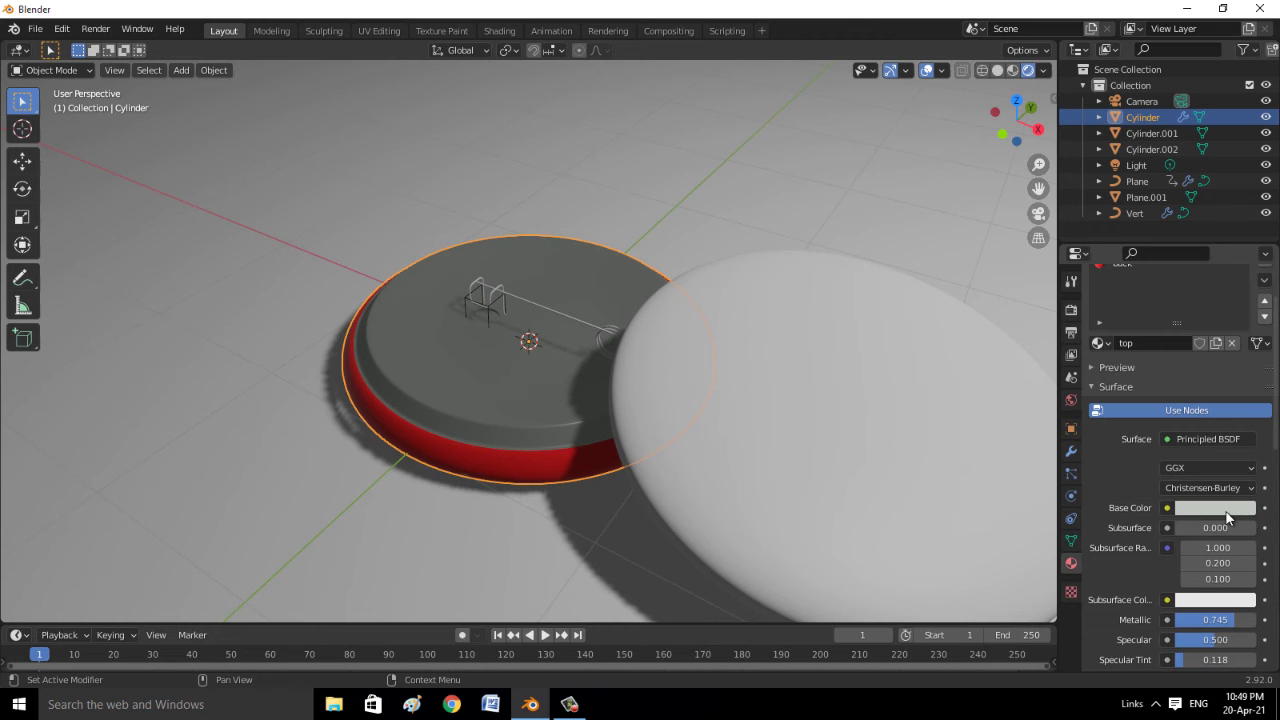
scroll(1222, 508, up, 2)
mouse_move(629, 516)
middle_down()
mouse_move(648, 475)
mouse_move(583, 549)
middle_up()
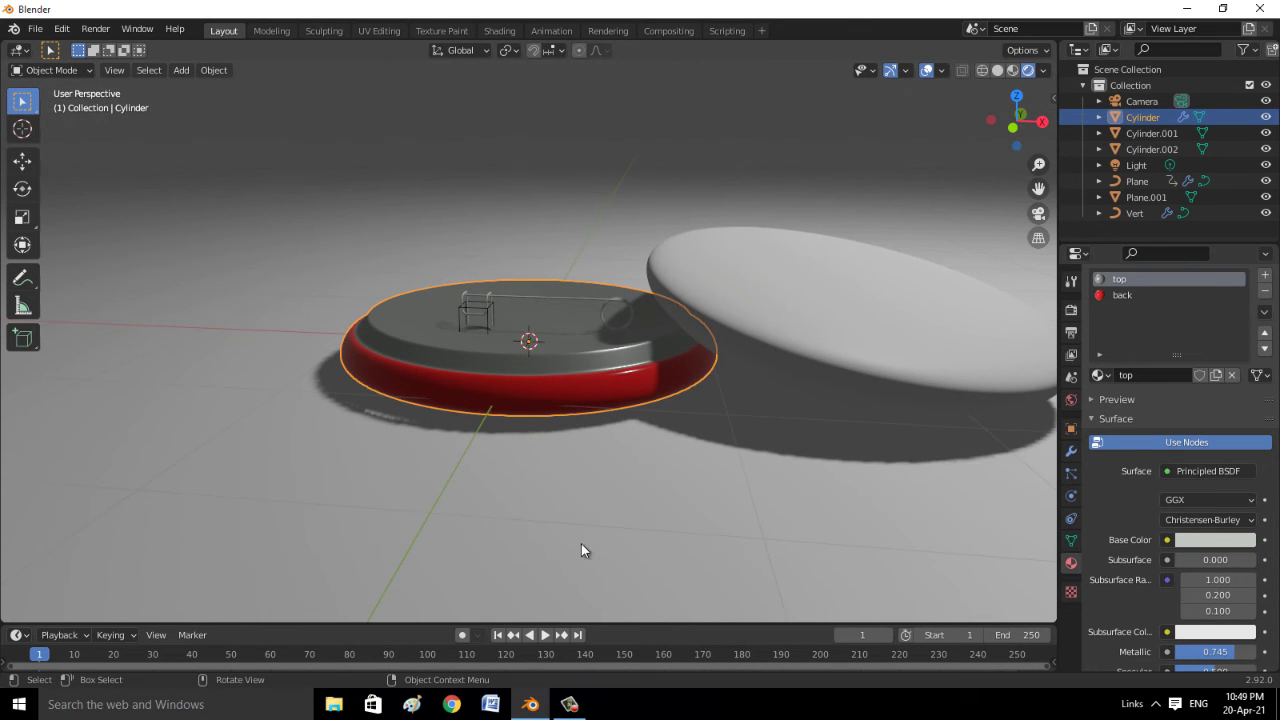
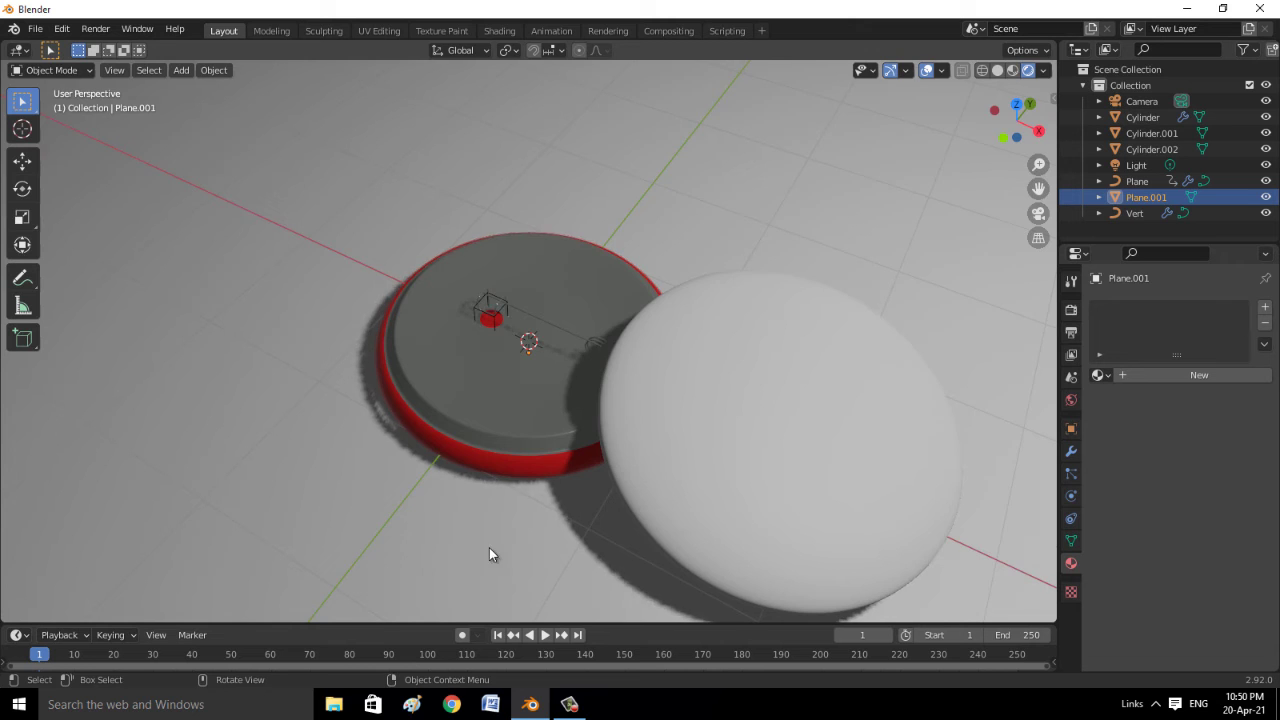
Select the lid disc and brighten its top material's Base Color
scroll(489, 547, up, 1)
scroll(495, 515, up, 1)
scroll(594, 509, up, 1)
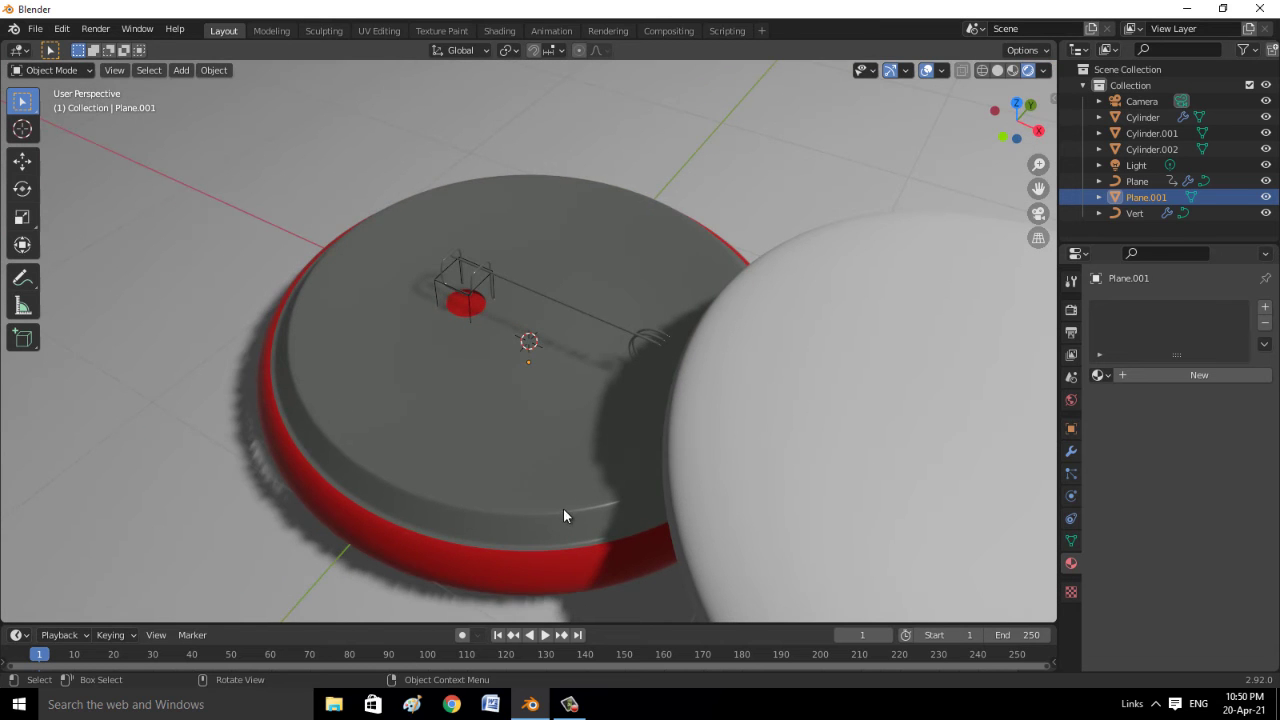
click(681, 505)
click(1215, 571)
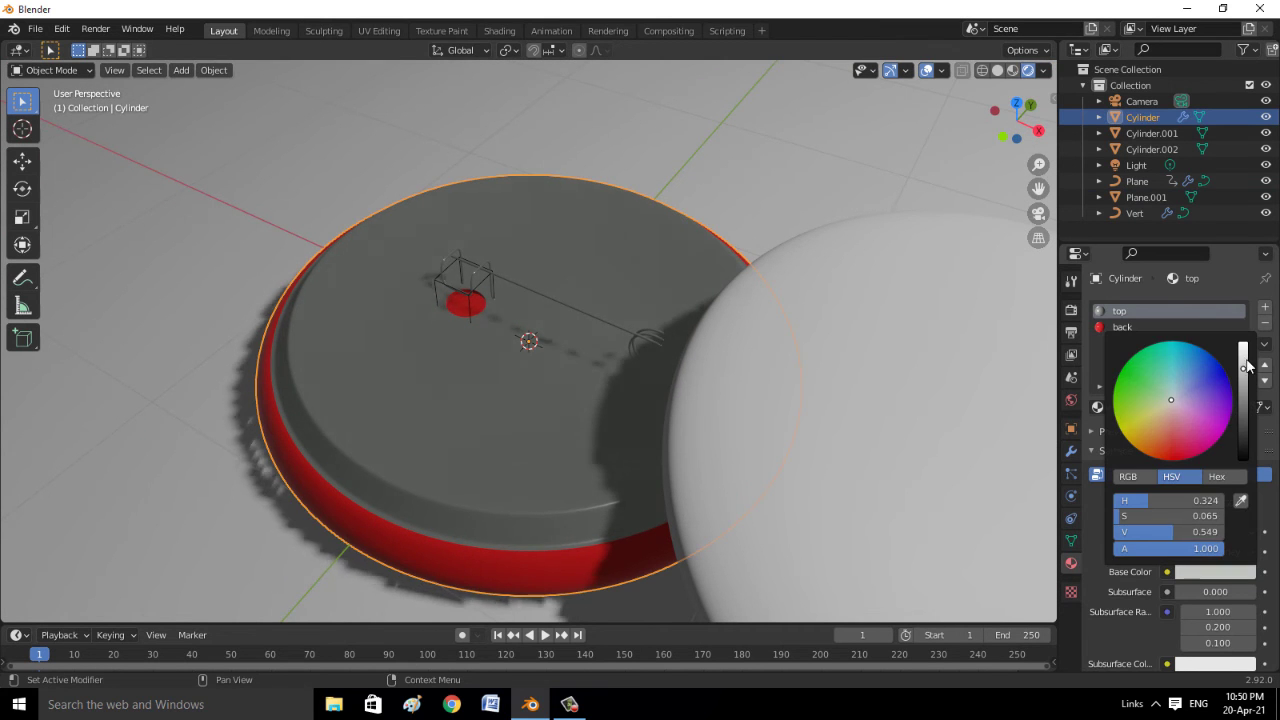
drag(1245, 362, 1244, 346)
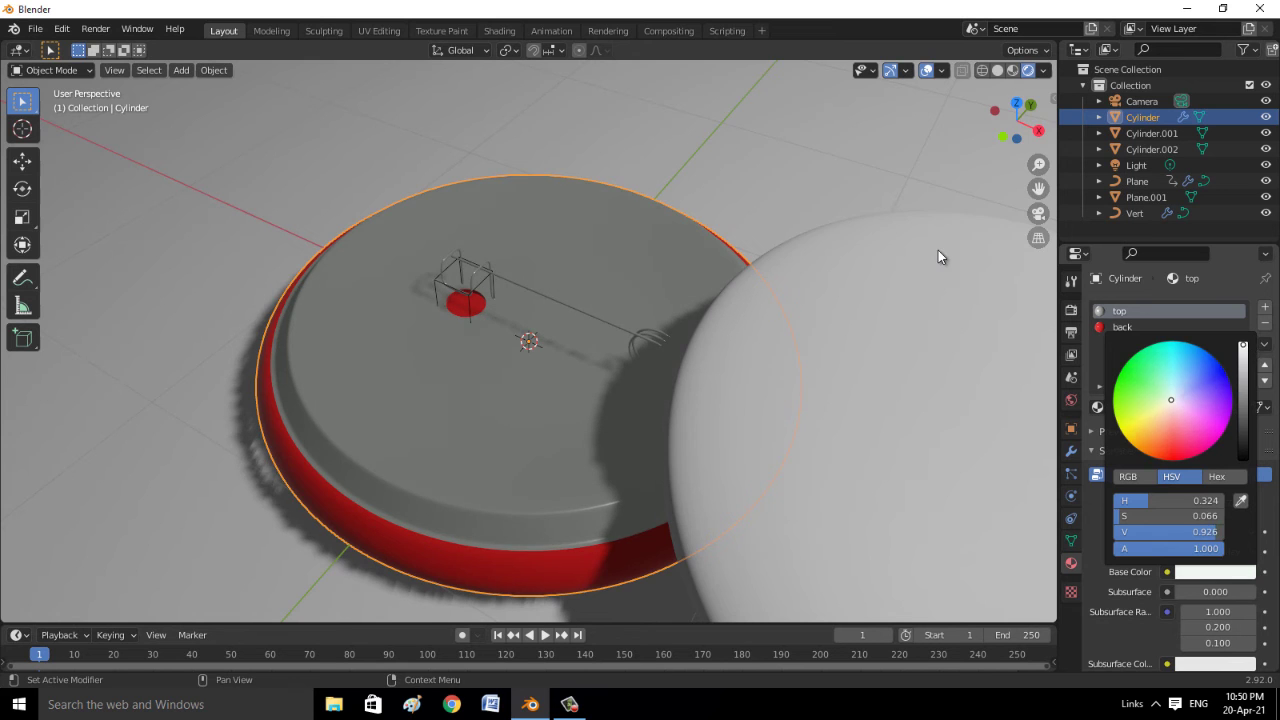
Set the top material's Metallic to 1.000
scroll(938, 257, down, 3)
scroll(1195, 611, down, 3)
drag(1205, 620, 1245, 621)
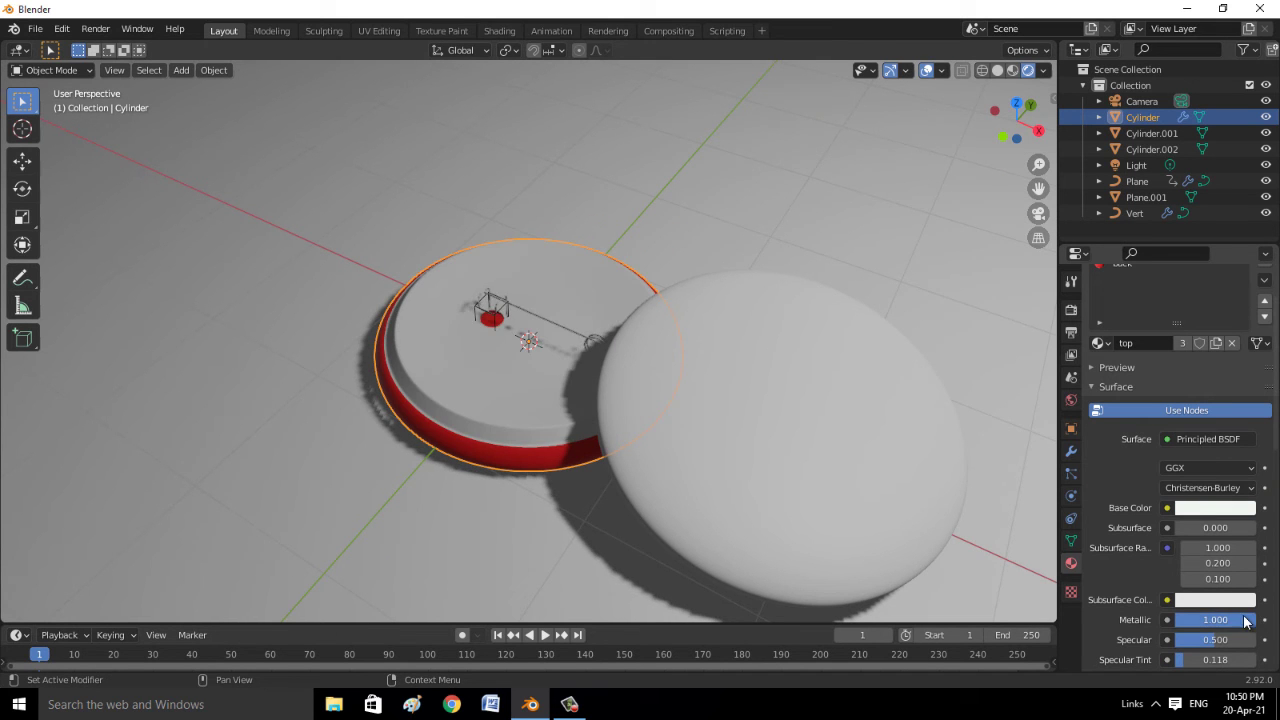
click(1249, 619)
key(Return)
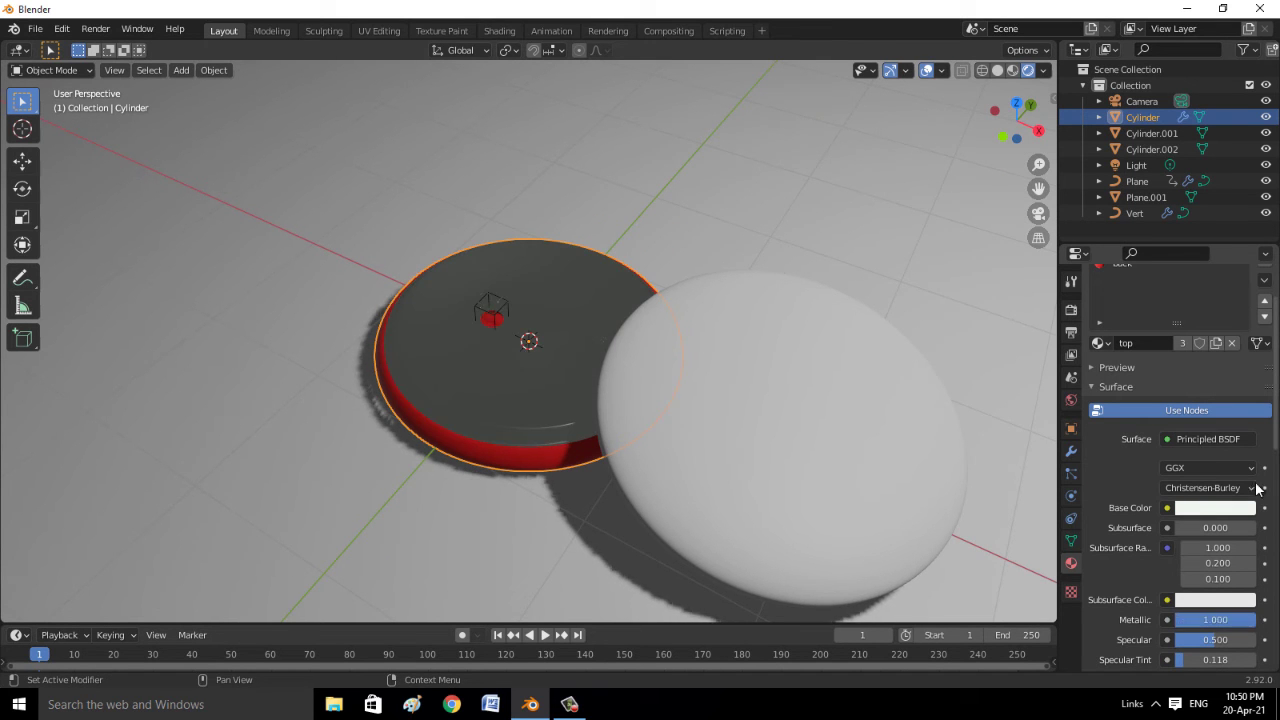
Check the colour and shader options, then lower Metallic to about 0.755
click(1237, 508)
click(1208, 488)
click(1197, 439)
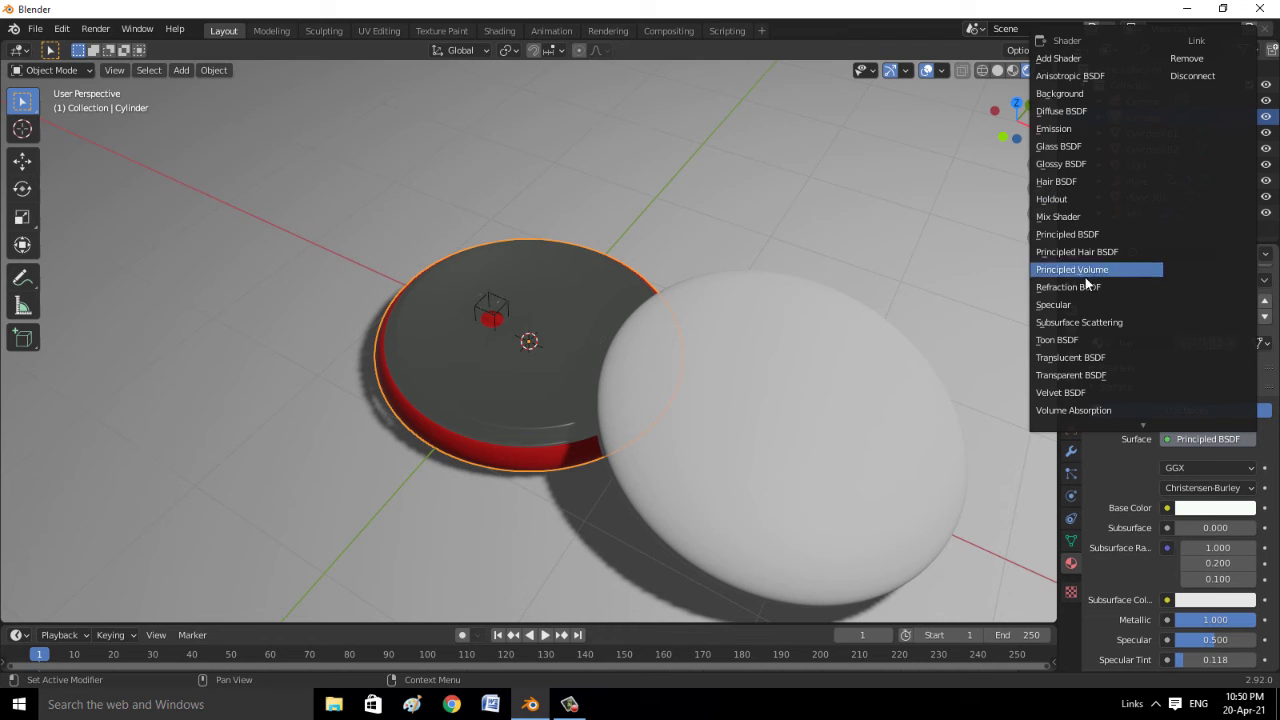
scroll(1150, 510, down, 3)
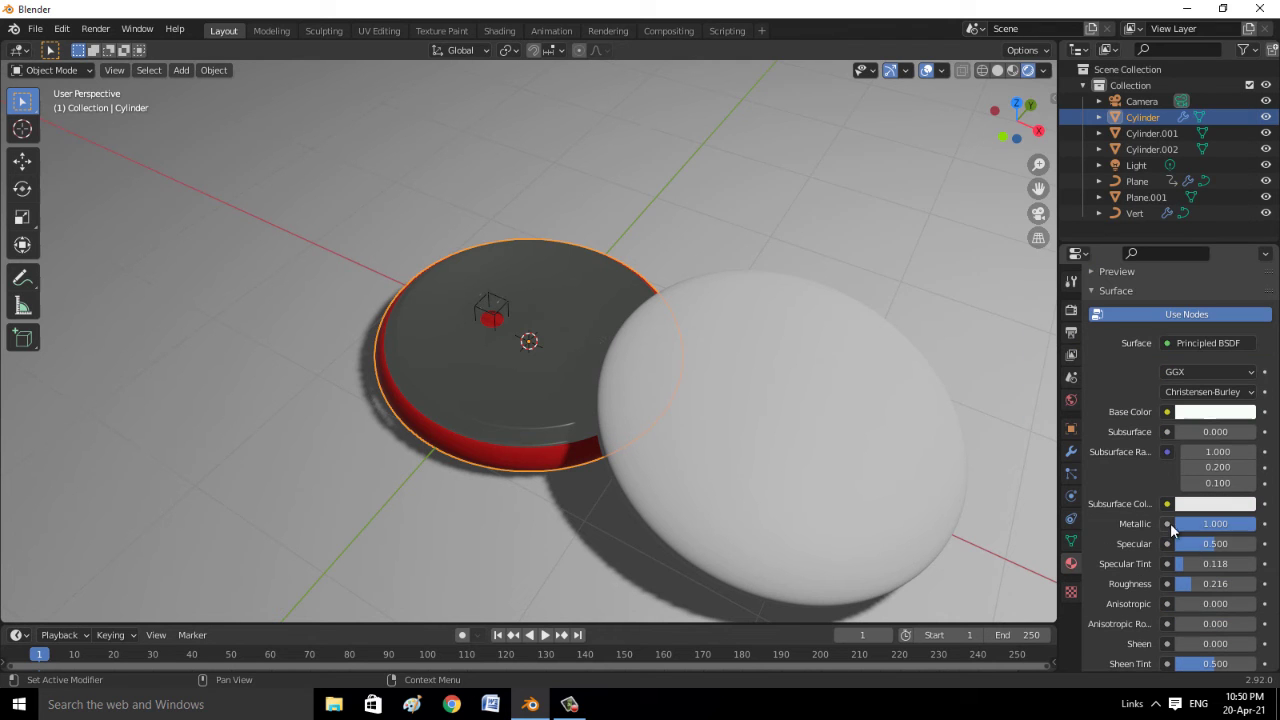
drag(1206, 523, 1190, 523)
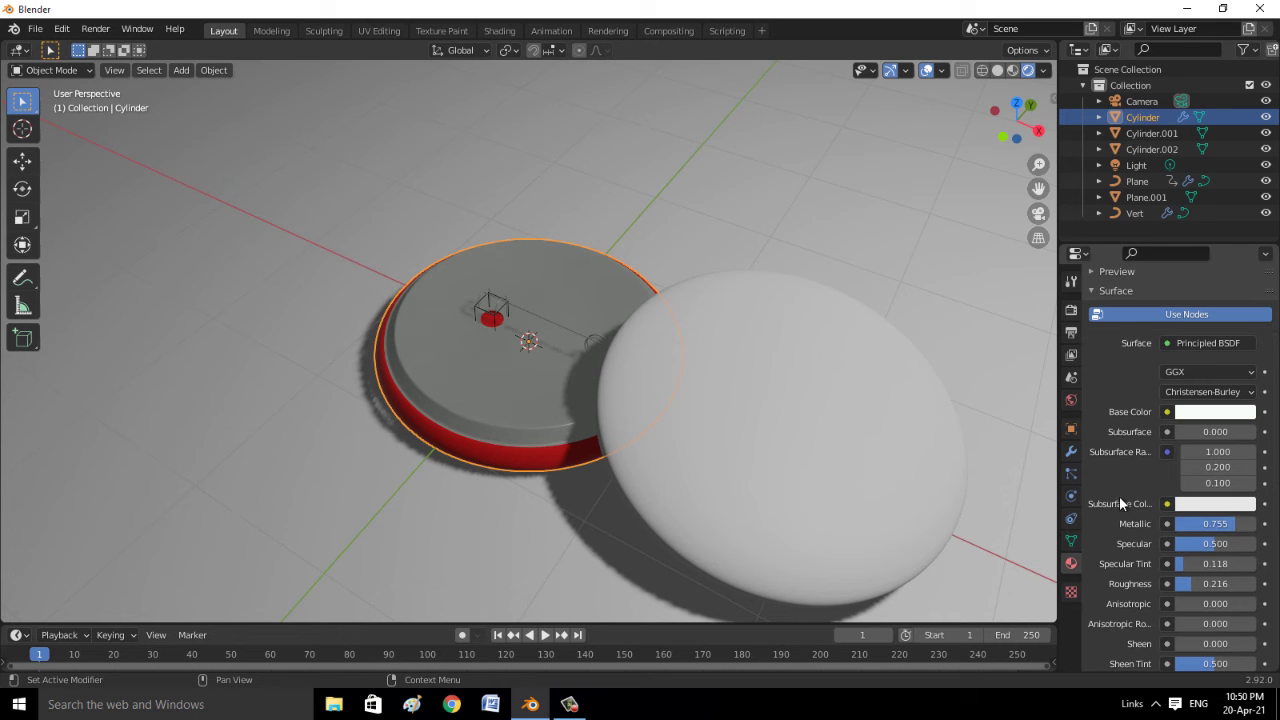
Copy the lid's materials onto the second disc, Cylinder.002, with Ctrl+L
click(980, 501)
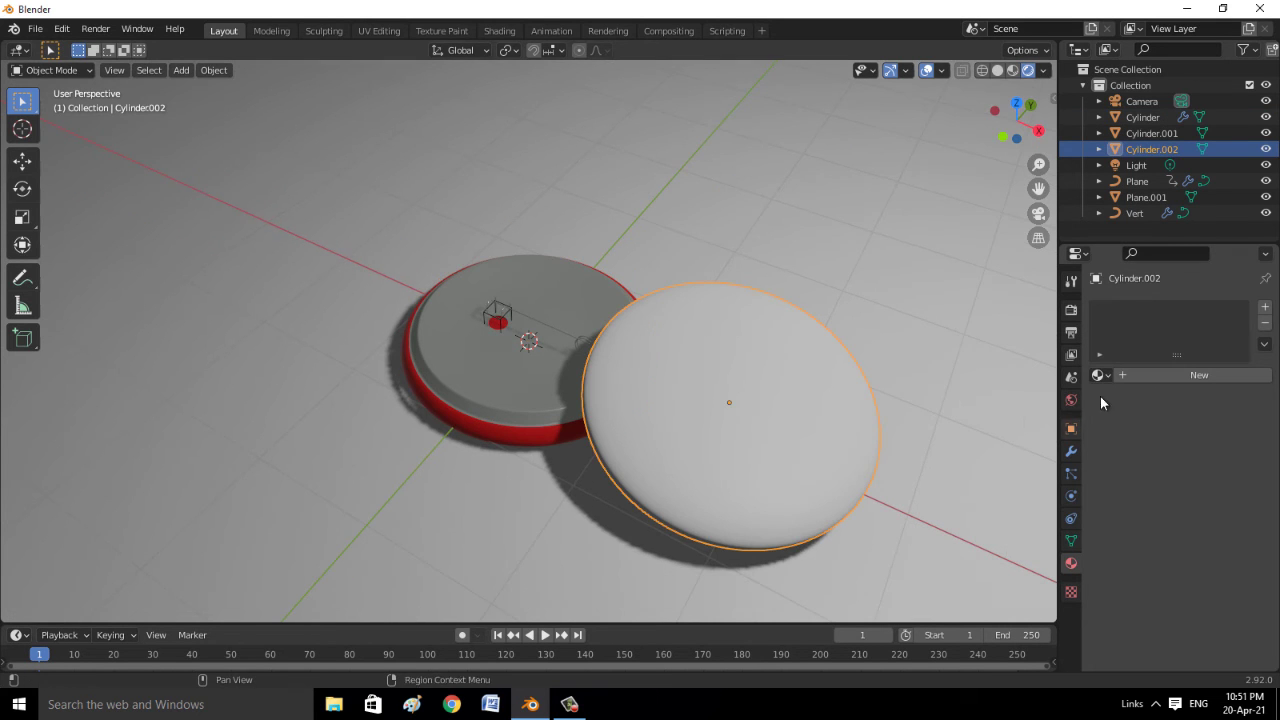
middle_drag(880, 463, 869, 409)
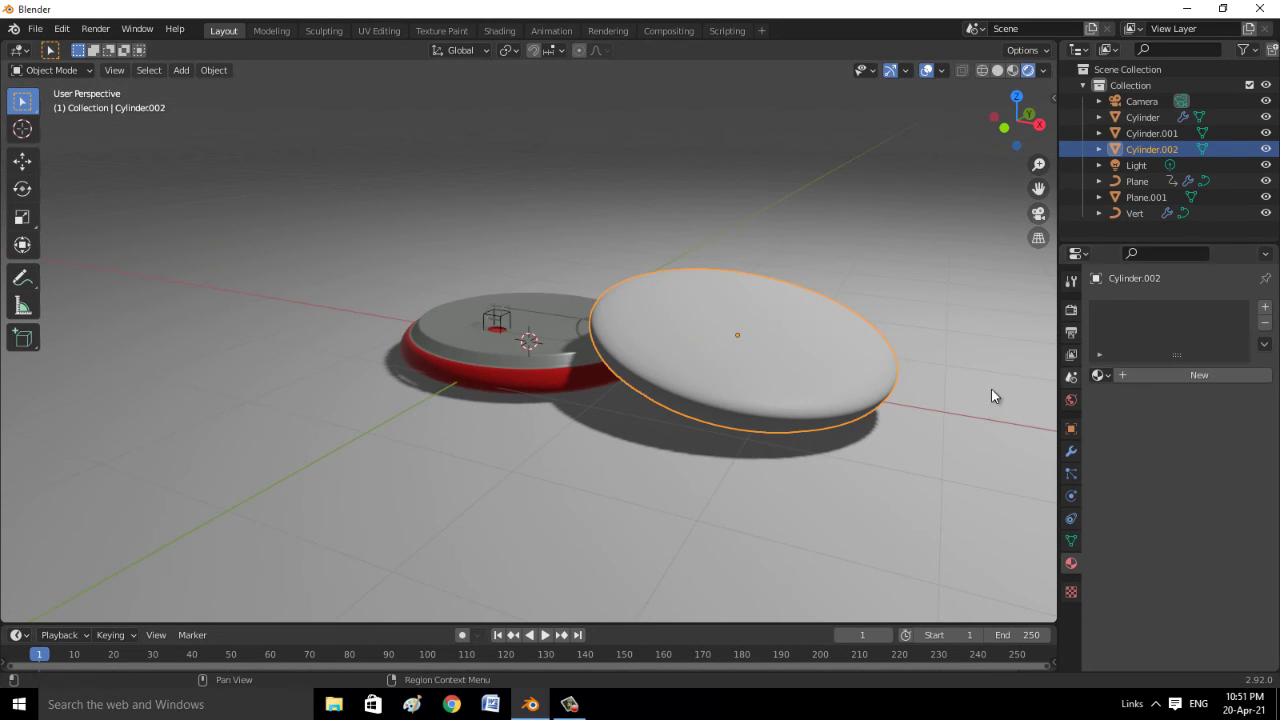
click(561, 384)
click(682, 365)
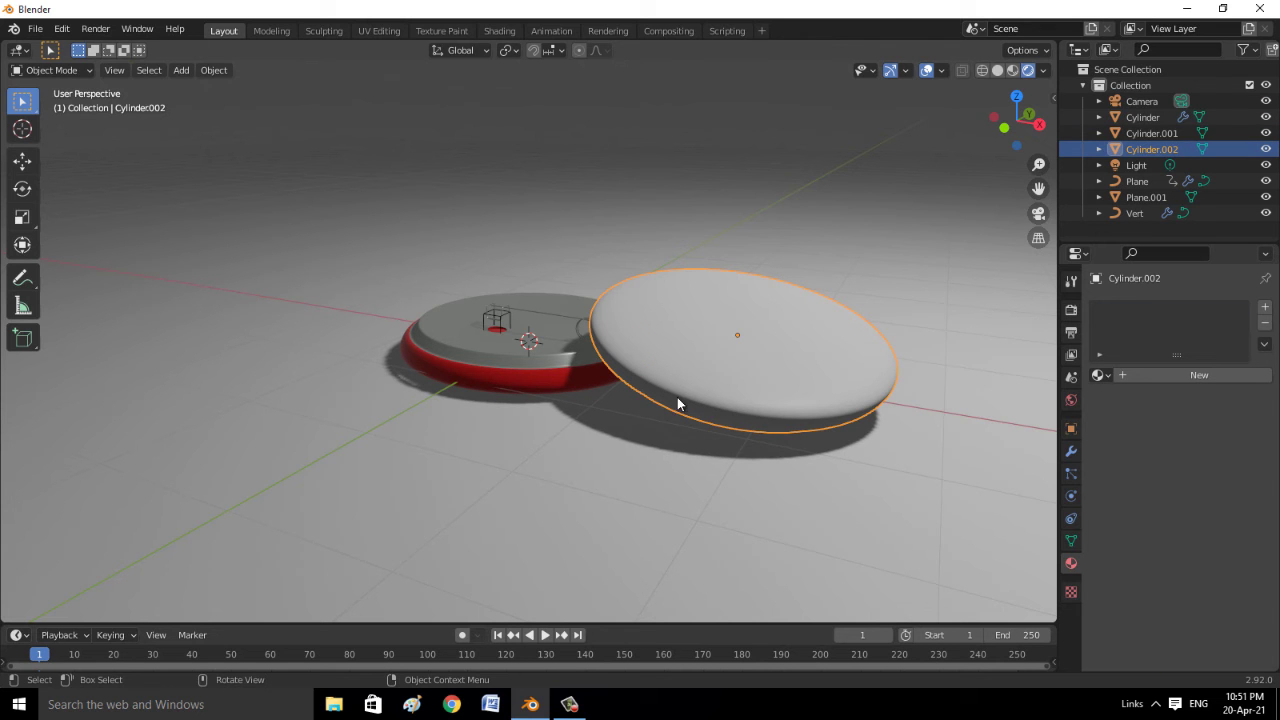
shift+click(529, 366)
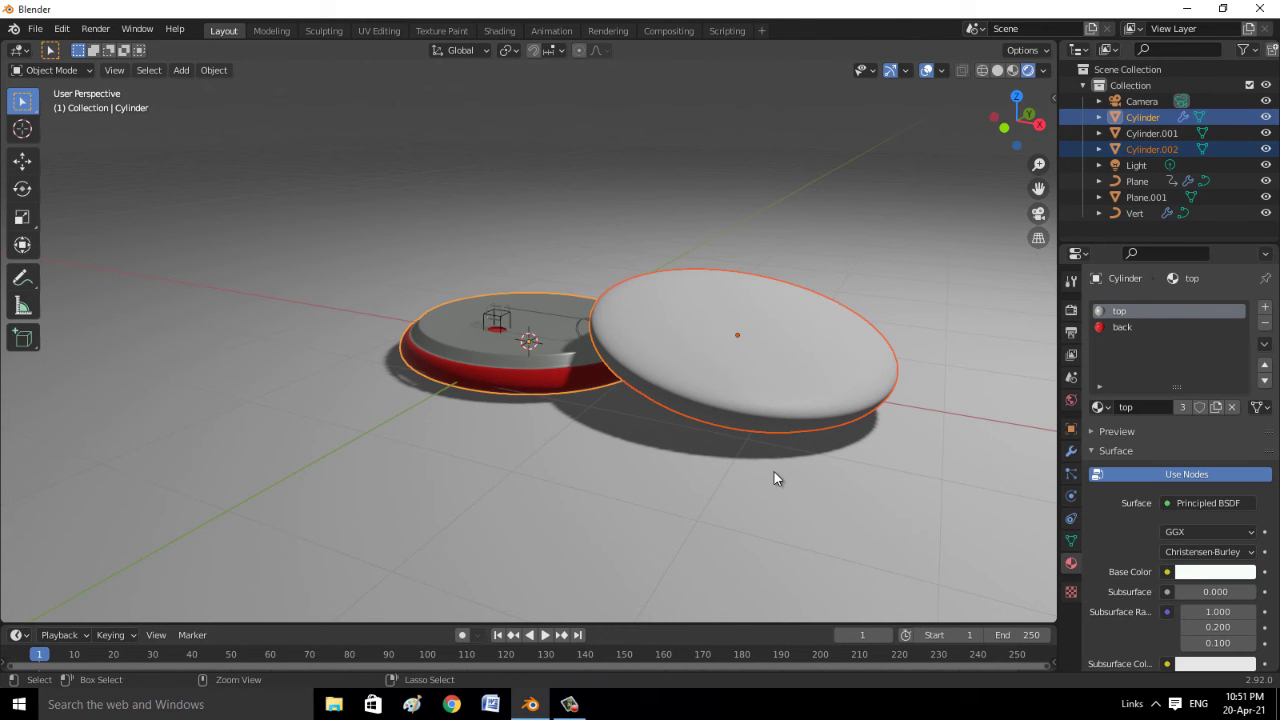
key(ctrl+l)
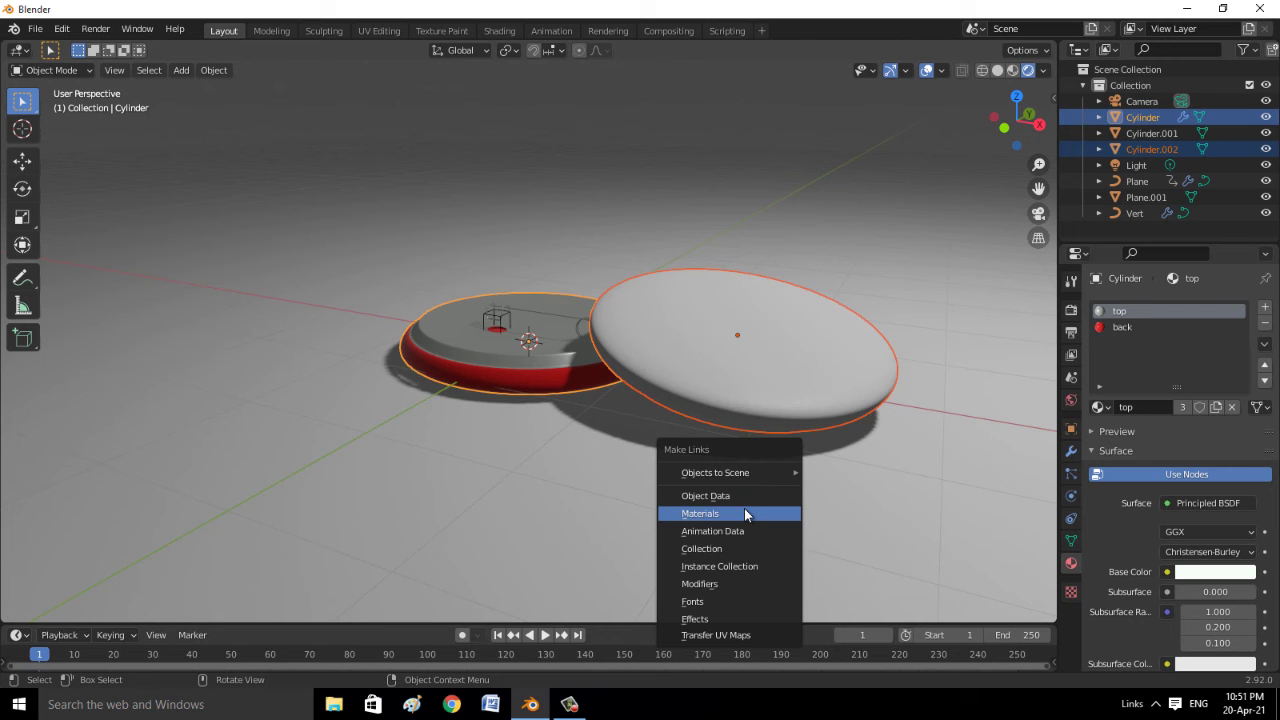
click(744, 508)
Pick the red back slot and link the lid's materials to Cylinder.002 again
middle_drag(809, 484, 774, 471)
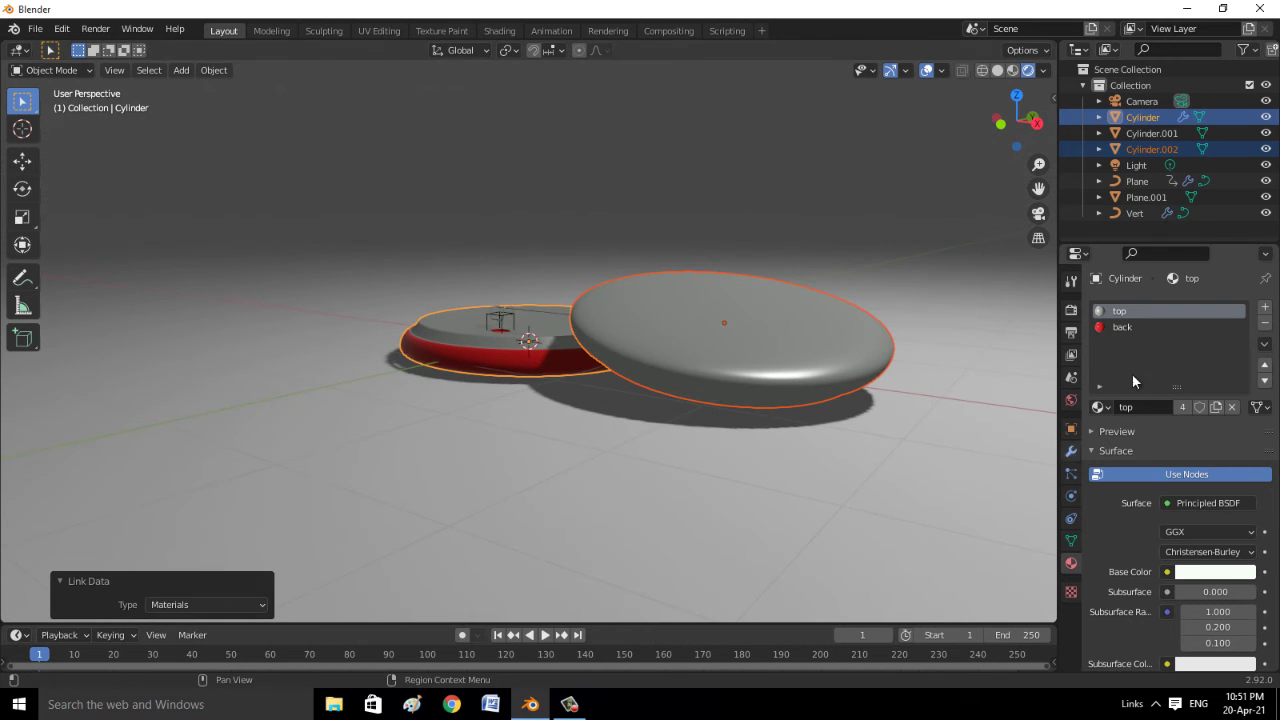
click(1122, 327)
key(ctrl+l)
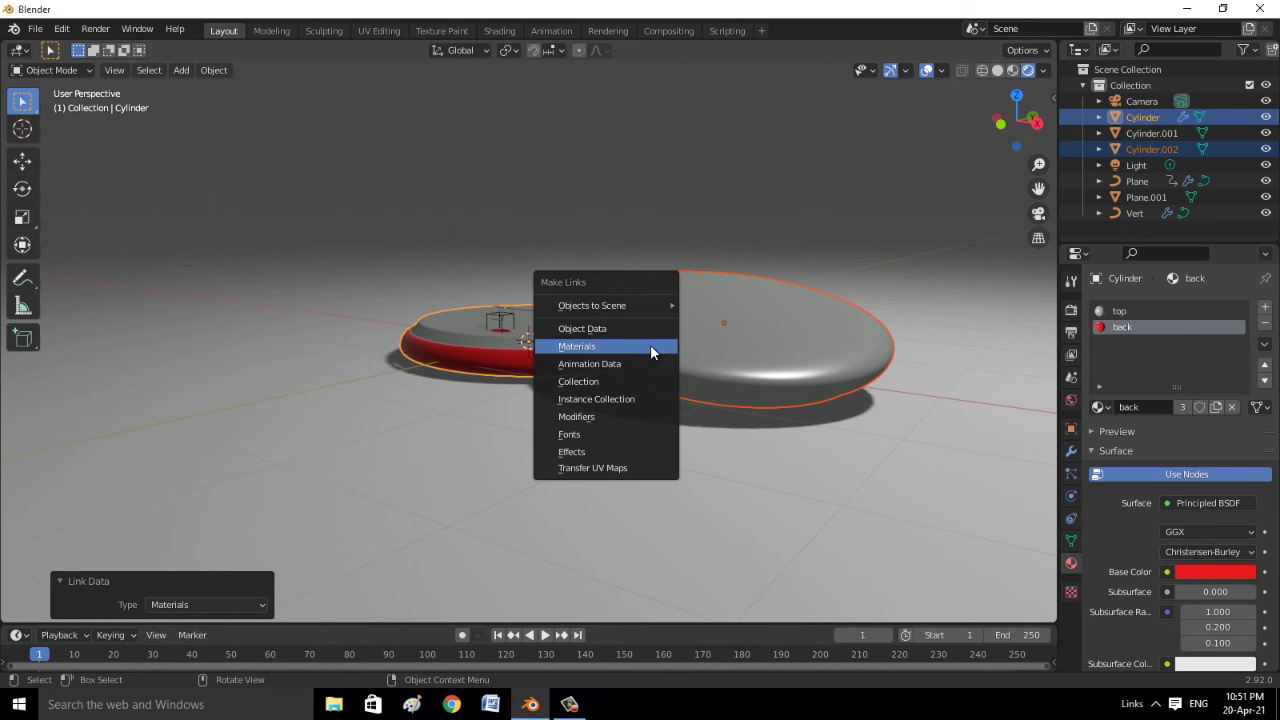
click(657, 348)
click(814, 424)
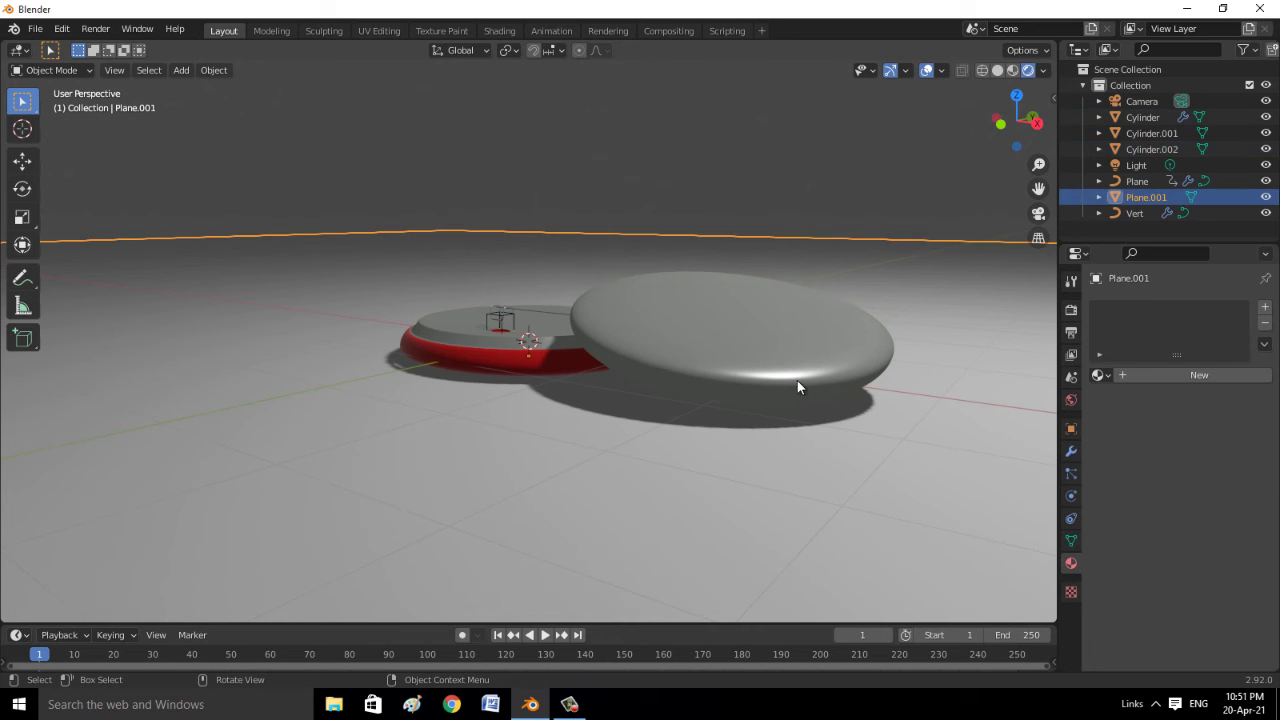
click(797, 382)
Remove the top material slot from Cylinder.002, keeping only the red back material
click(1190, 571)
drag(1170, 405, 1171, 408)
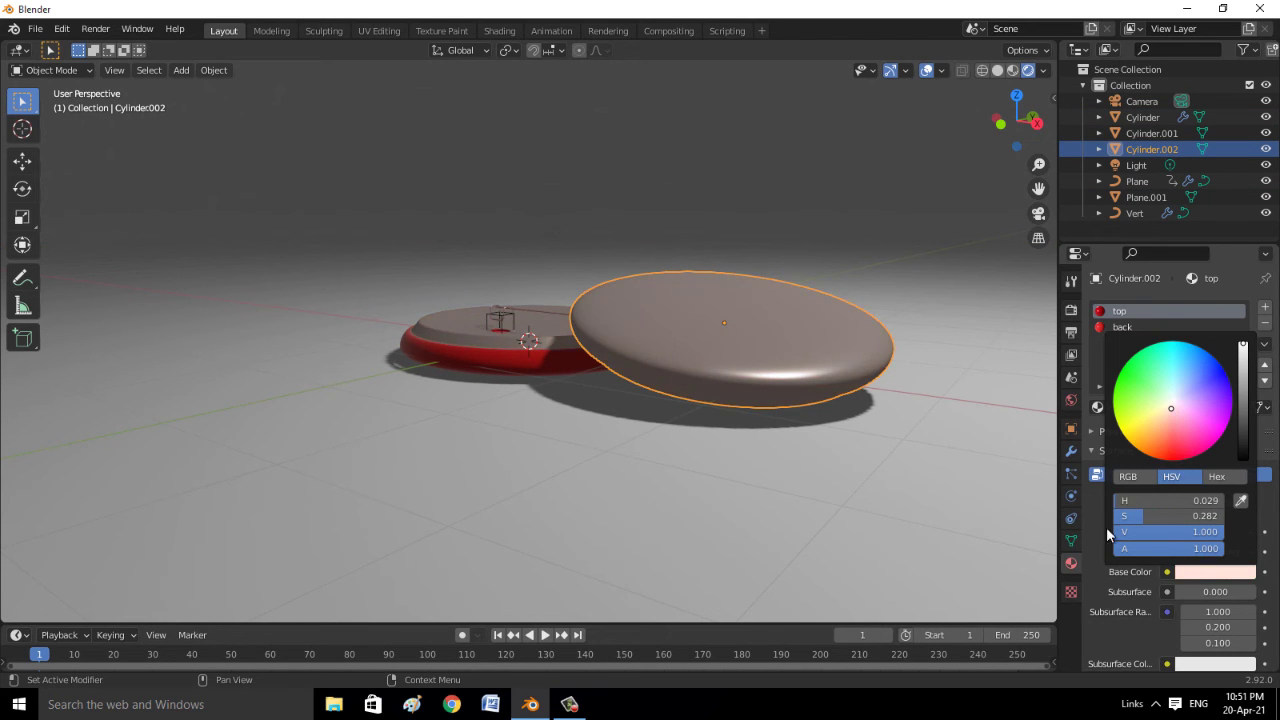
key(ctrl+z)
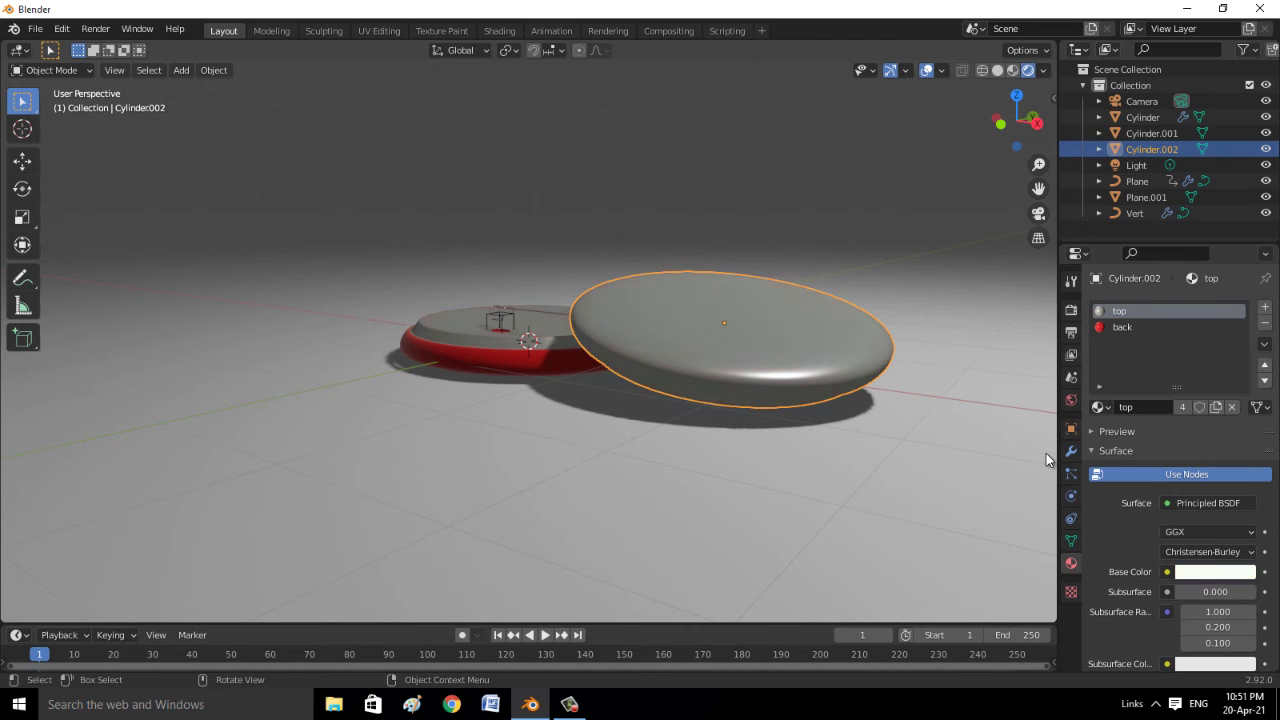
click(1265, 328)
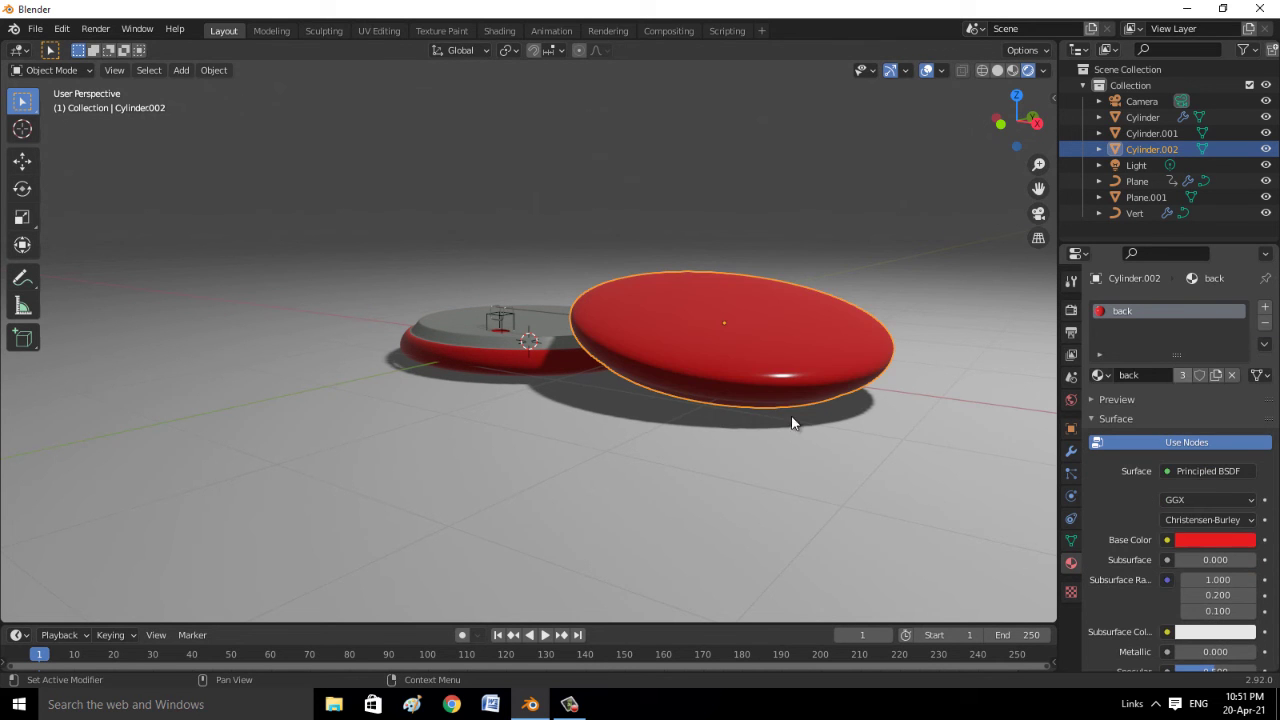
Set the back material's Roughness to 0.000
mouse_move(751, 466)
middle_down()
mouse_move(583, 451)
mouse_move(408, 527)
mouse_move(624, 527)
middle_up()
scroll(1185, 574, down, 3)
scroll(1185, 574, down, 2)
drag(1200, 519, 1130, 518)
middle_drag(1010, 485, 935, 490)
scroll(937, 485, up, 3)
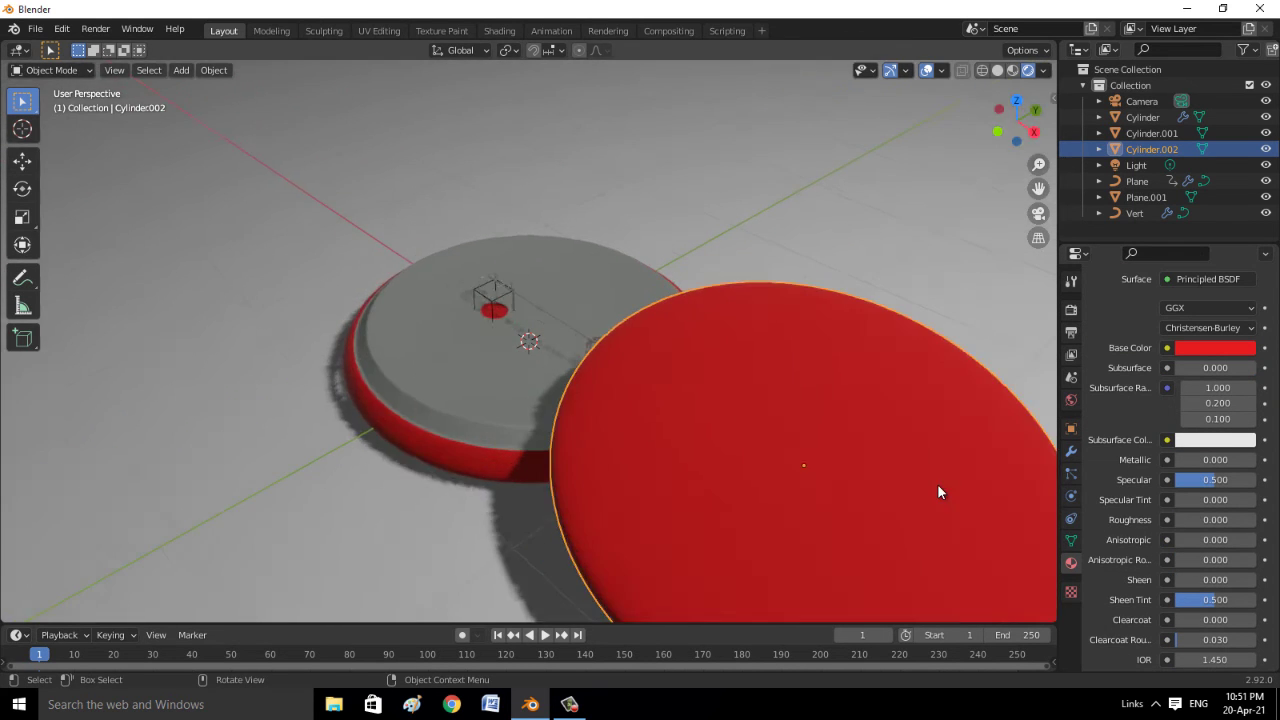
scroll(937, 485, down, 4)
Add a second material slot to Cylinder.002 holding a new Material.001
click(870, 506)
scroll(842, 515, up, 2)
scroll(842, 520, down, 1)
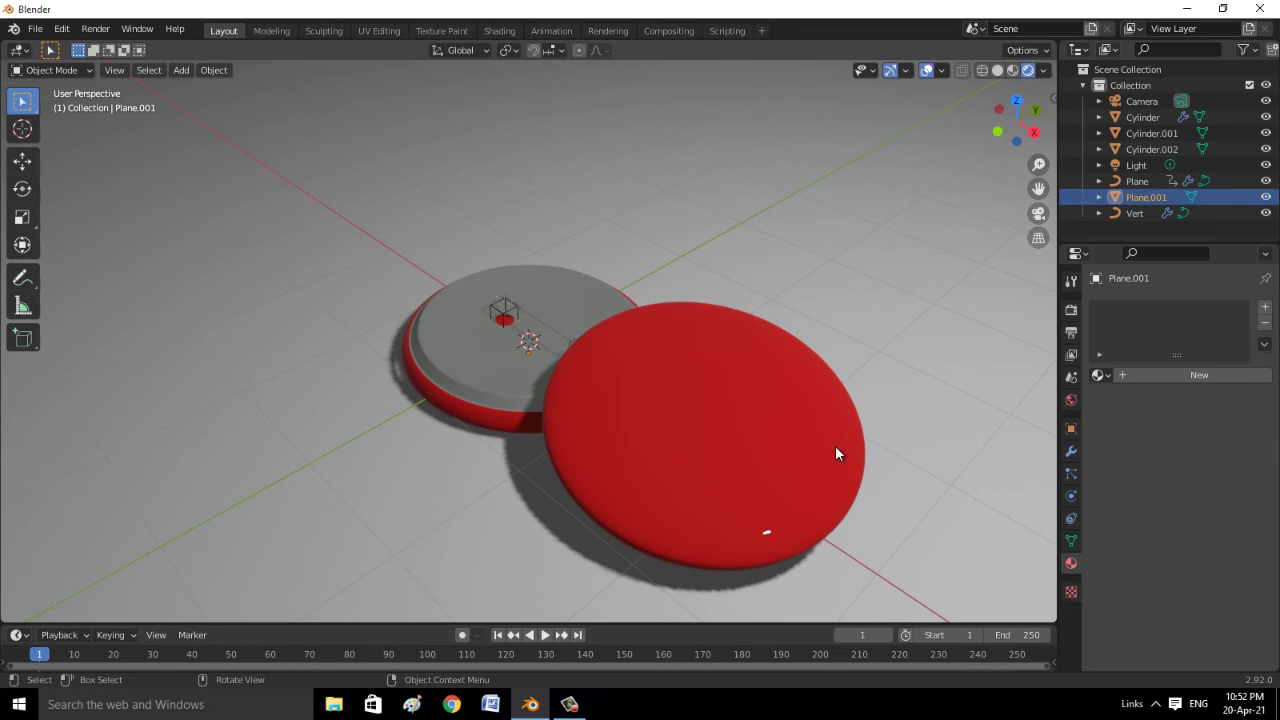
click(837, 449)
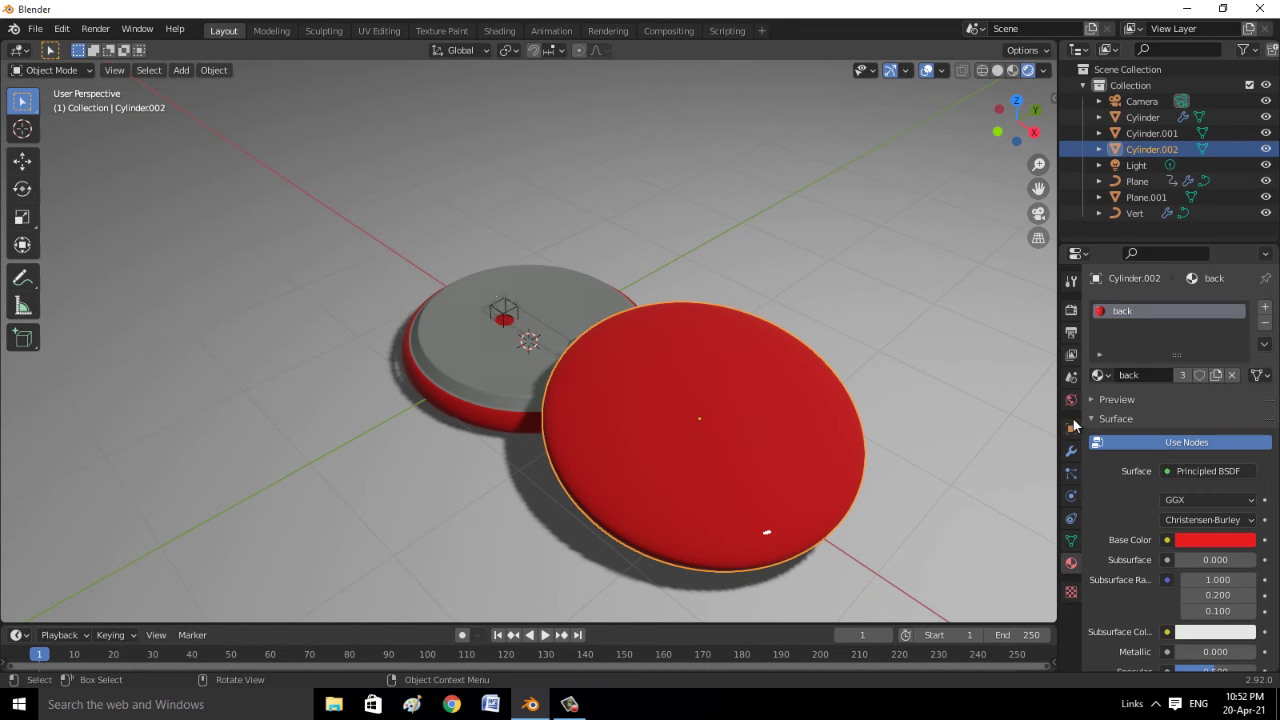
click(1265, 311)
click(1163, 409)
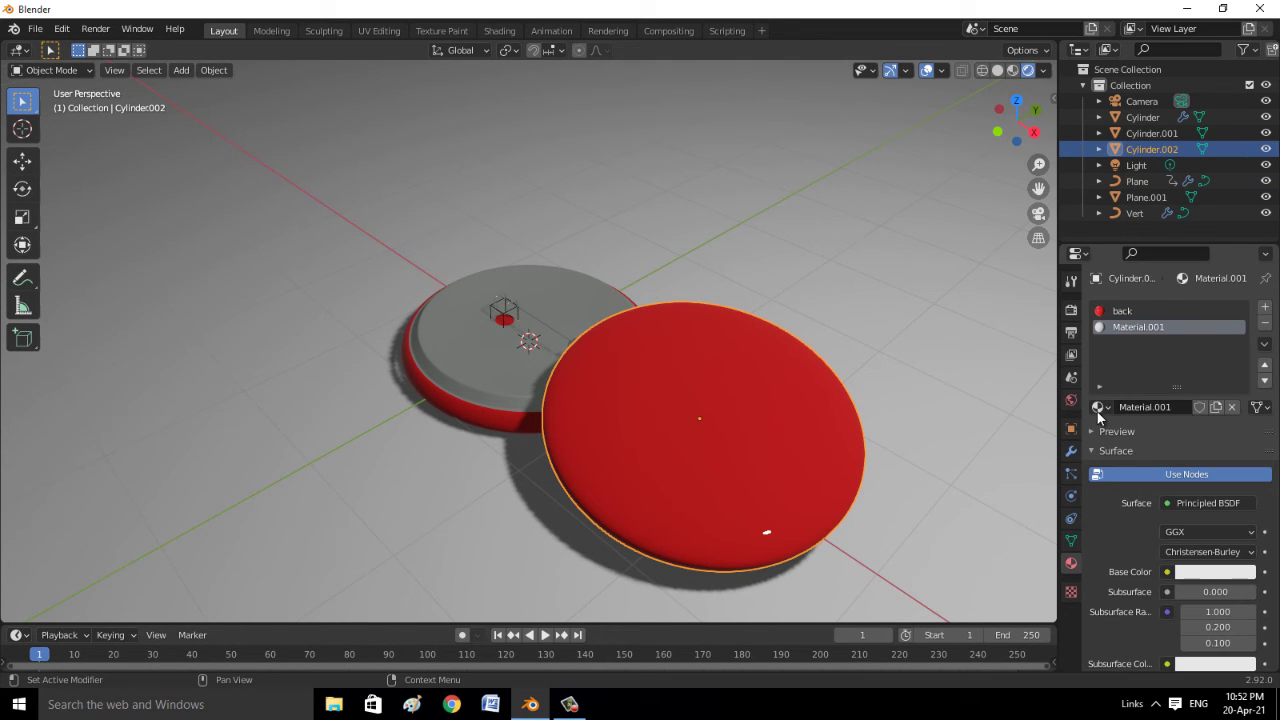
Switch to the Shading workspace and spread Material.001's nodes apart
click(503, 33)
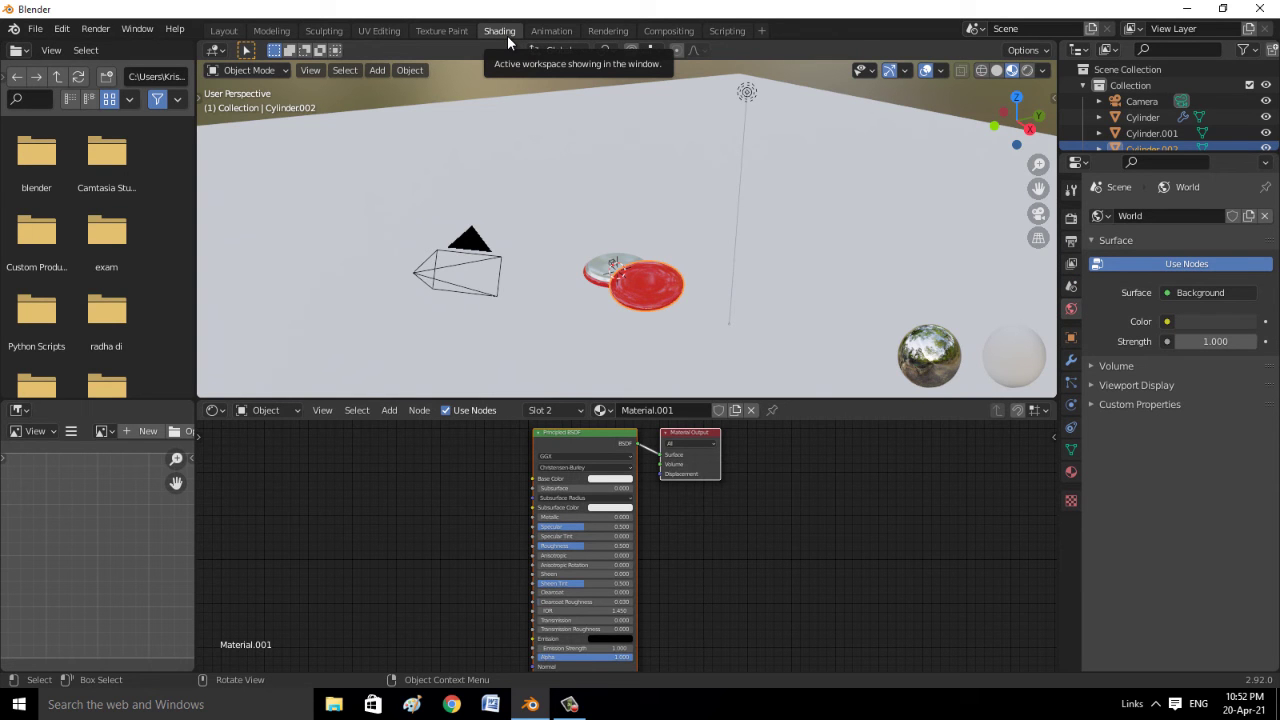
scroll(656, 326, up, 4)
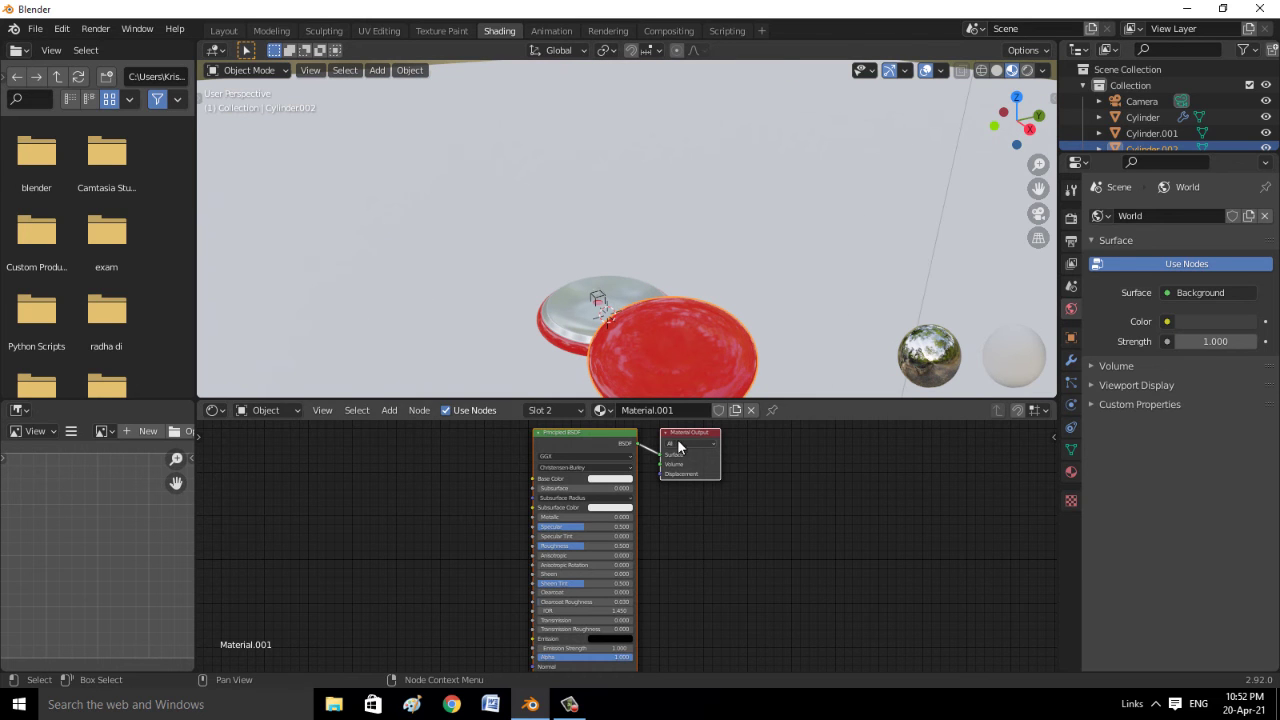
drag(677, 439, 787, 429)
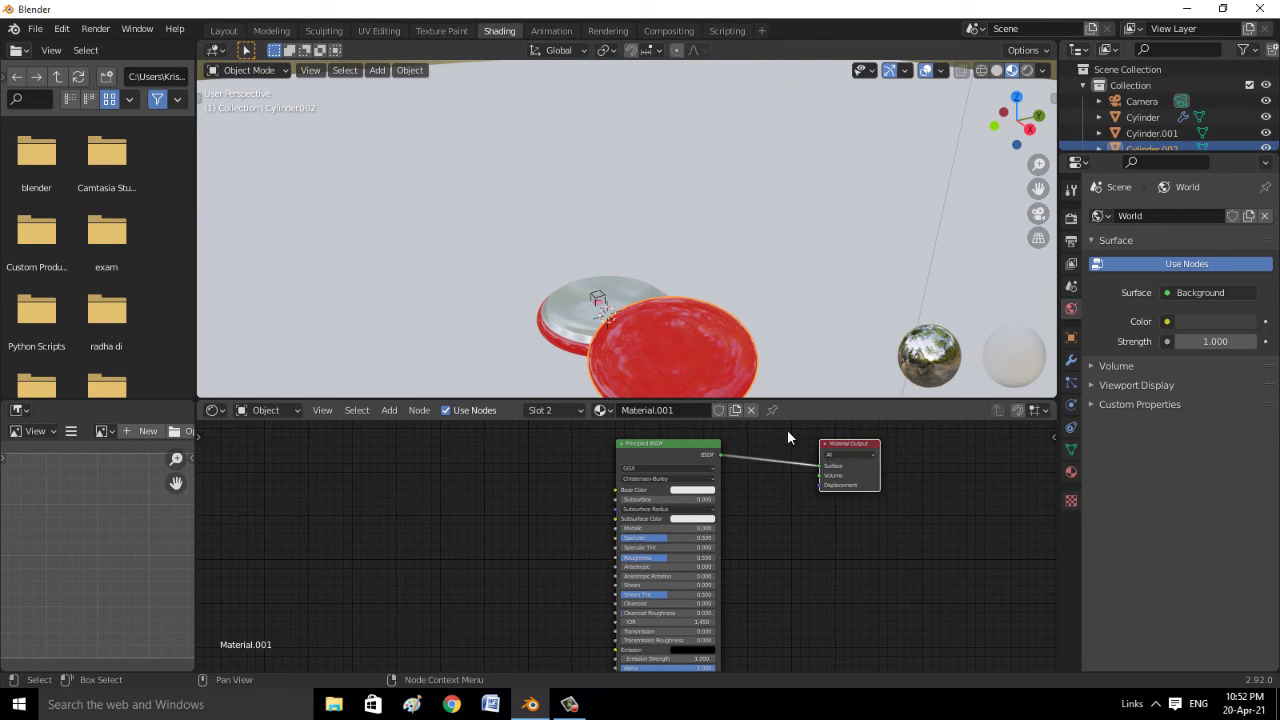
drag(655, 443, 637, 437)
Drag blender_logo_no_socket_white.png from the logo folder into the Shader Editor as an image node
click(54, 76)
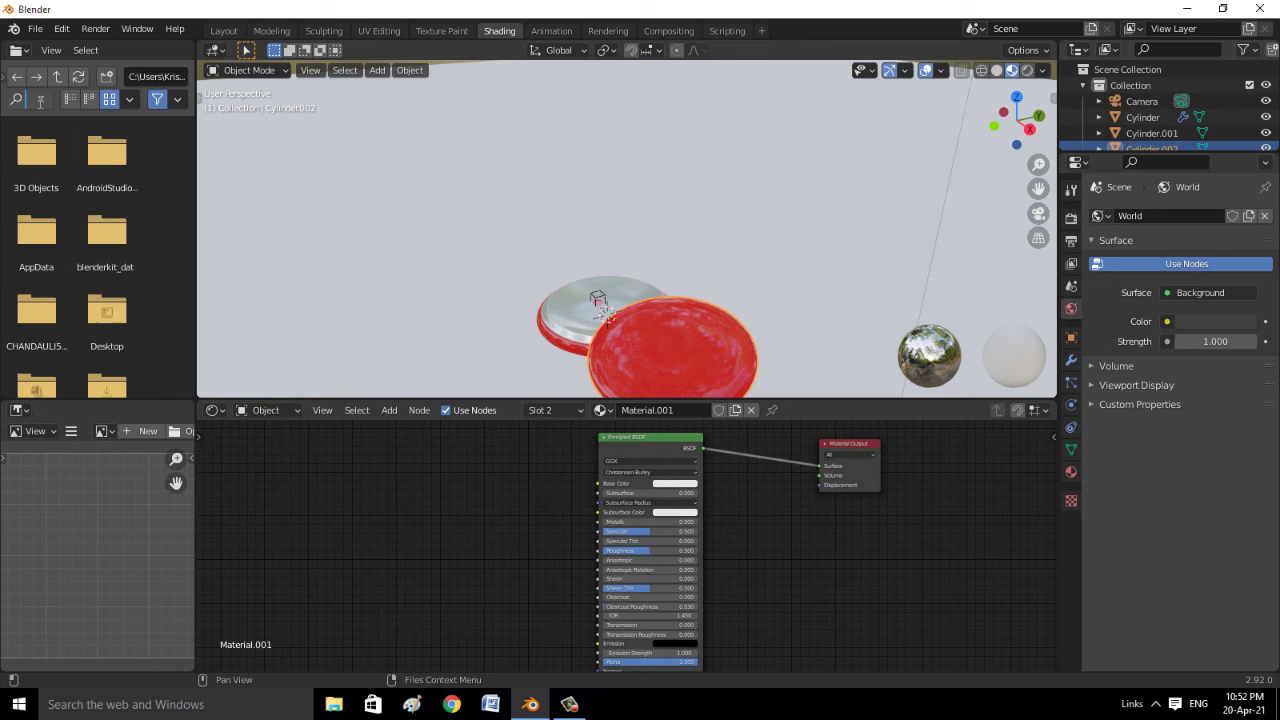
double_click(106, 315)
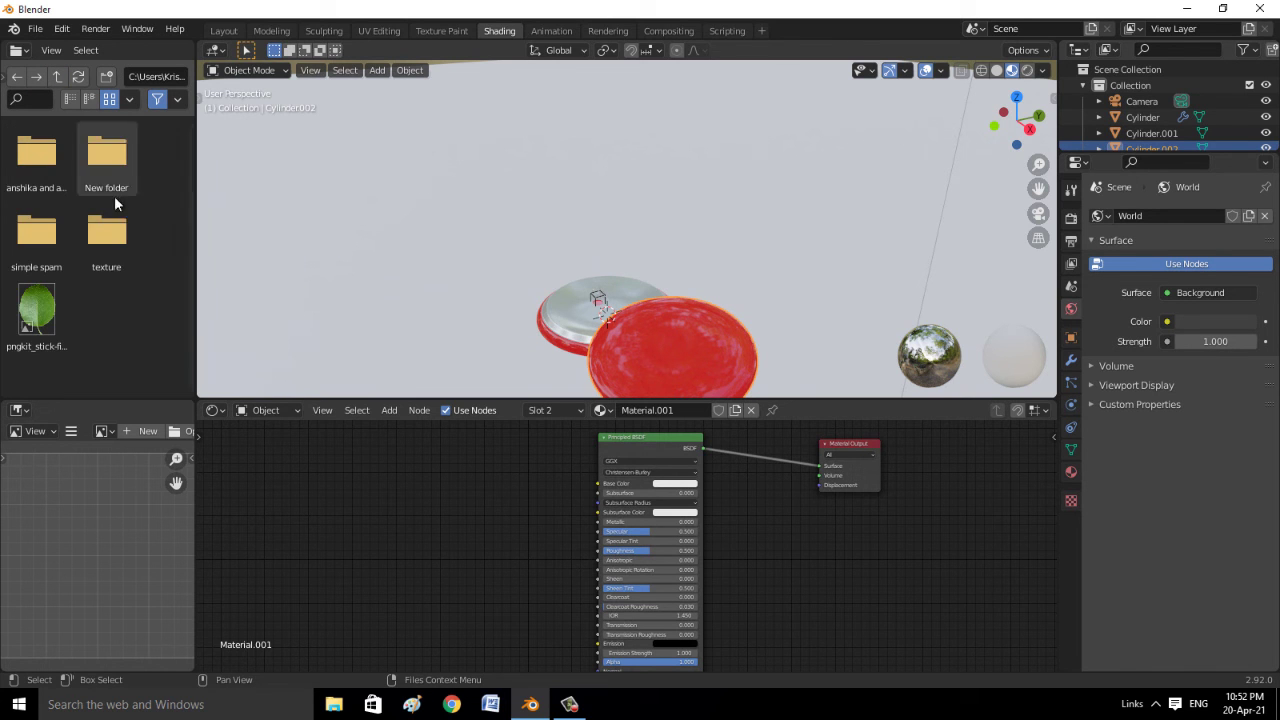
double_click(36, 235)
click(101, 238)
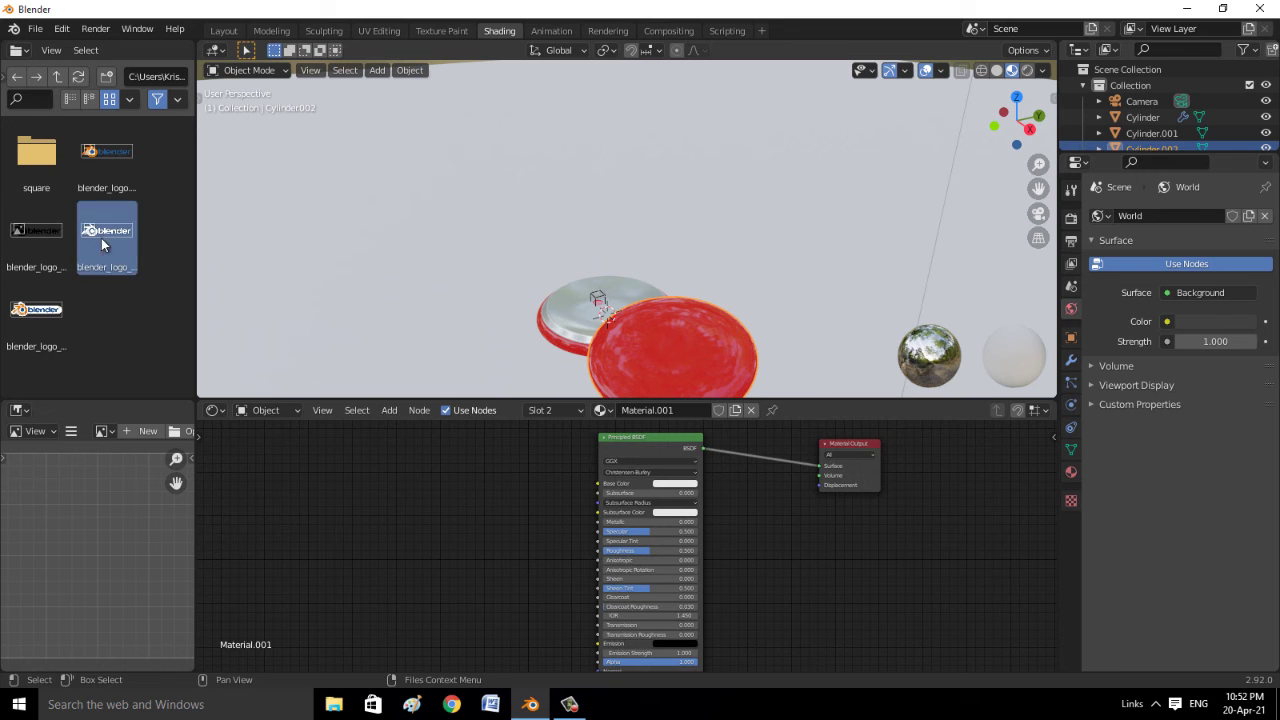
drag(101, 238, 301, 533)
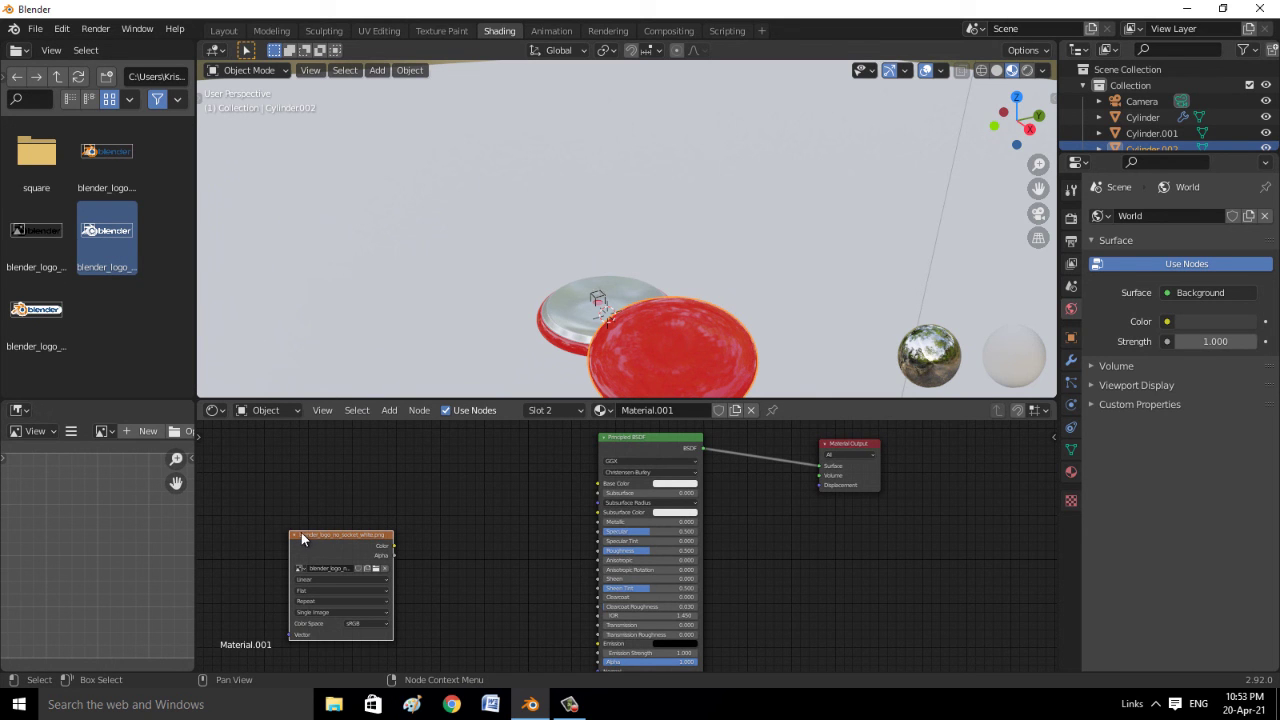
click(345, 501)
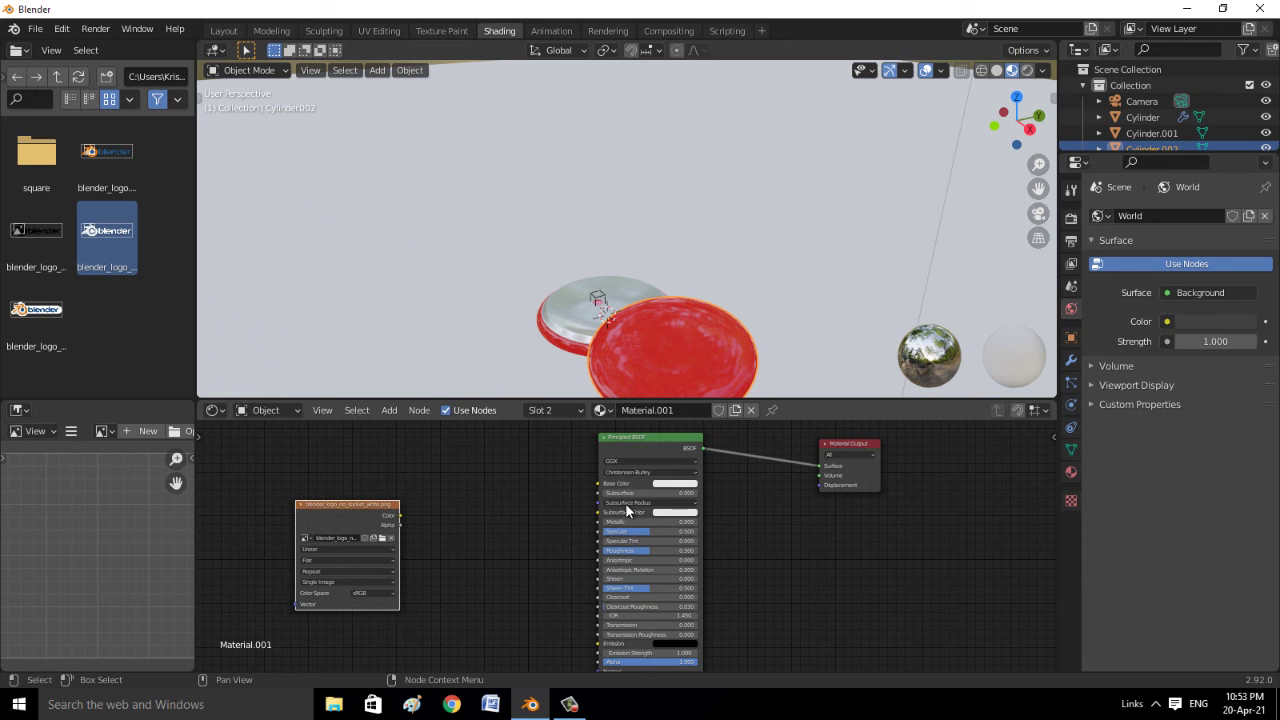
scroll(580, 450, up, 2)
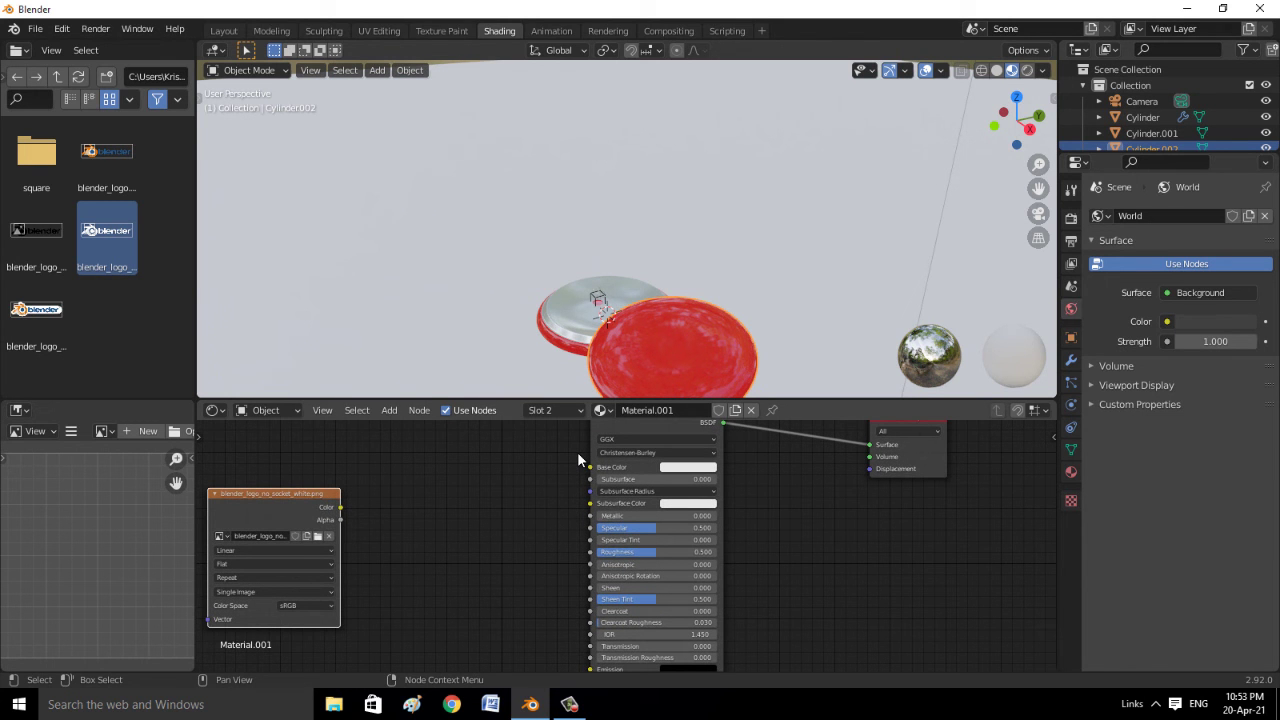
Add a Mix Shader node between the Principled BSDF and Material Output
click(391, 511)
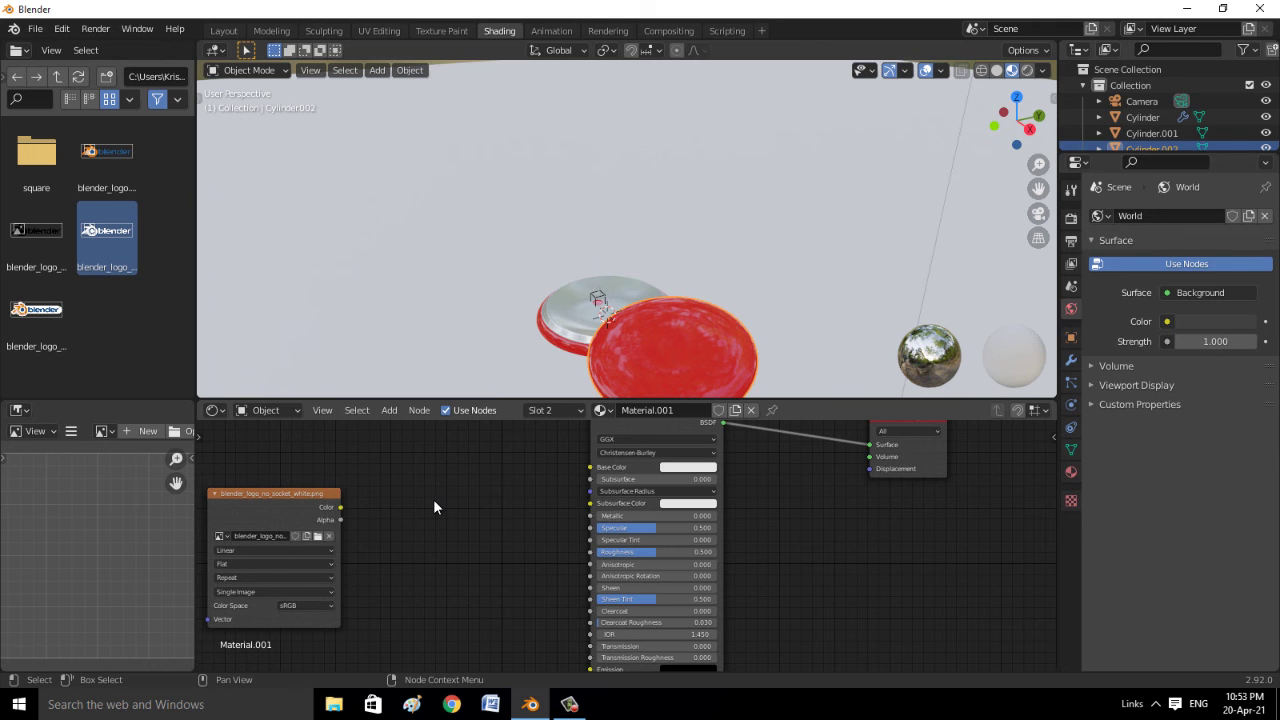
key(shift+a)
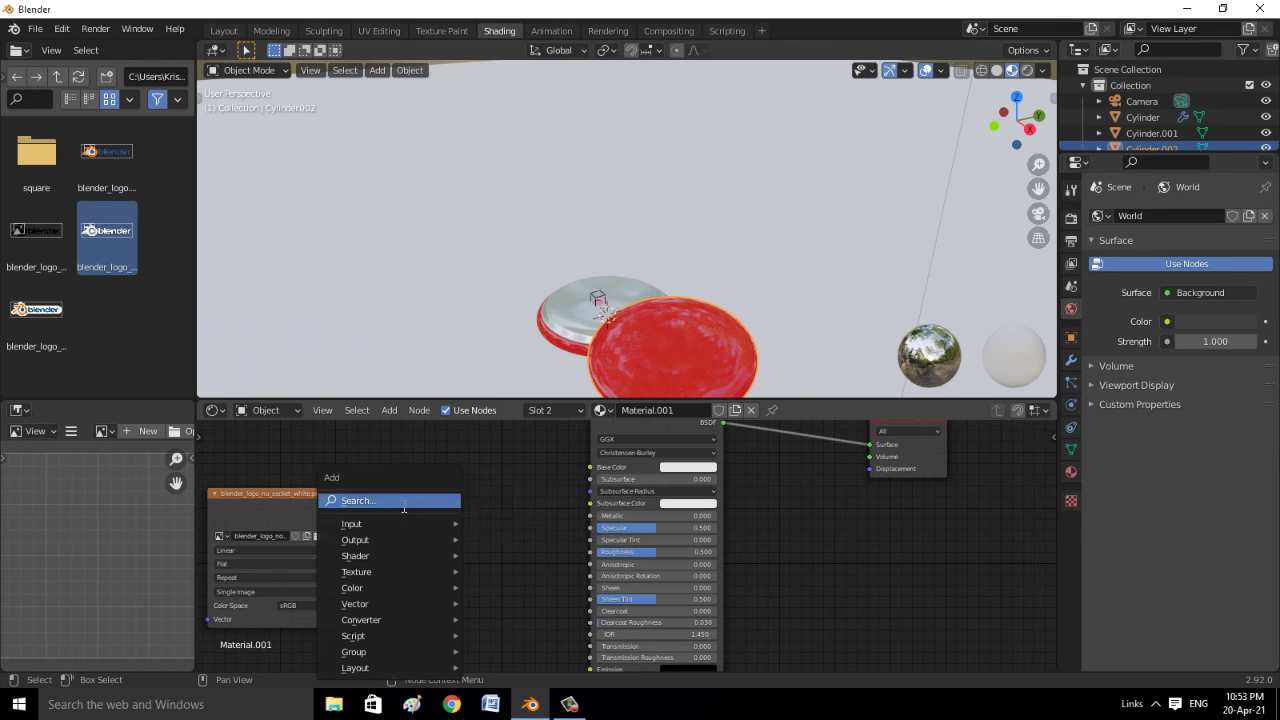
click(404, 500)
text(mix)
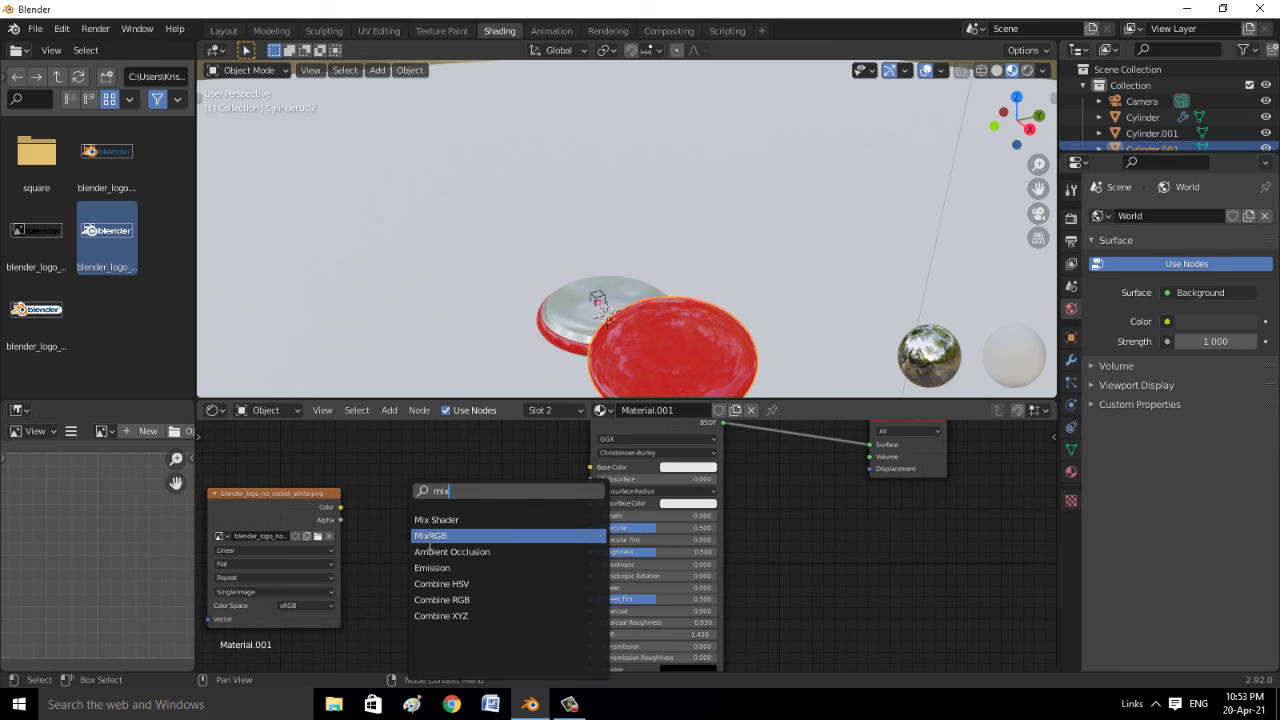
click(459, 520)
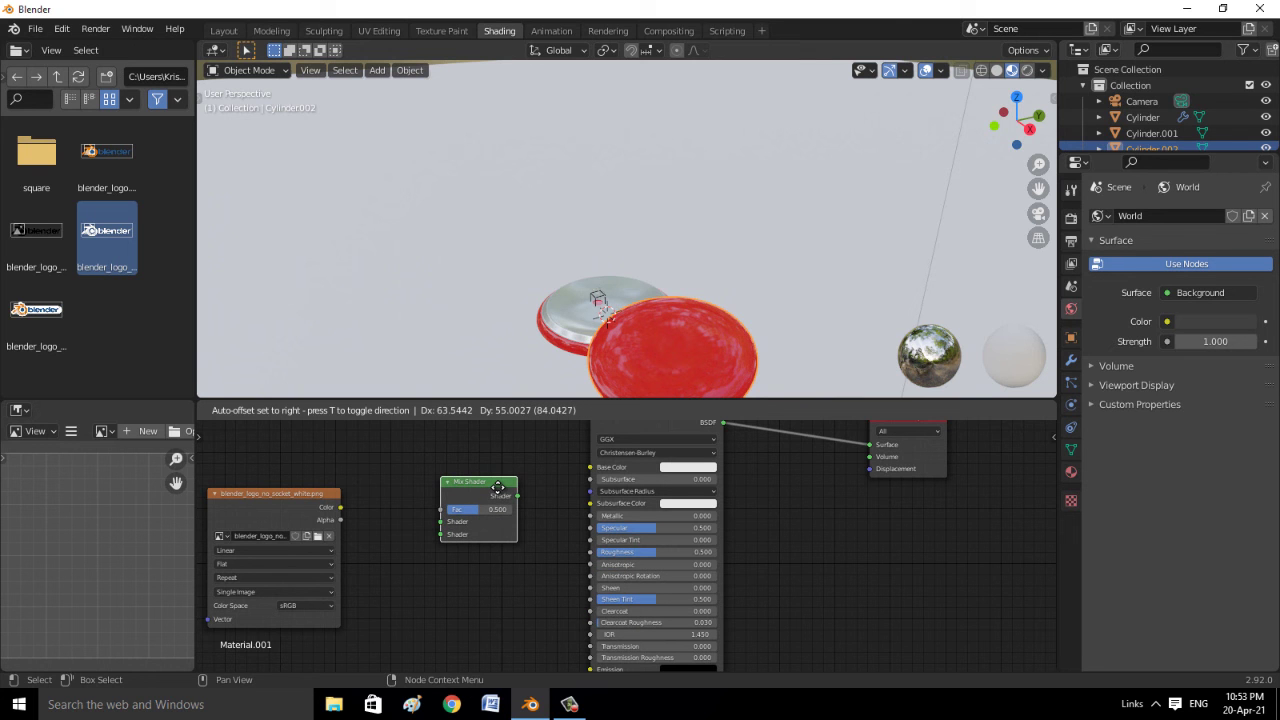
click(825, 431)
Wire the logo image Color into Subsurface and set its extension to Clip
mouse_move(300, 491)
mouse_down()
mouse_move(390, 467)
mouse_move(770, 452)
mouse_up()
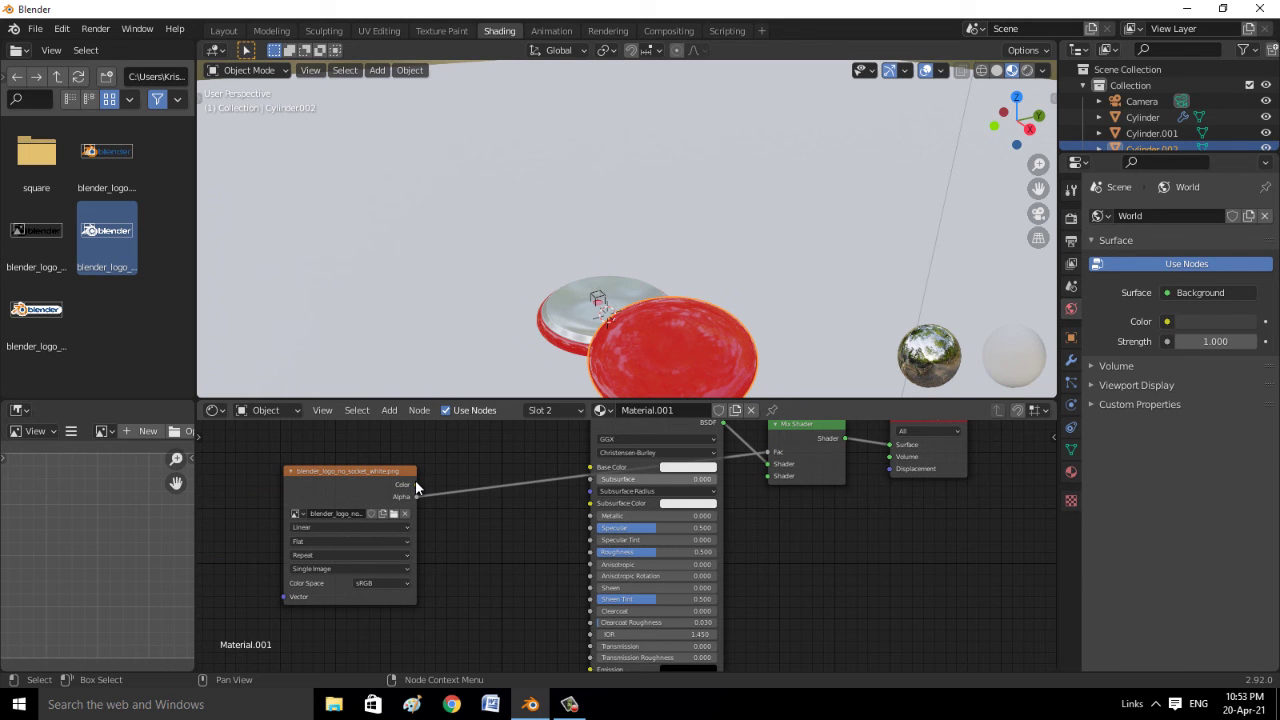
drag(416, 485, 632, 494)
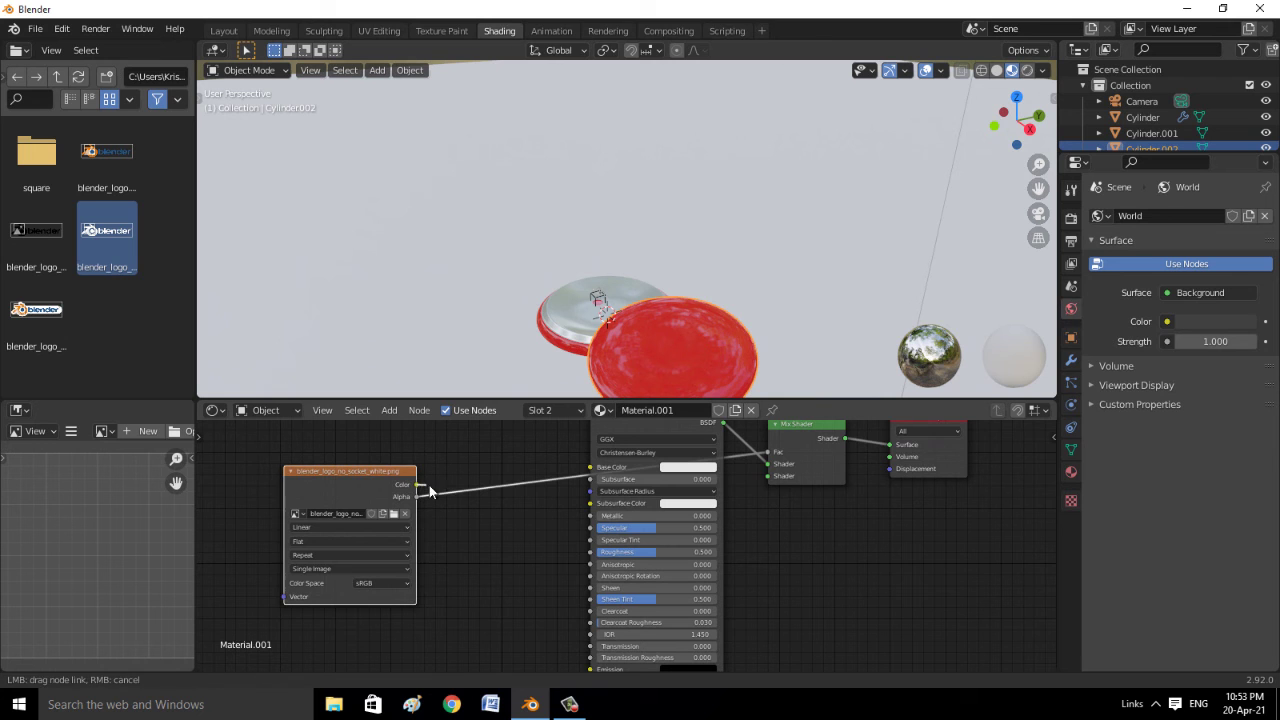
click(368, 556)
click(370, 588)
Delete all of Material.001's nodes and return to the Layout workspace
scroll(478, 550, up, 1)
scroll(473, 541, down, 1)
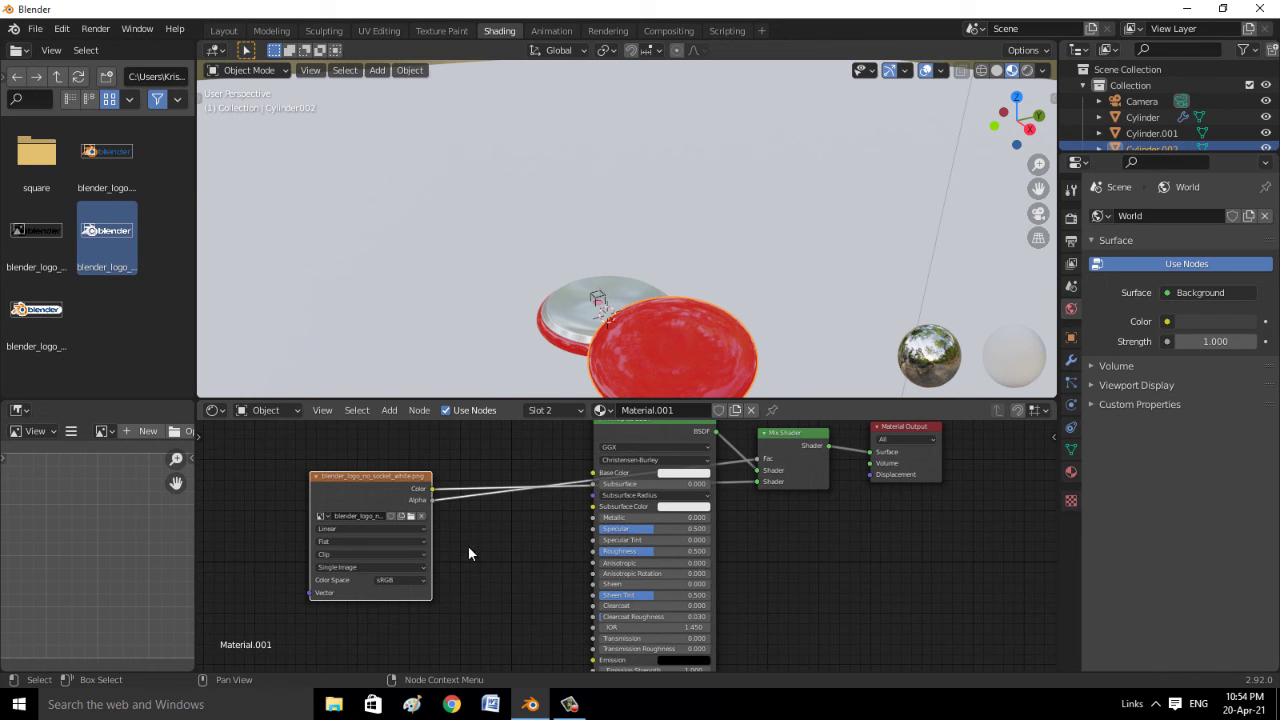
scroll(541, 554, down, 1)
scroll(541, 554, up, 1)
scroll(560, 543, down, 1)
drag(288, 432, 984, 598)
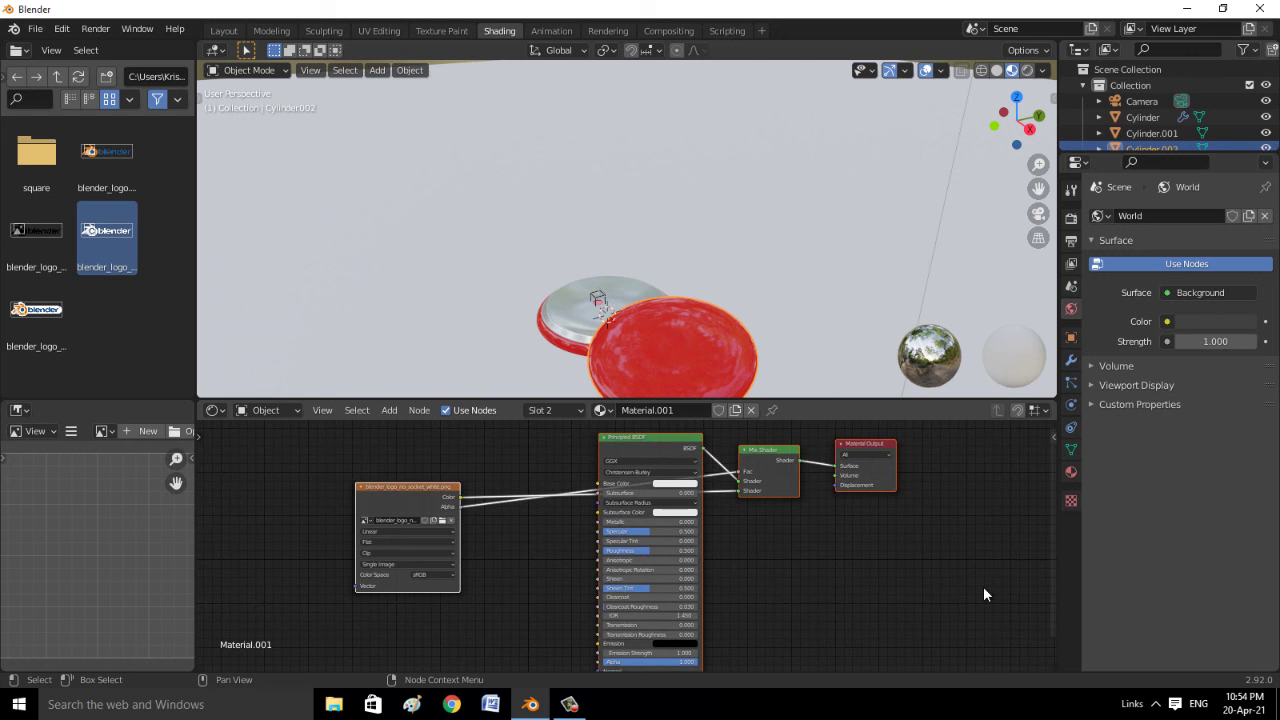
key(x)
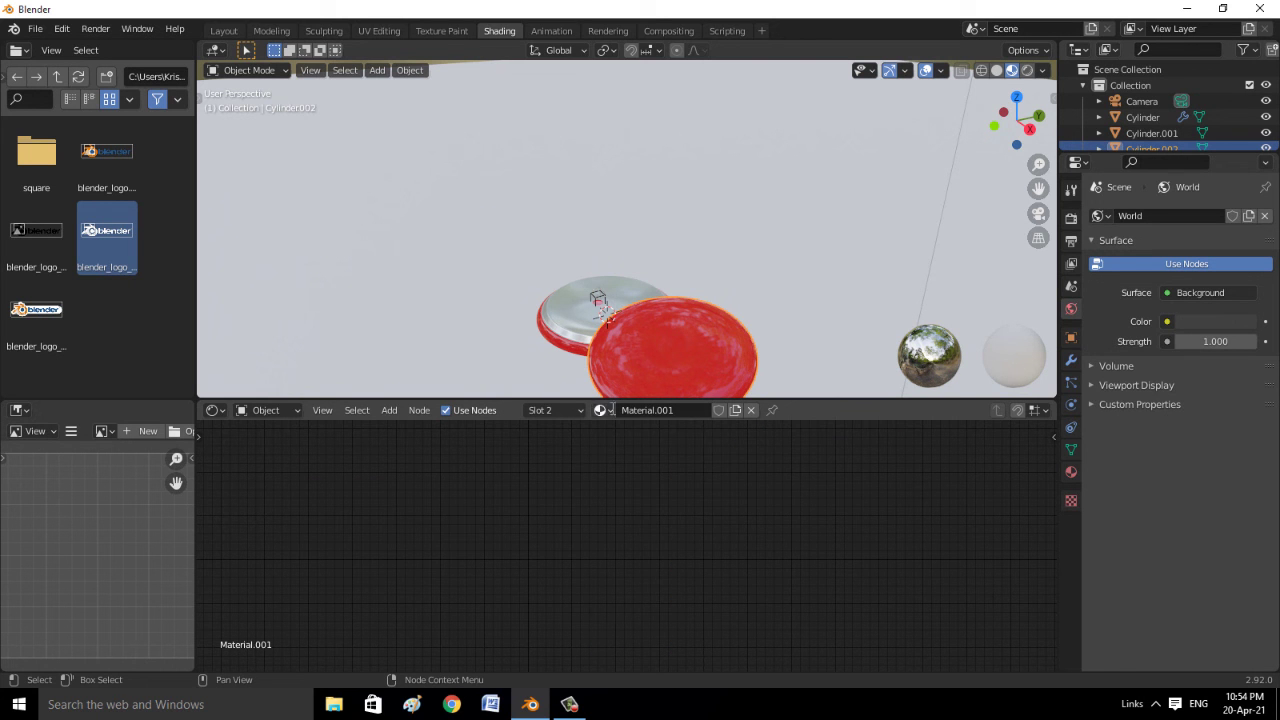
click(604, 410)
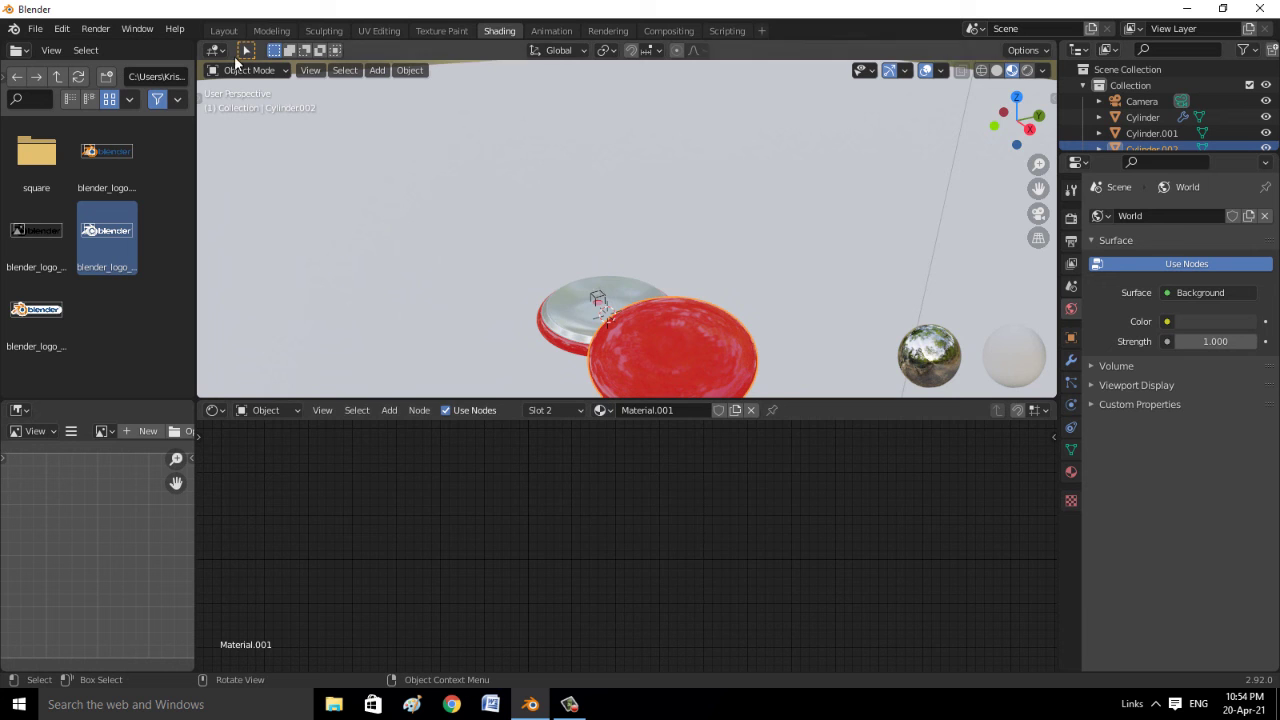
click(258, 29)
click(224, 31)
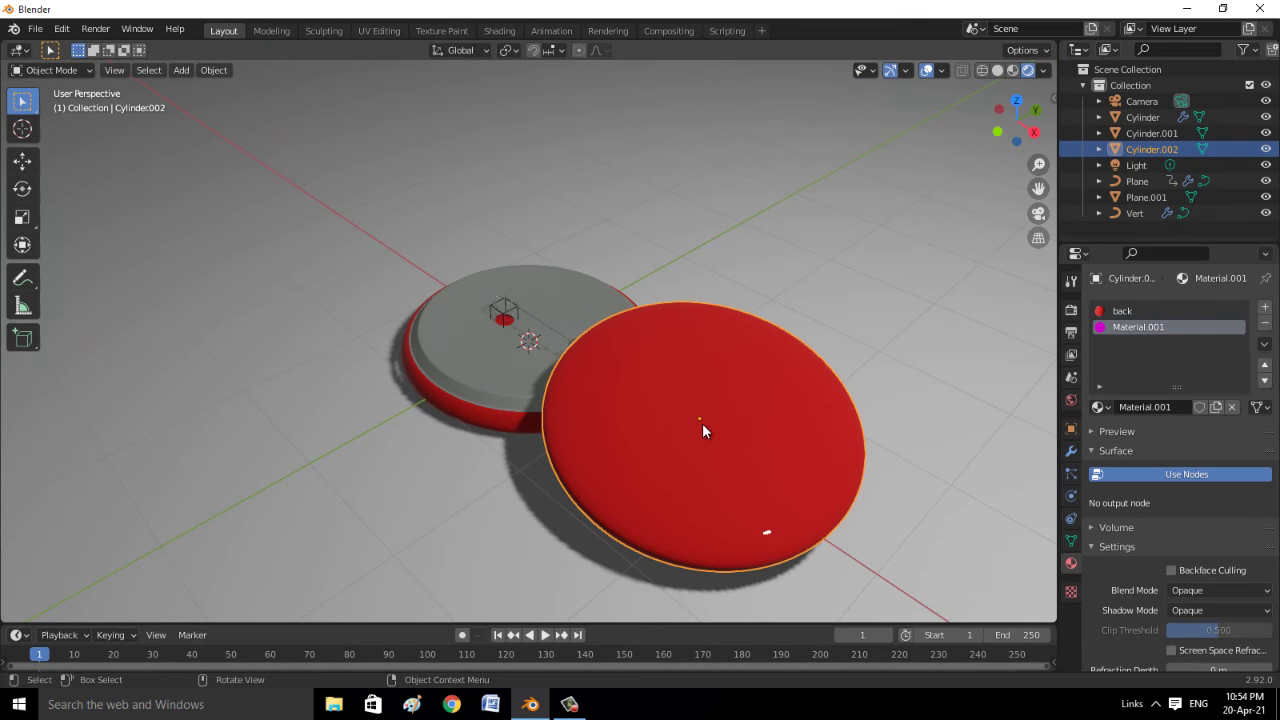
Remove the Material.001 and back material slots from the front disc
click(1264, 323)
mouse_move(951, 389)
middle_down()
mouse_move(933, 343)
mouse_move(977, 436)
middle_up()
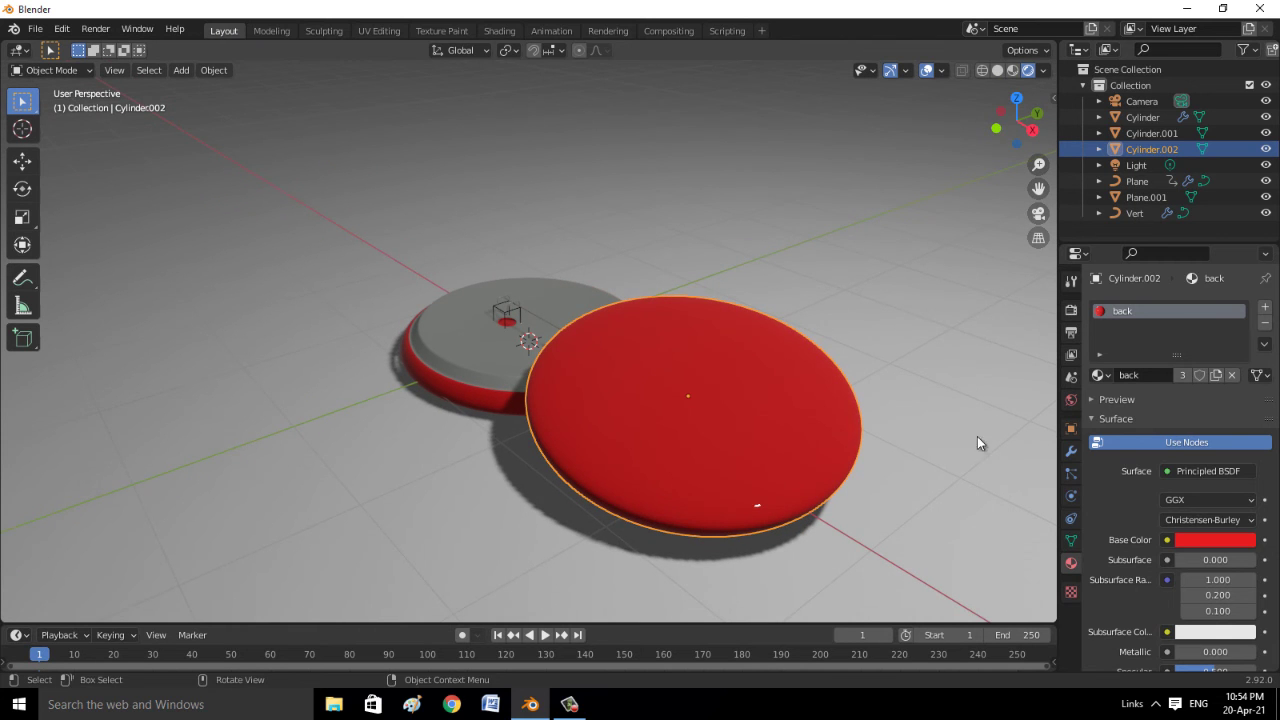
click(1264, 323)
Create Material.002 with a red Base Color, then check the mesh in Edit Mode
click(1147, 375)
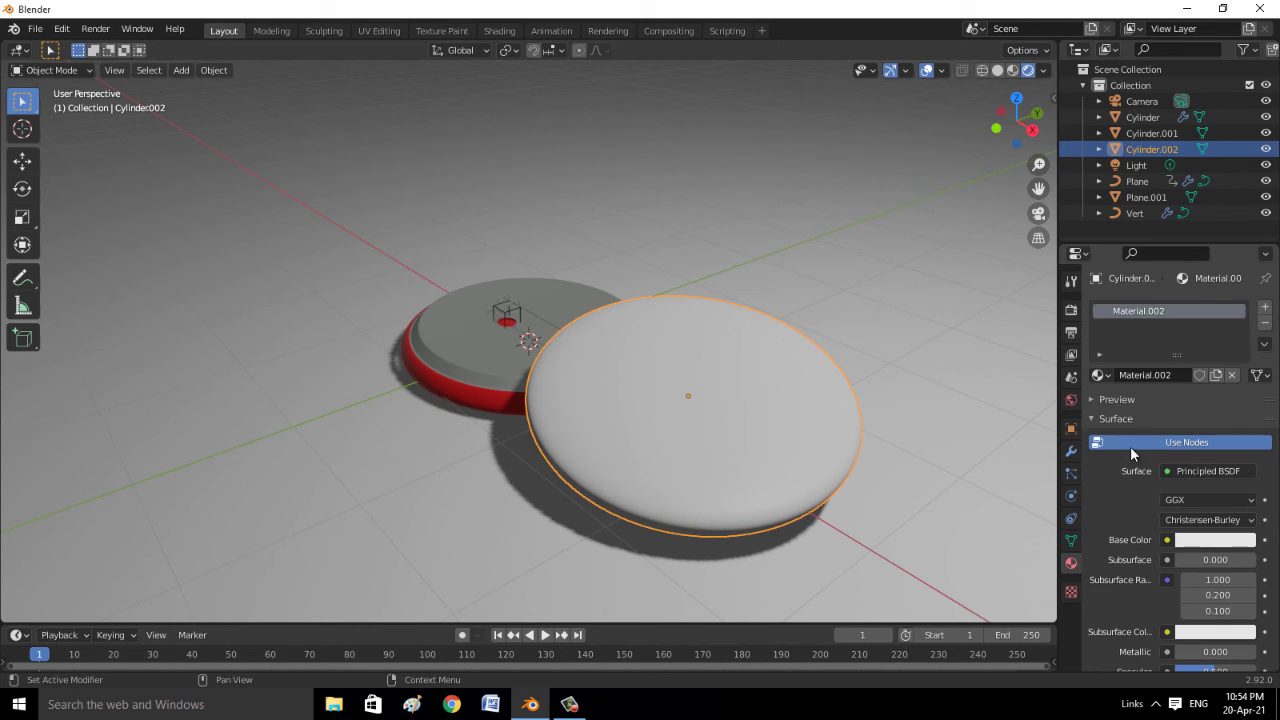
click(1188, 541)
drag(1175, 372, 1176, 428)
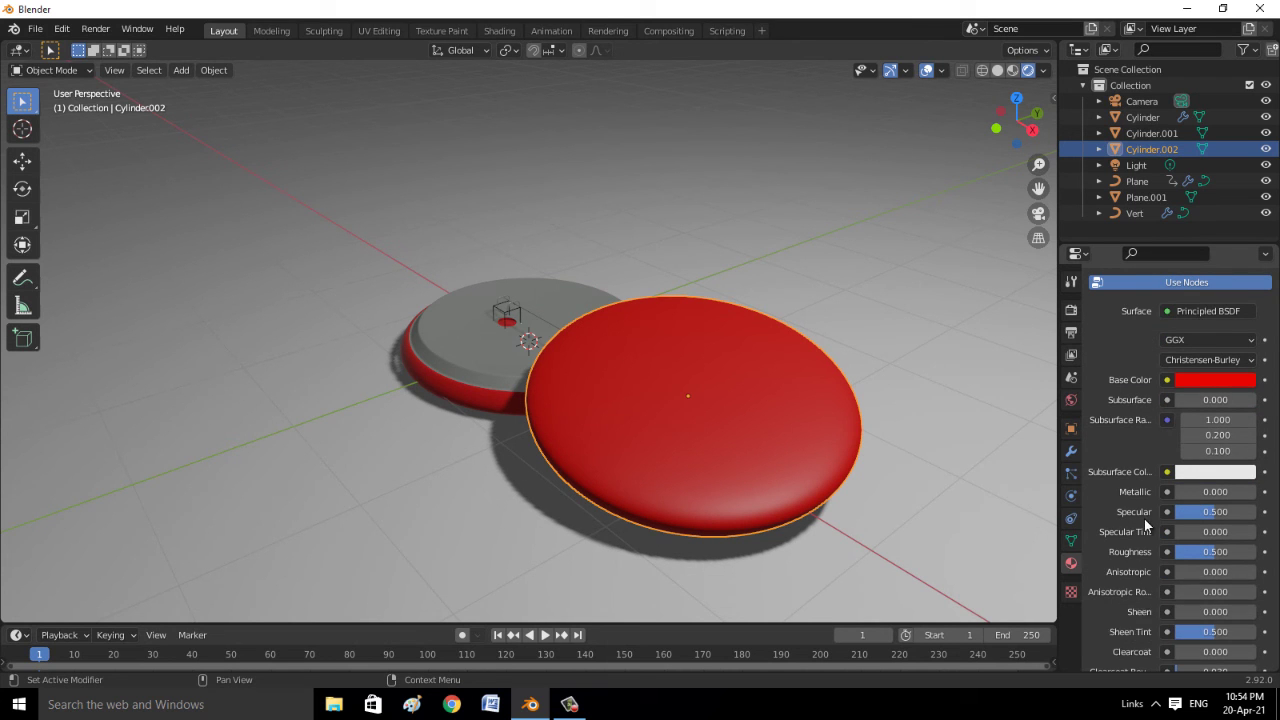
scroll(1153, 516, down, 1)
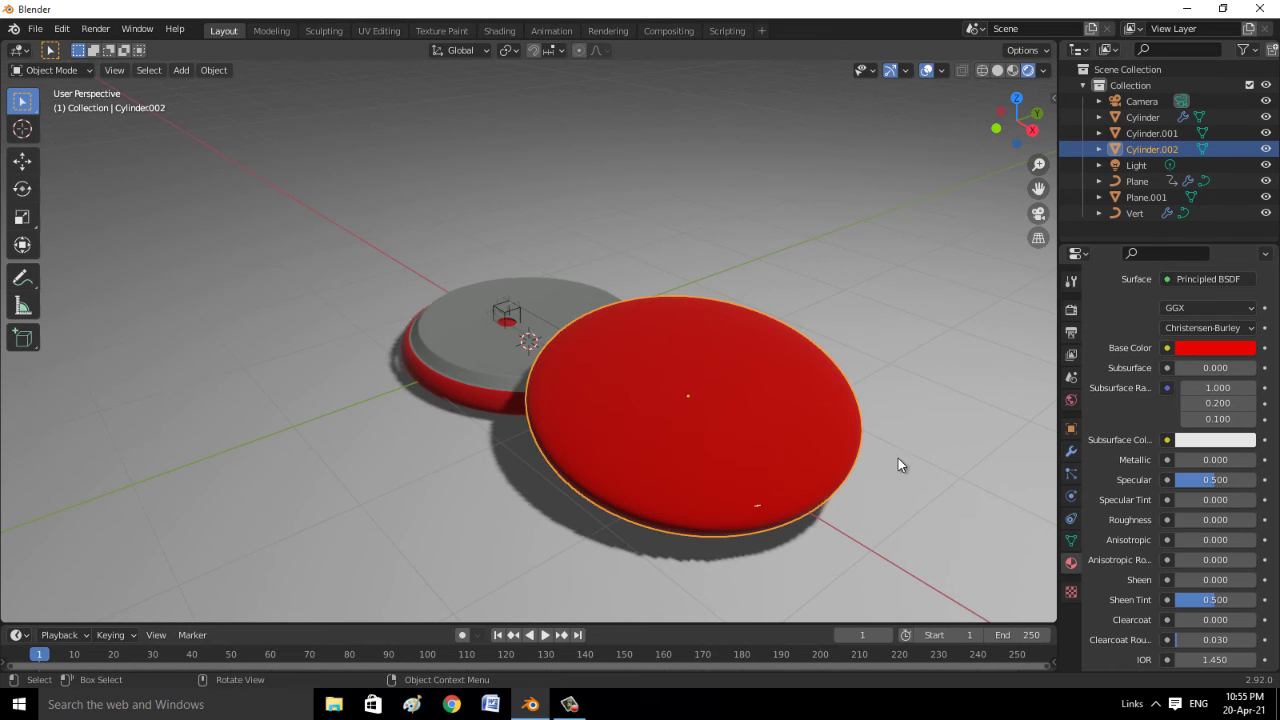
key(Tab)
scroll(717, 395, up, 3)
scroll(717, 395, up, 2)
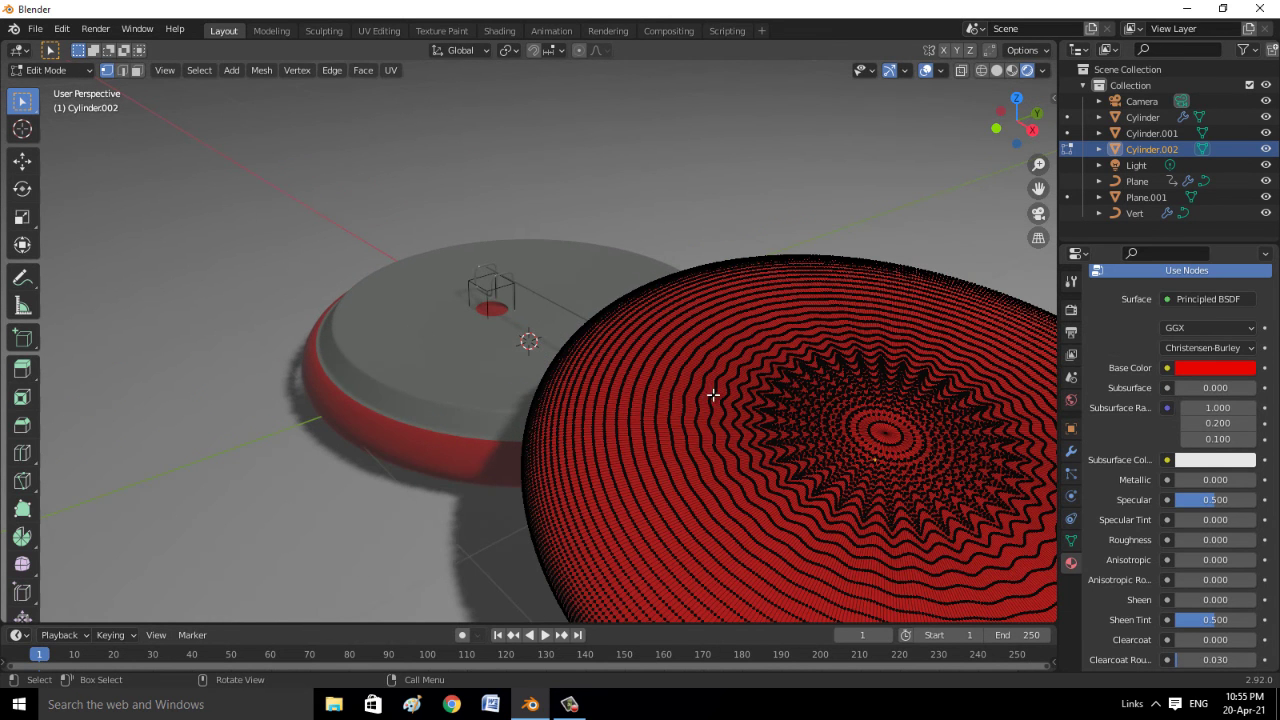
key(Tab)
scroll(707, 397, down, 5)
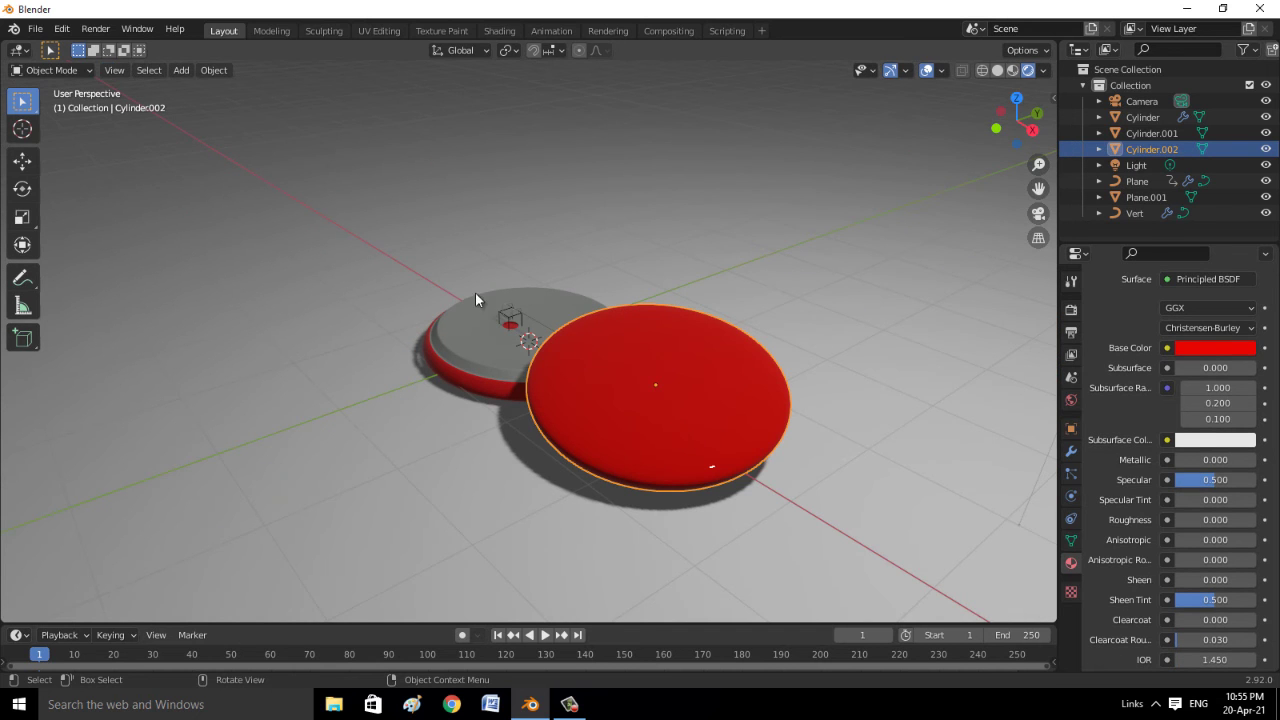
In the Shading workspace, add the blender logo image as a texture node in Material.002
click(498, 31)
scroll(677, 468, up, 2)
scroll(731, 430, down, 1)
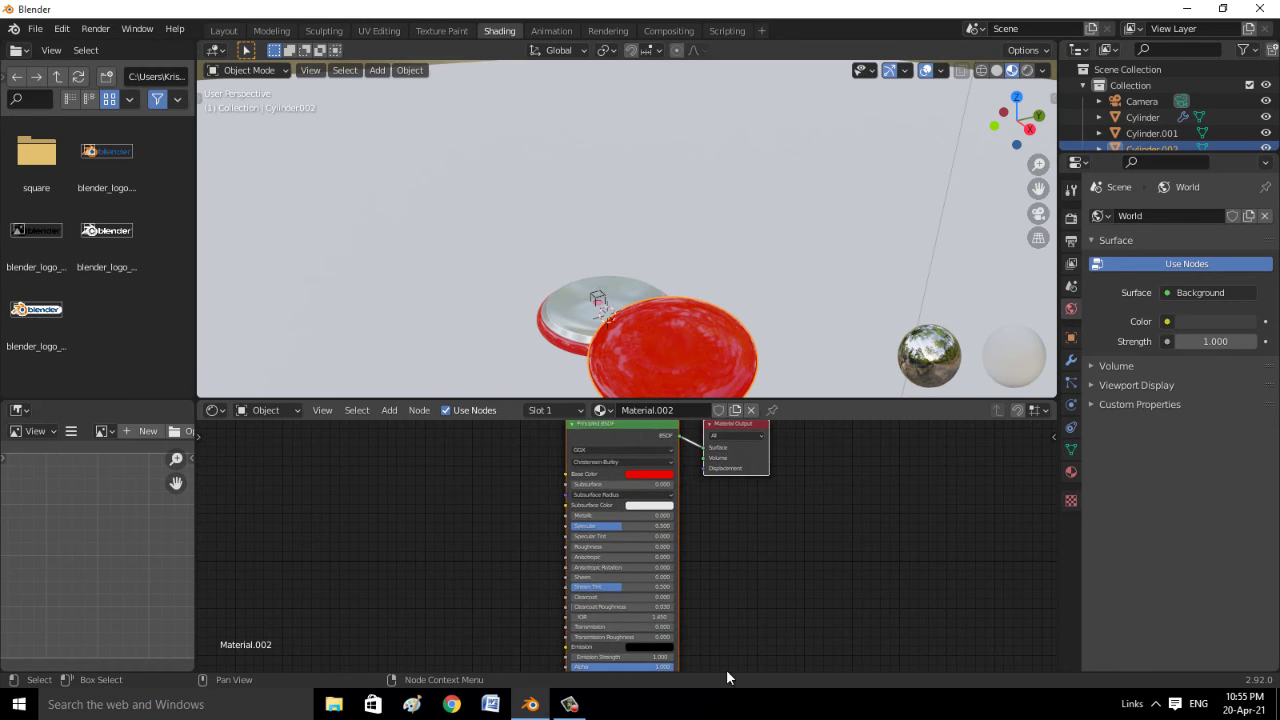
drag(731, 428, 873, 440)
key(shift+a)
drag(107, 230, 374, 581)
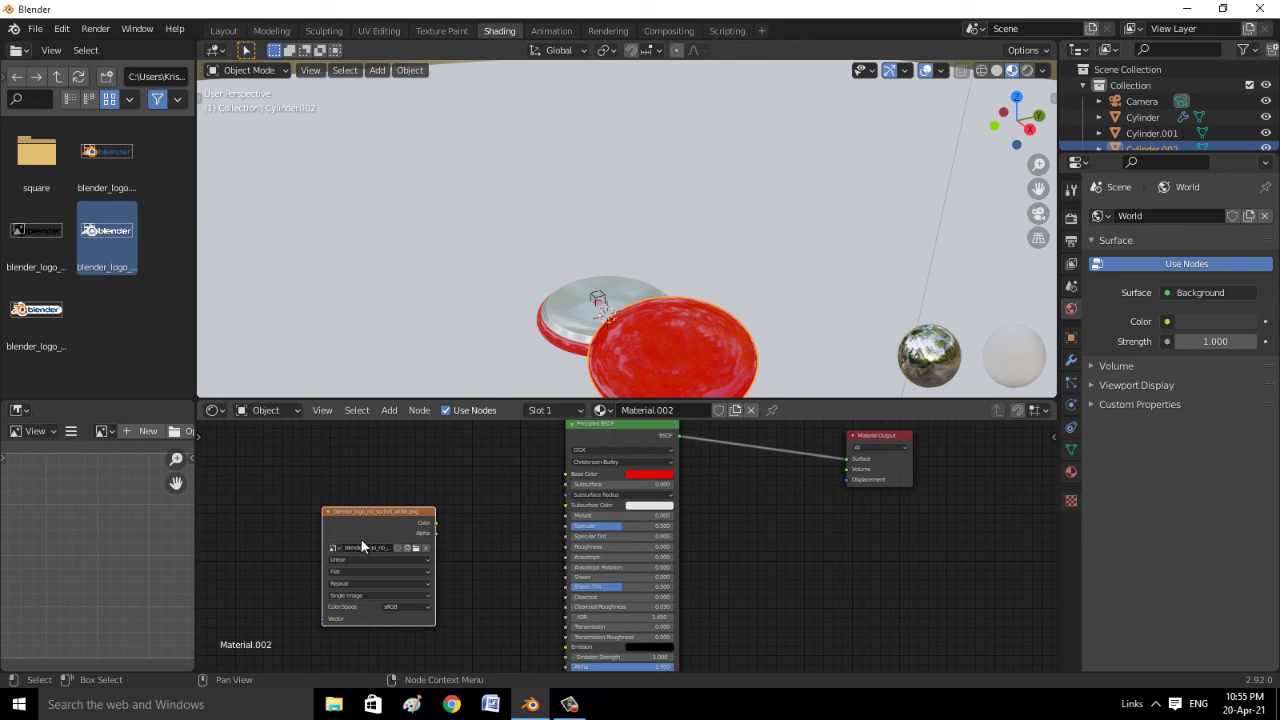
click(458, 515)
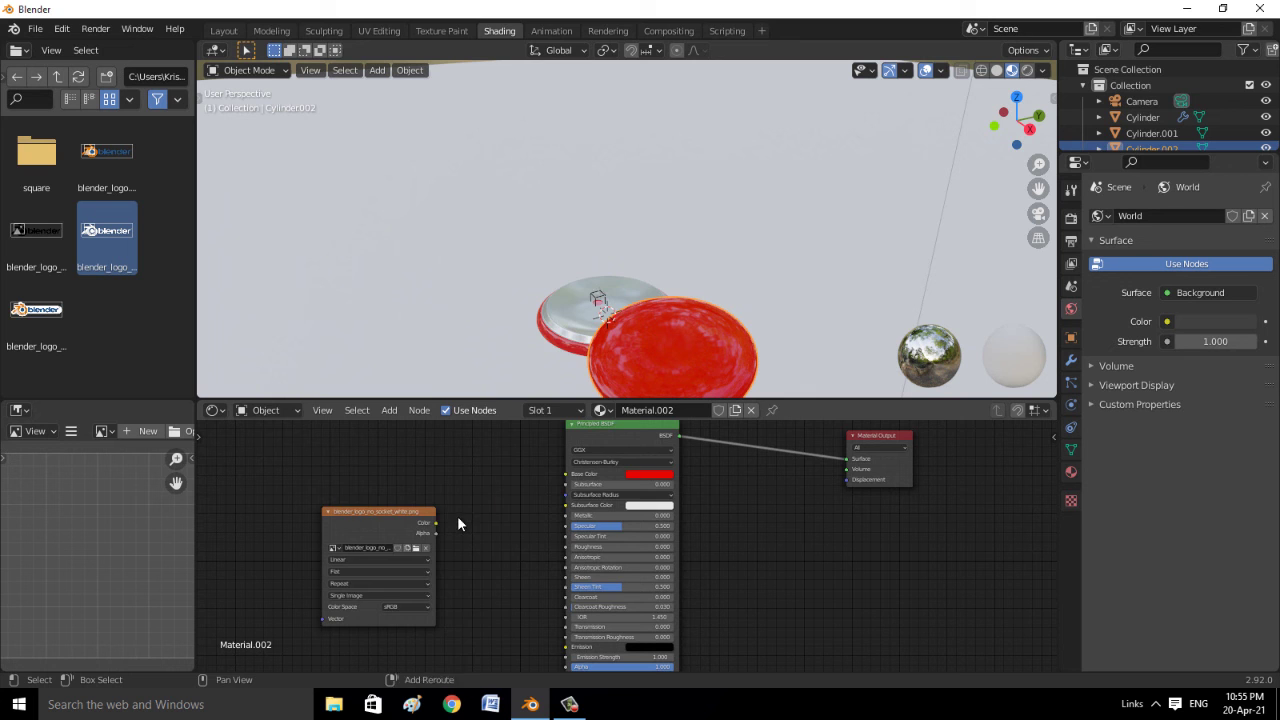
Insert a Mix Shader on the BSDF-to-Output link
key(shift+a)
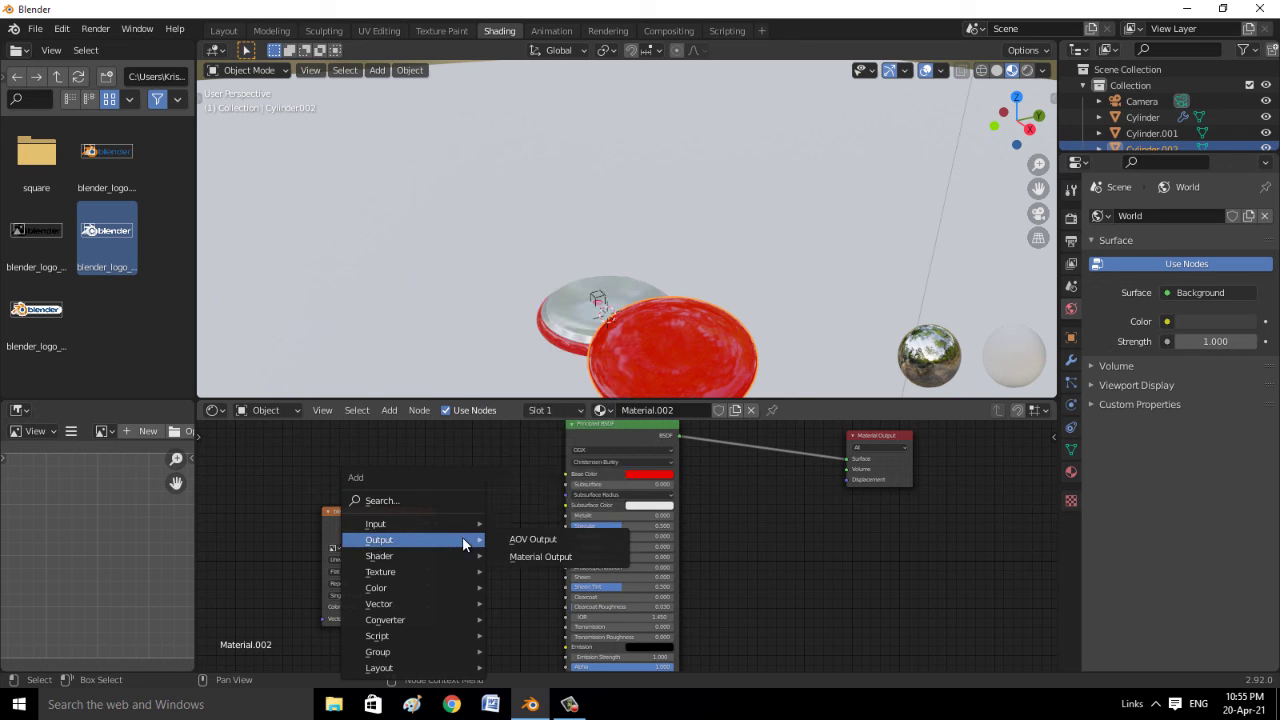
click(444, 502)
text(mi)
key(Return)
click(763, 458)
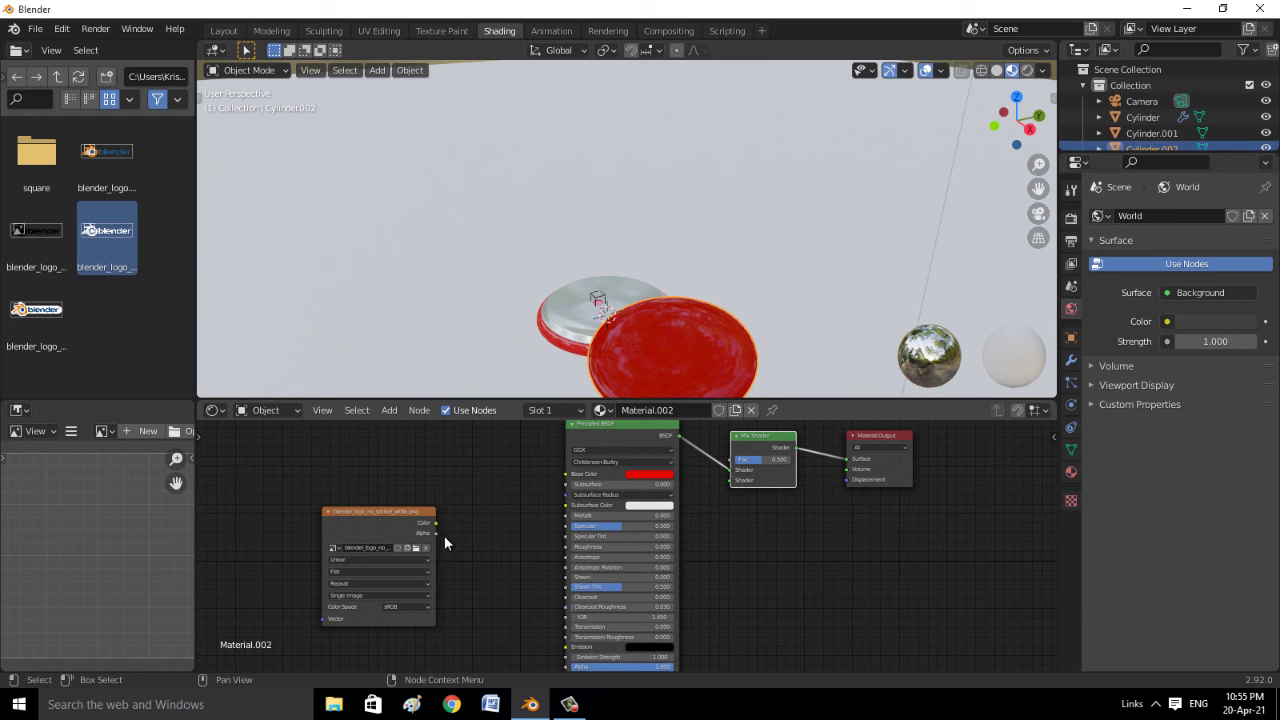
Wire the logo Color to the mix Fac and Alpha to a Shader input, extension set to Clip
drag(437, 533, 731, 460)
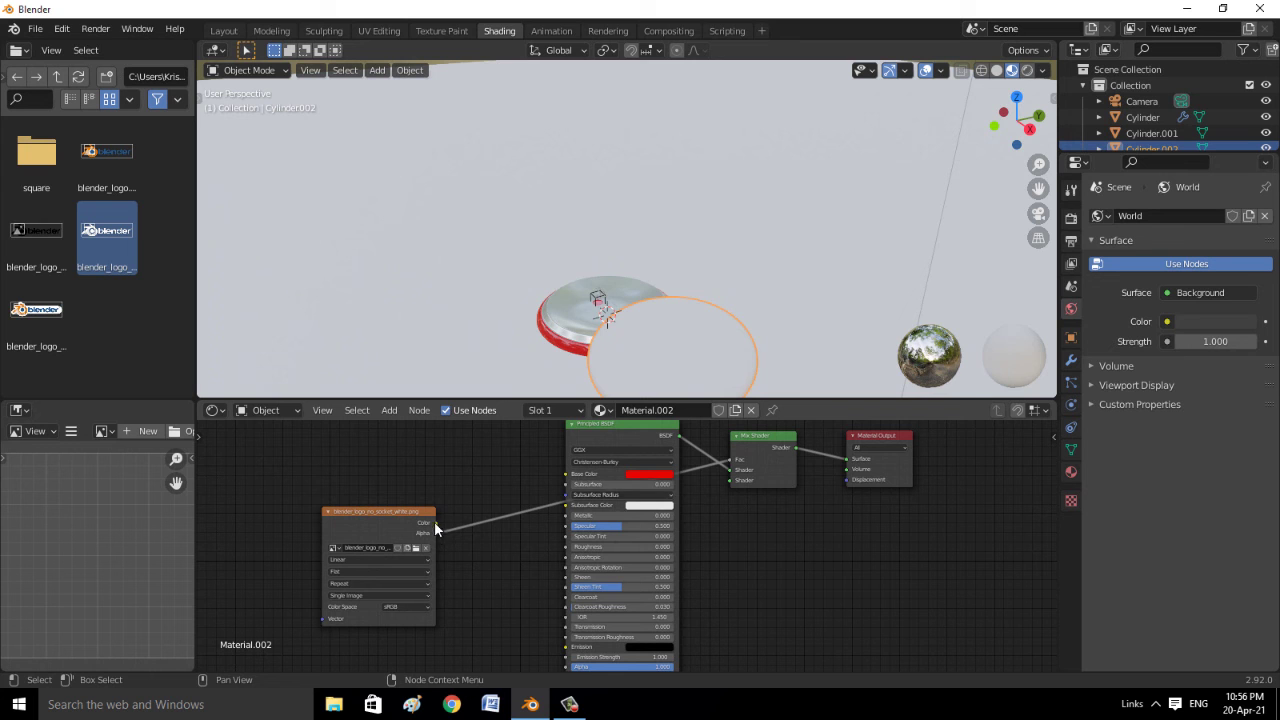
drag(430, 533, 731, 481)
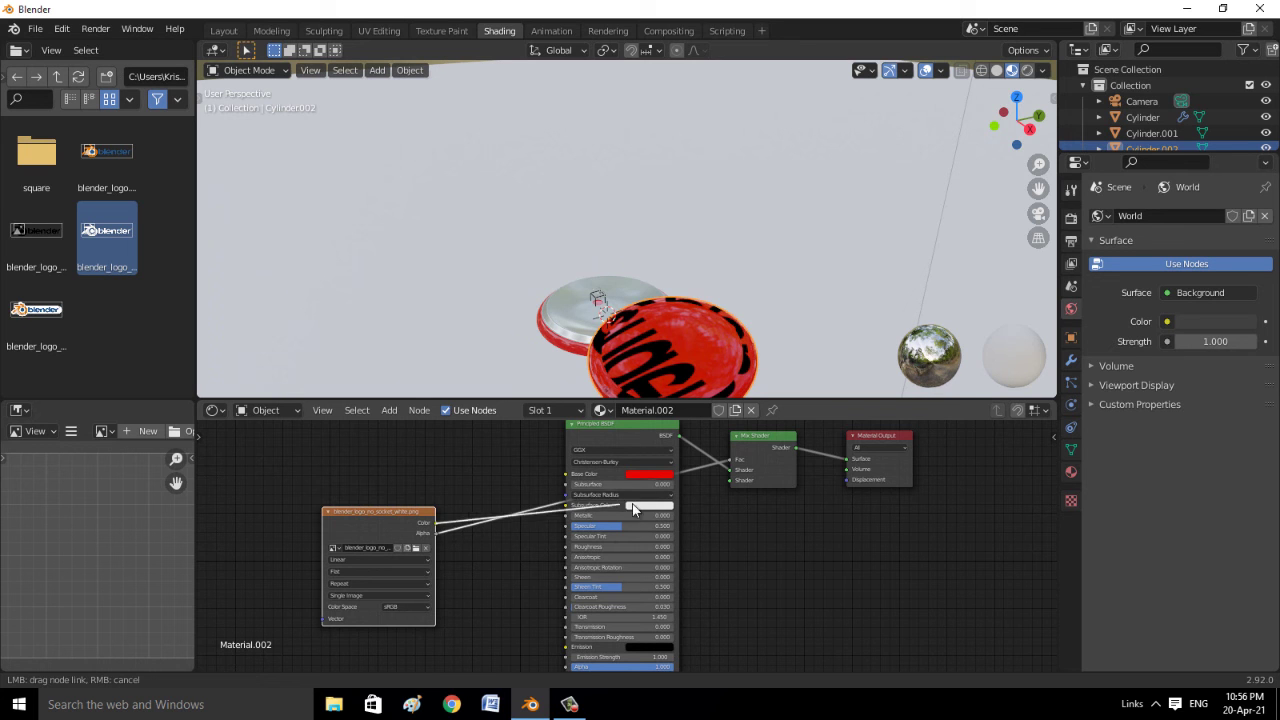
click(385, 582)
click(385, 614)
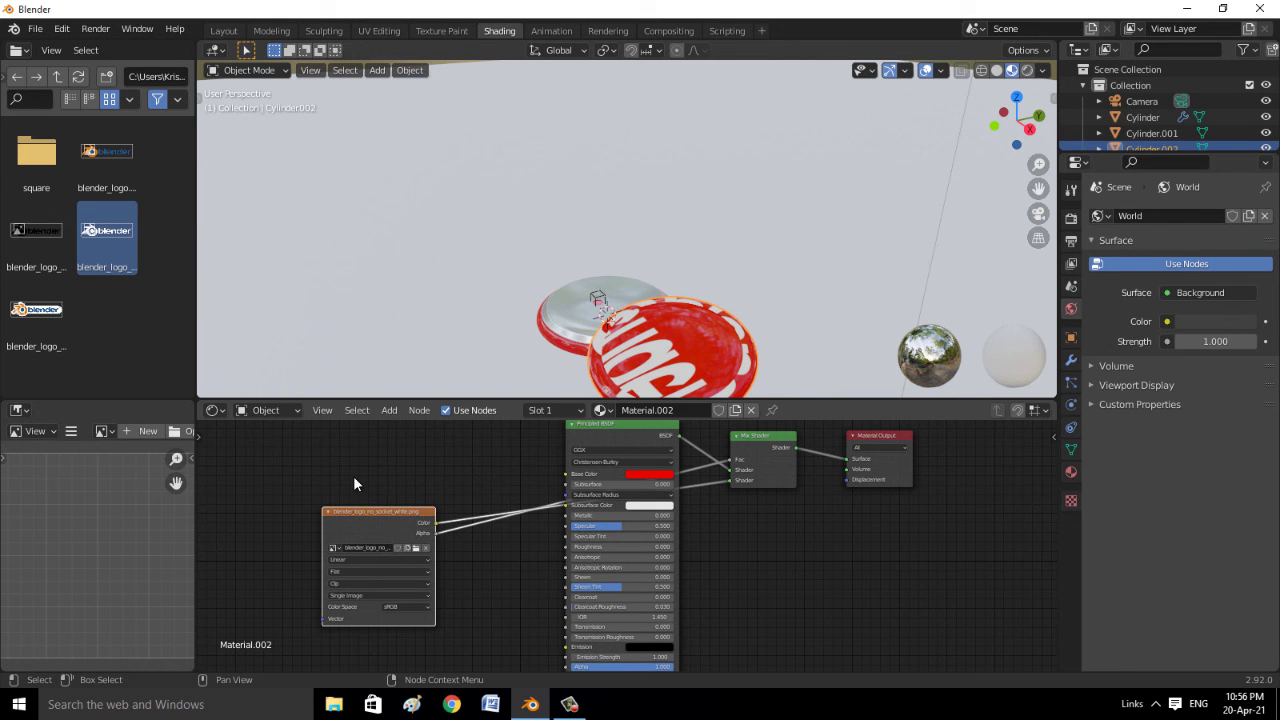
scroll(498, 472, up, 2)
scroll(324, 594, down, 2)
scroll(324, 594, up, 1)
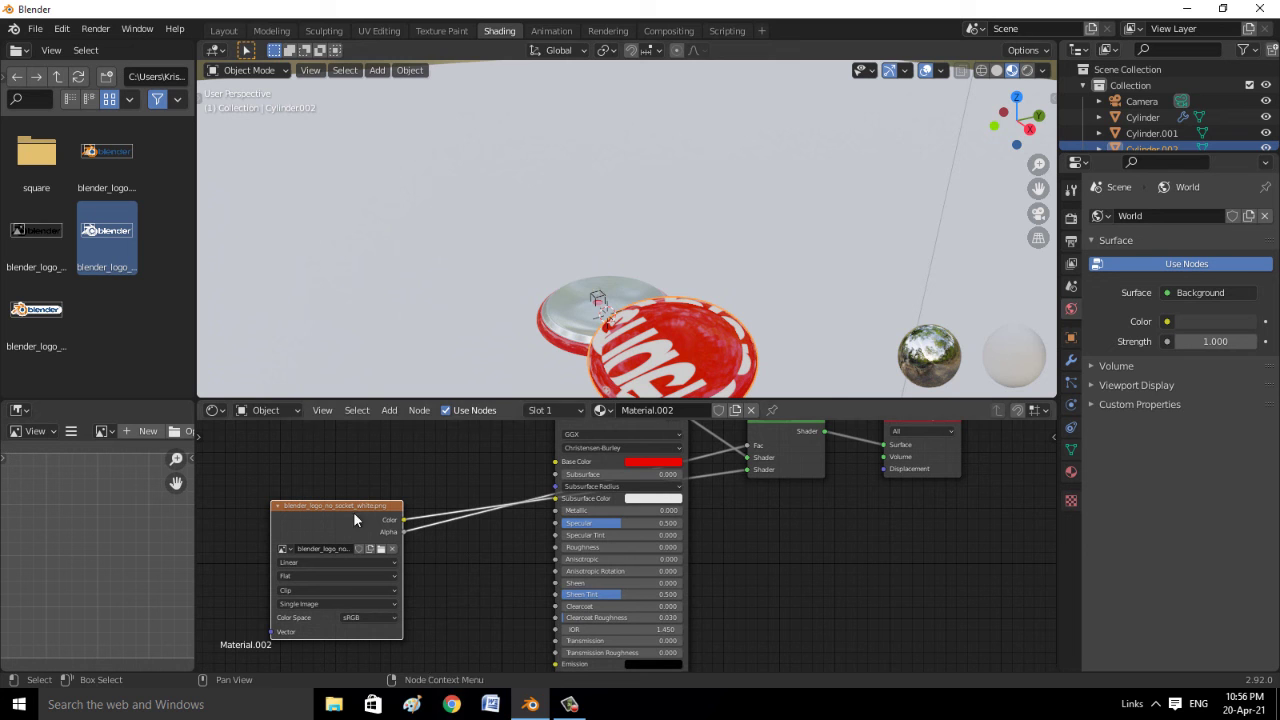
click(257, 31)
click(224, 30)
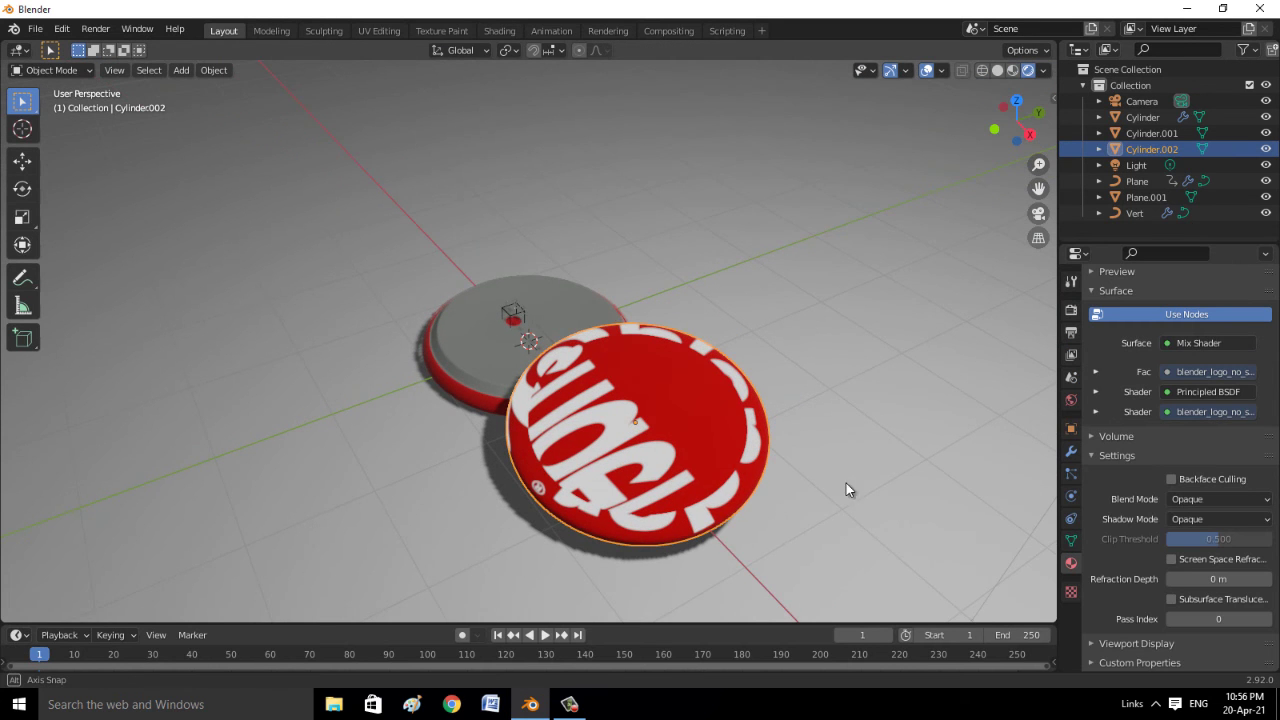
middle_drag(825, 541, 696, 518)
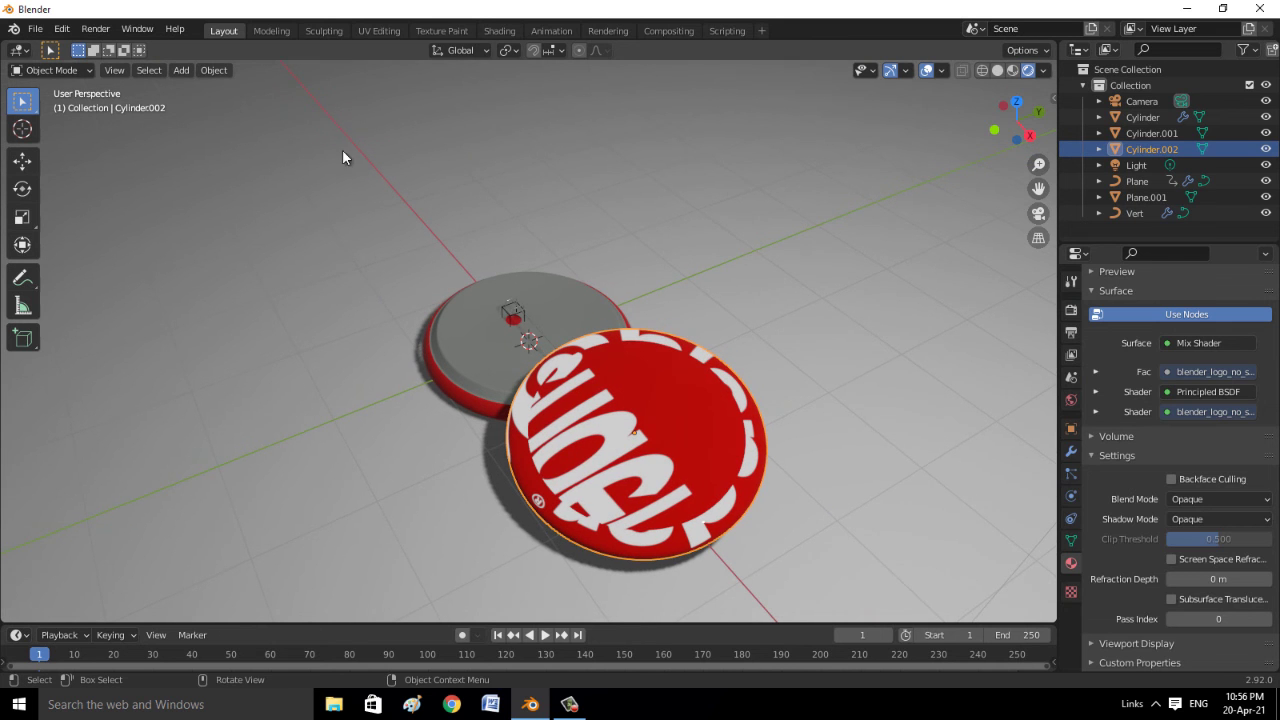
click(379, 30)
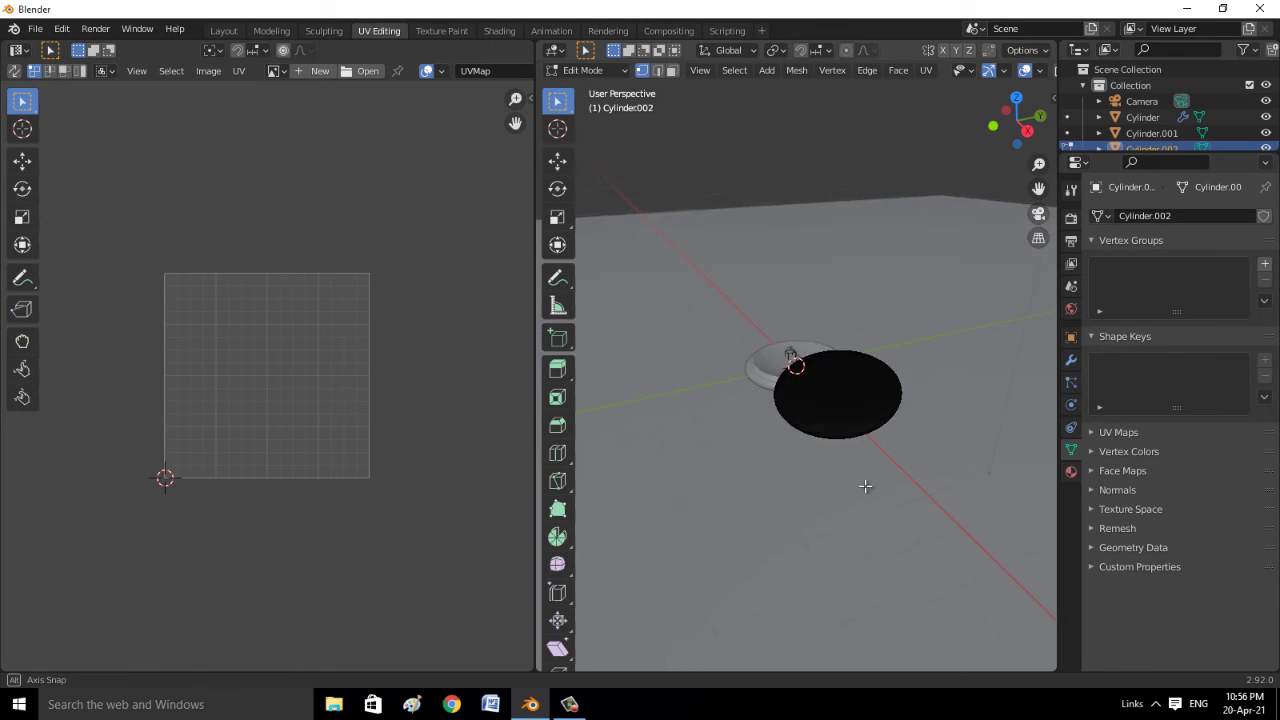
middle_drag(571, 320, 886, 557)
middle_drag(923, 598, 898, 581)
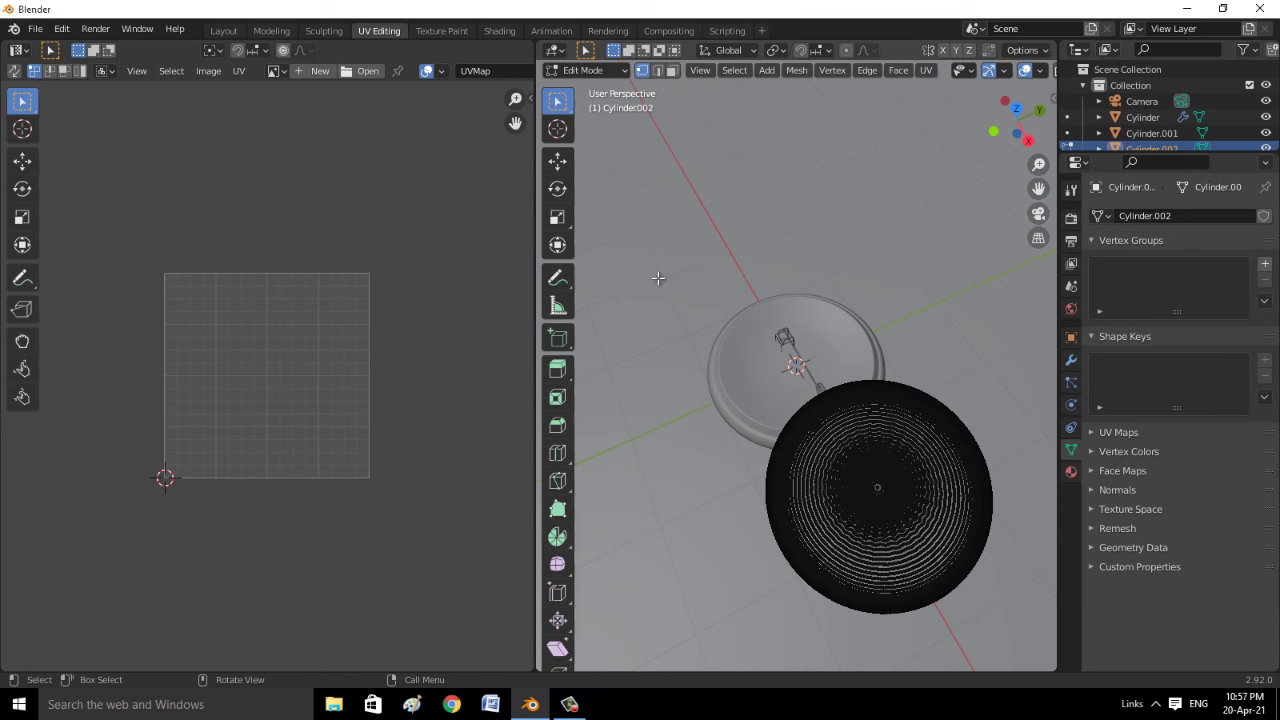
alt+click(820, 436)
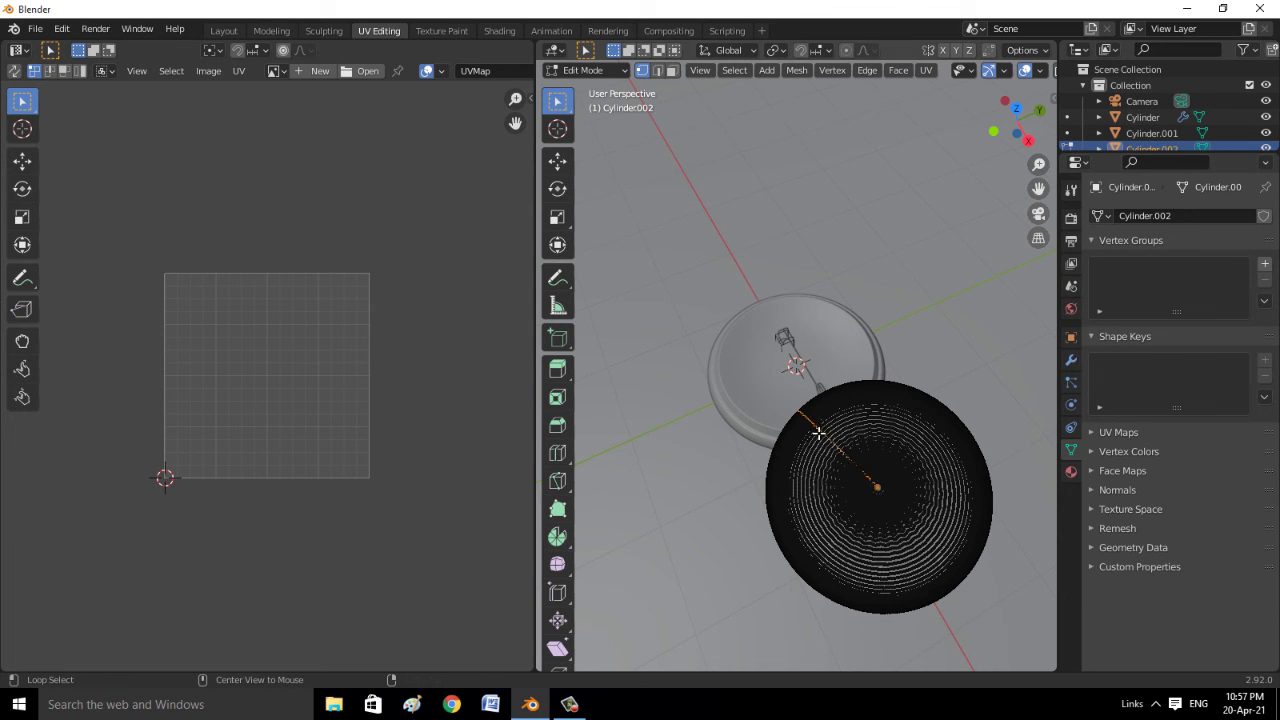
key(alt+a)
drag(750, 343, 1050, 572)
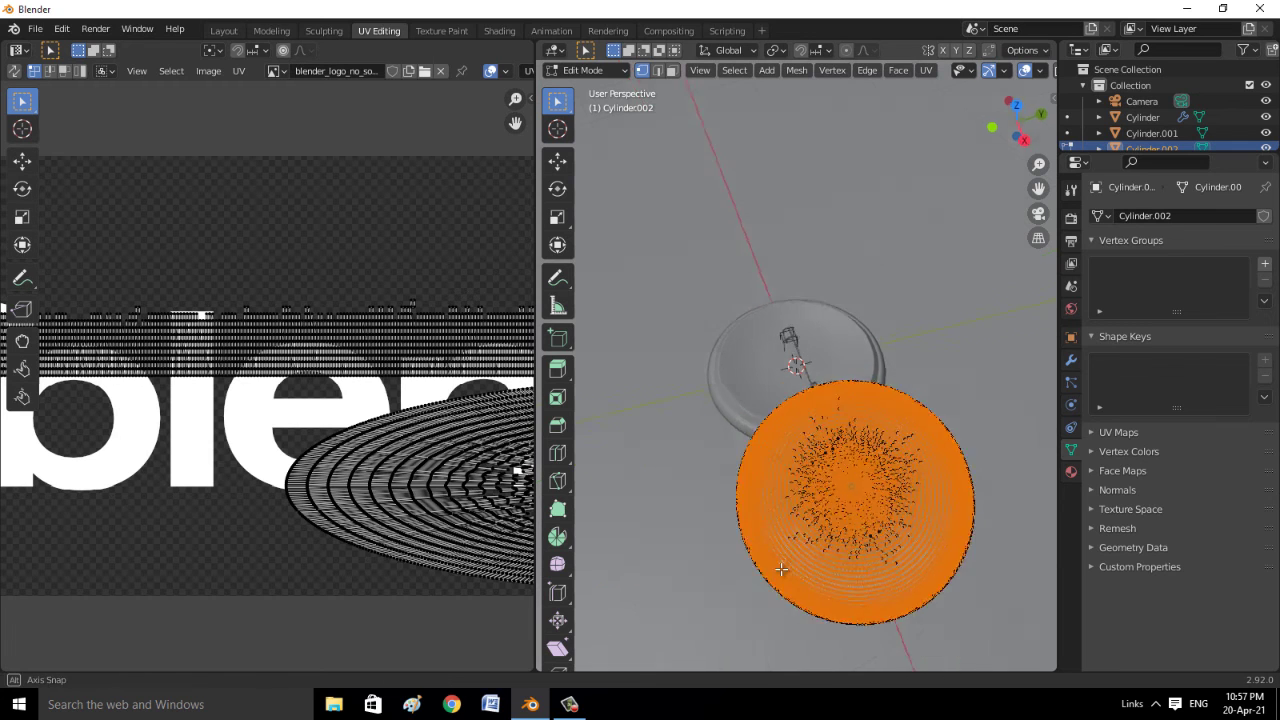
scroll(781, 568, up, 3)
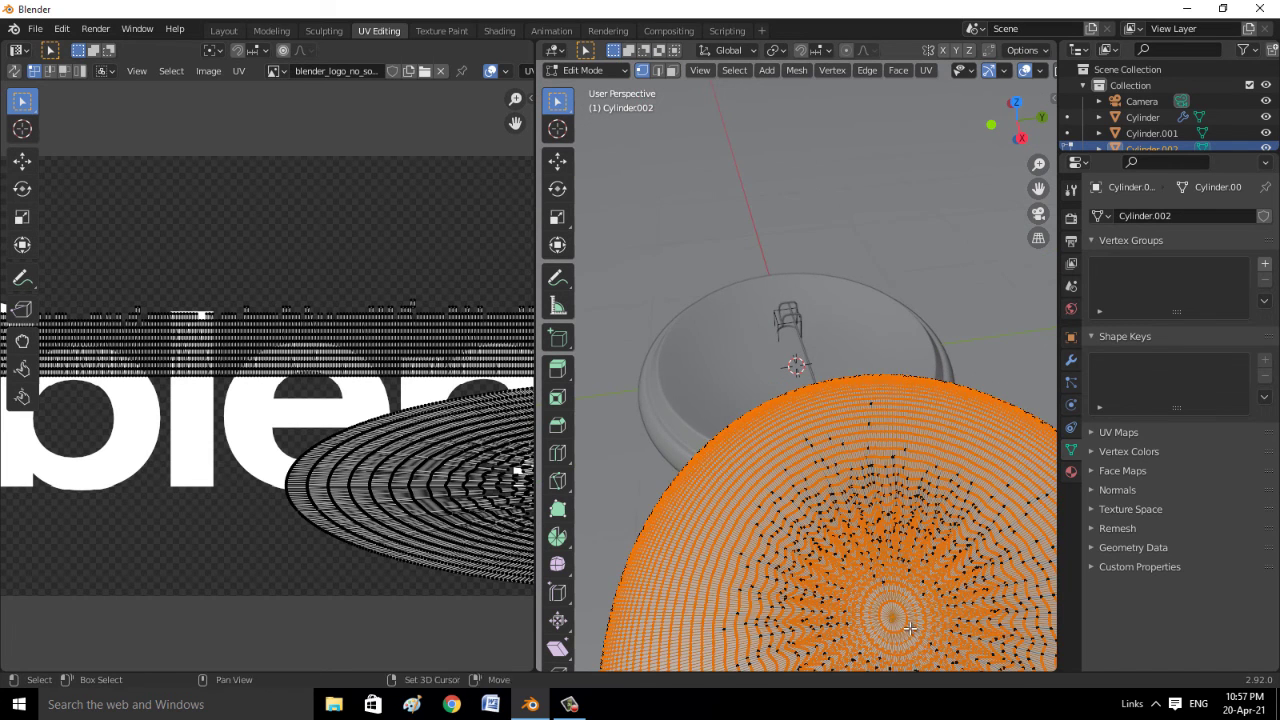
scroll(908, 626, down, 2)
scroll(910, 625, down, 2)
scroll(914, 624, down, 2)
scroll(917, 624, down, 2)
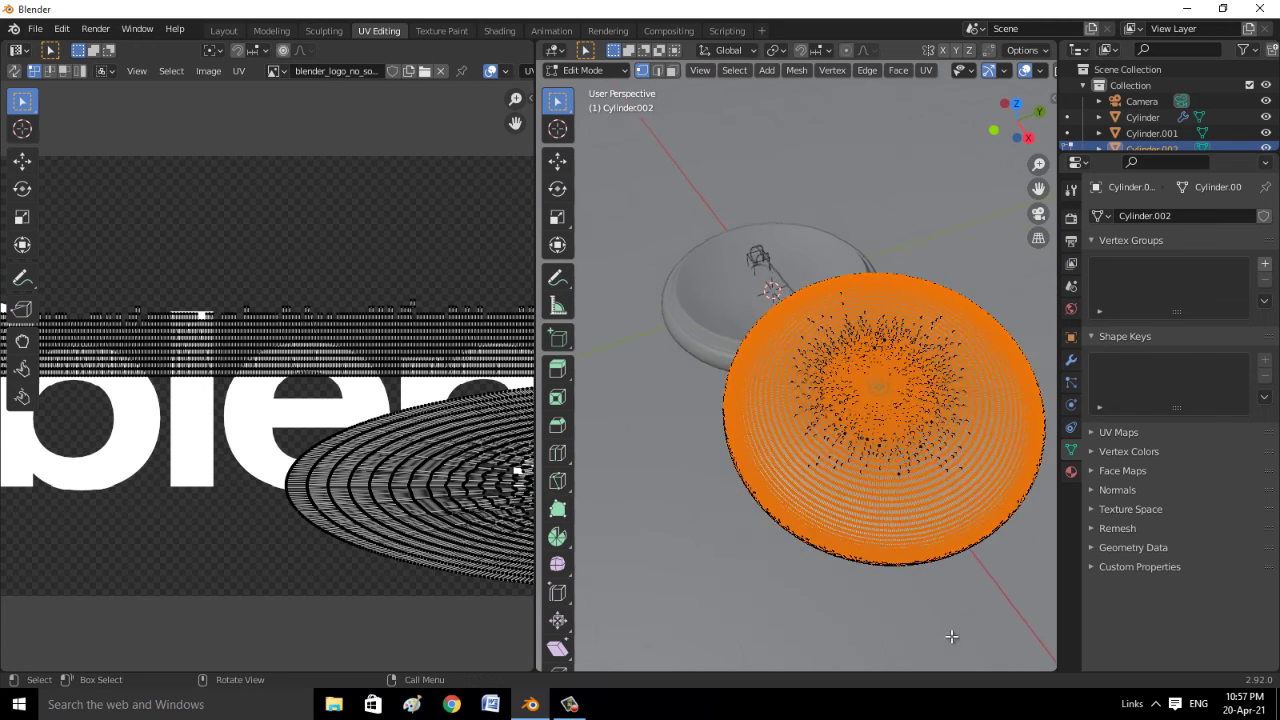
middle_drag(917, 624, 880, 600)
scroll(449, 553, down, 2)
scroll(90, 352, down, 2)
drag(80, 332, 444, 369)
scroll(433, 443, up, 2)
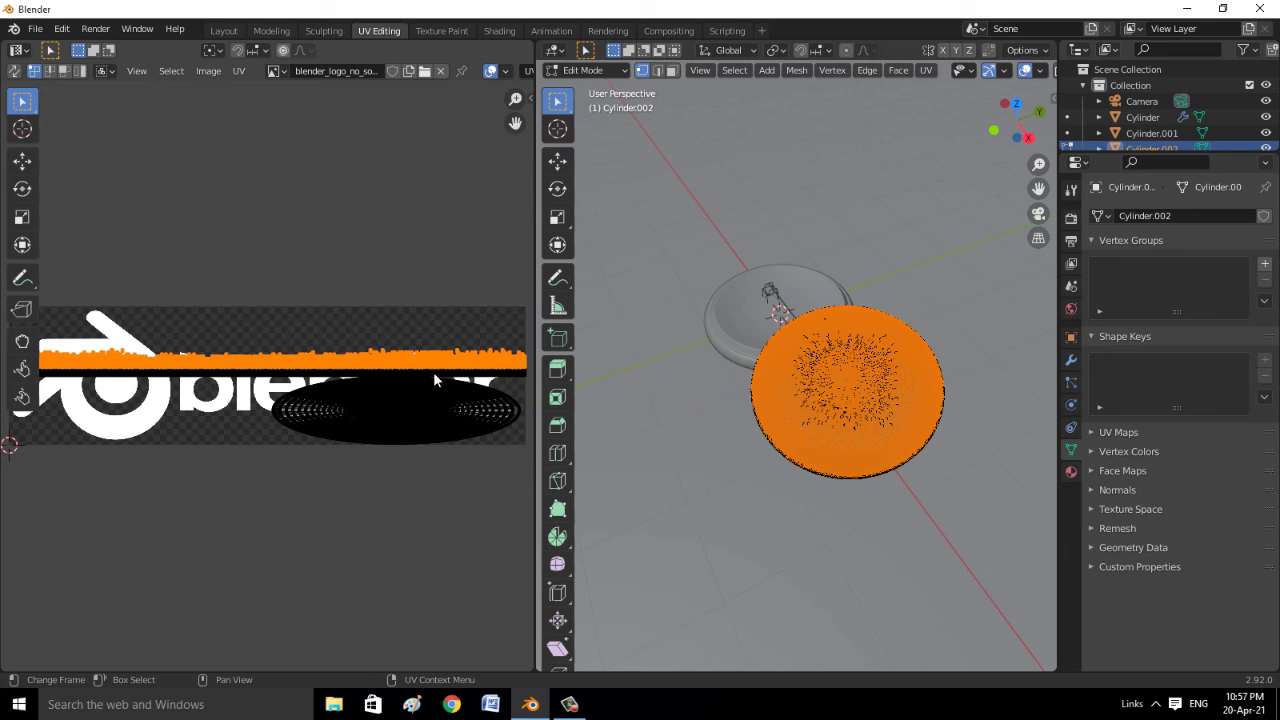
click(436, 431)
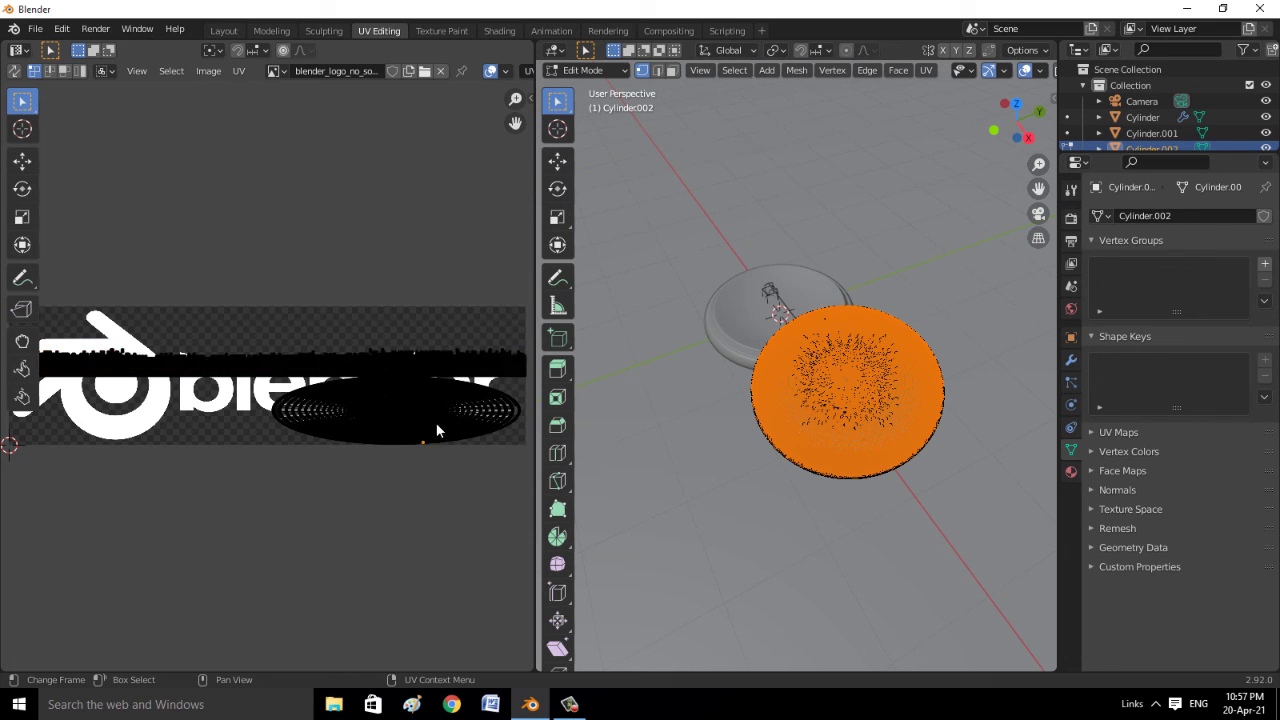
key(b)
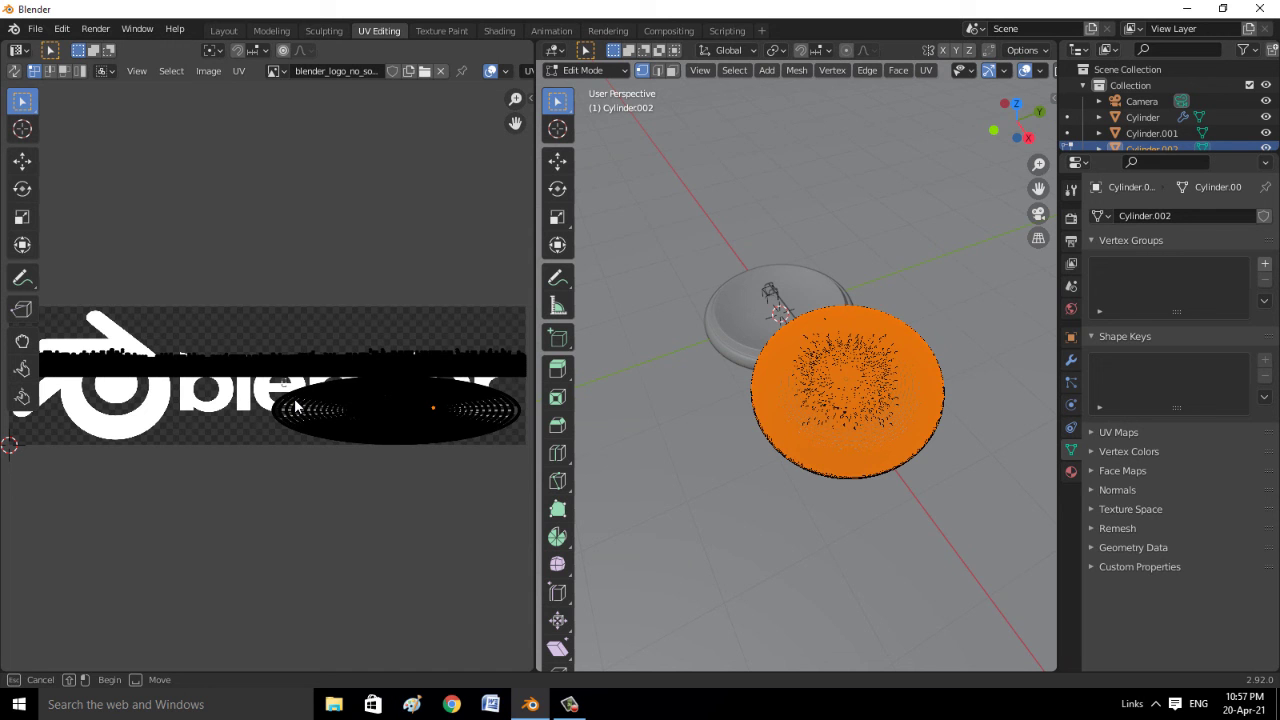
drag(295, 407, 455, 510)
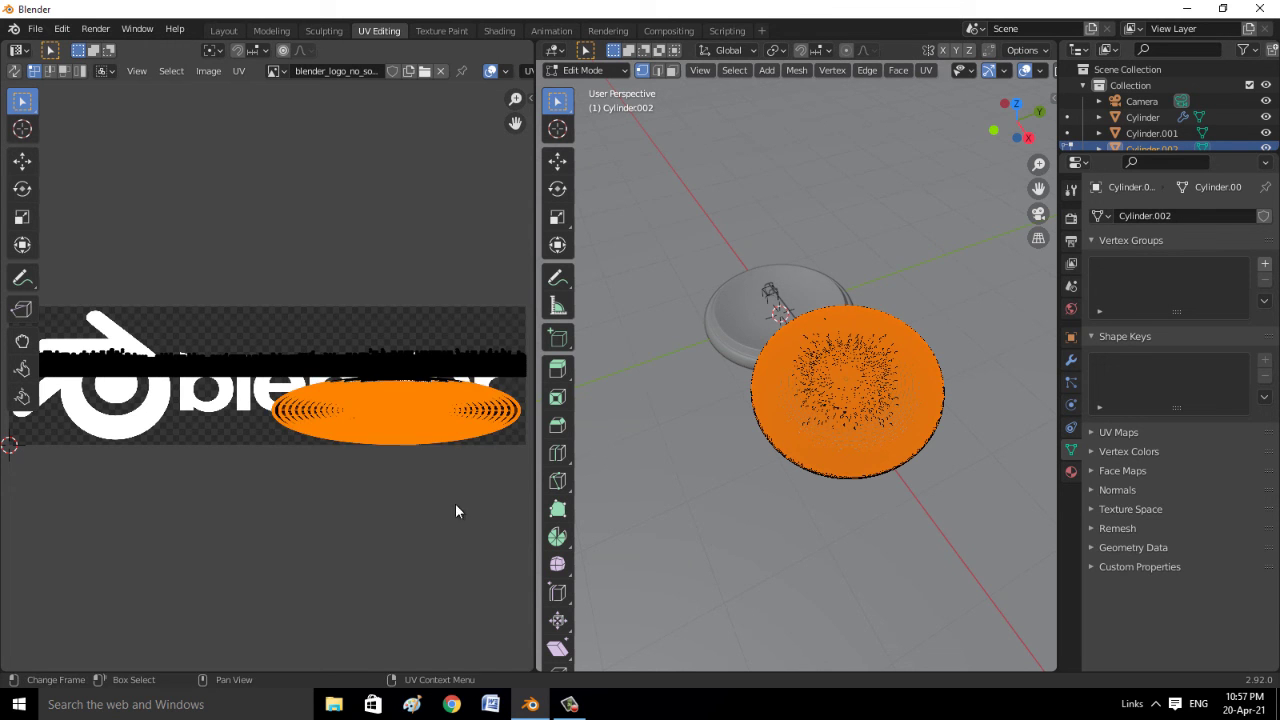
click(499, 30)
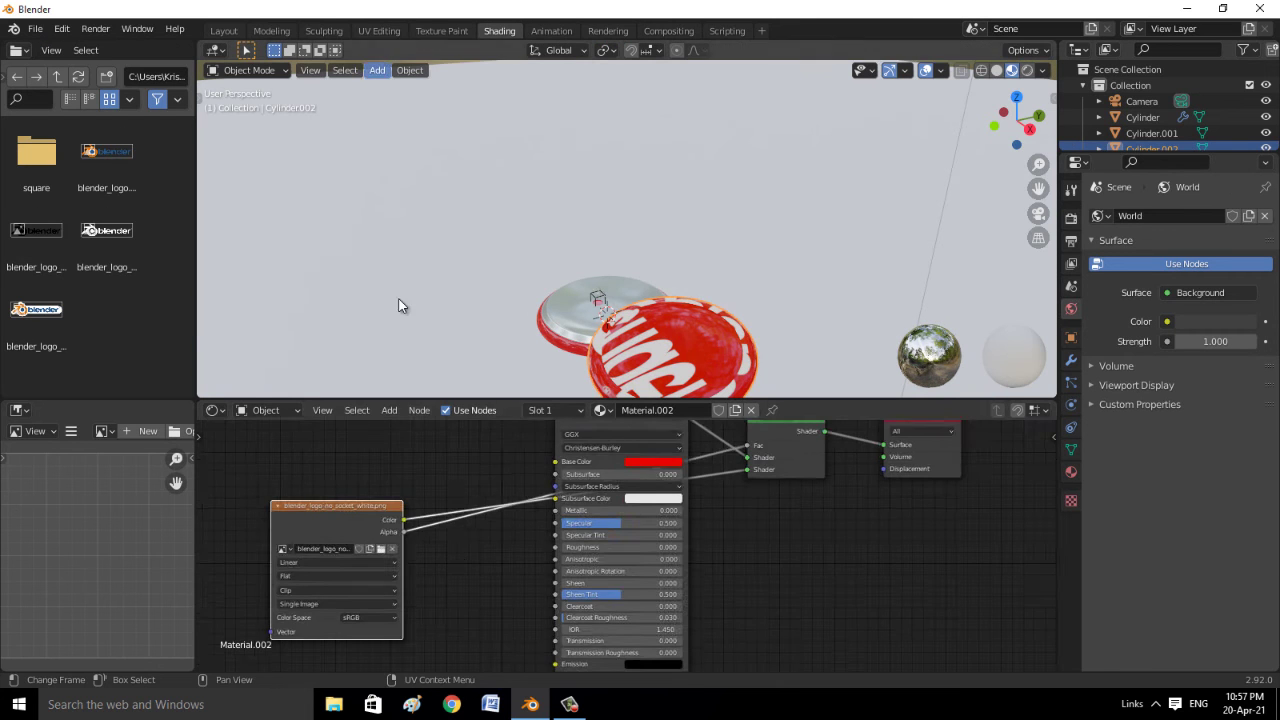
Delete the logo Image Texture node and select the floor plane, Plane.001, in Layout
key(Delete)
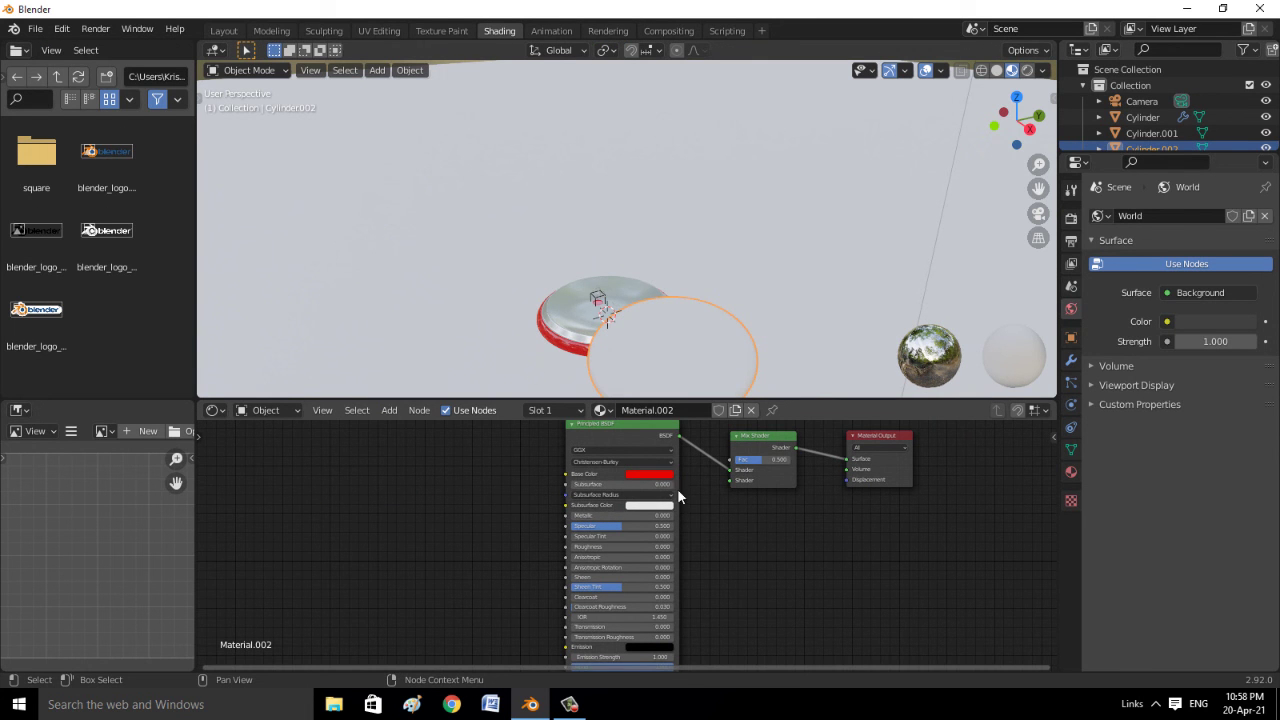
click(232, 30)
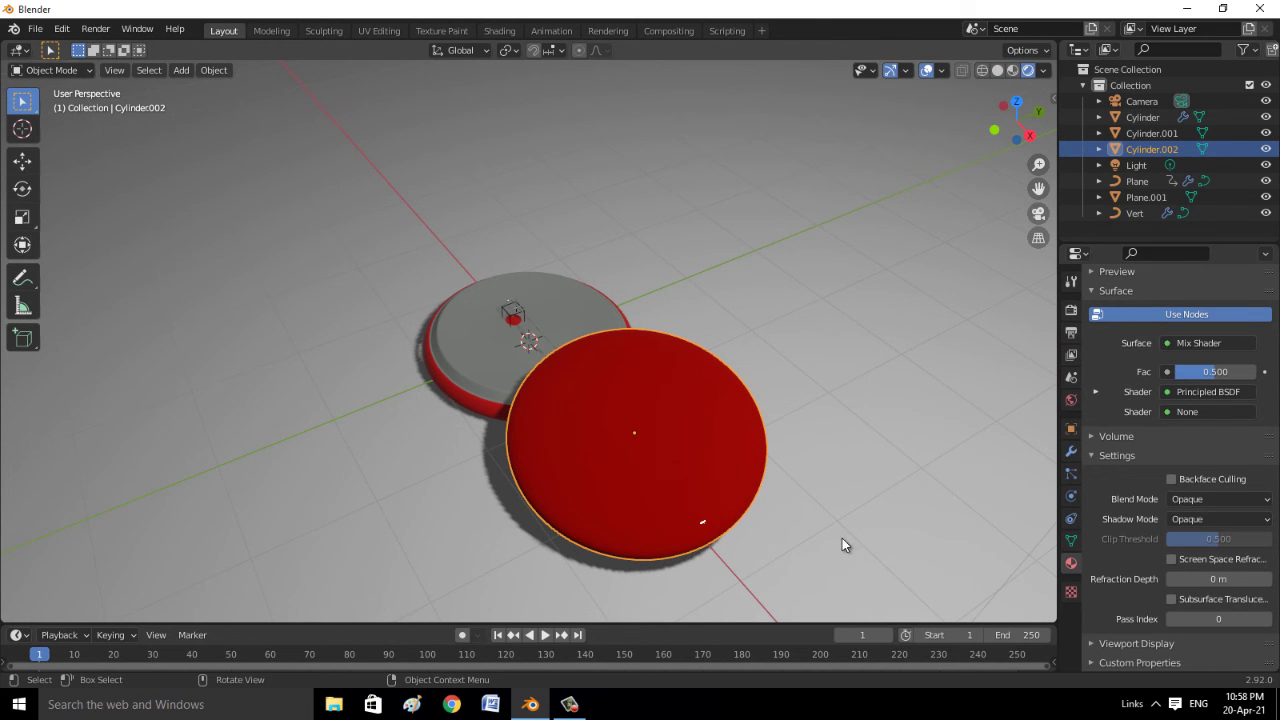
click(818, 337)
scroll(766, 327, down, 4)
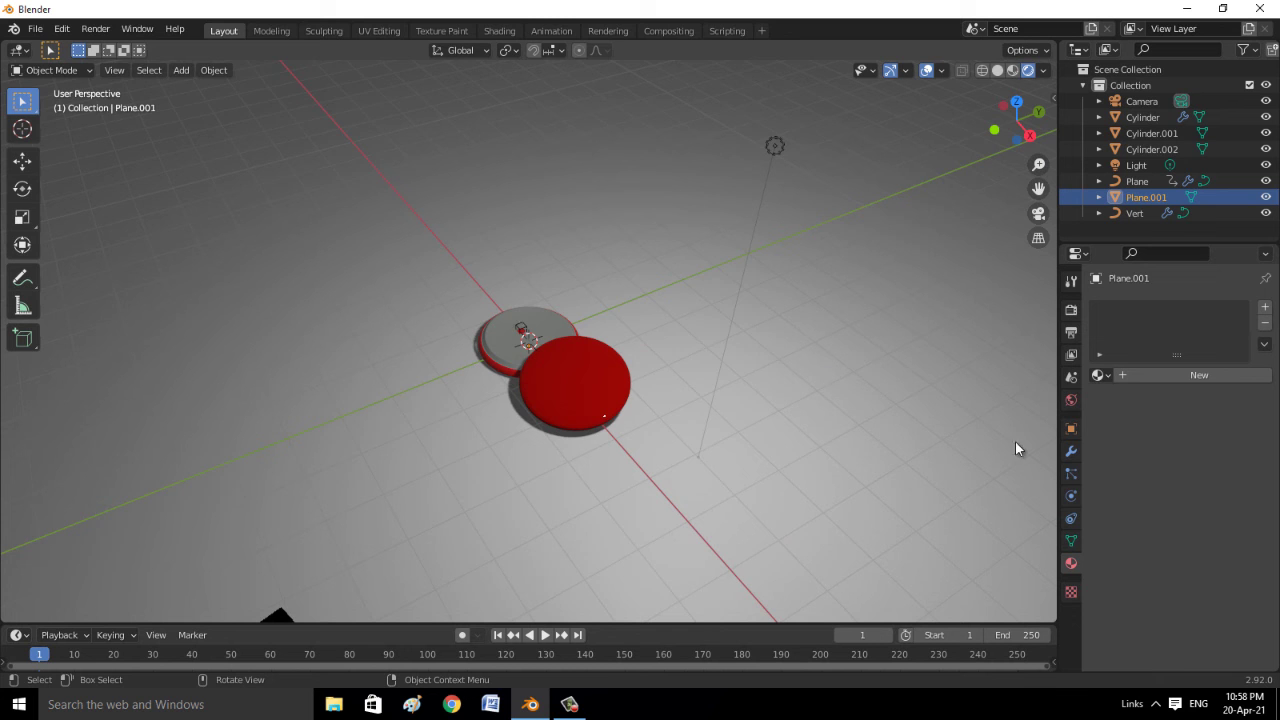
scroll(1004, 418, down, 2)
Give Plane.001 a new material with its Base Color value lowered to 0.538
click(1150, 375)
click(1215, 539)
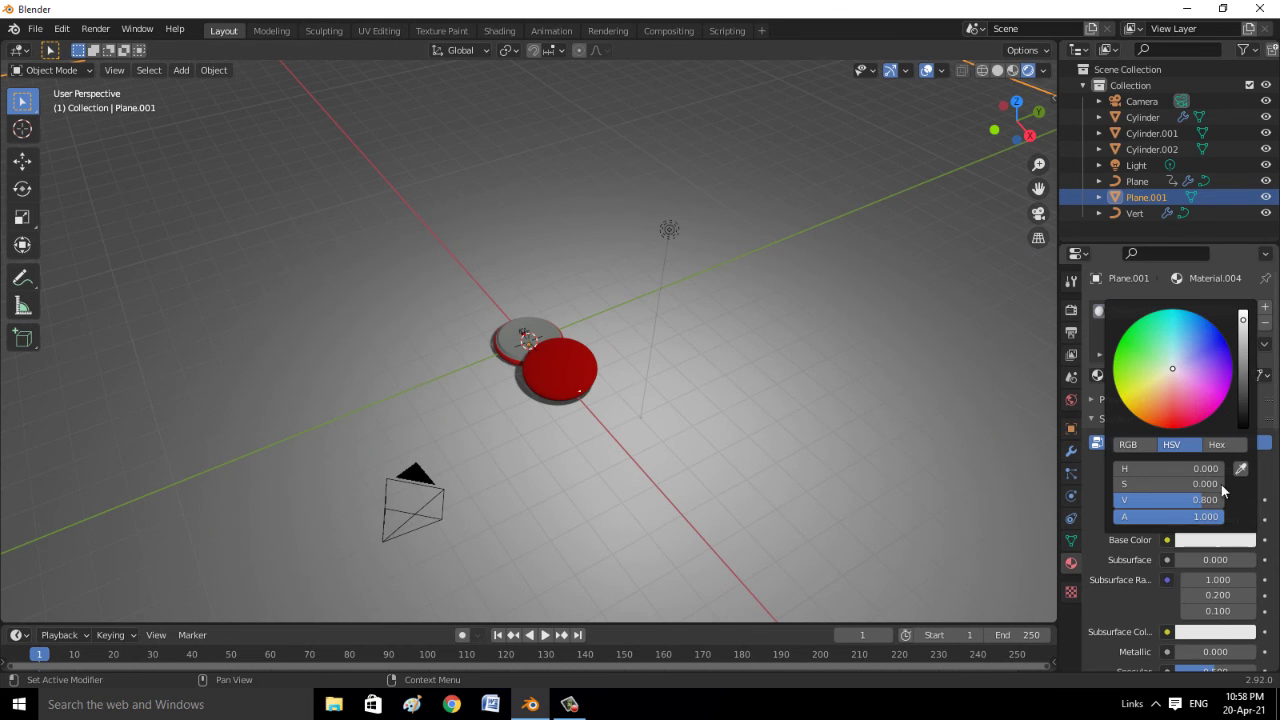
drag(1247, 332, 1247, 343)
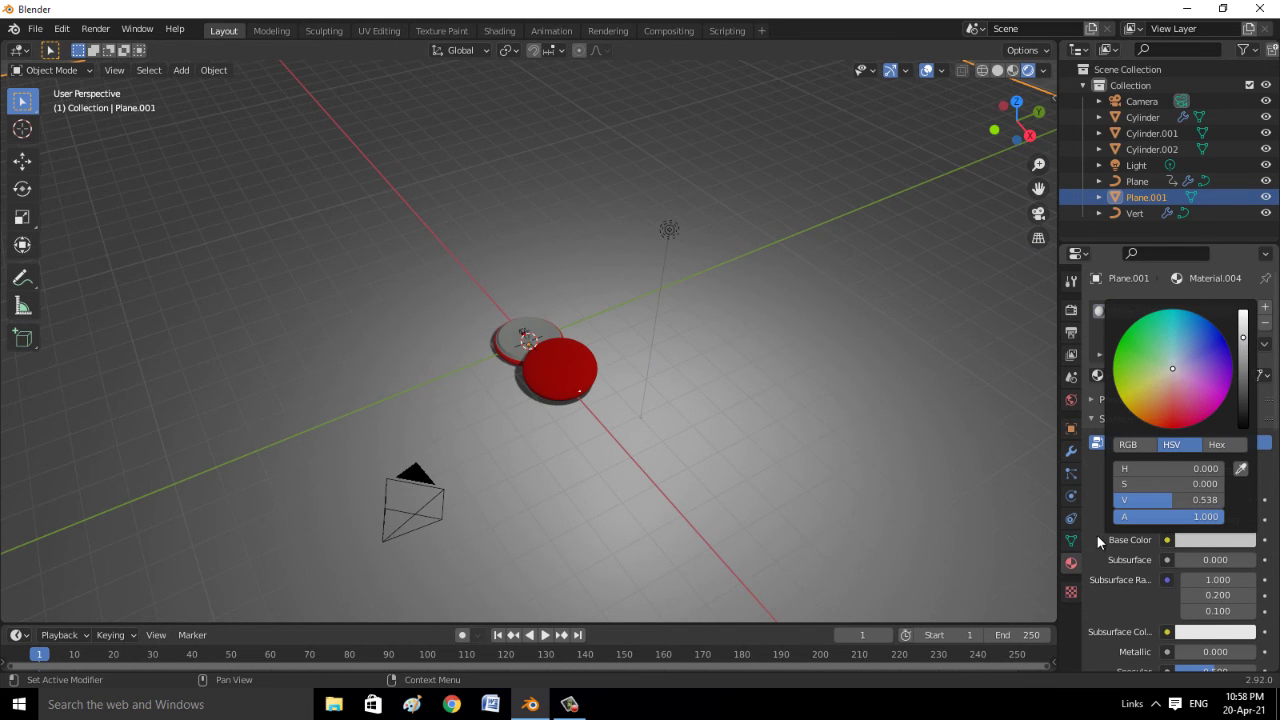
scroll(723, 520, up, 5)
middle_drag(723, 520, 888, 511)
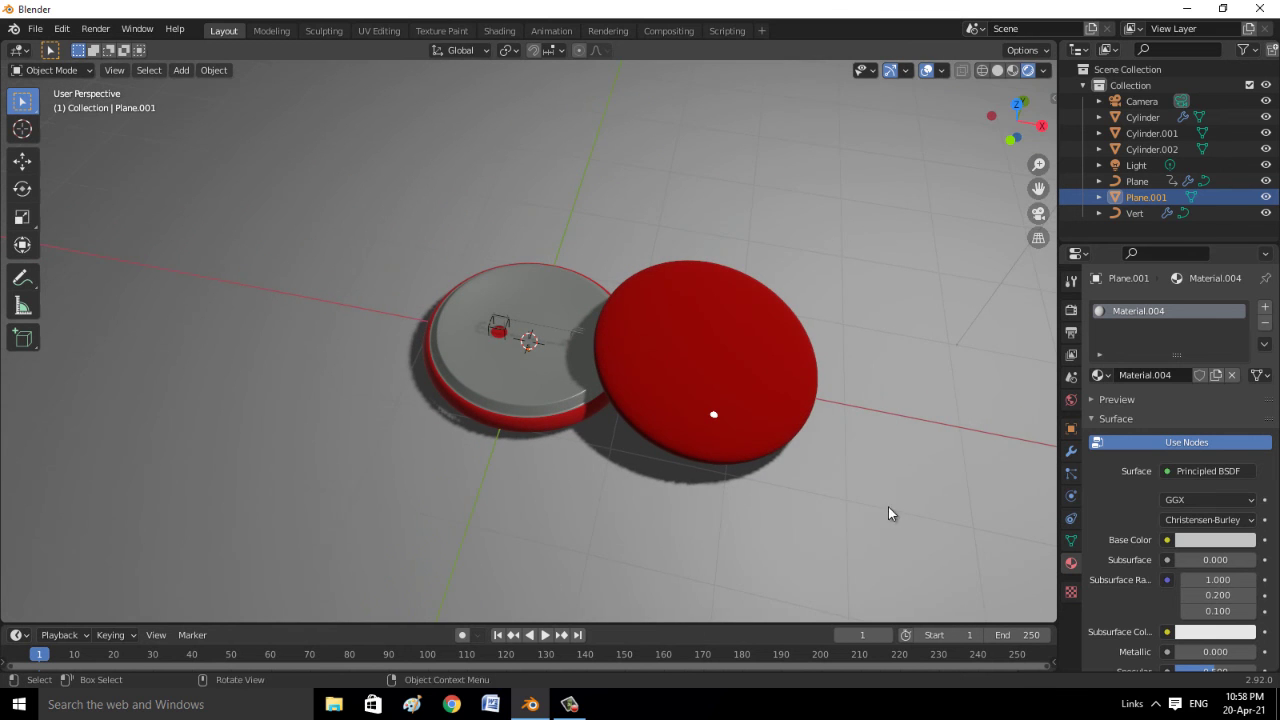
Add a text object and change its content to SHOCK STUDIO
key(shift+a)
click(846, 431)
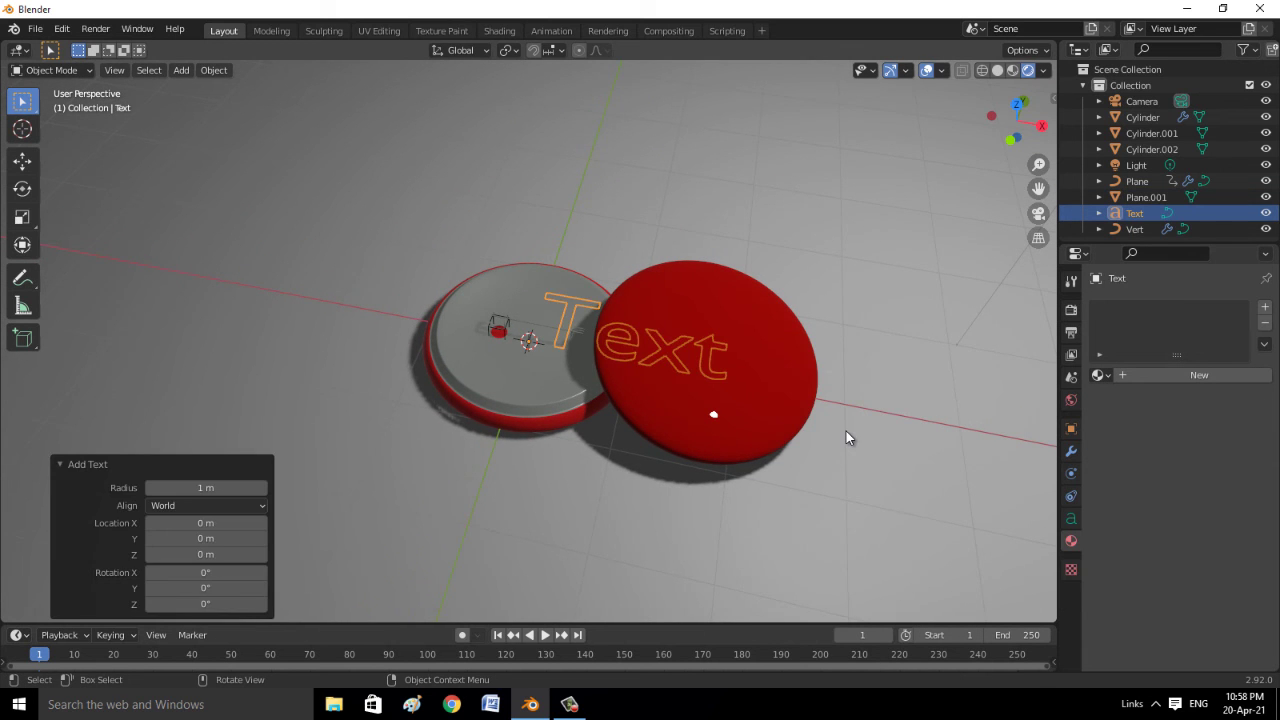
key(Tab)
key(BackSpace)
key(BackSpace)
key(BackSpace)
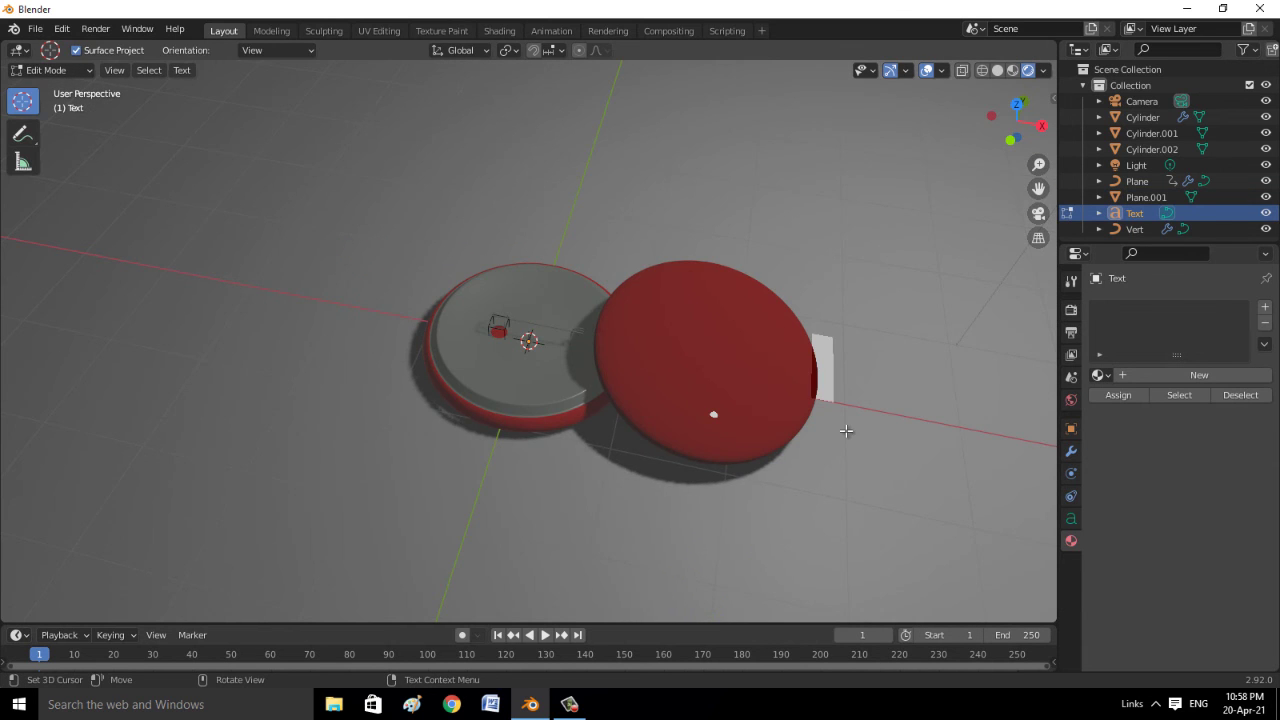
key(BackSpace)
key(BackSpace)
key(BackSpace)
key(BackSpace)
key(BackSpace)
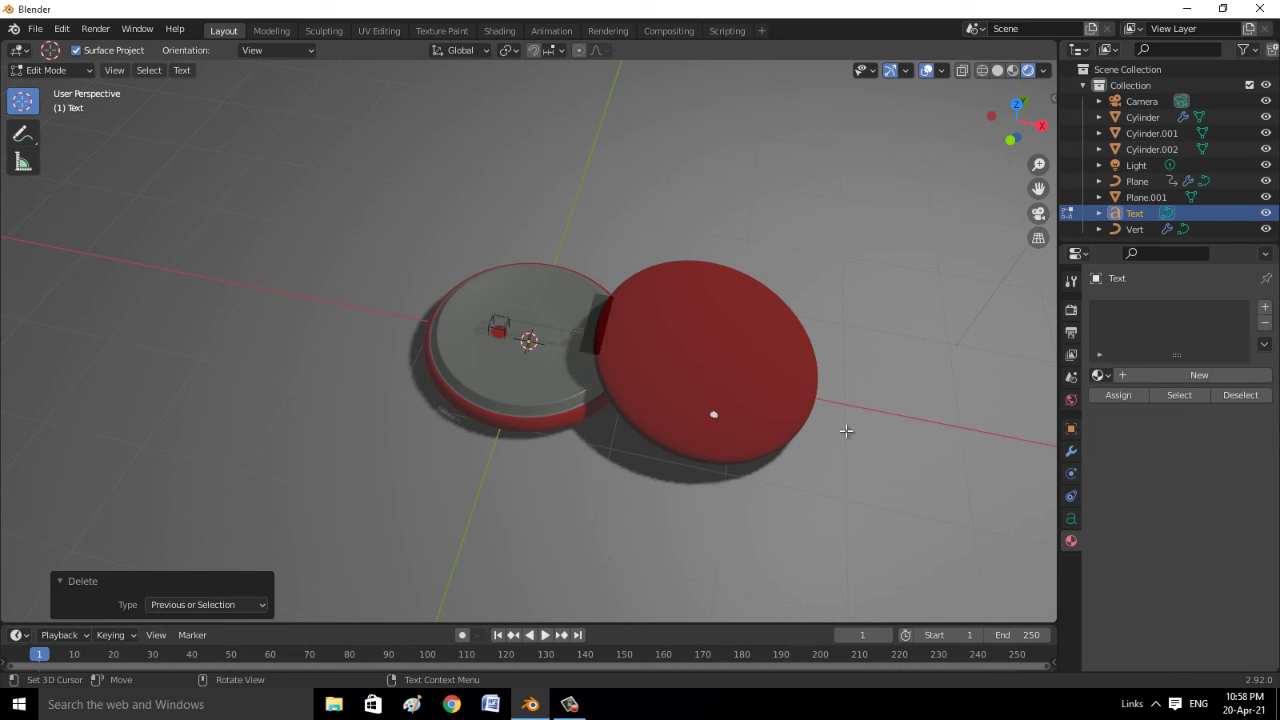
key(BackSpace)
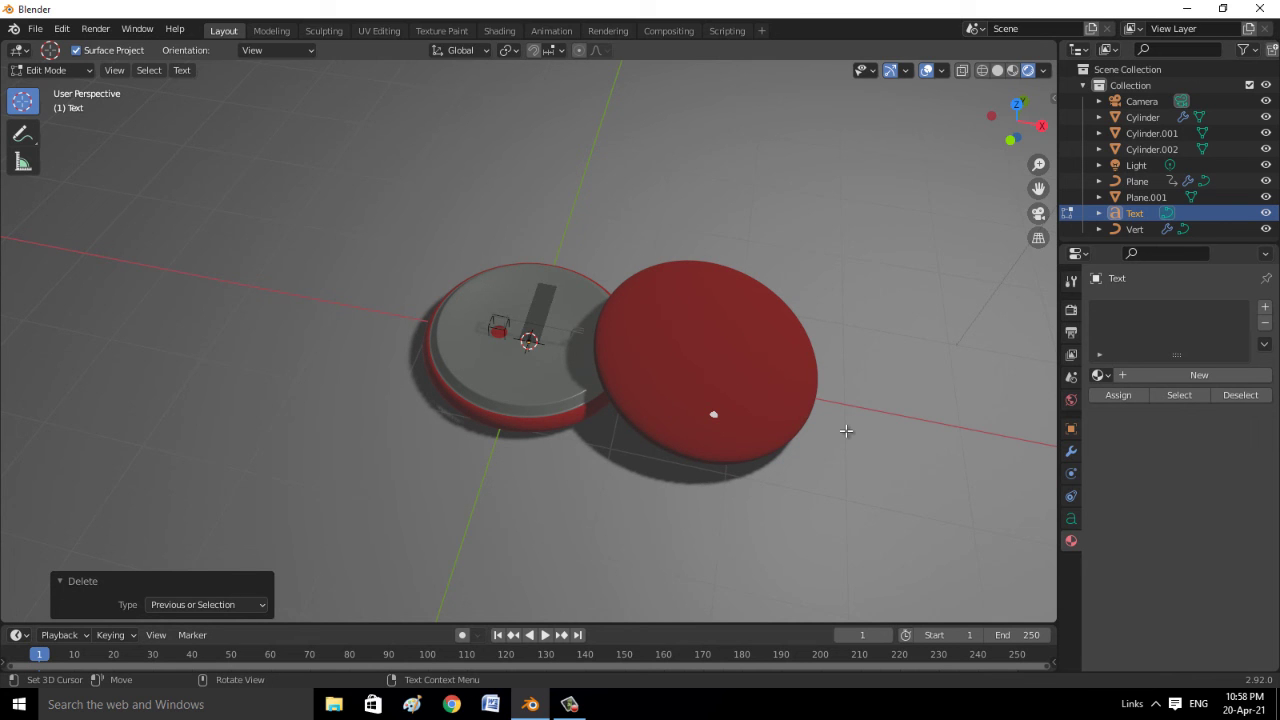
text(K)
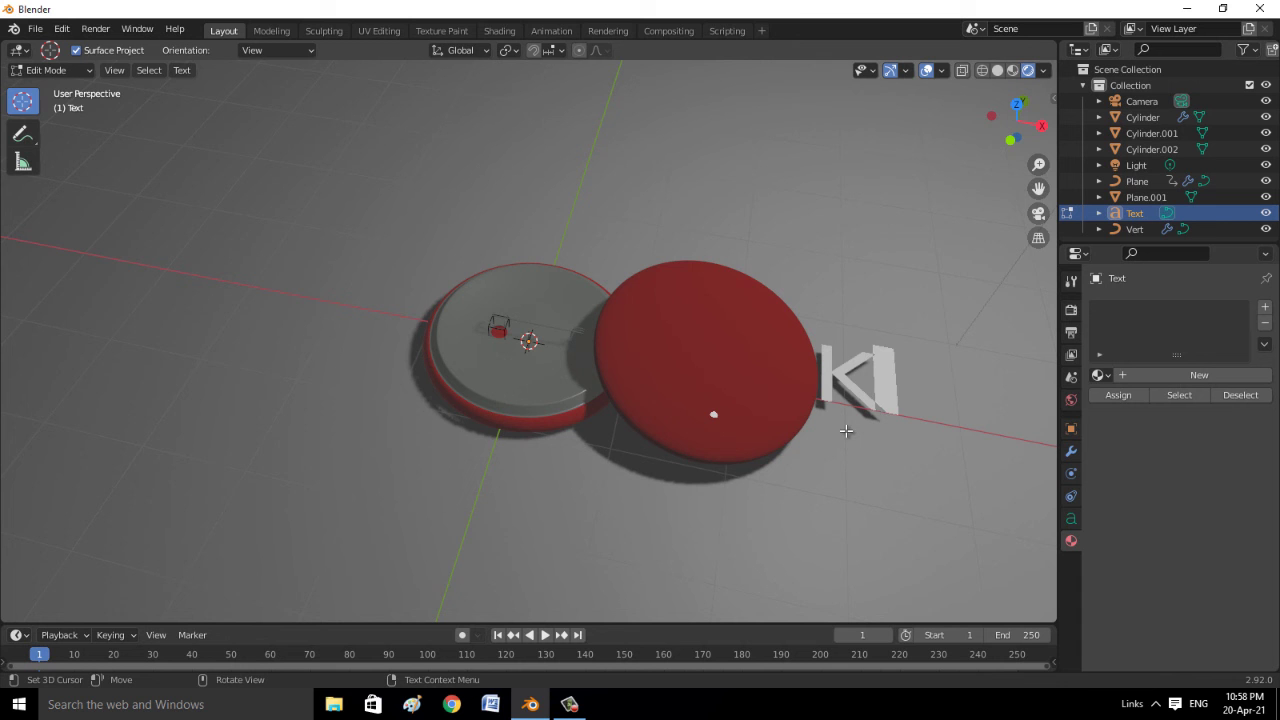
text( STU)
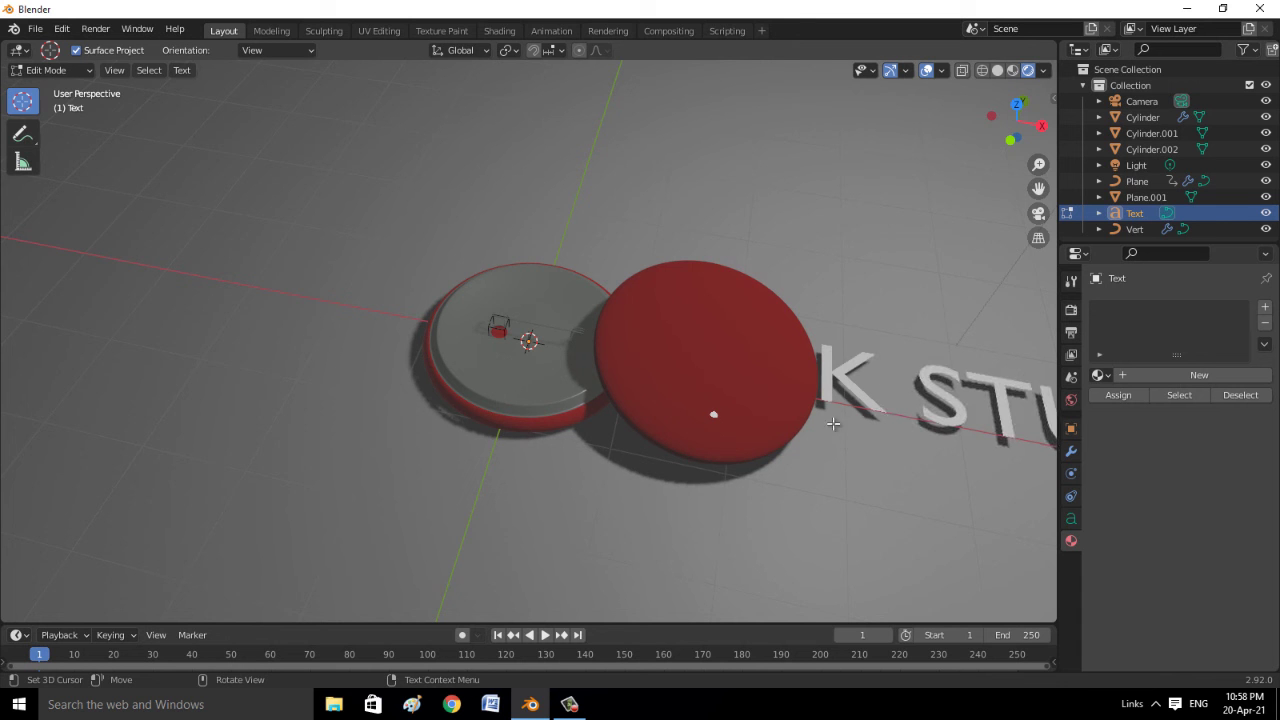
text(D)
scroll(726, 486, down, 2)
text(IO)
scroll(814, 486, down, 3)
key(Tab)
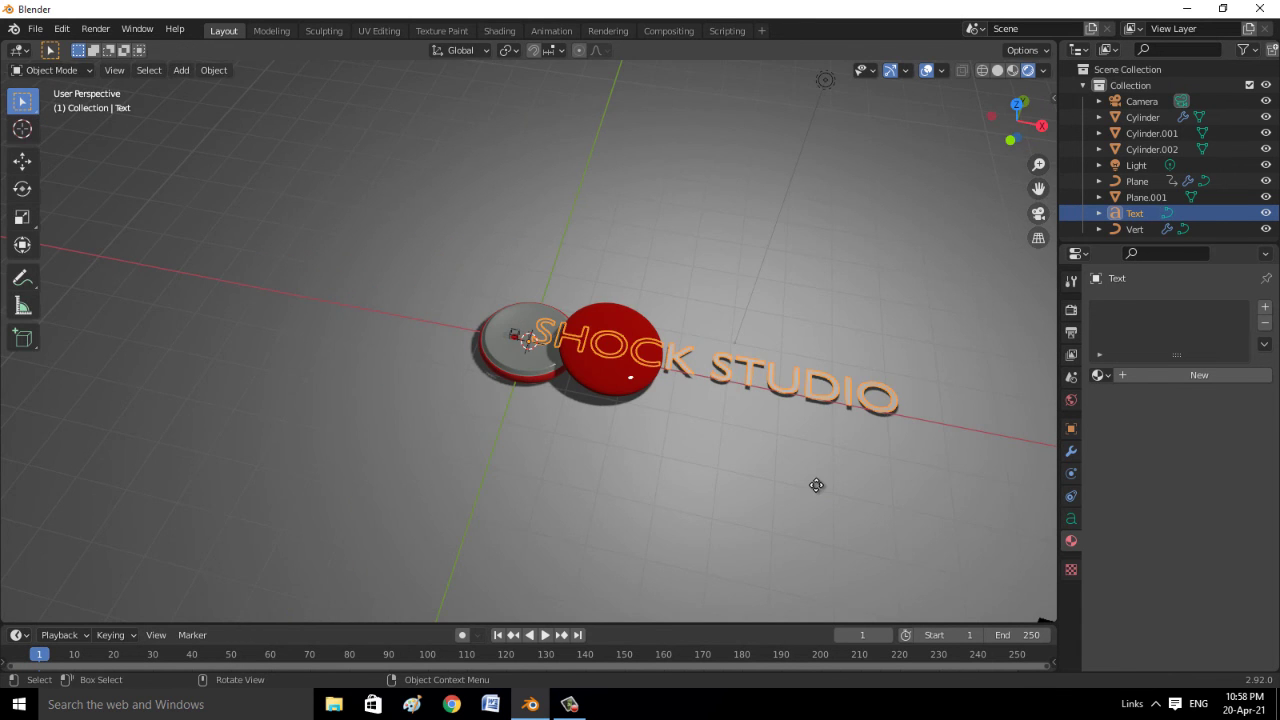
Move the SHOCK STUDIO text about 0.967 m along X, just above the red disc
key(g)
key(z)
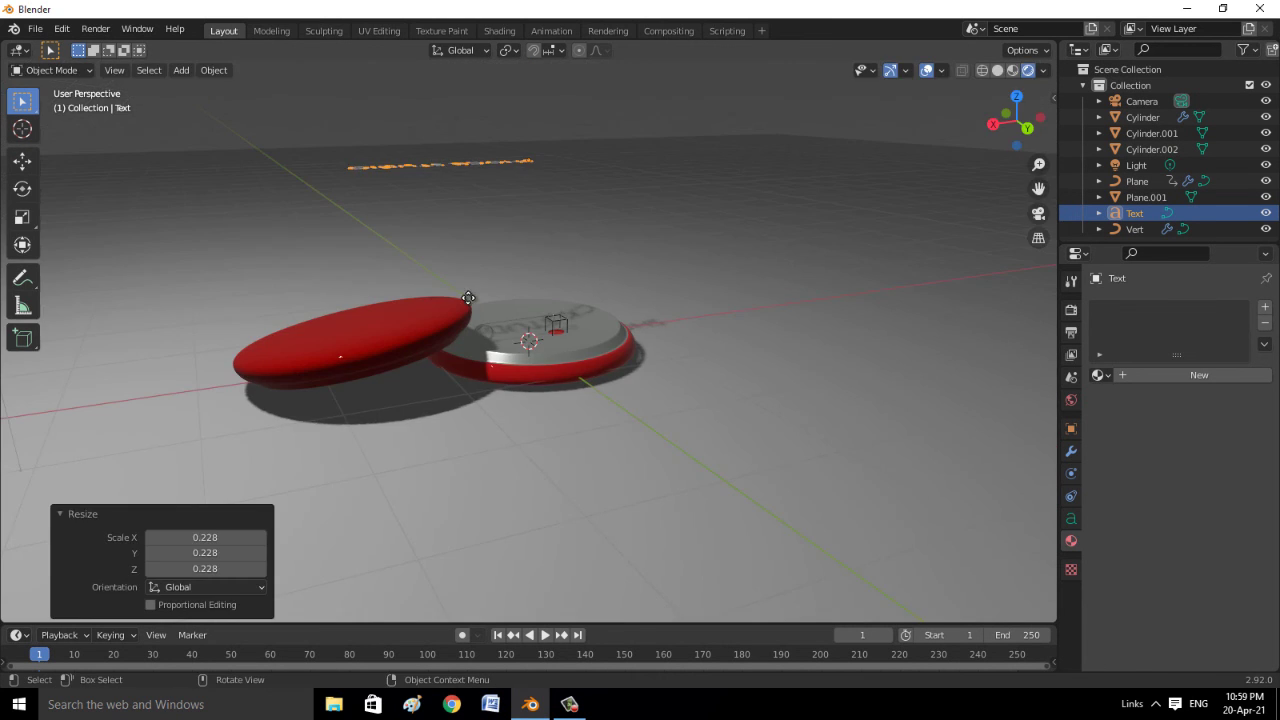
key(g)
key(x)
click(395, 418)
mouse_move(395, 418)
middle_down()
mouse_move(383, 497)
mouse_move(361, 410)
middle_up()
Lower the SHOCK STUDIO text along Z down onto the red lid
key(g)
key(z)
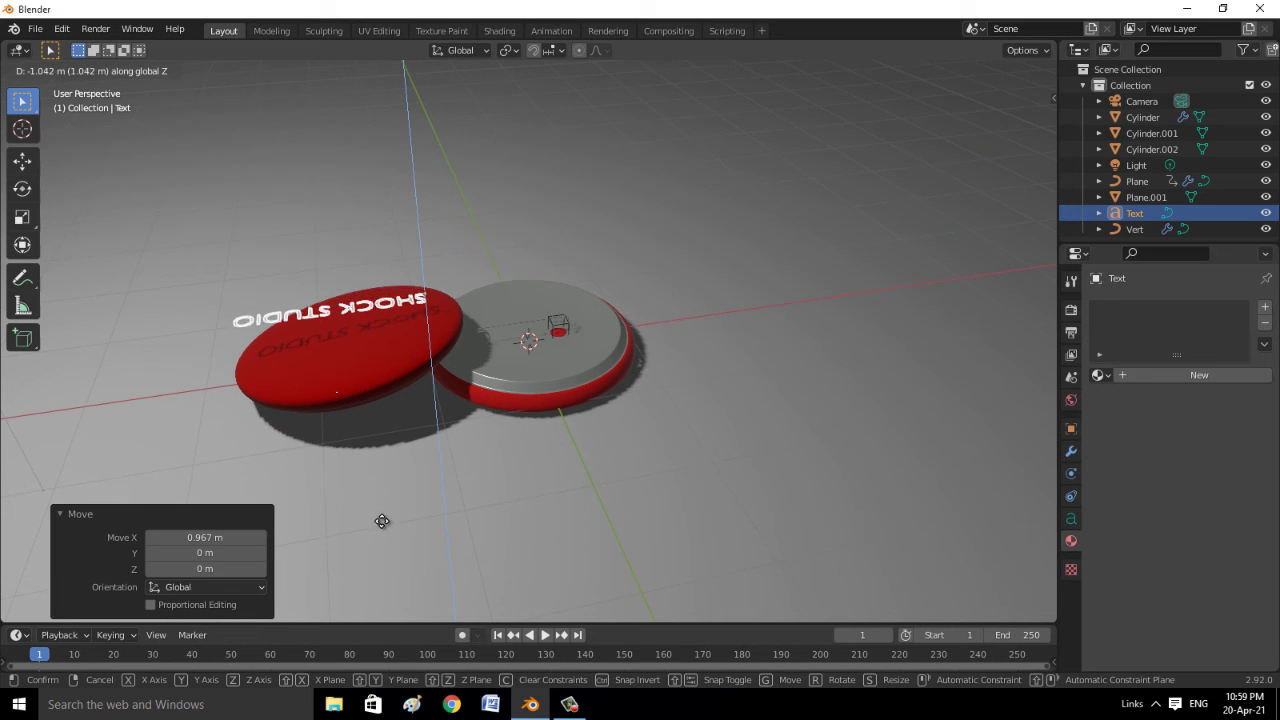
click(383, 526)
mouse_move(380, 517)
middle_down()
mouse_move(380, 548)
mouse_move(410, 553)
middle_up()
middle_drag(247, 465, 268, 459)
mouse_move(261, 384)
middle_down()
mouse_move(237, 394)
mouse_move(154, 369)
middle_up()
Tilt the text about 10.9° around Y to follow the lid's surface
key(r)
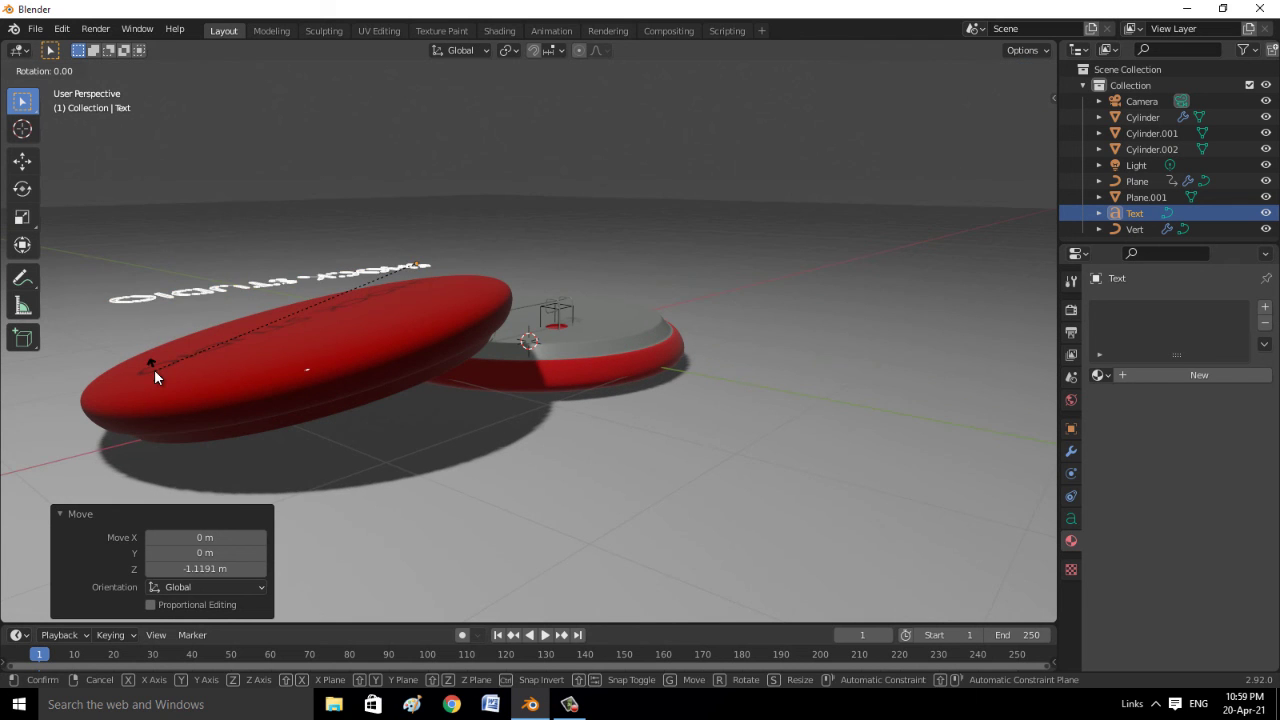
key(y)
click(238, 483)
middle_drag(238, 483, 514, 243)
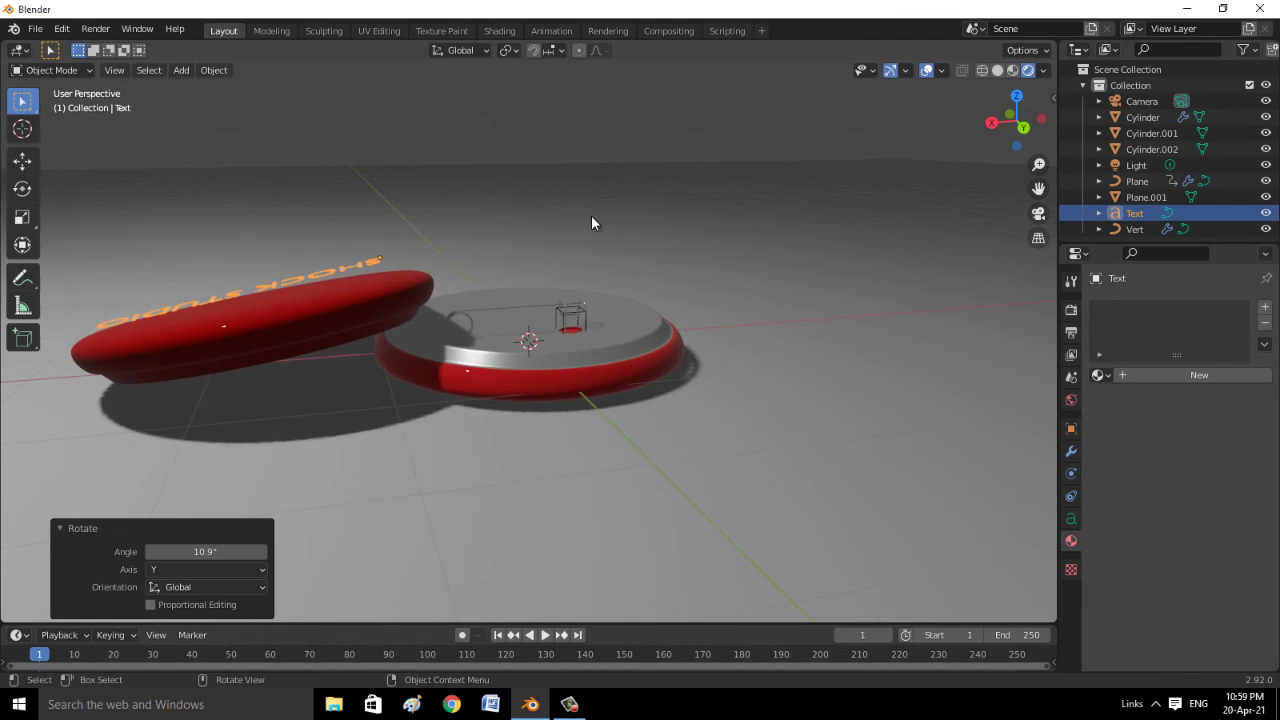
key(t)
click(371, 279)
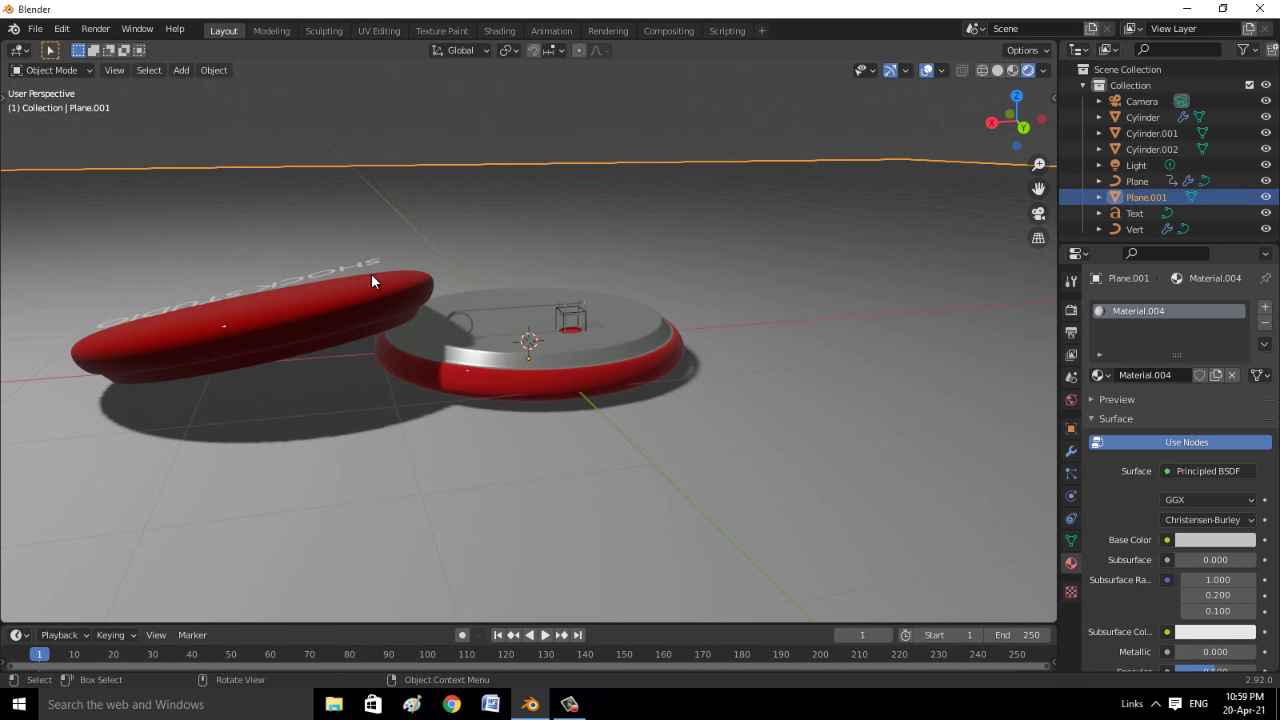
click(430, 259)
Refine the text's Y-axis tilt with a slight extra rotation
key(r)
key(y)
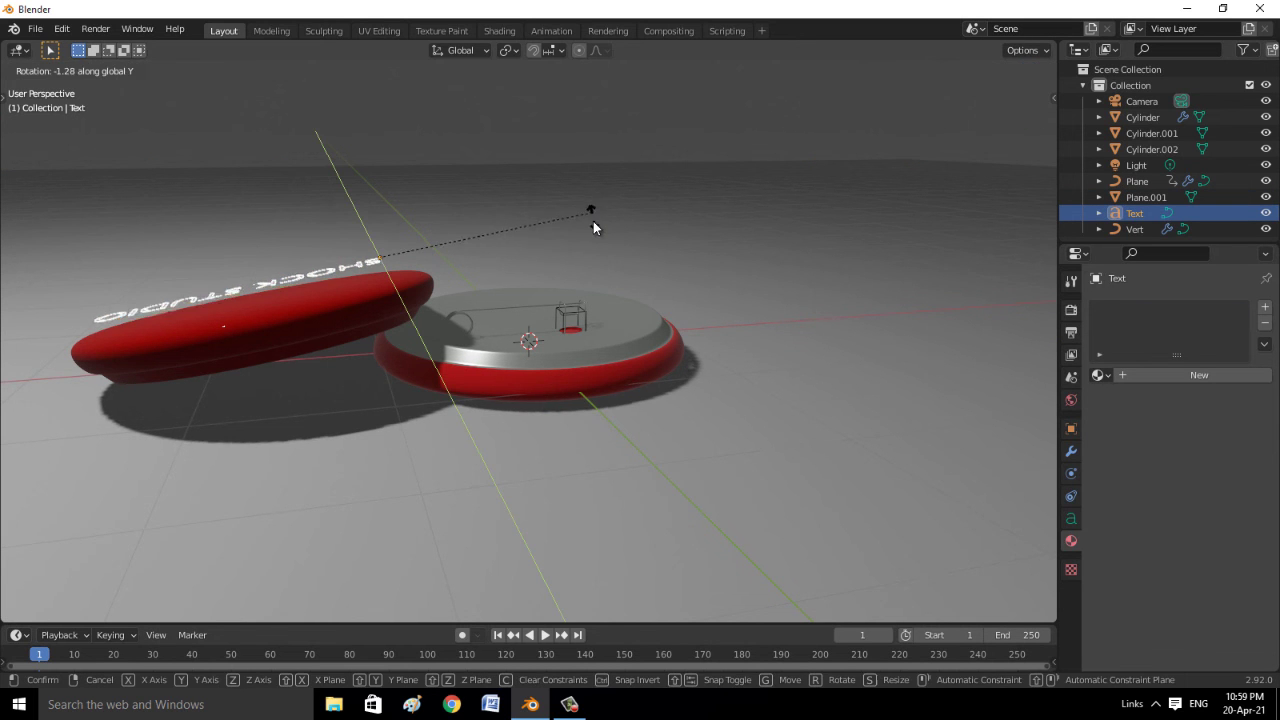
click(592, 226)
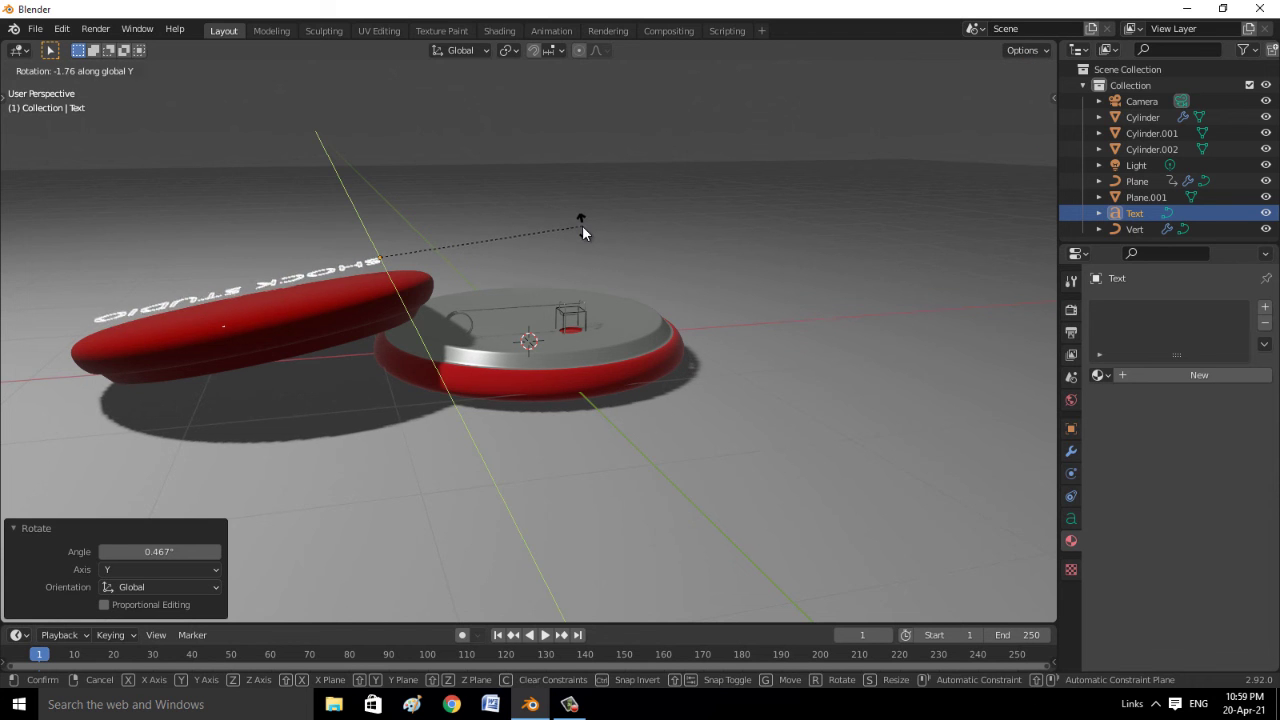
click(504, 325)
scroll(504, 325, up, 2)
scroll(504, 325, down, 1)
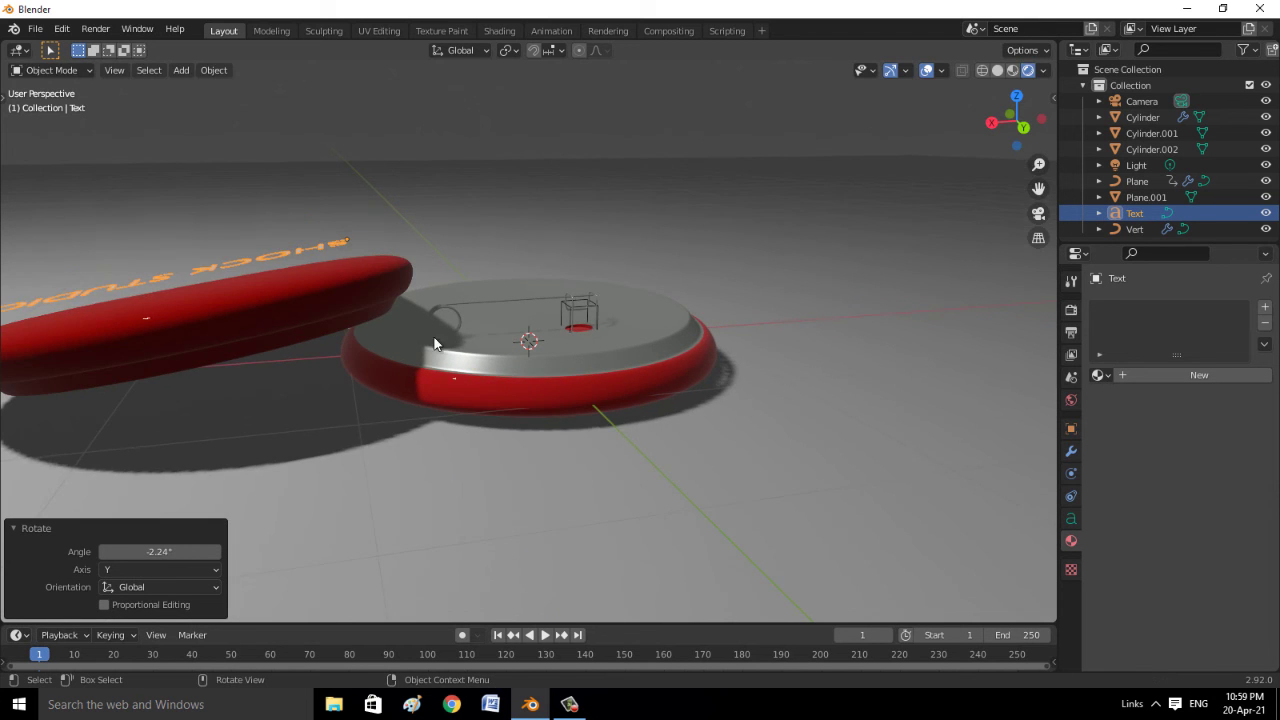
Drop the text slightly lower along Z so it rests on the lid
key(g)
key(z)
click(421, 350)
mouse_move(421, 350)
middle_down()
mouse_move(401, 418)
mouse_move(234, 410)
mouse_move(160, 390)
mouse_move(1034, 418)
mouse_move(786, 413)
mouse_move(809, 409)
mouse_move(589, 451)
mouse_move(609, 426)
mouse_move(691, 423)
mouse_move(660, 358)
middle_up()
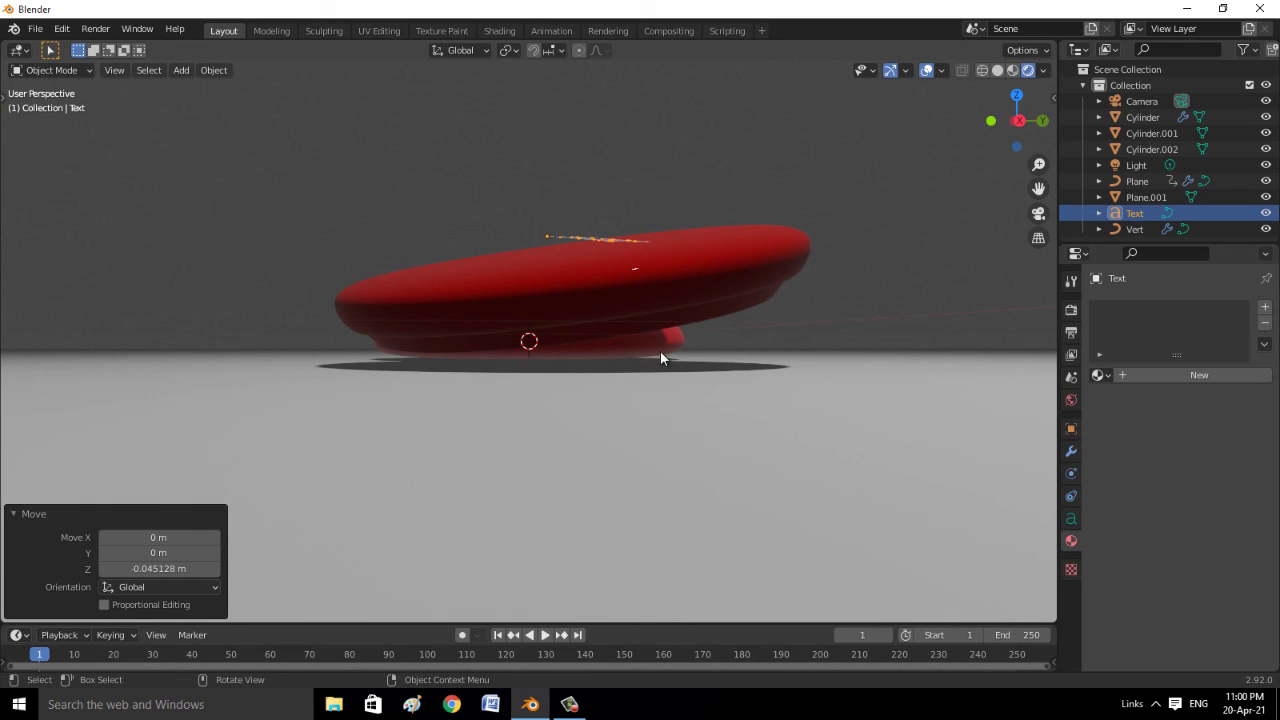
key(r)
key(x)
click(430, 268)
mouse_move(430, 268)
middle_down()
mouse_move(748, 509)
mouse_move(826, 513)
mouse_move(821, 486)
mouse_move(790, 546)
mouse_move(874, 560)
mouse_move(693, 500)
middle_up()
Slide the text along Y to centre it across the lid
click(879, 540)
click(695, 492)
key(g)
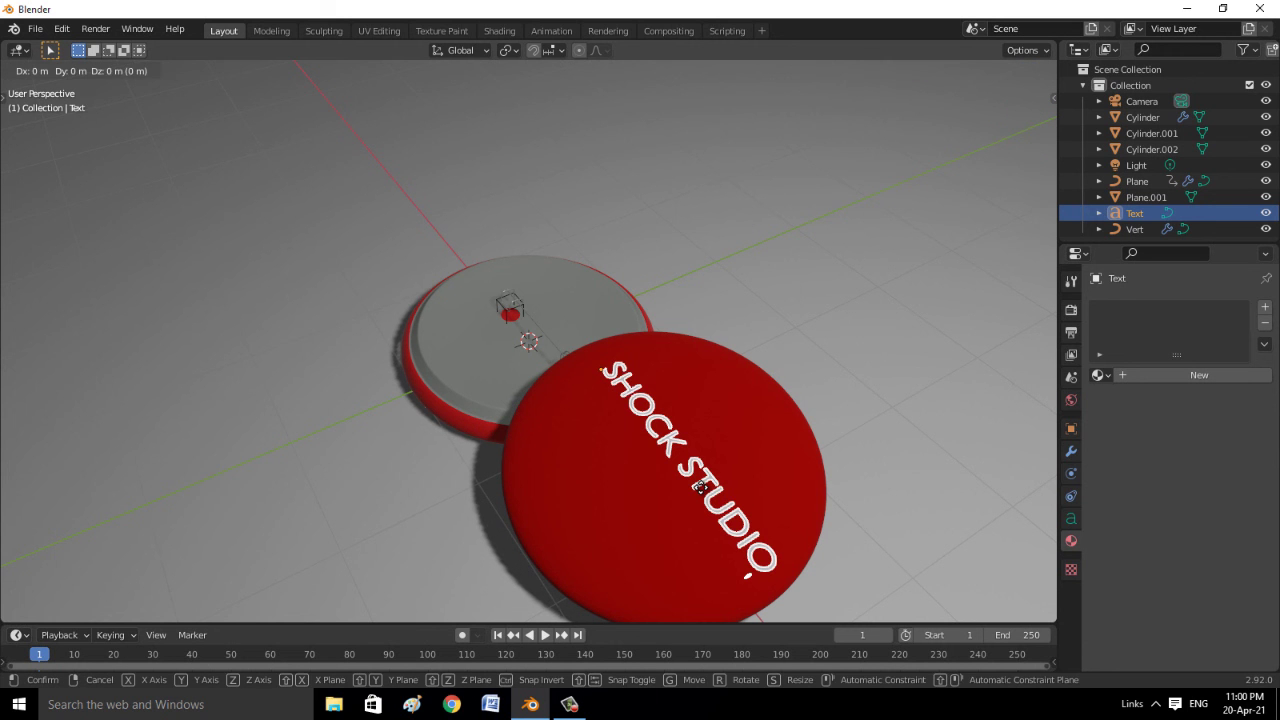
key(y)
click(674, 530)
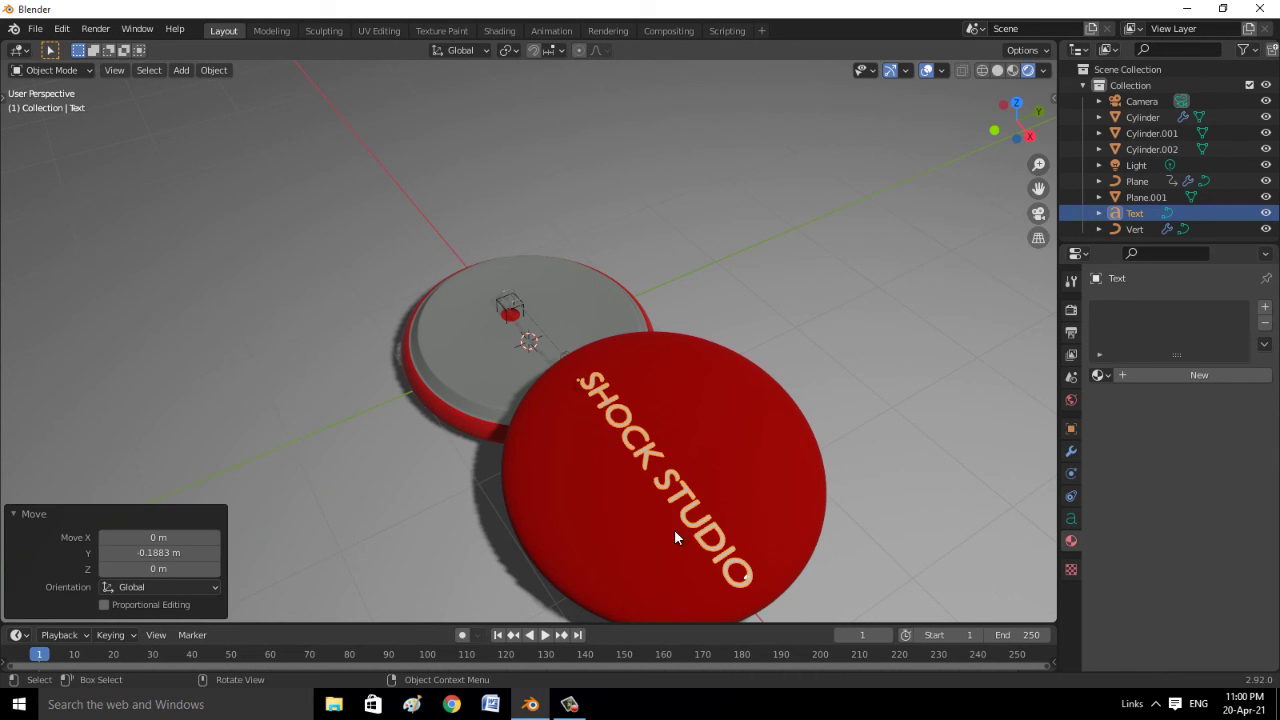
click(526, 500)
mouse_move(526, 500)
middle_down()
mouse_move(502, 474)
mouse_move(642, 281)
middle_up()
scroll(502, 474, up, 2)
Re-tilt the text around Y to match the lid's slope
click(806, 183)
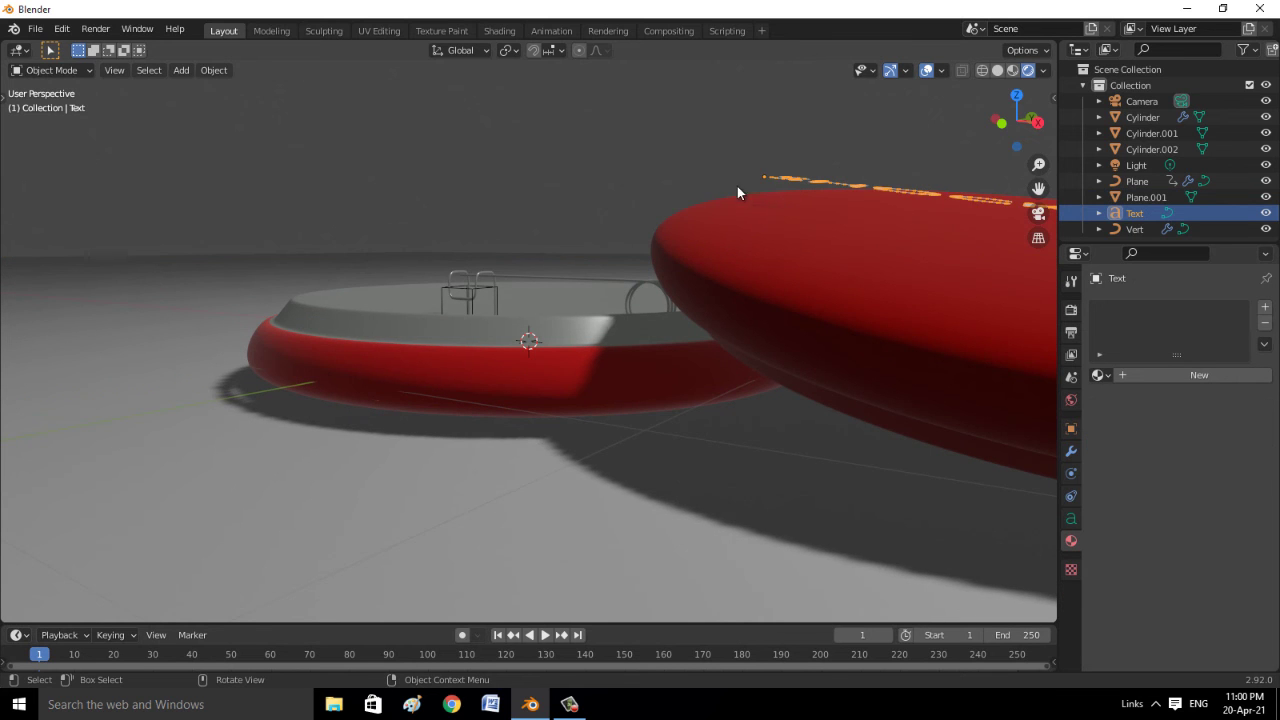
key(r)
key(y)
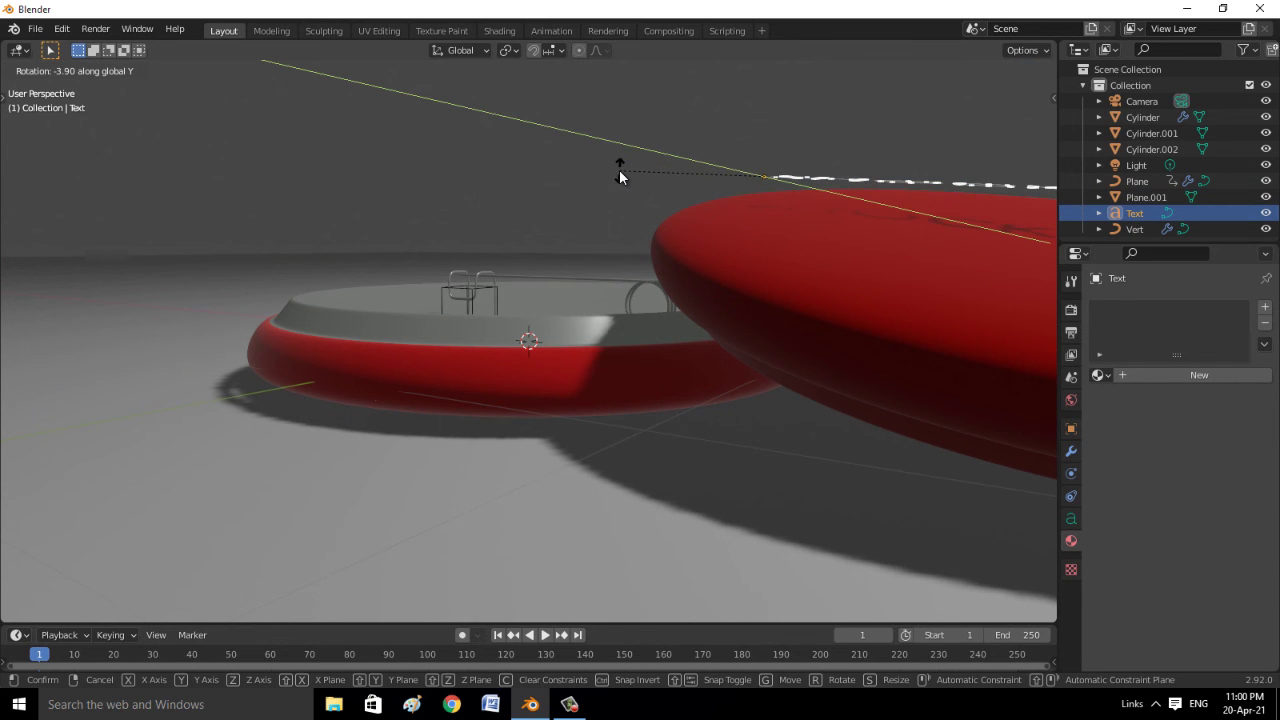
click(622, 170)
mouse_move(641, 190)
middle_down()
mouse_move(680, 222)
mouse_move(706, 258)
mouse_move(696, 265)
middle_up()
Lower the text along Z onto the lid's top surface
key(g)
key(z)
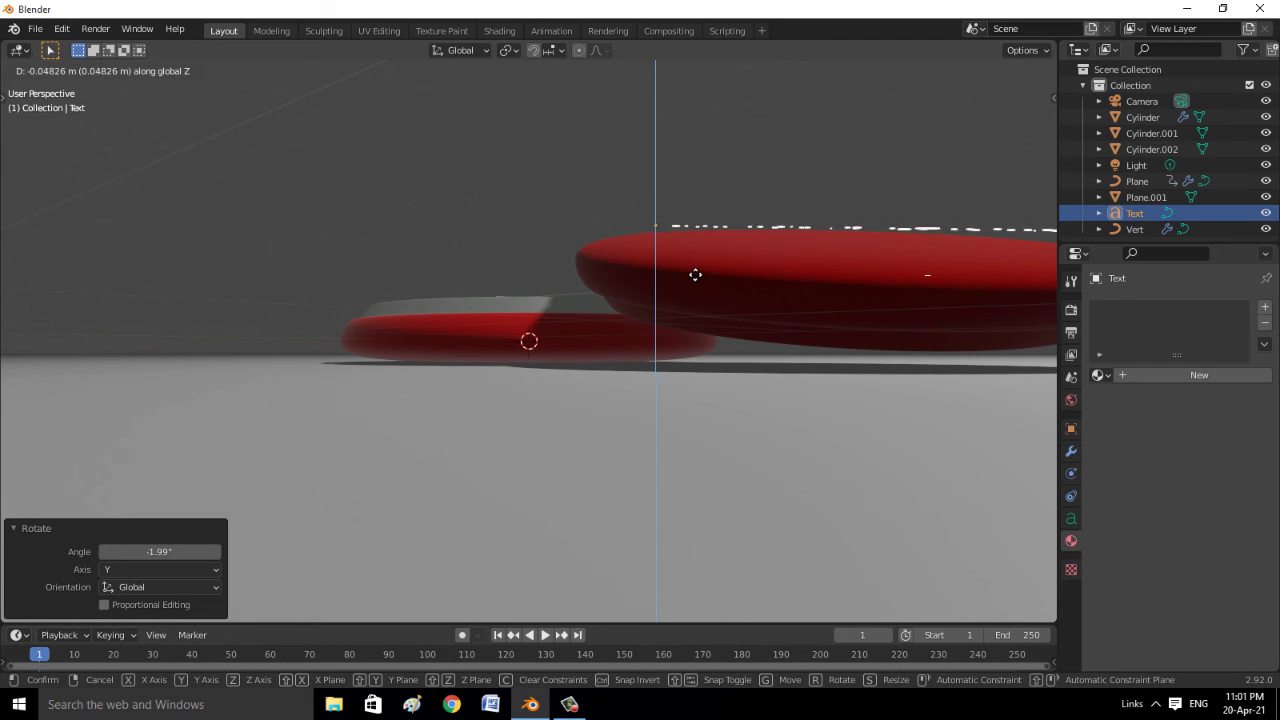
click(695, 272)
mouse_move(792, 306)
middle_down()
mouse_move(840, 416)
mouse_move(860, 404)
middle_up()
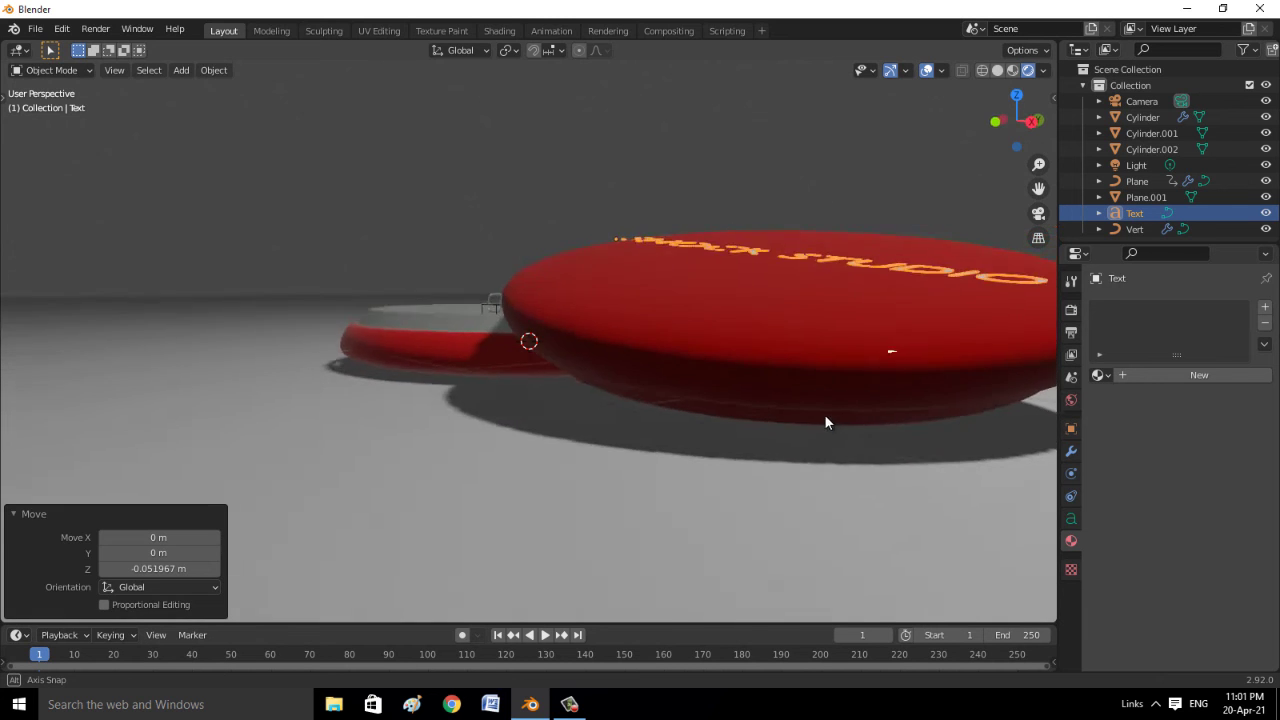
Give the text its final Y-axis tilt resting on the red disc
key(r)
key(y)
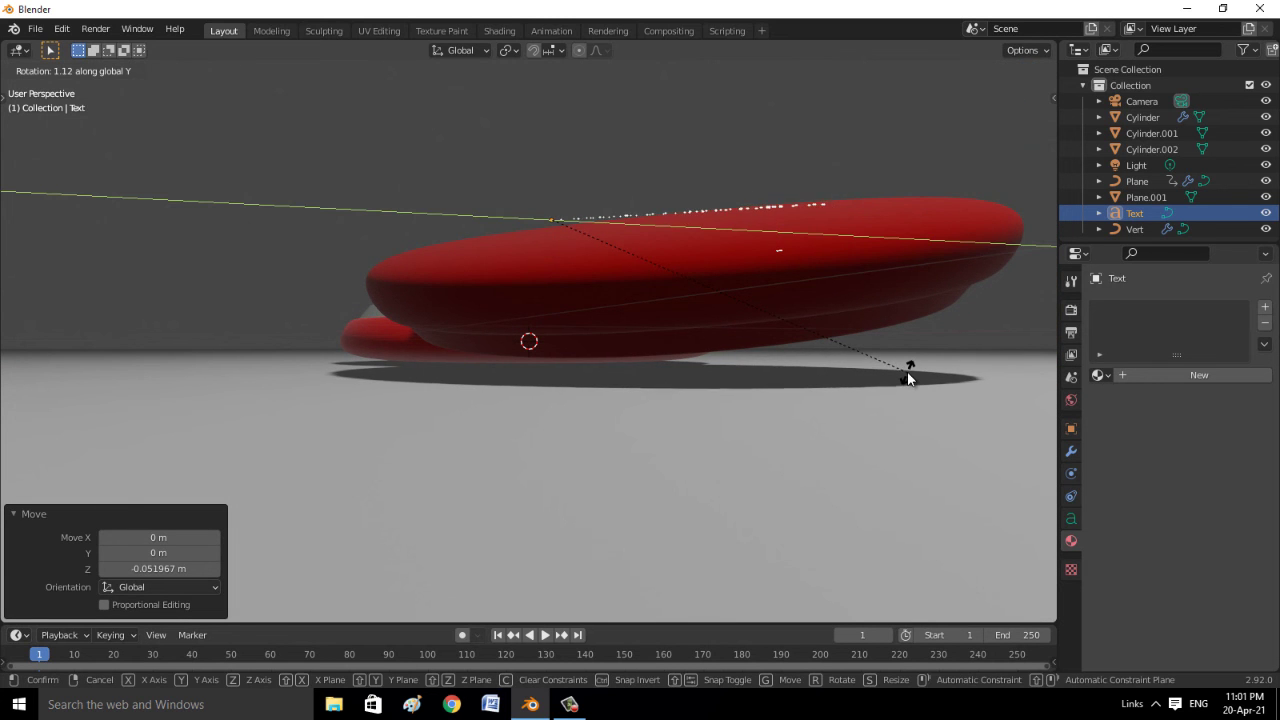
click(907, 372)
mouse_move(907, 372)
middle_down()
mouse_move(916, 410)
mouse_move(974, 212)
middle_up()
click(902, 494)
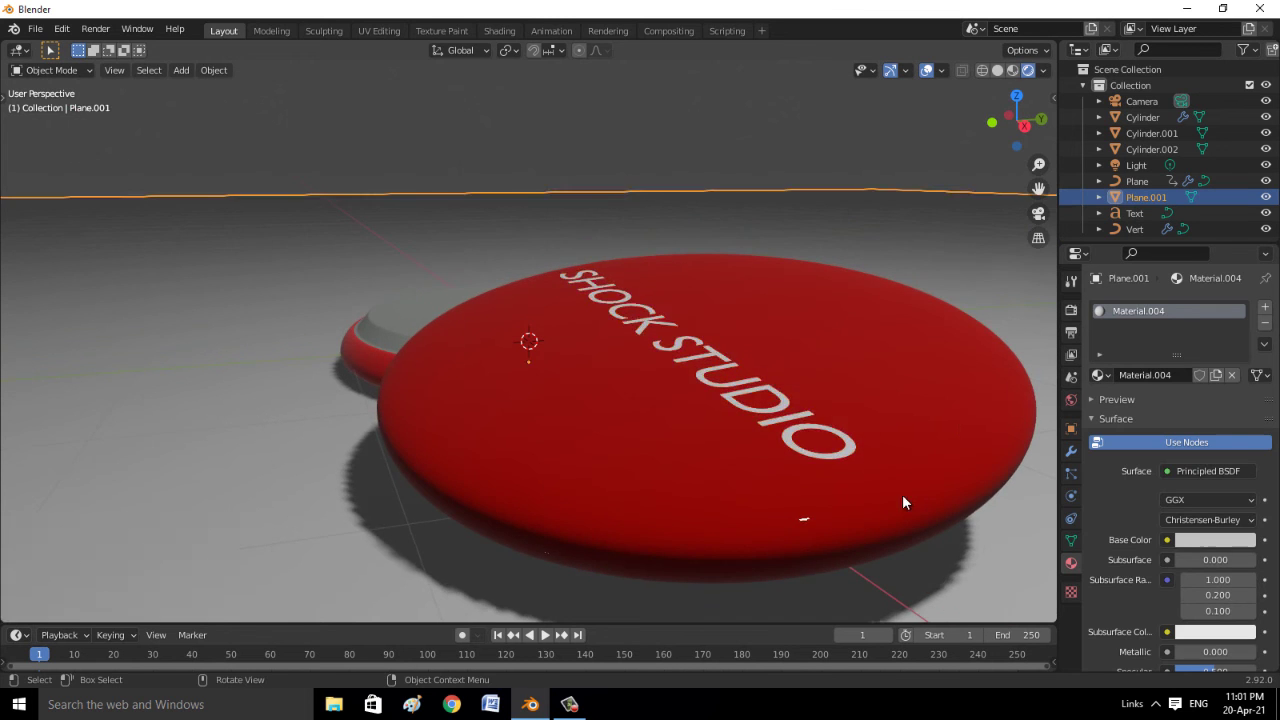
scroll(902, 494, down, 5)
click(732, 392)
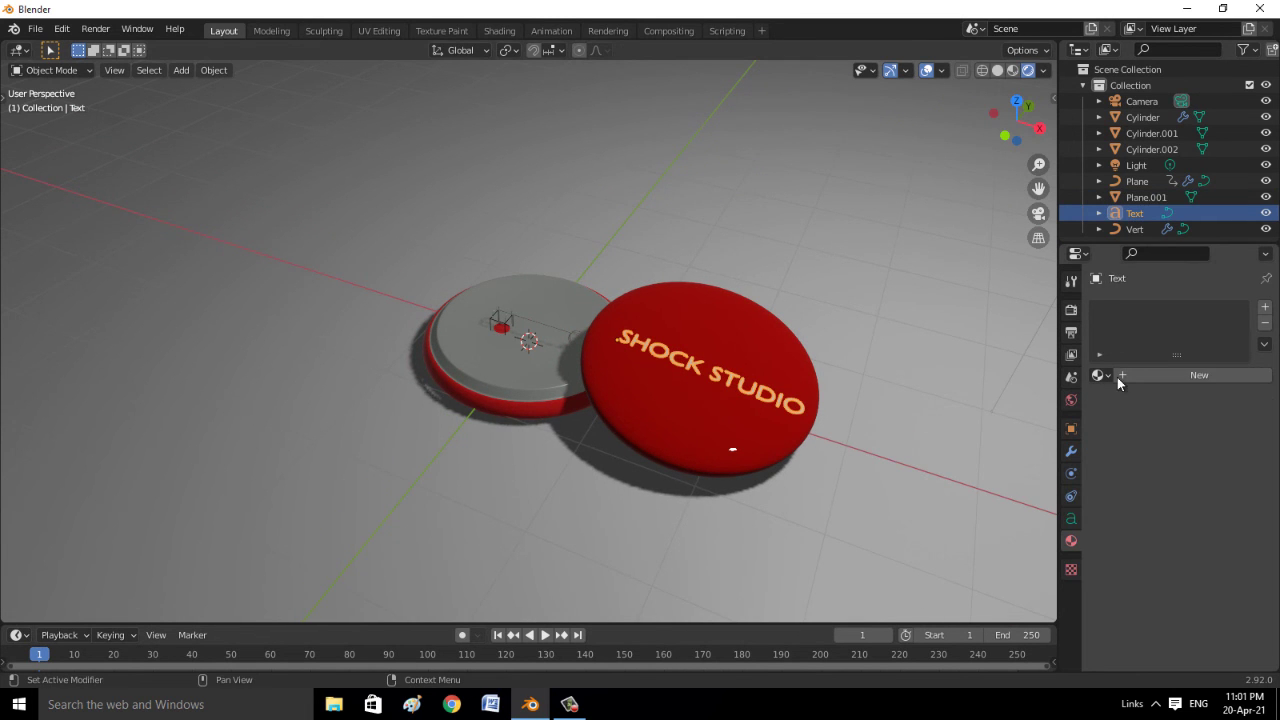
Give the text a new material with an Emission shader of strength 3
click(1150, 375)
click(1197, 476)
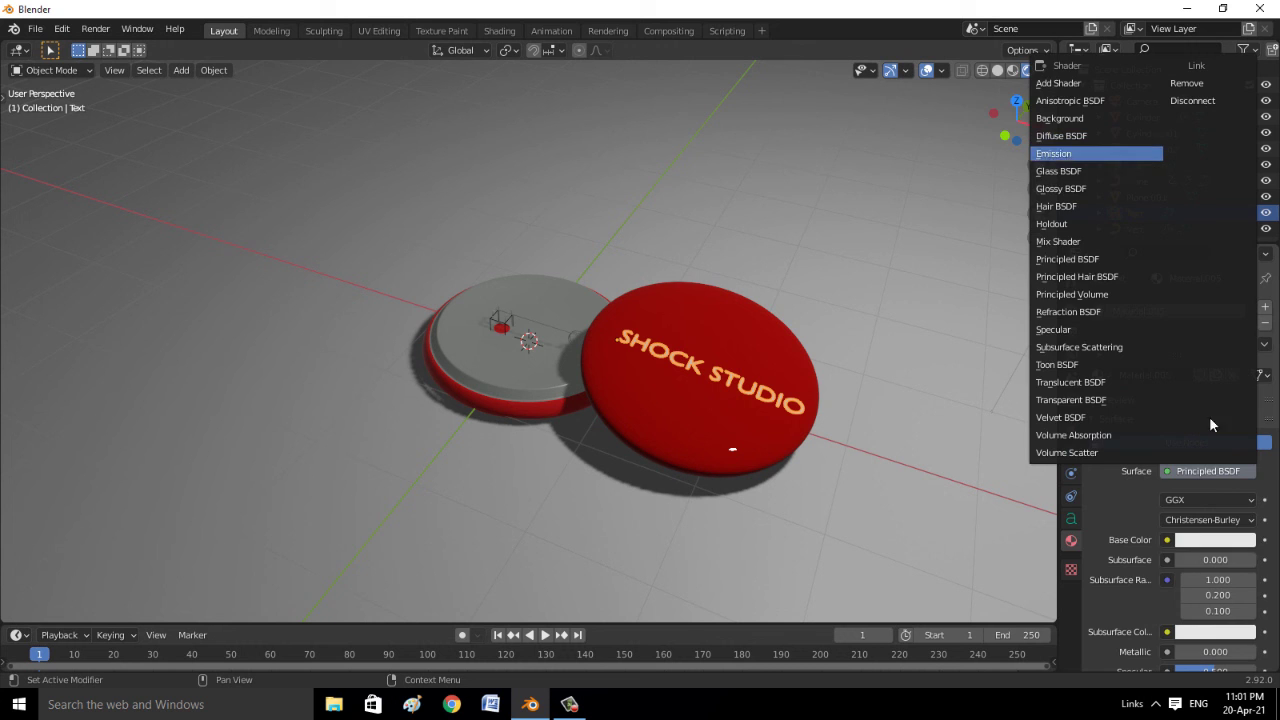
click(1075, 160)
scroll(1200, 455, down, 3)
click(1200, 455)
text(3)
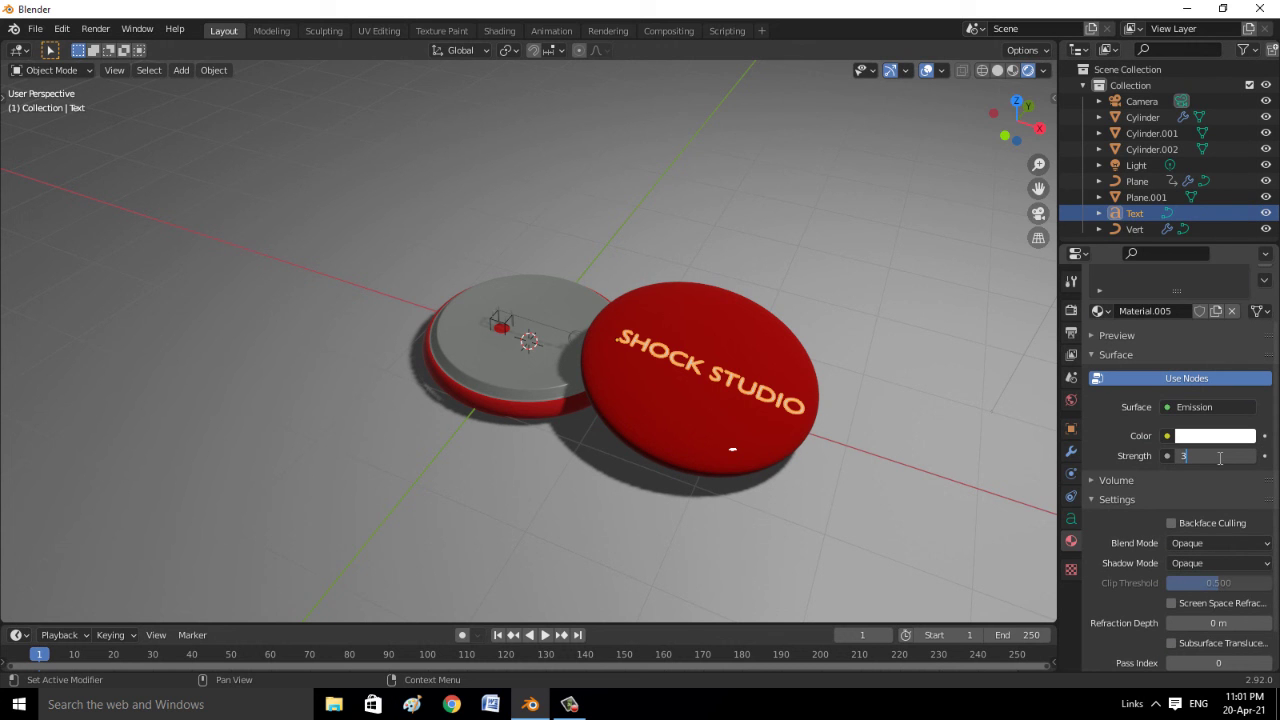
key(Return)
click(949, 401)
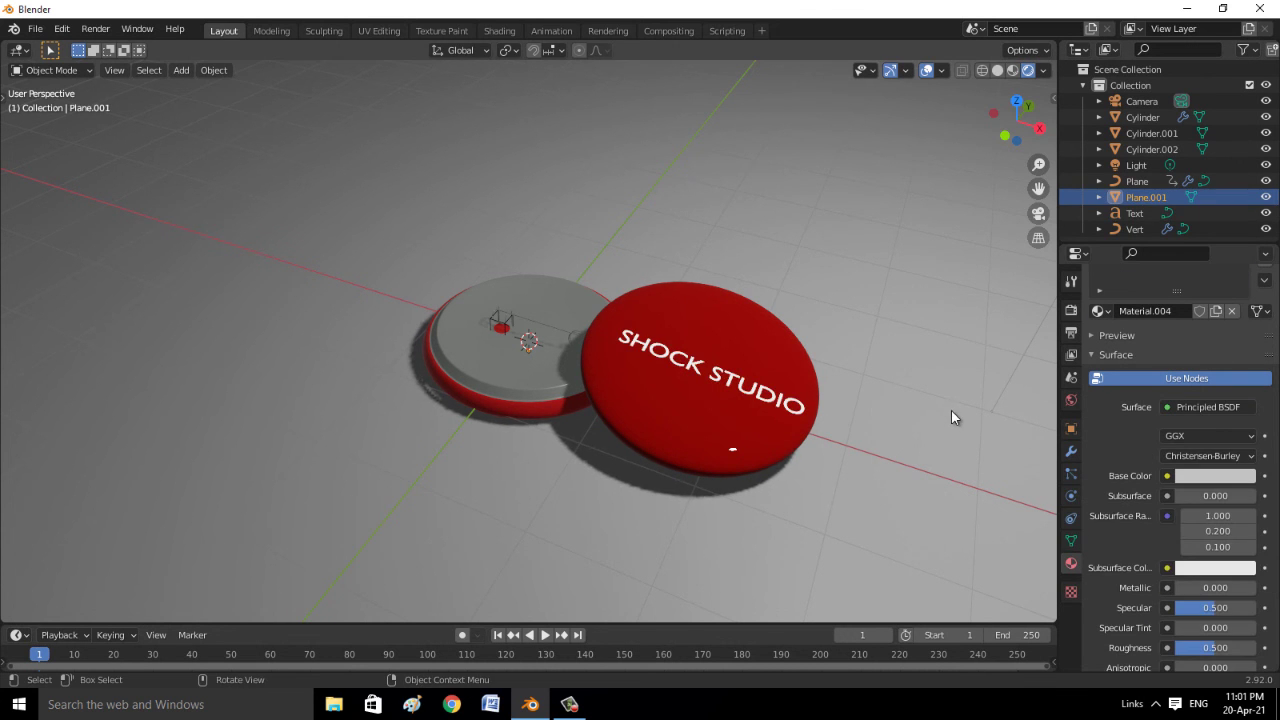
middle_drag(951, 410, 921, 432)
mouse_move(843, 506)
middle_down()
mouse_move(781, 515)
mouse_move(796, 509)
middle_up()
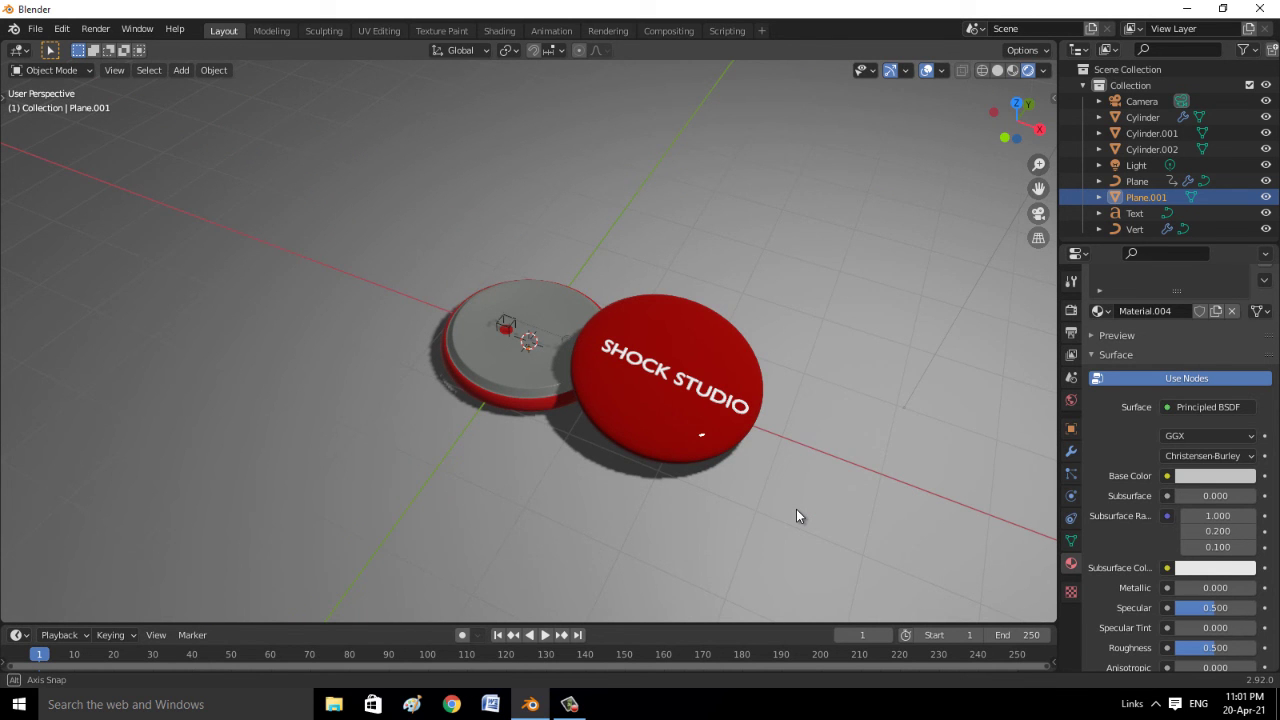
Replace the default light with an area light raised about 6 m
key(Delete)
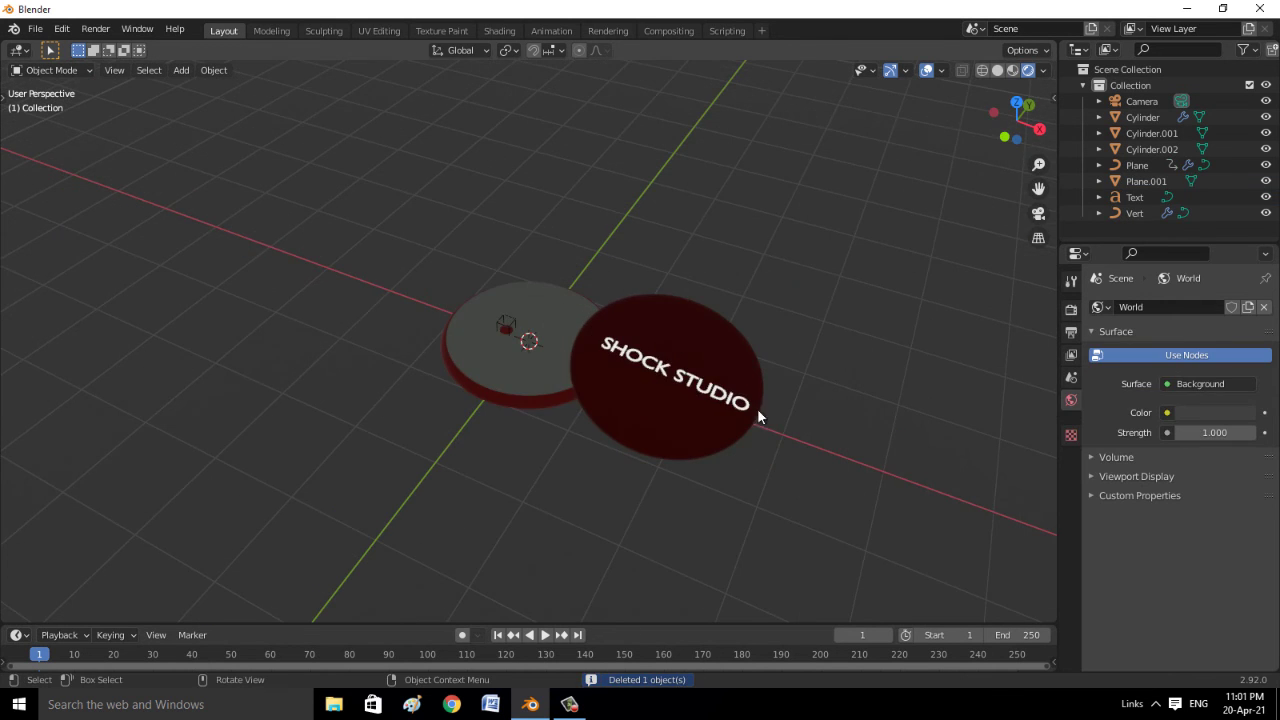
key(shift+a)
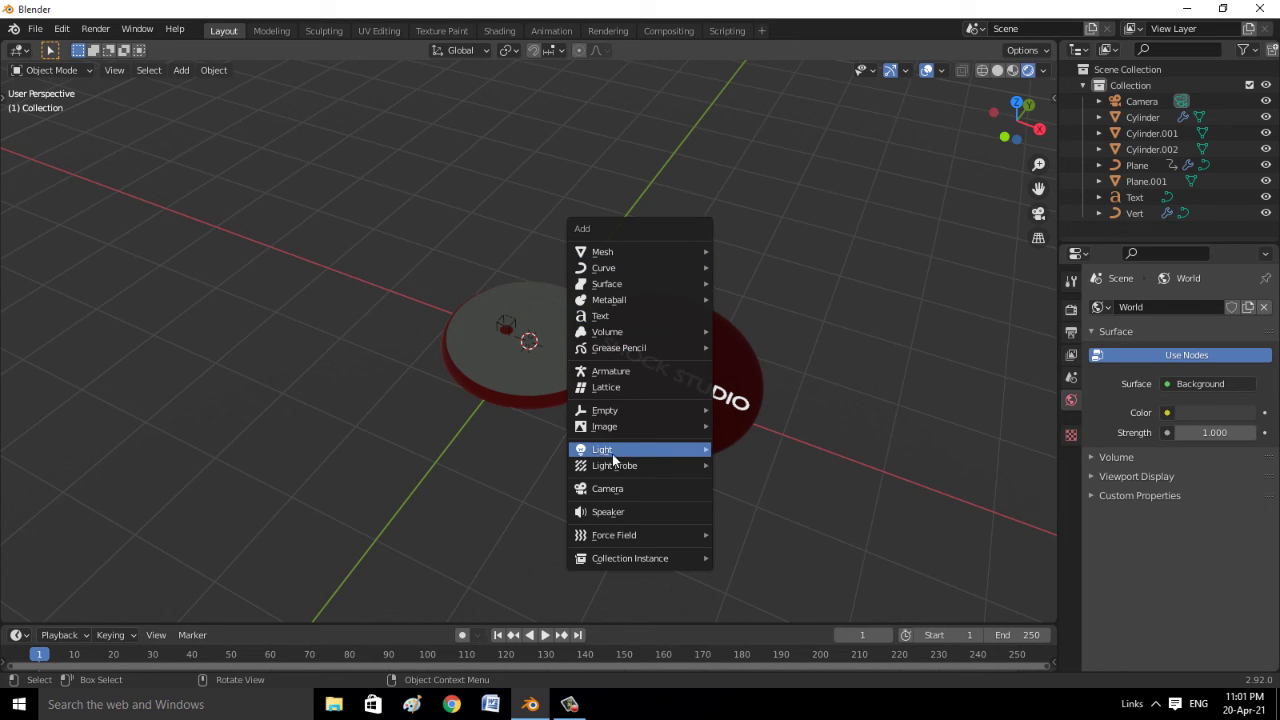
click(745, 501)
key(g)
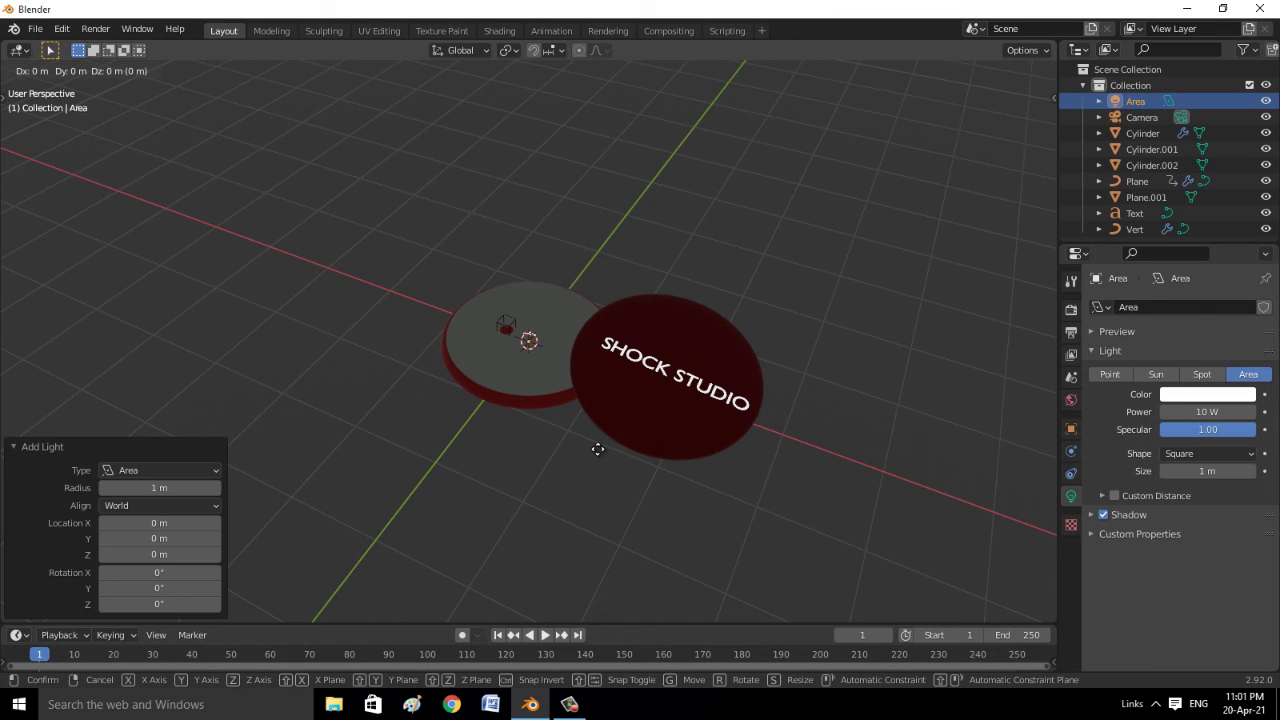
key(z)
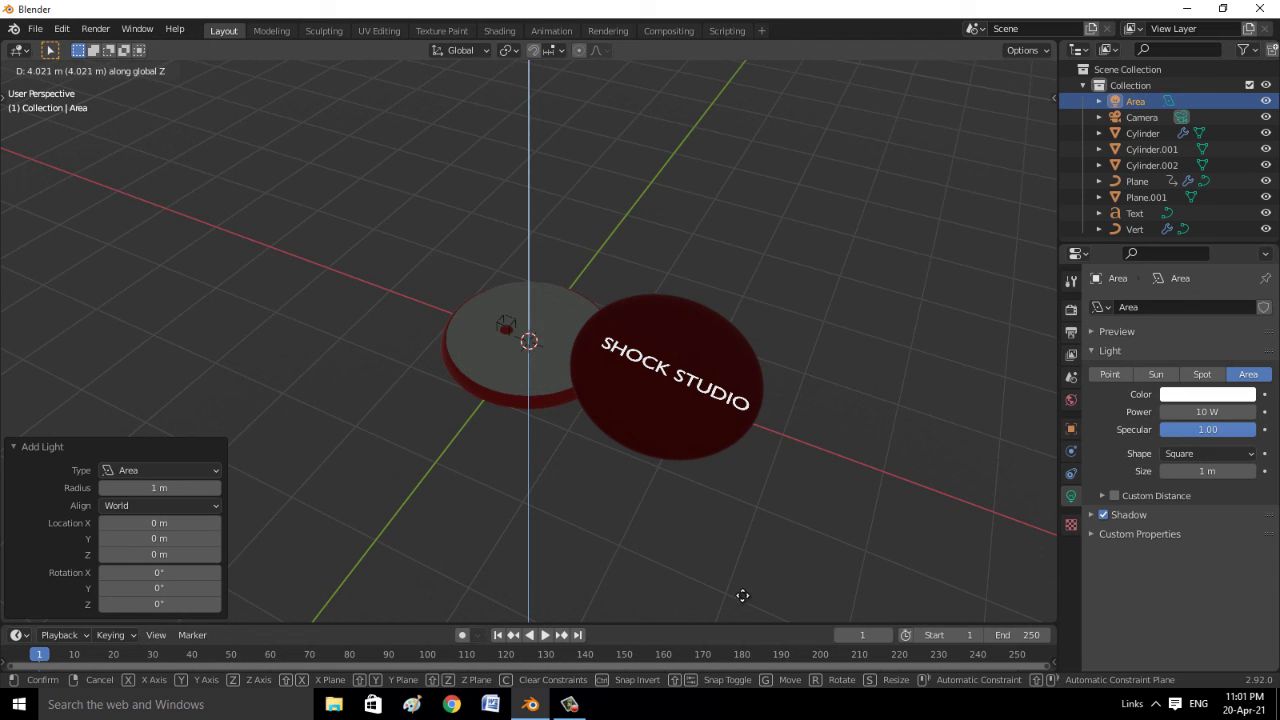
click(714, 304)
scroll(740, 350, down, 5)
Set the area light's power to 300 W
double_click(1178, 411)
text(400)
key(Return)
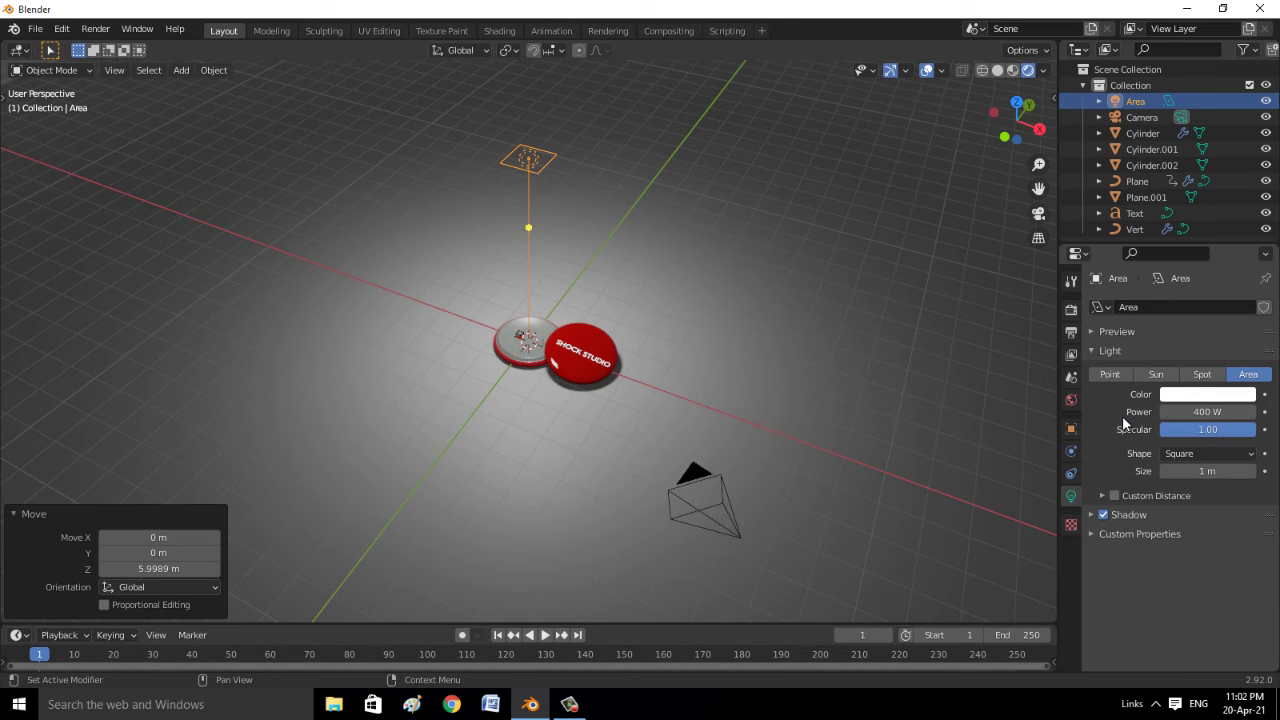
double_click(1183, 415)
text(300)
key(Return)
mouse_move(600, 300)
middle_down()
mouse_move(575, 280)
mouse_move(642, 233)
mouse_move(626, 230)
mouse_move(623, 191)
middle_up()
With the pivot on the 3D cursor, duplicate the light rotated around the discs
key(period)
click(664, 244)
key(shift+d)
key(r)
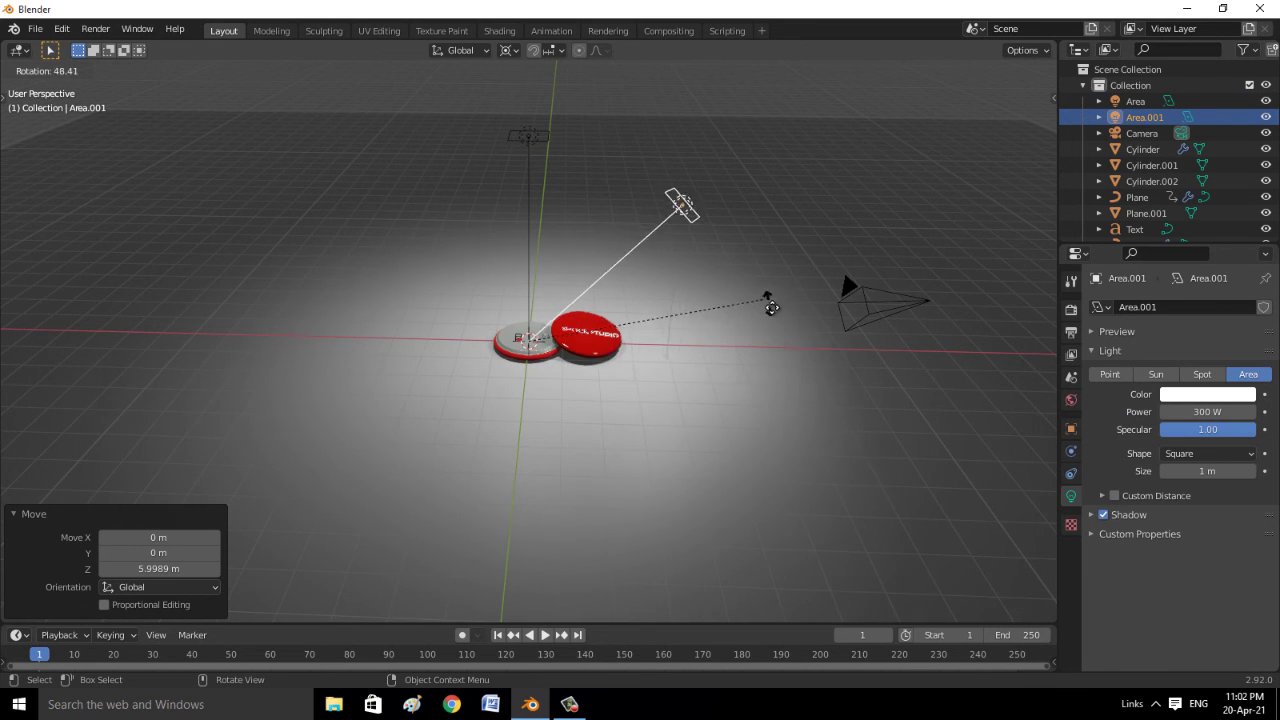
click(780, 322)
Duplicate the top light again, rotated to the opposite side as the third light
click(528, 140)
key(r)
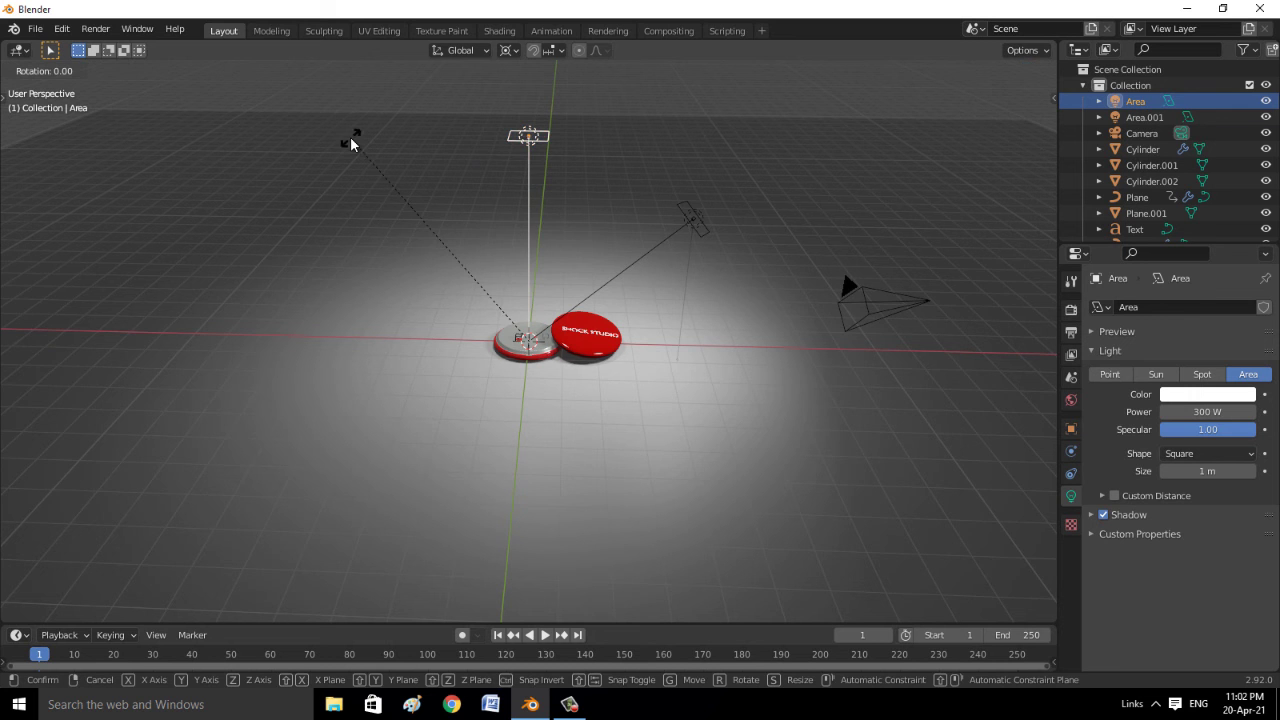
right_click(281, 287)
key(shift+d)
key(r)
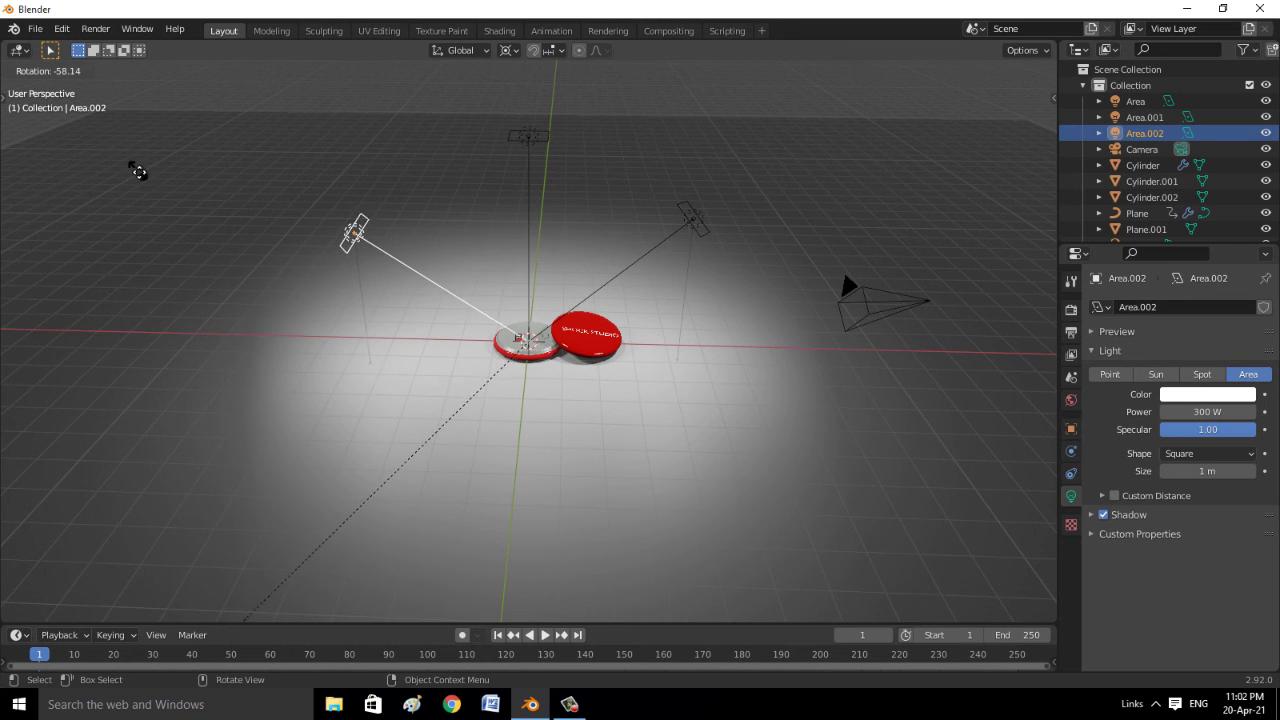
click(134, 169)
click(617, 437)
mouse_move(617, 437)
middle_down()
mouse_move(766, 291)
mouse_move(811, 301)
mouse_move(543, 104)
middle_up()
middle_drag(785, 312, 634, 164)
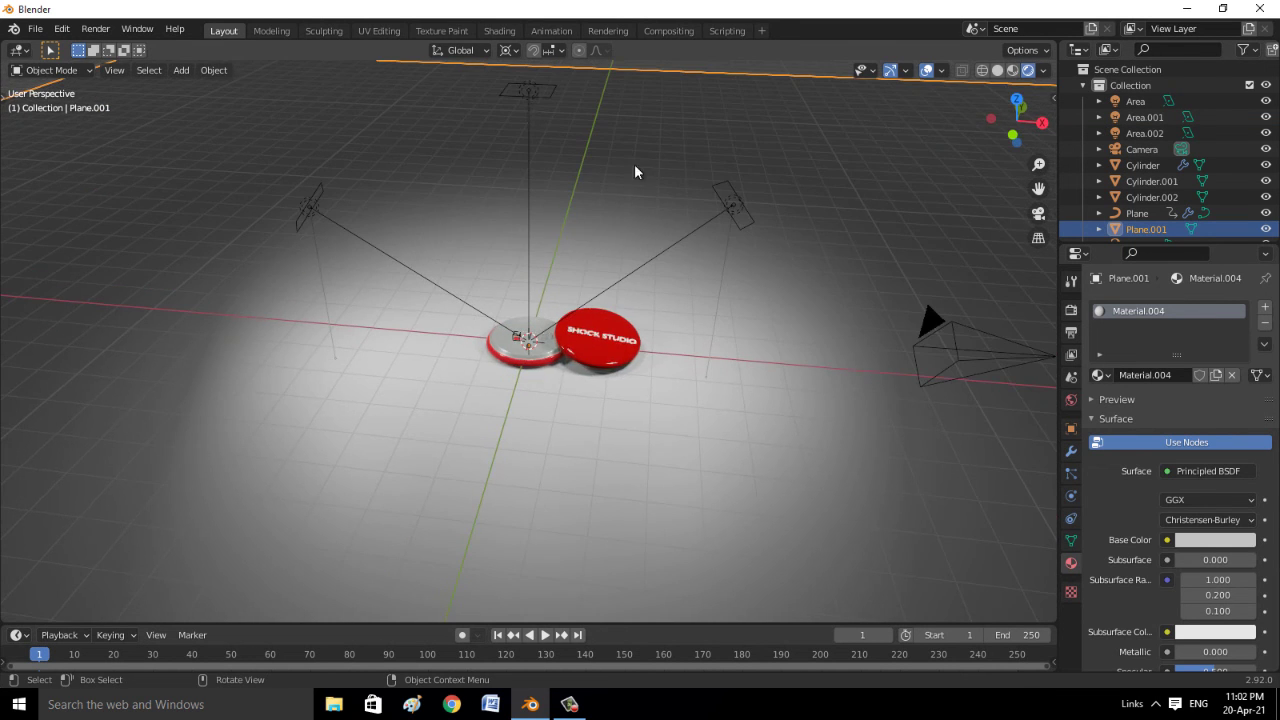
Tint the top area light salmon red and the left one warm yellow
click(530, 92)
click(1207, 394)
drag(1171, 240, 1162, 276)
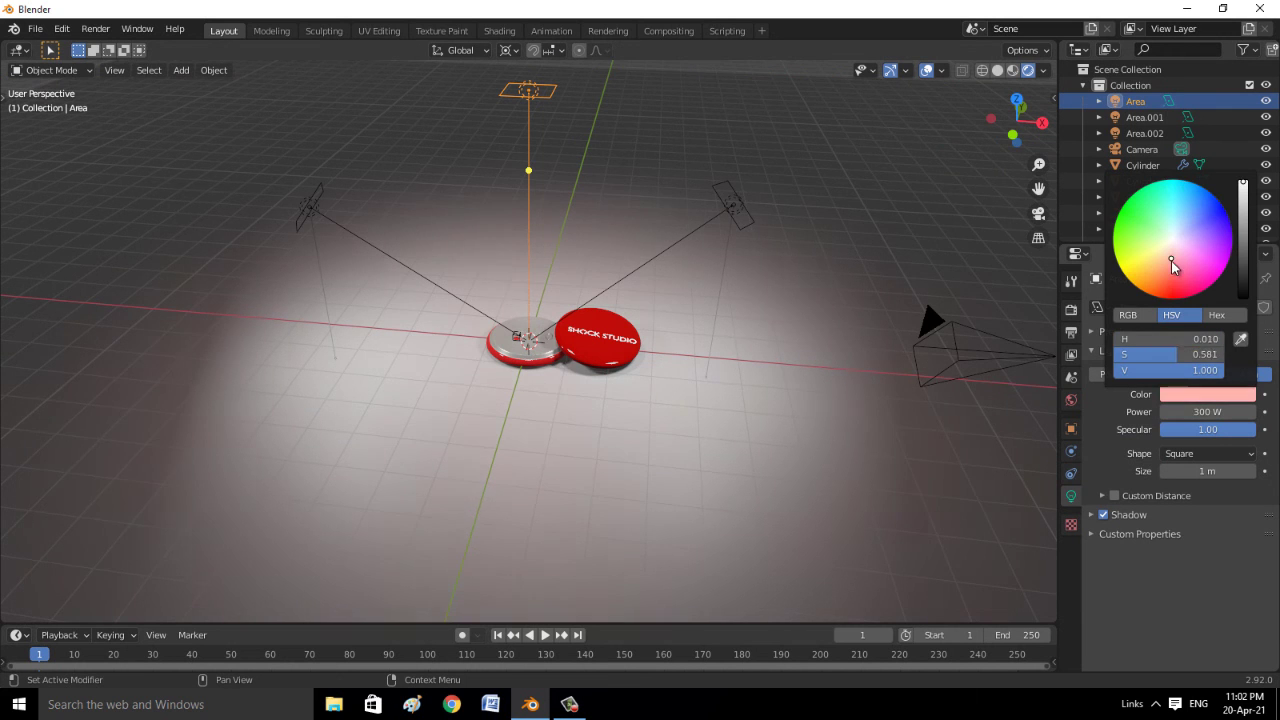
click(729, 206)
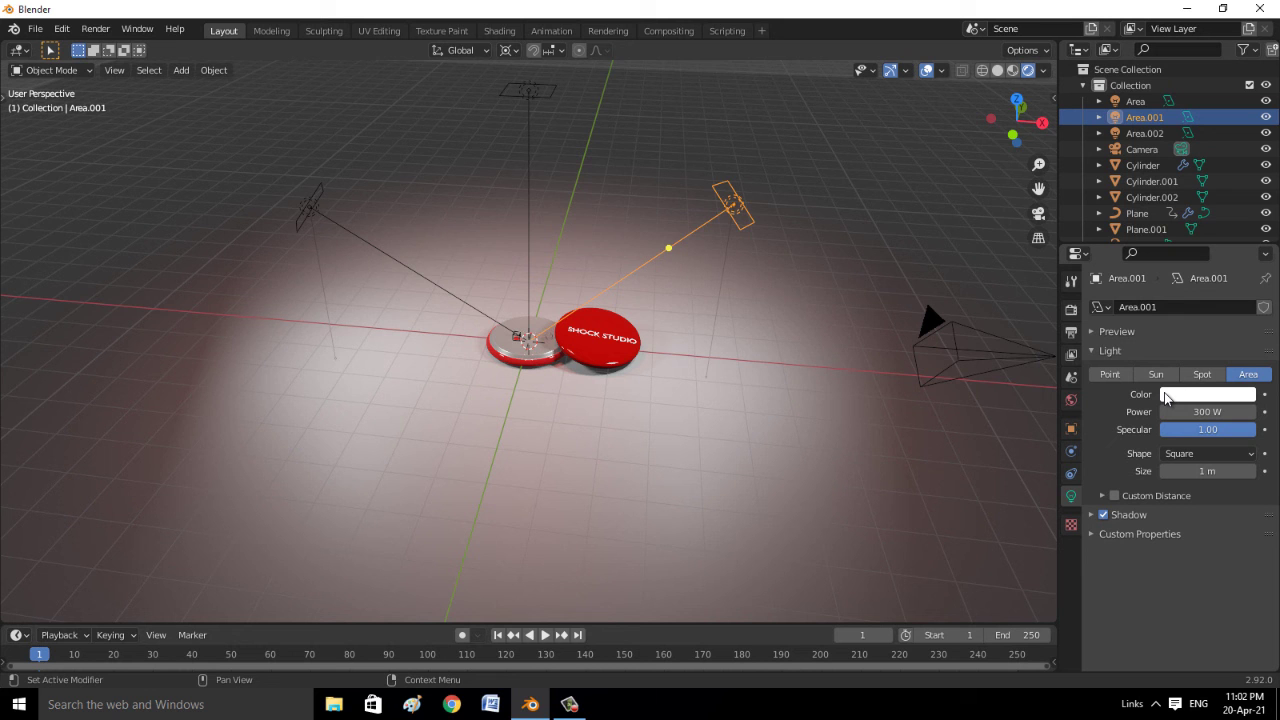
drag(1152, 235, 1158, 256)
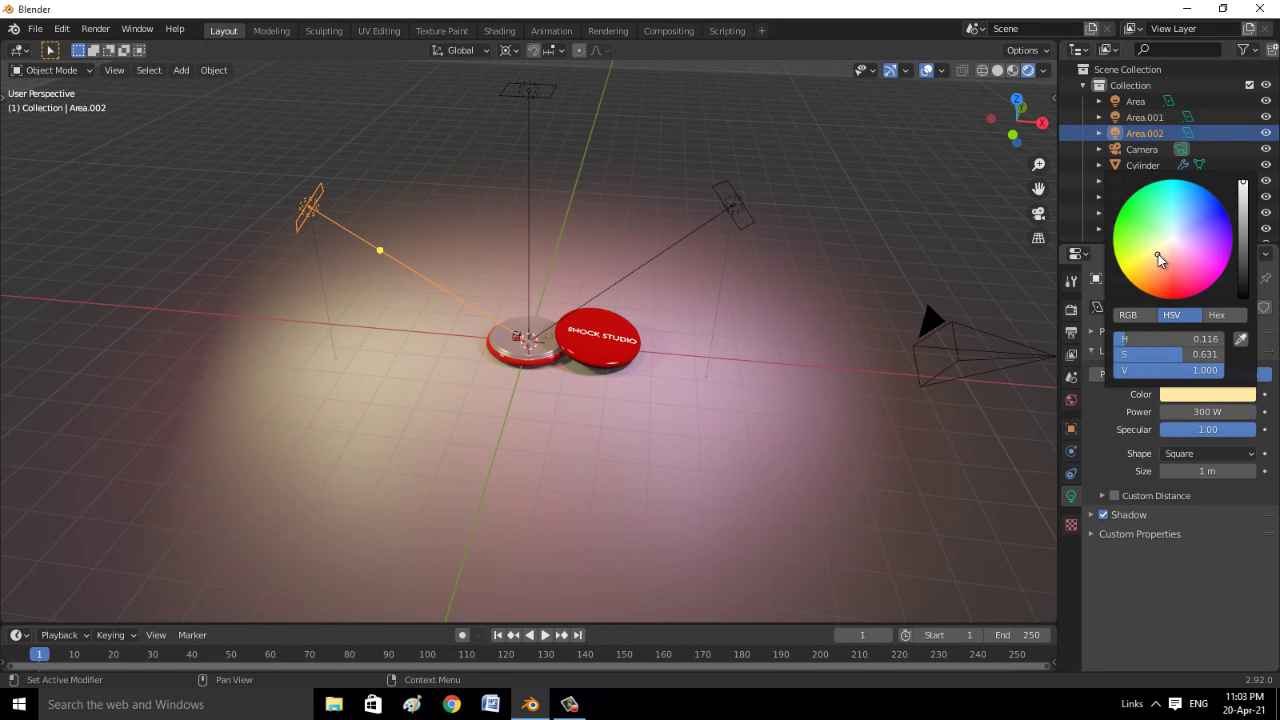
Tint the right-hand area light blue
click(738, 216)
click(1182, 398)
mouse_move(1192, 255)
mouse_down()
mouse_move(1175, 292)
mouse_move(1187, 214)
mouse_up()
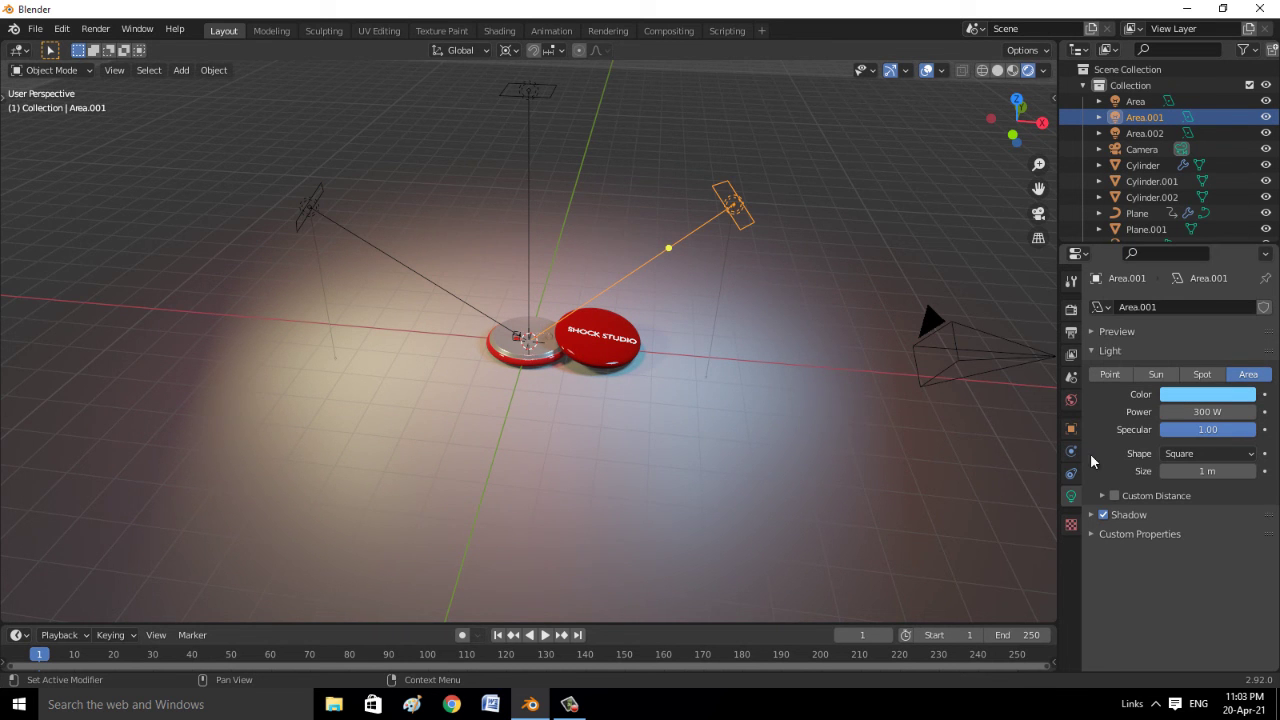
scroll(631, 448, up, 2)
scroll(811, 485, up, 3)
scroll(811, 485, down, 2)
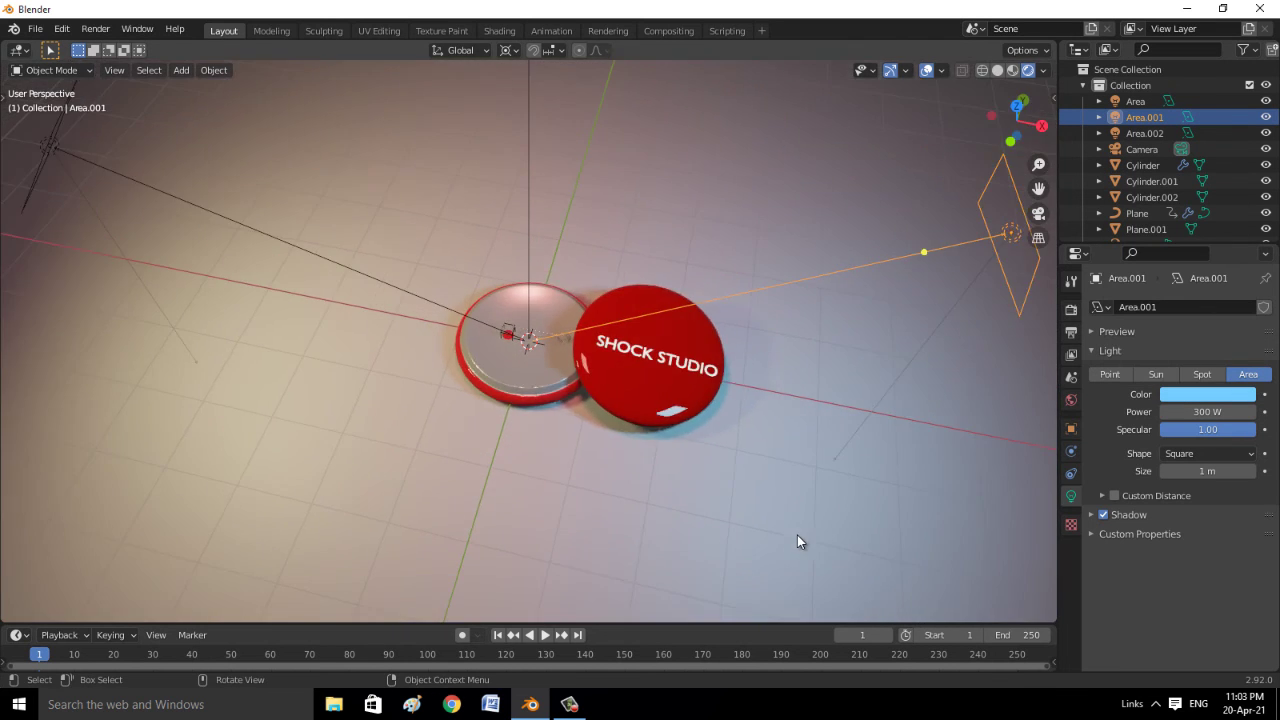
scroll(803, 507, up, 2)
scroll(740, 478, up, 1)
scroll(726, 475, up, 2)
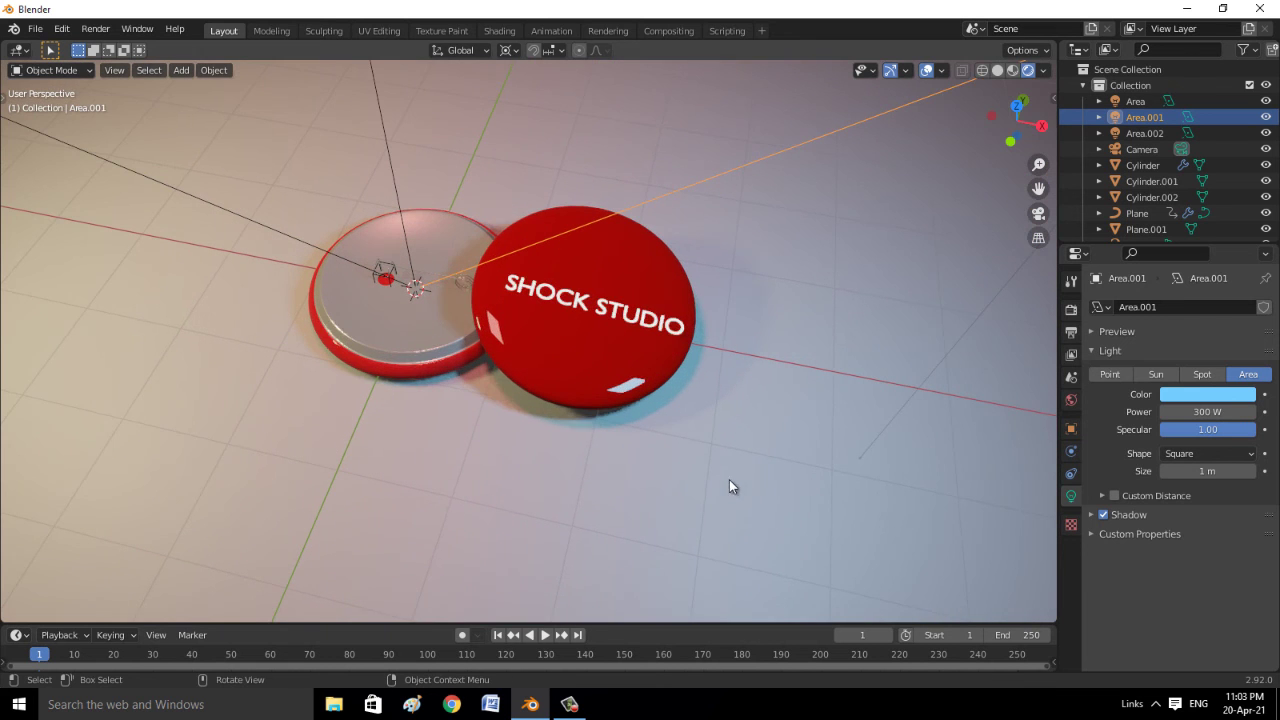
middle_drag(753, 518, 750, 498)
Look through the scene camera with Lock Camera to View and reframe the discs
click(778, 482)
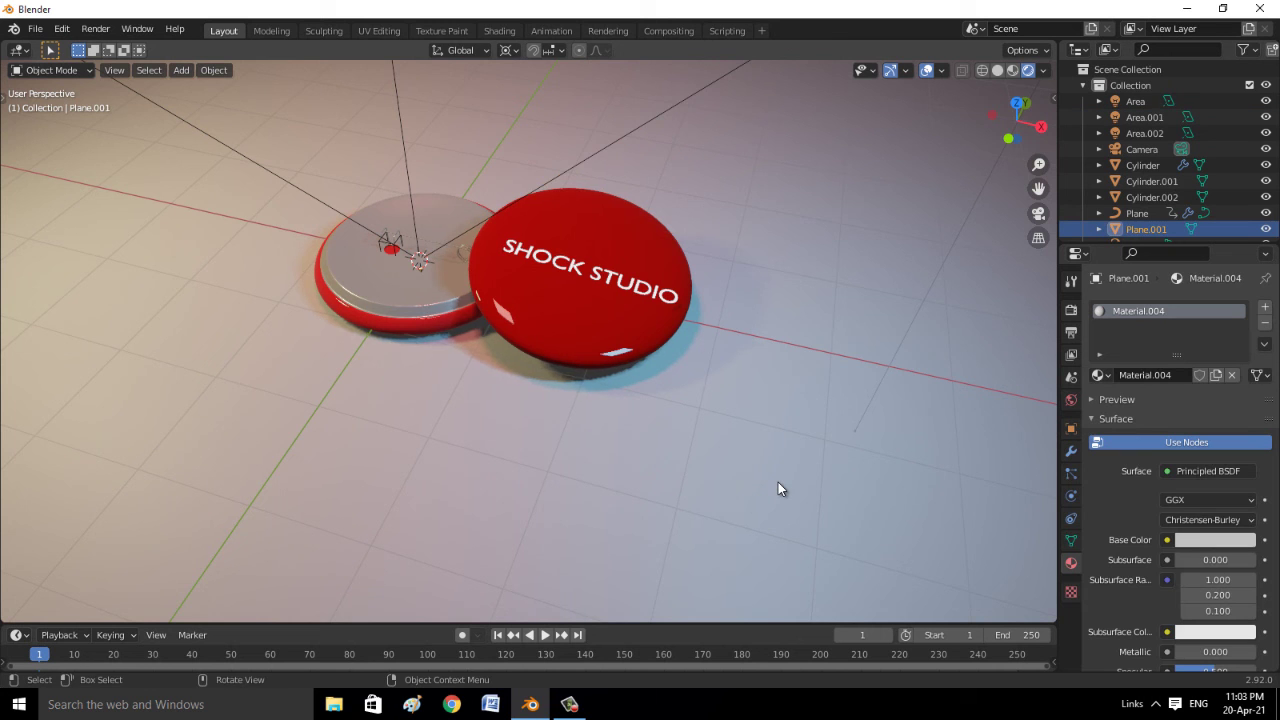
key(ctrl+alt+KP_0)
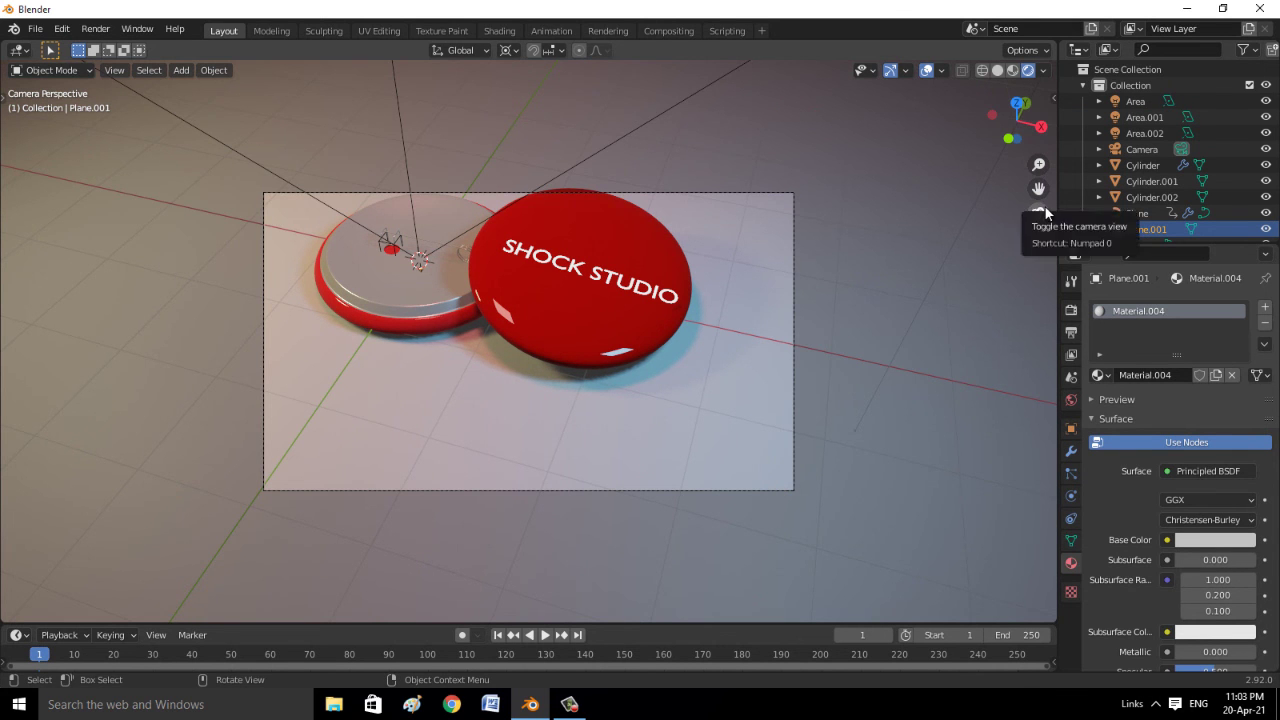
key(n)
click(1047, 133)
click(1047, 167)
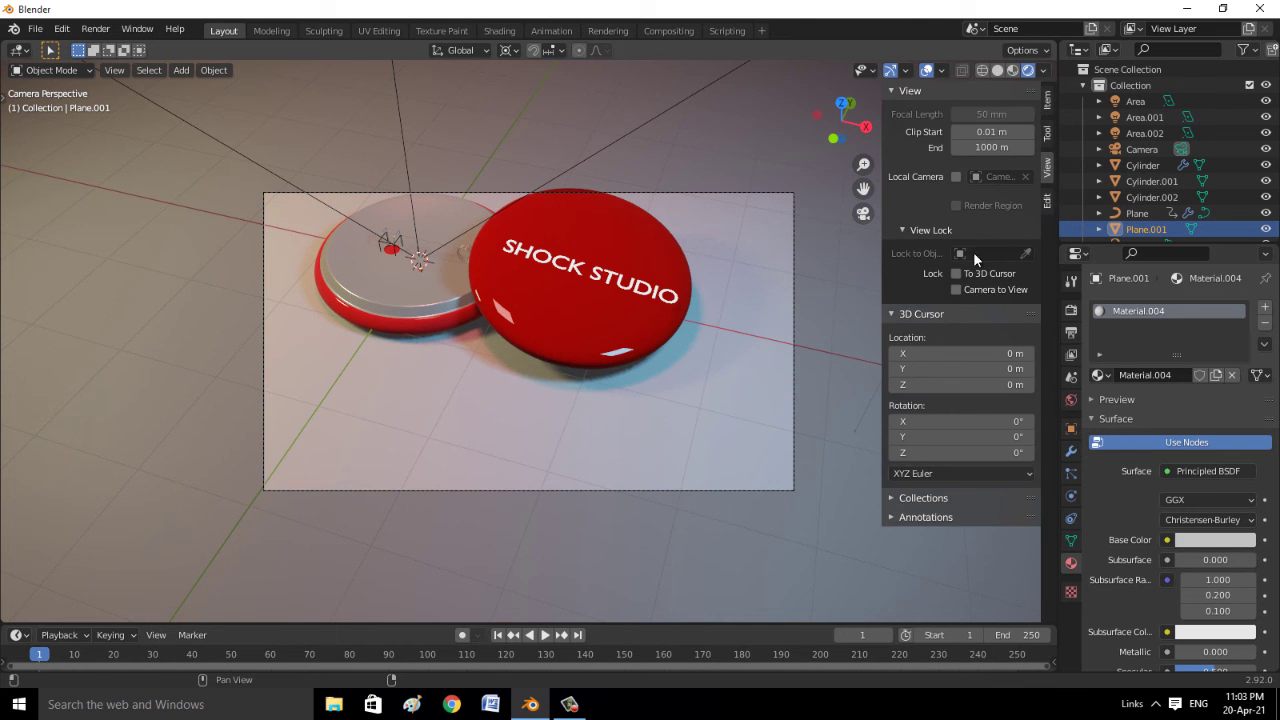
key(n)
middle_drag(761, 287, 800, 335)
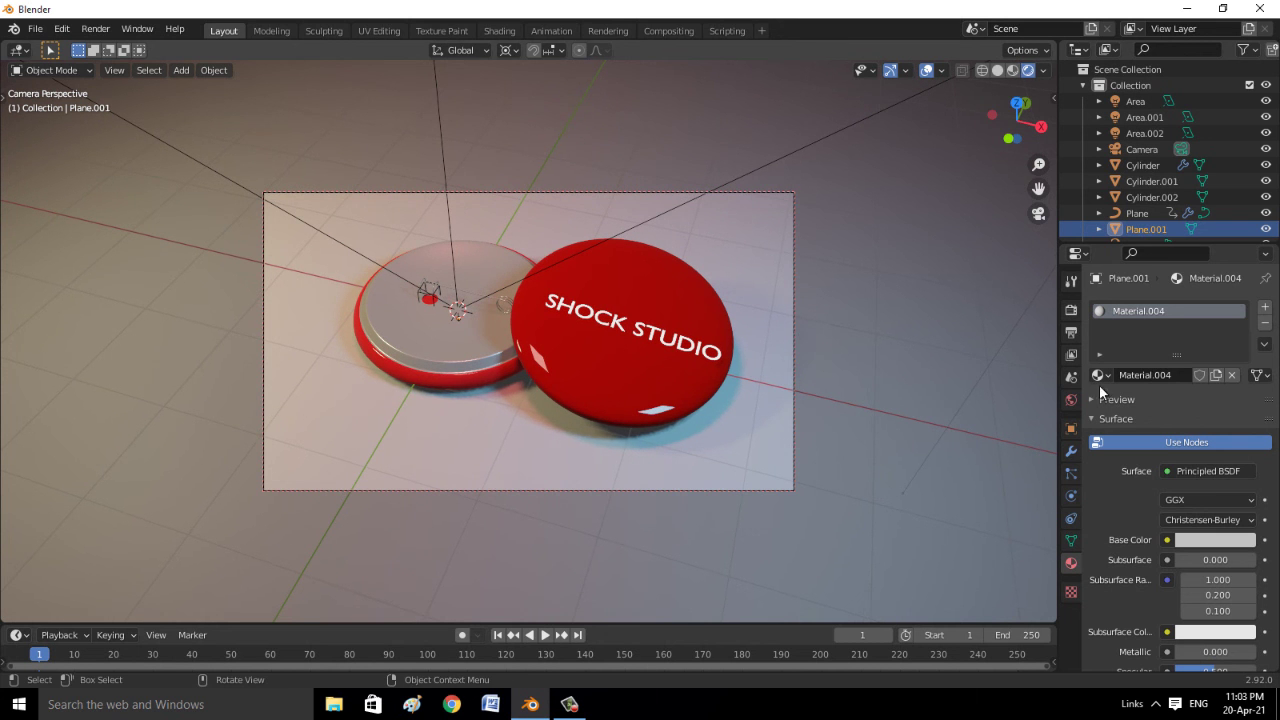
Enable Ambient Occlusion in the Eevee render settings, leaving Bloom off
click(1071, 331)
click(1071, 354)
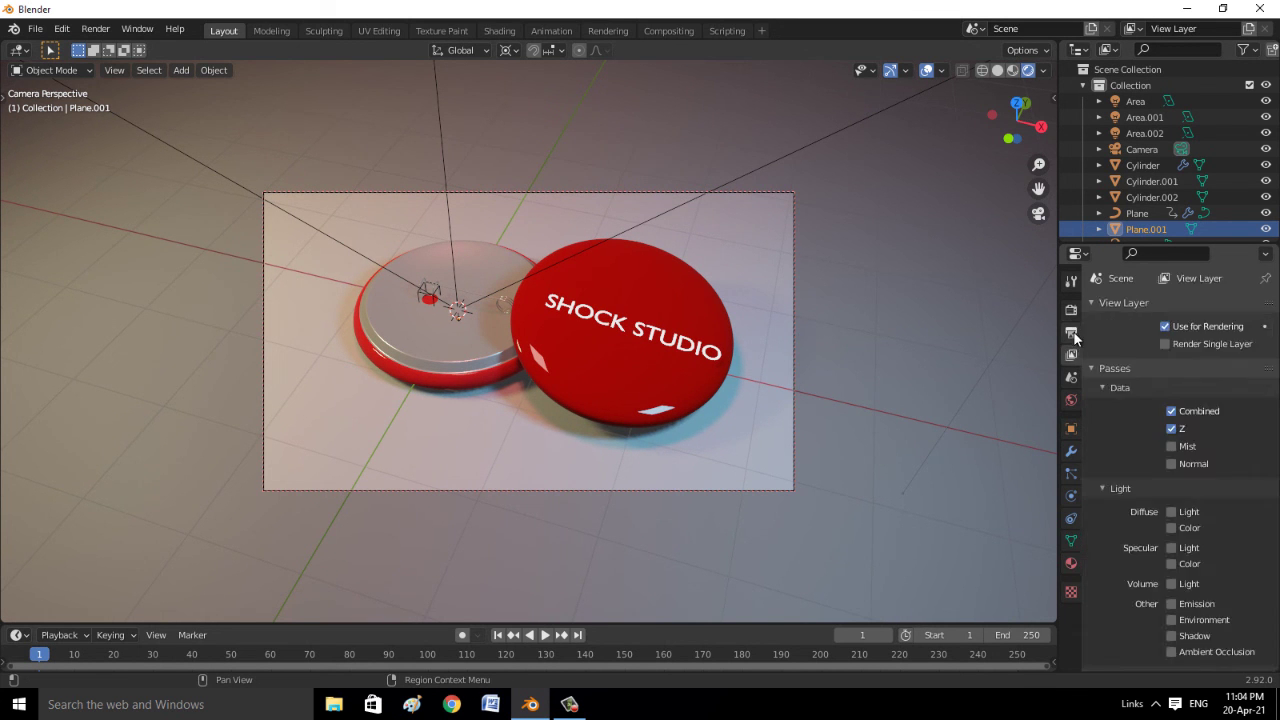
click(1071, 309)
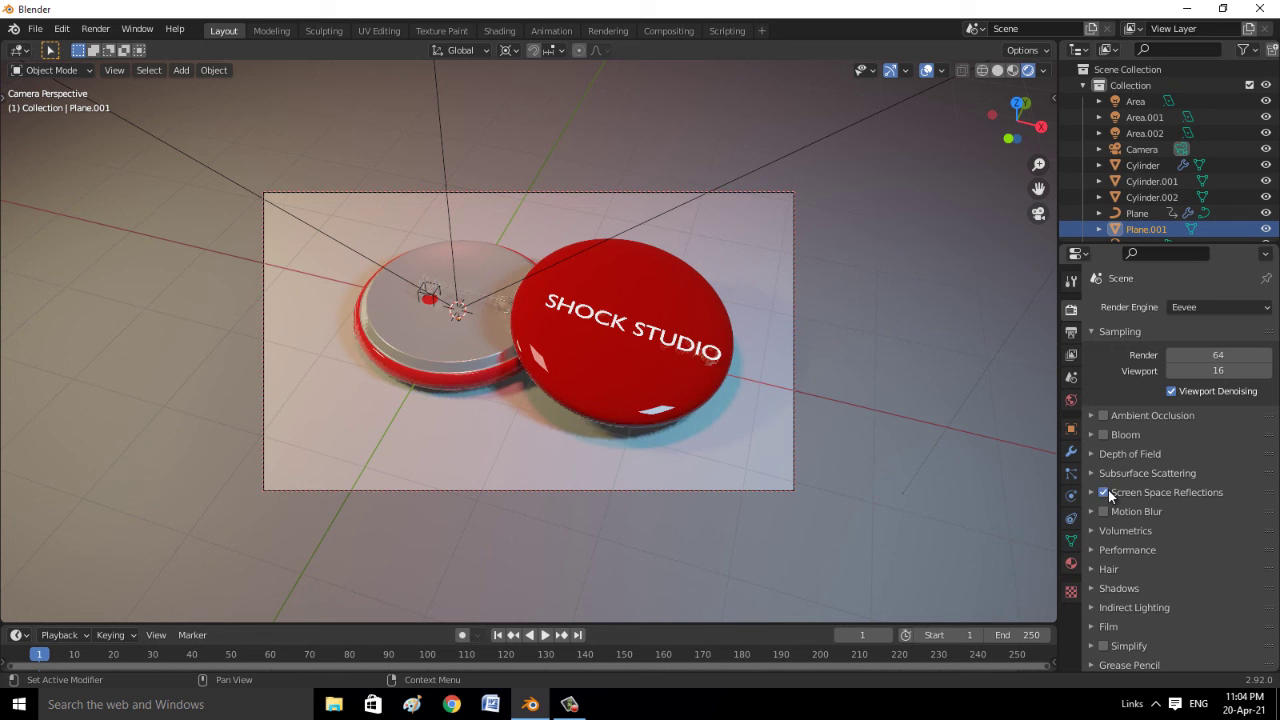
click(1104, 435)
click(1103, 416)
click(1104, 435)
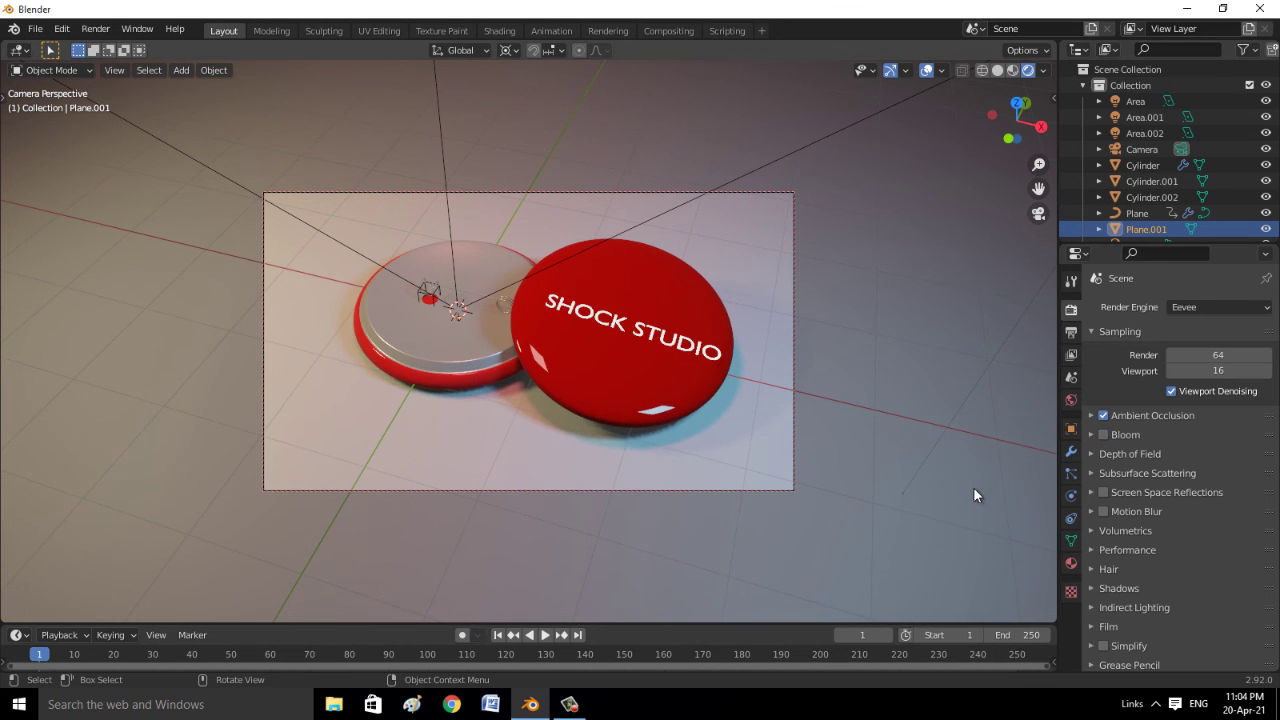